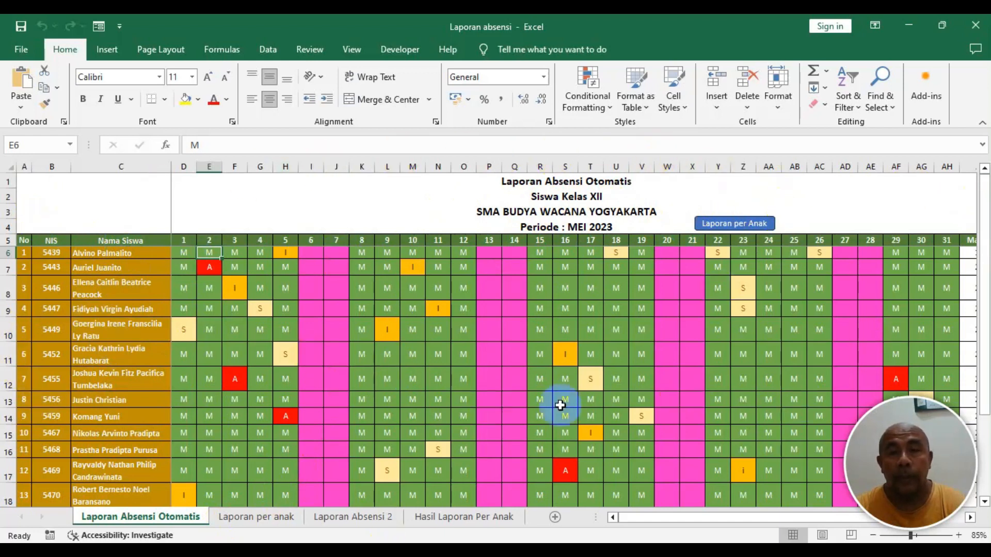
- Examine the Masuk, Sakit, Ijin and Alpa summary columns and the COUNTIF formula behind the Masuk count
left_click_drag(675, 522, 823, 522)
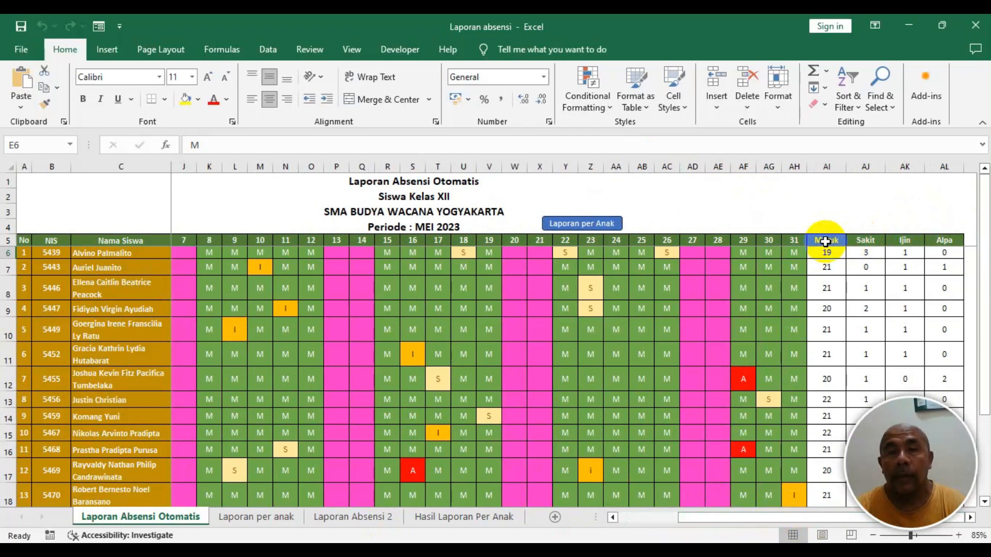
left_click(826, 242)
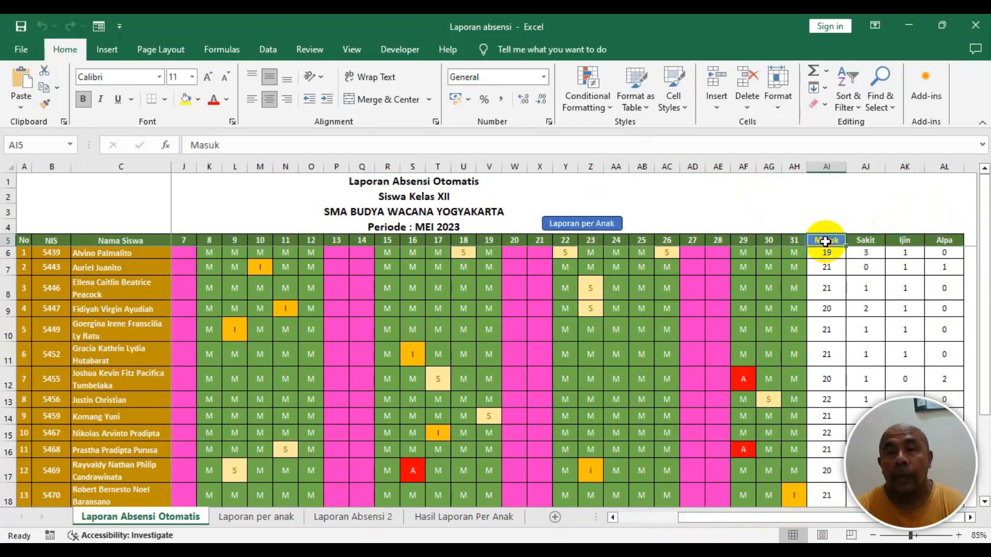
left_click(863, 243)
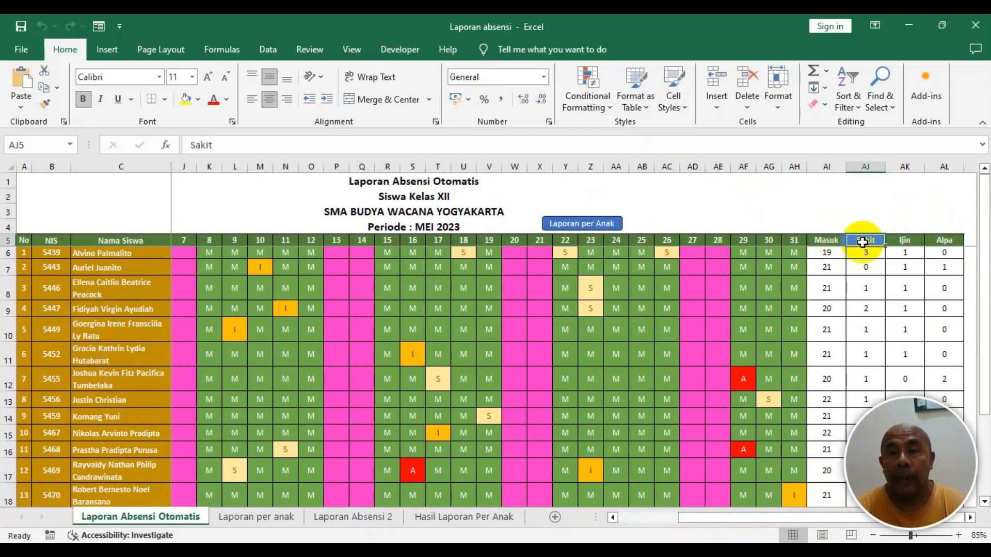
left_click(902, 243)
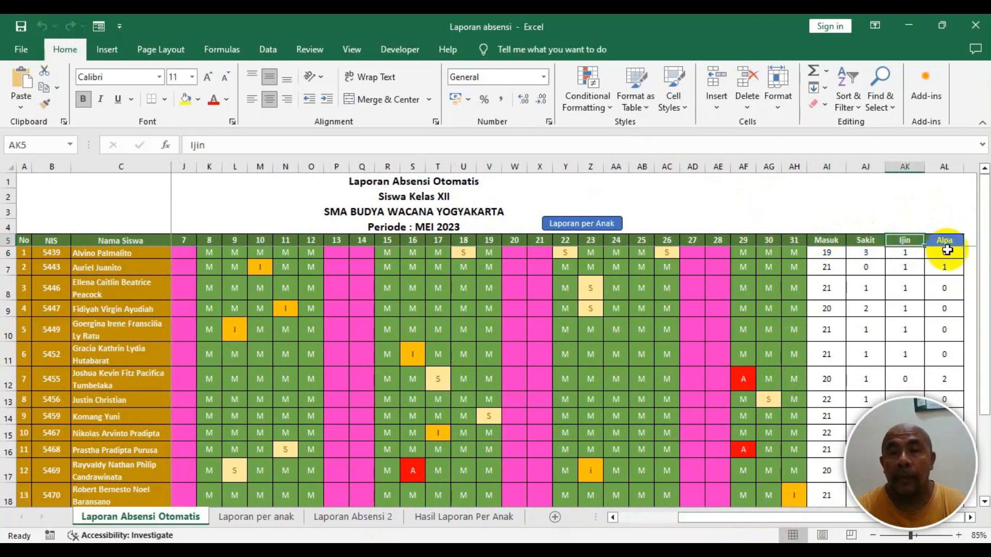
left_click(953, 241)
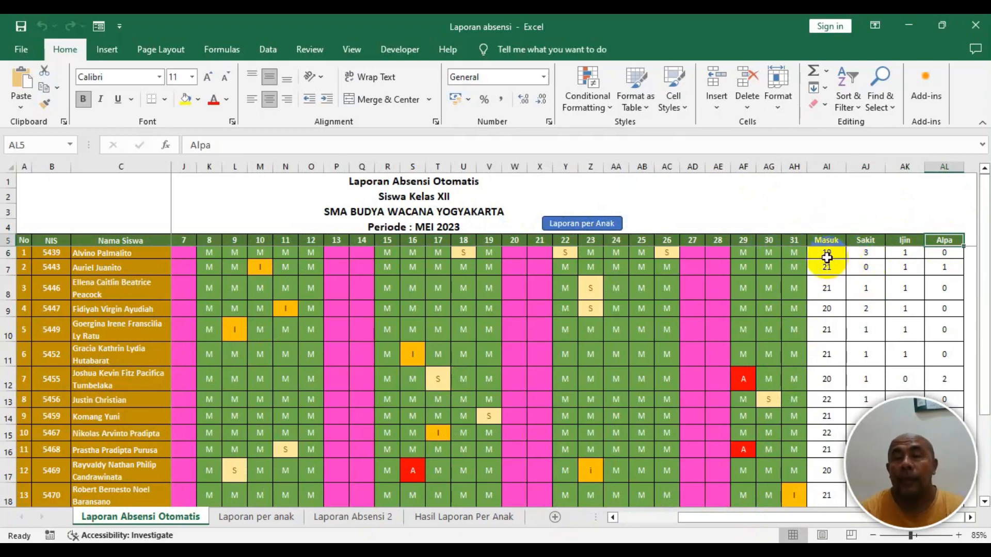
left_click(827, 255)
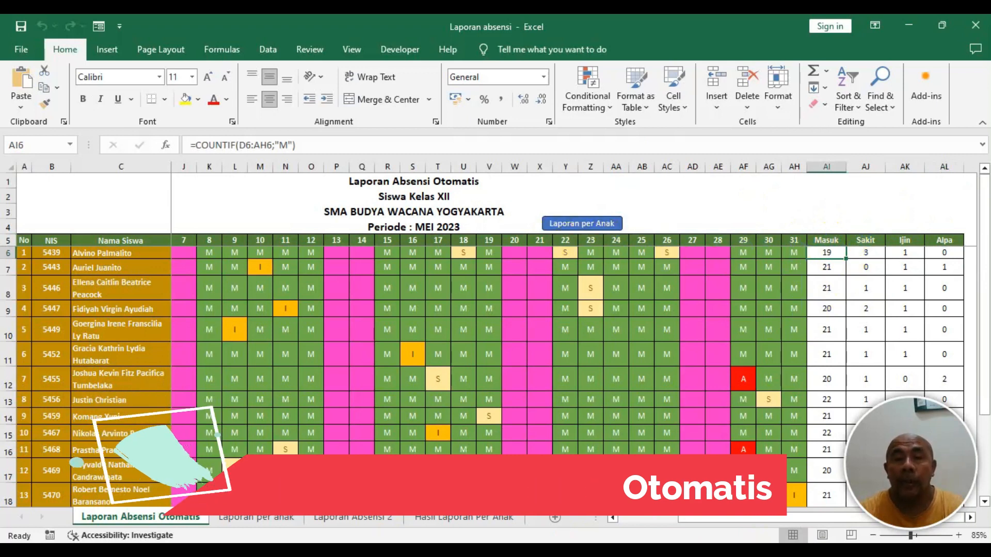
left_click_drag(715, 517, 578, 532)
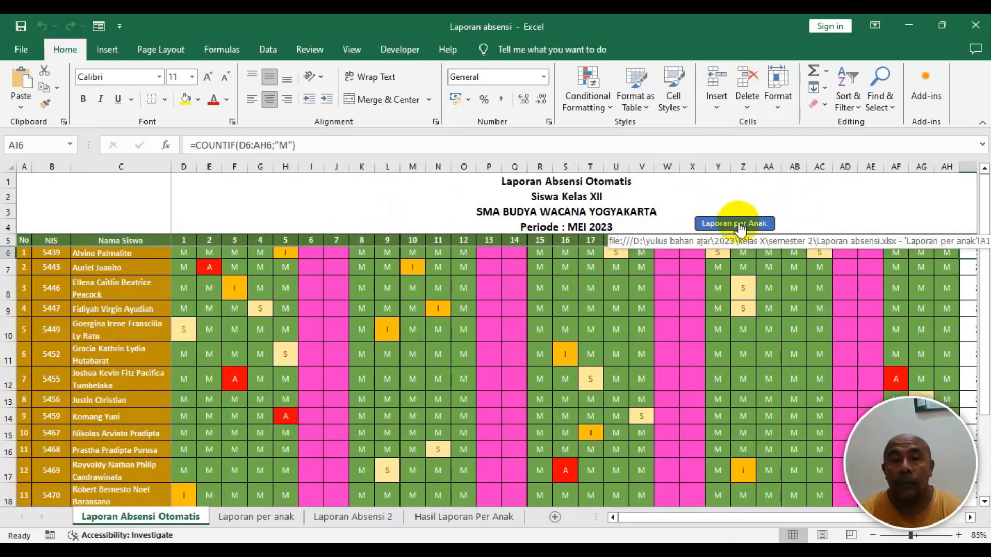
- Open the per-student report sheet through the Laporan per Anak button
scroll(741, 221, "up", 1)
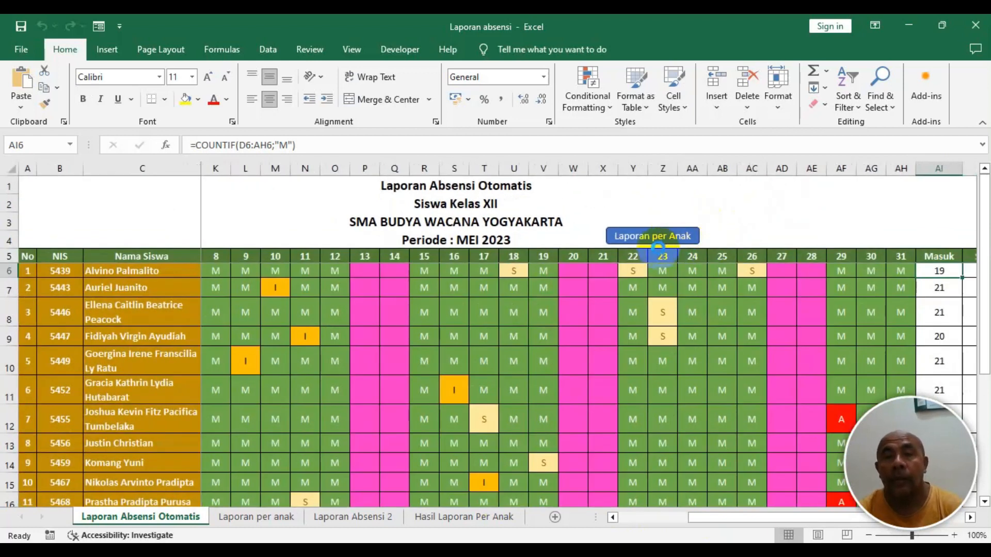
scroll(643, 248, "up", 1)
scroll(643, 248, "up", 1)
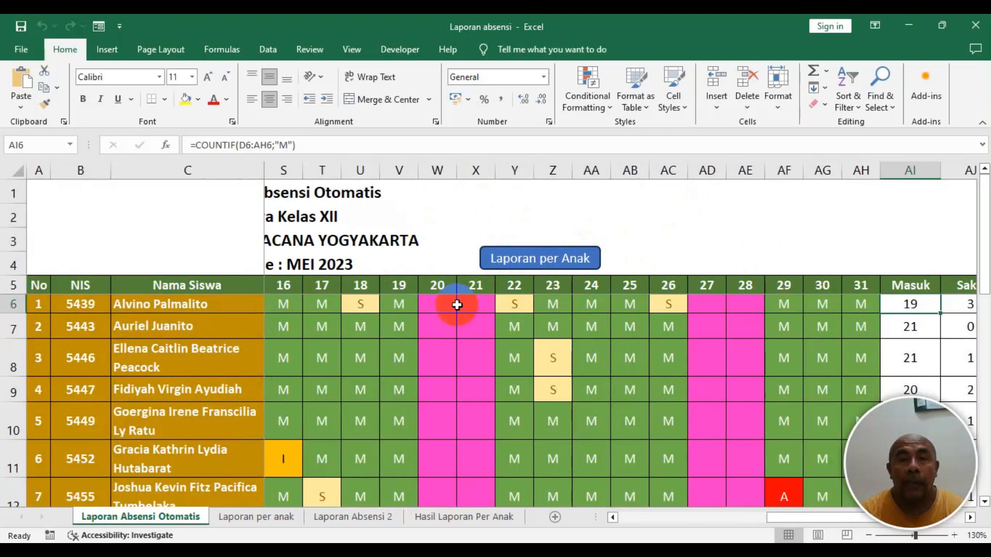
left_click(560, 262)
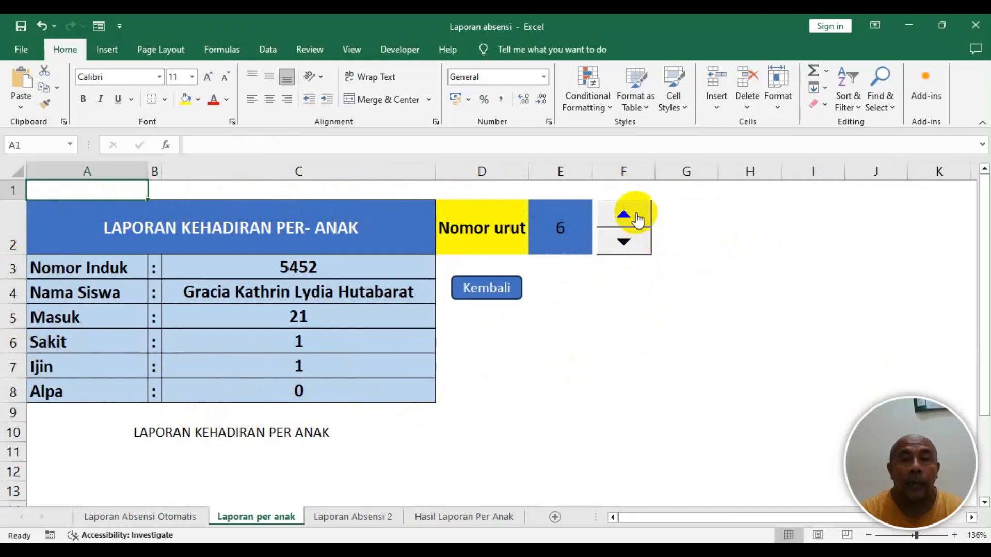
- Browse individual student reports by stepping the Nomor urut spinner down to 1 and then up to 12
left_click(625, 247)
left_click(624, 246)
left_click(625, 247)
left_click(625, 247)
left_click(625, 246)
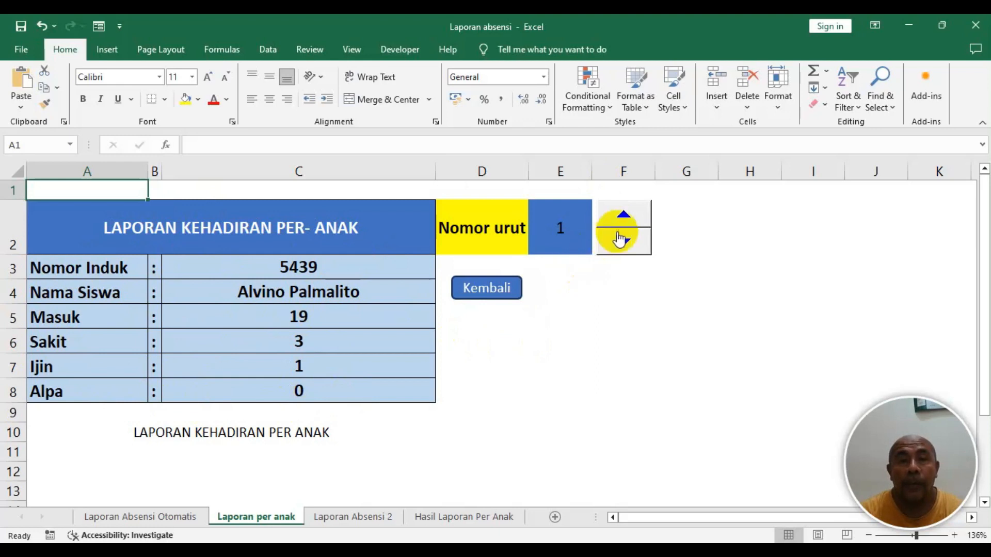
left_click(624, 217)
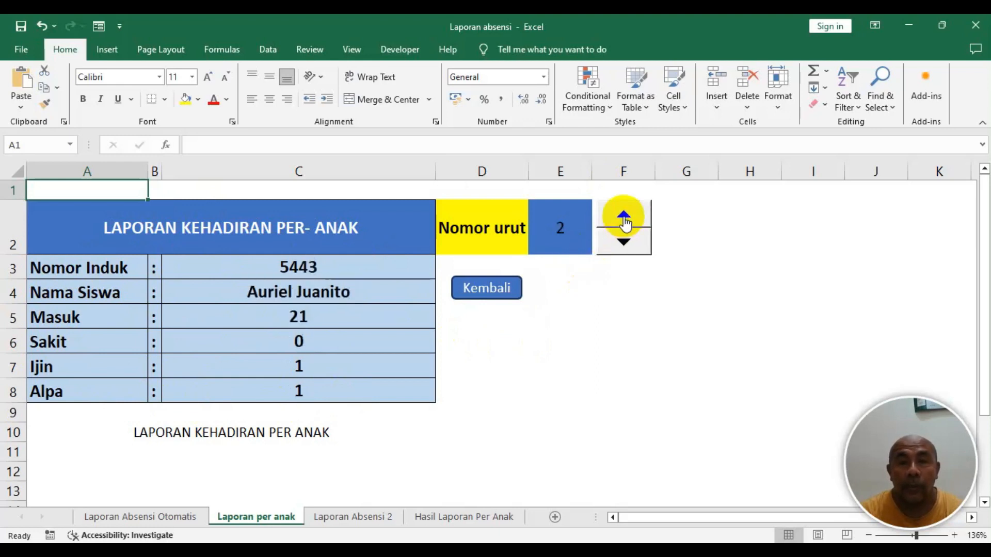
left_click(624, 217)
left_click(624, 216)
left_click(625, 217)
left_click(624, 217)
left_click(624, 217)
left_click(624, 216)
left_click(624, 217)
left_click(624, 217)
left_click(624, 217)
left_click(624, 217)
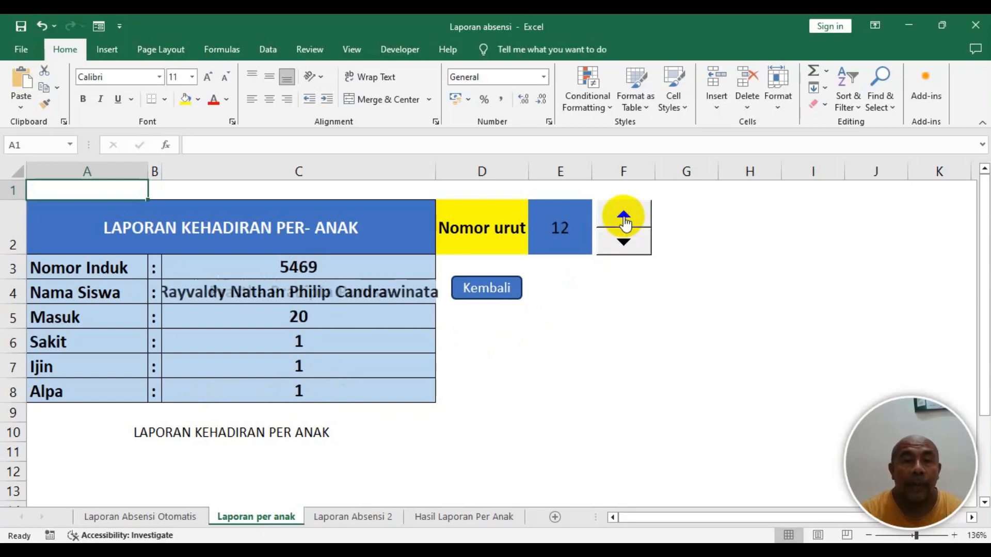
- Relink the Kembali button to cell A1 of the 'Laporan Absensi Otomatis' sheet and use it to return there
left_click(487, 286)
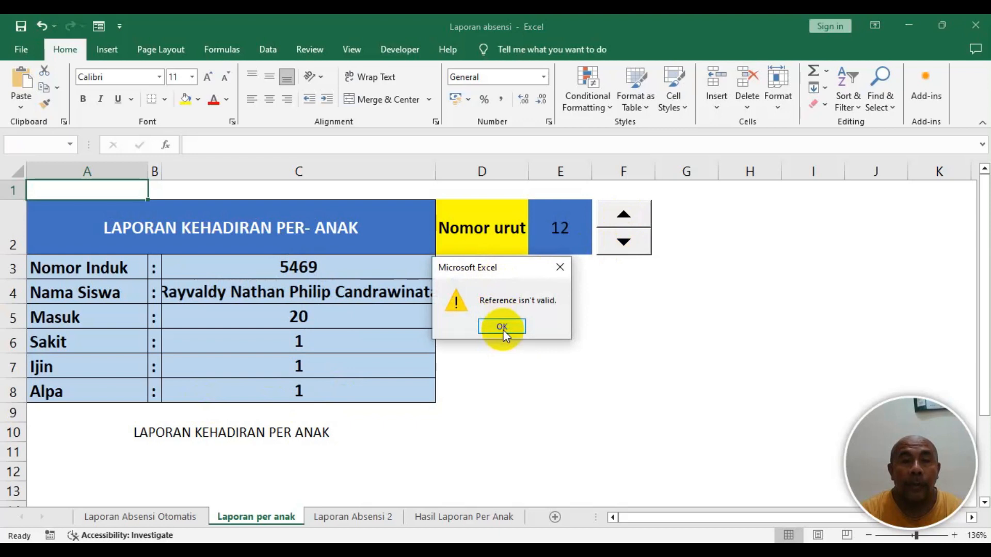
left_click(501, 325)
right_click(488, 289)
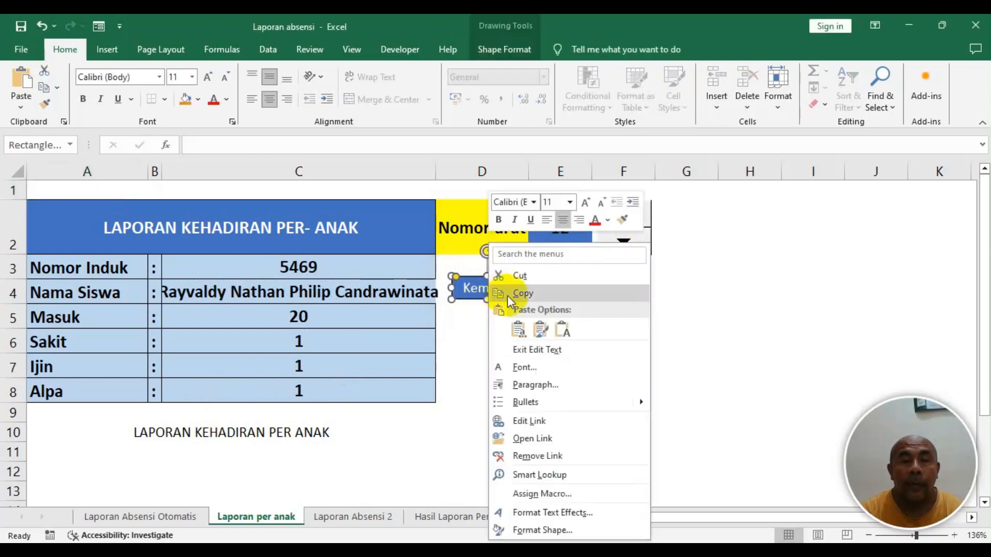
left_click(540, 422)
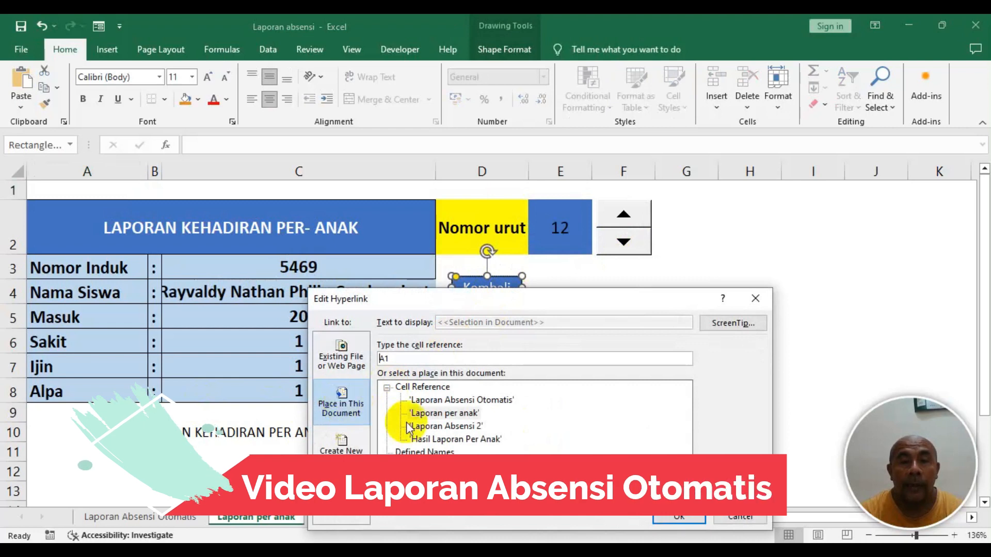
left_click(439, 401)
left_click(666, 512)
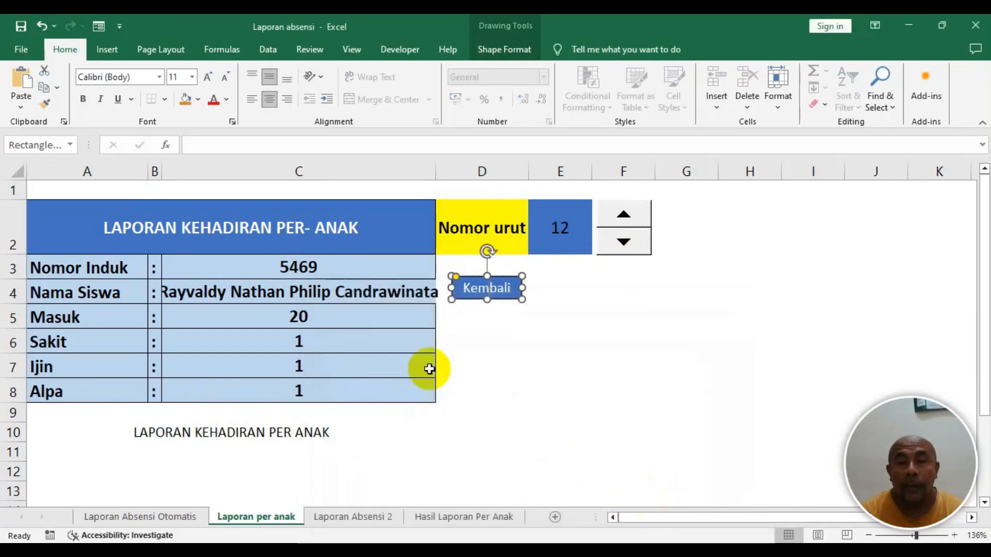
left_click(586, 316)
left_click(485, 305)
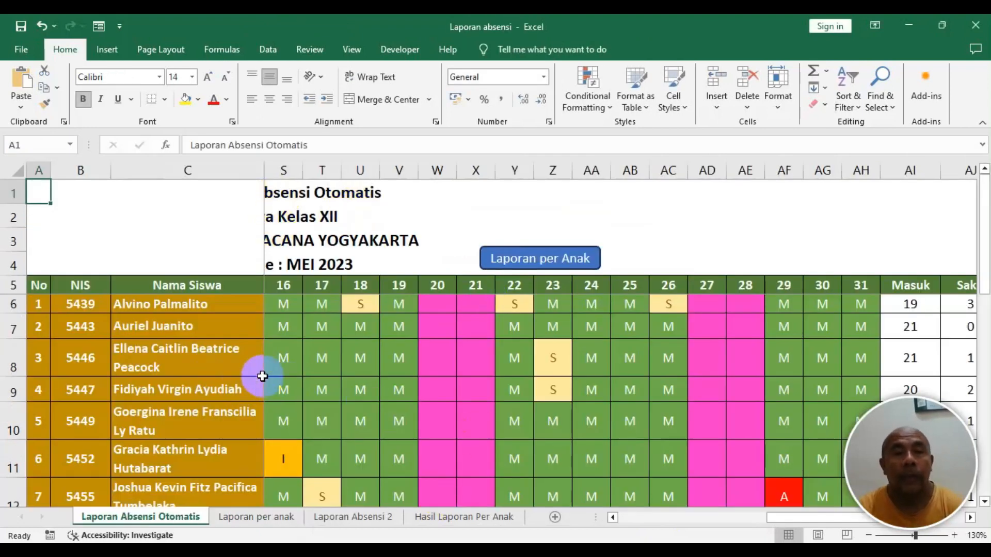
- Create a new blank workbook, then return to the attendance workbook
scroll(269, 370, "down", 3)
left_click_drag(784, 516, 486, 513)
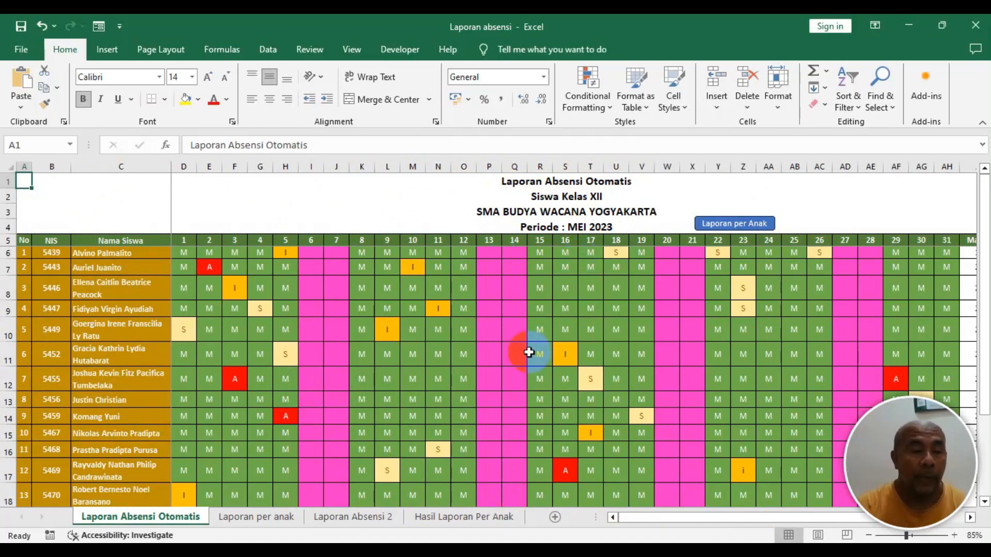
key("ctrl+n")
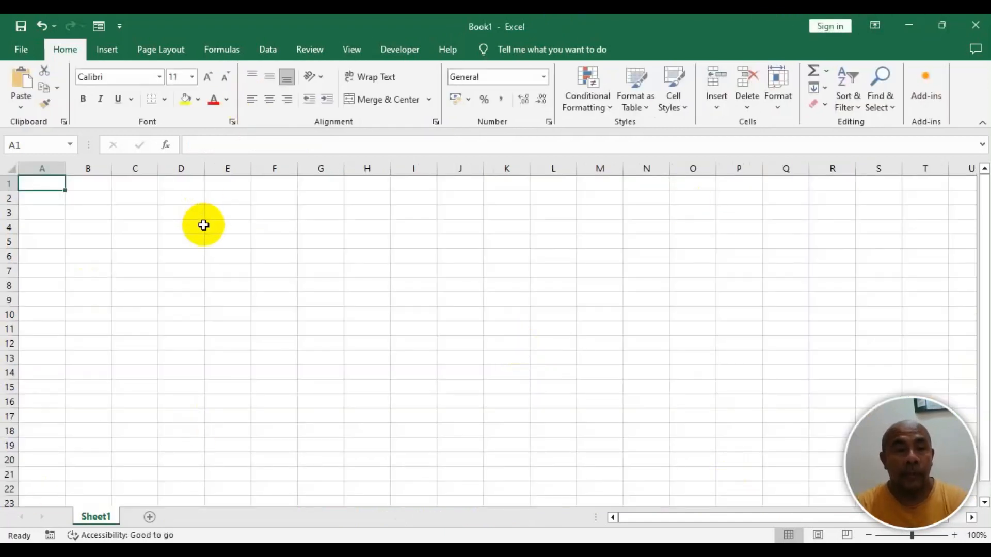
key("ctrl+w")
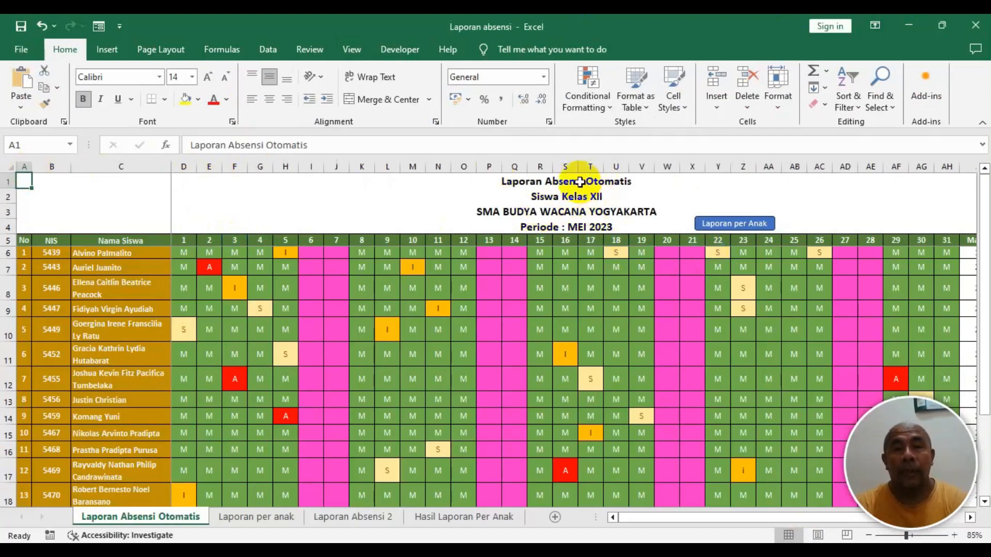
- Copy the four report title rows from cells A1 to A4 into the new workbook
left_click_drag(528, 182, 624, 187)
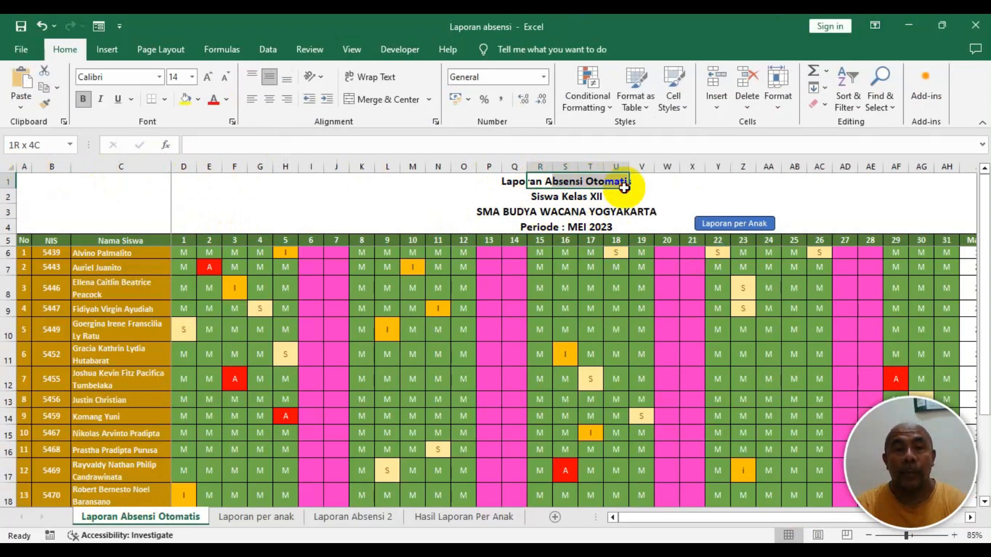
left_click_drag(505, 185, 631, 222)
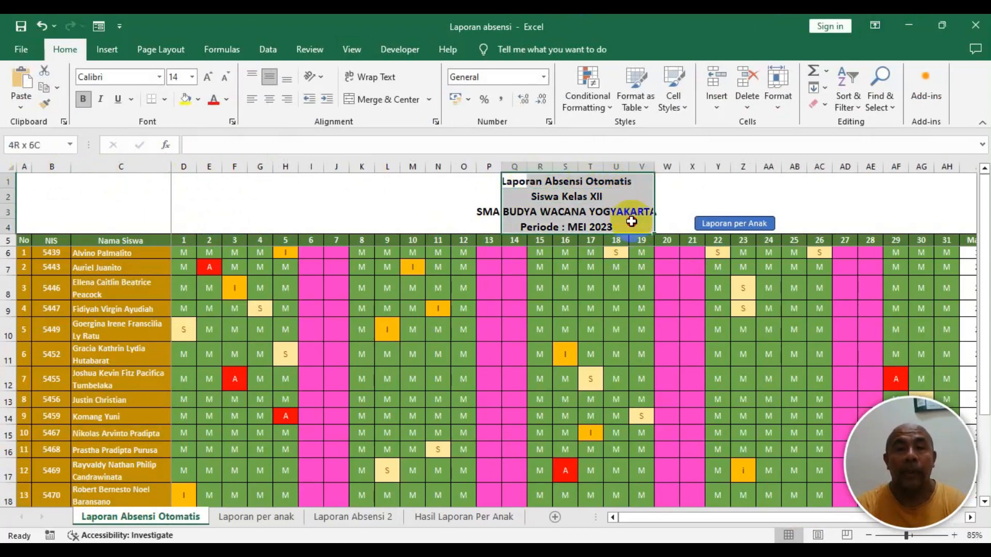
left_click(586, 182)
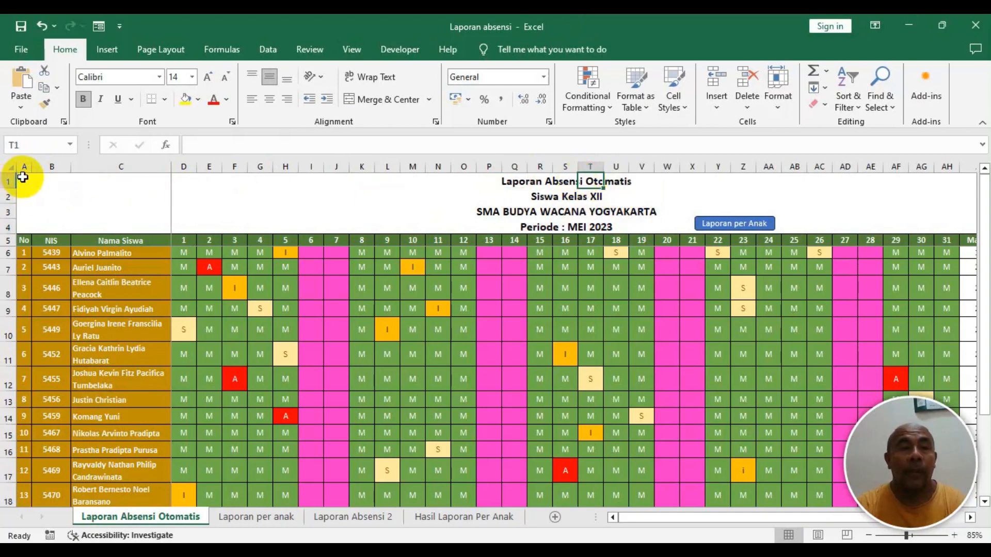
left_click_drag(22, 178, 26, 227)
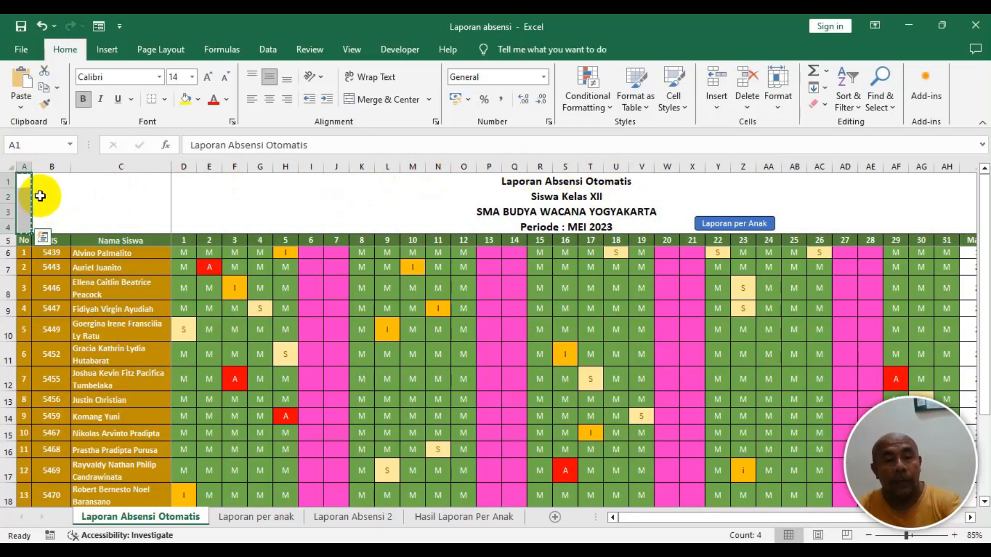
key("ctrl+c")
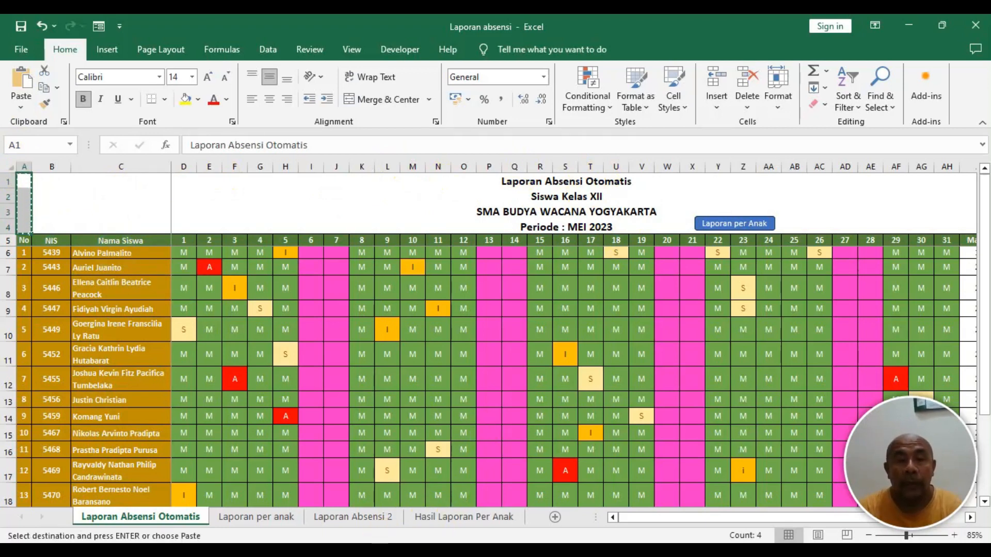
key("alt+Tab")
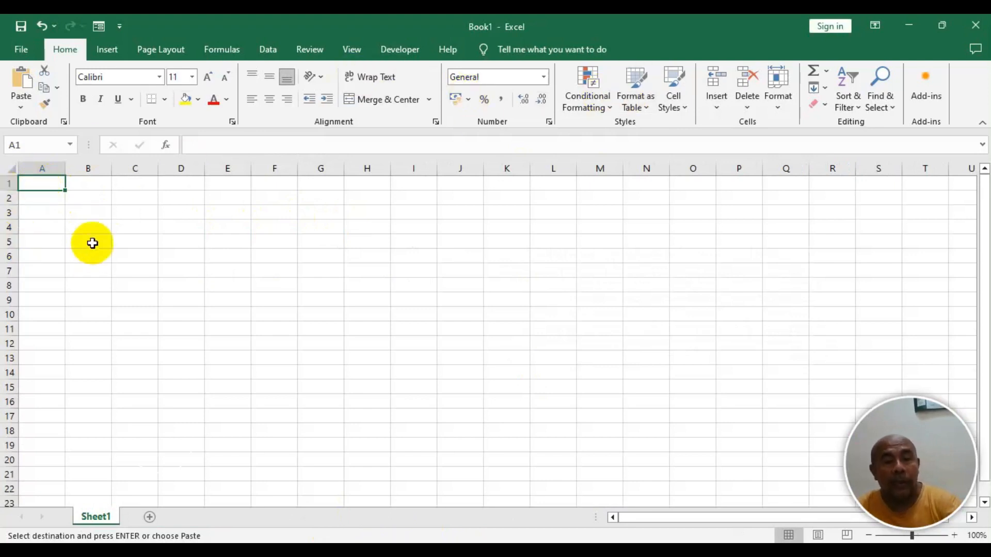
key("ctrl+v")
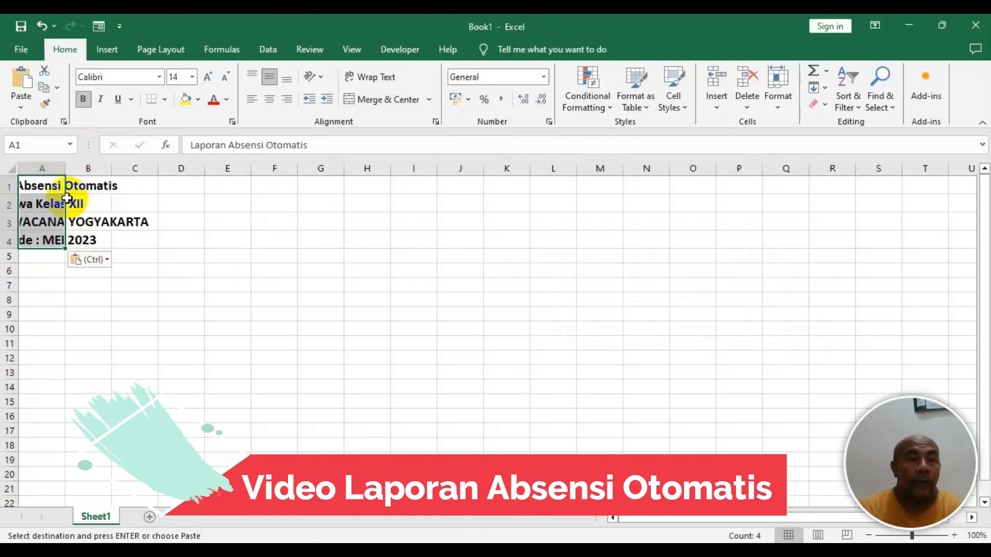
- Left-align the pasted title cells A1 to A4
left_click(40, 239)
left_click_drag(36, 186, 46, 246)
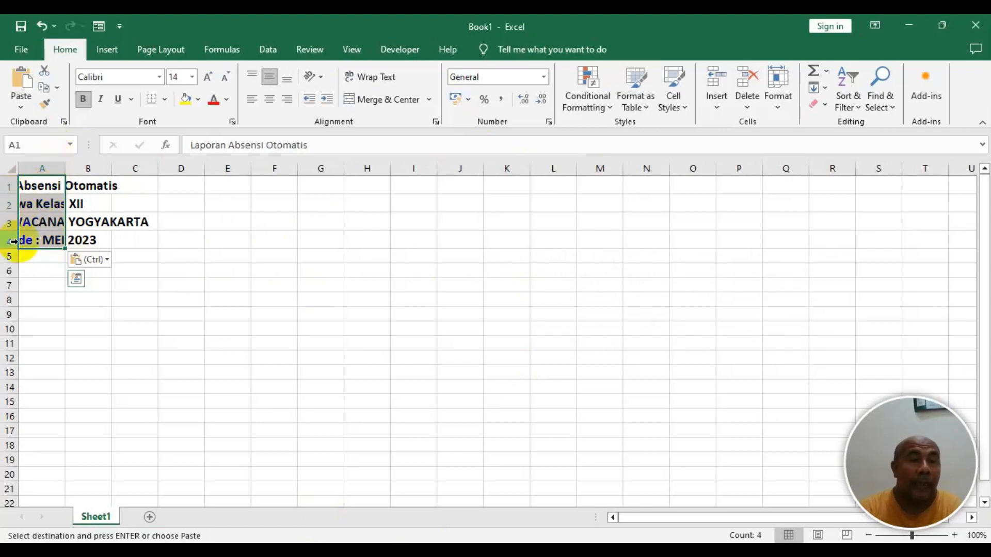
left_click(251, 100)
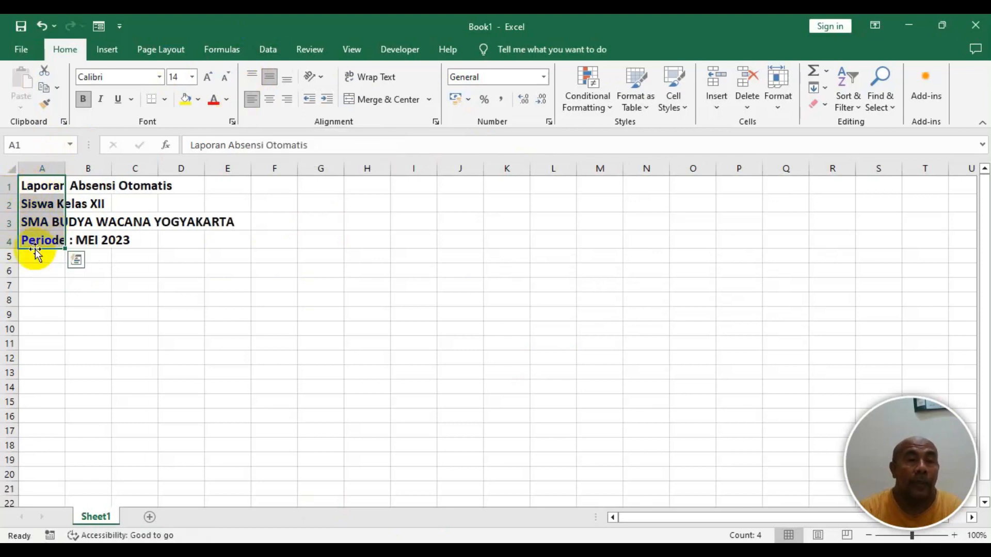
left_click(40, 185)
- Examine the original attendance table's header row and summary columns for rebuilding
left_click_drag(36, 186, 45, 243)
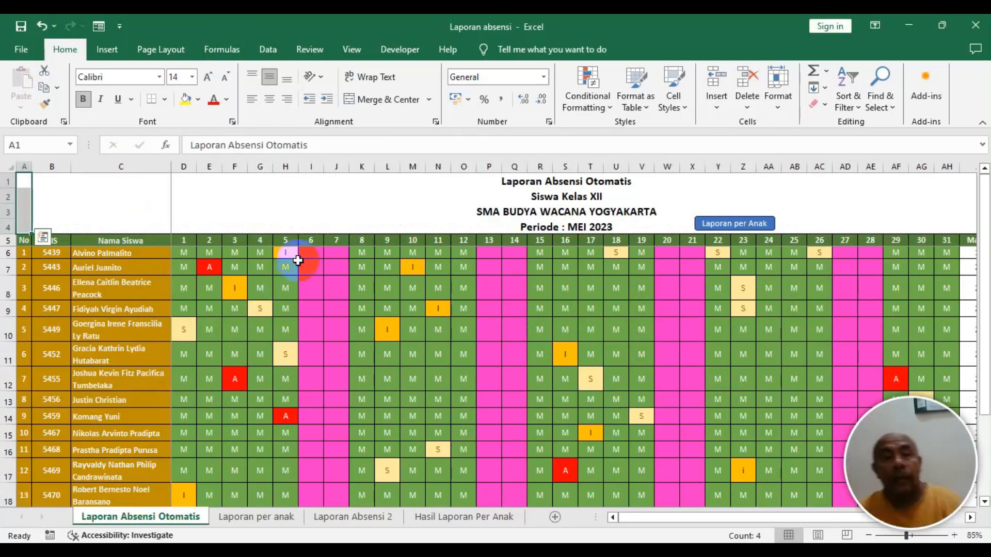
left_click(85, 267)
left_click(29, 242)
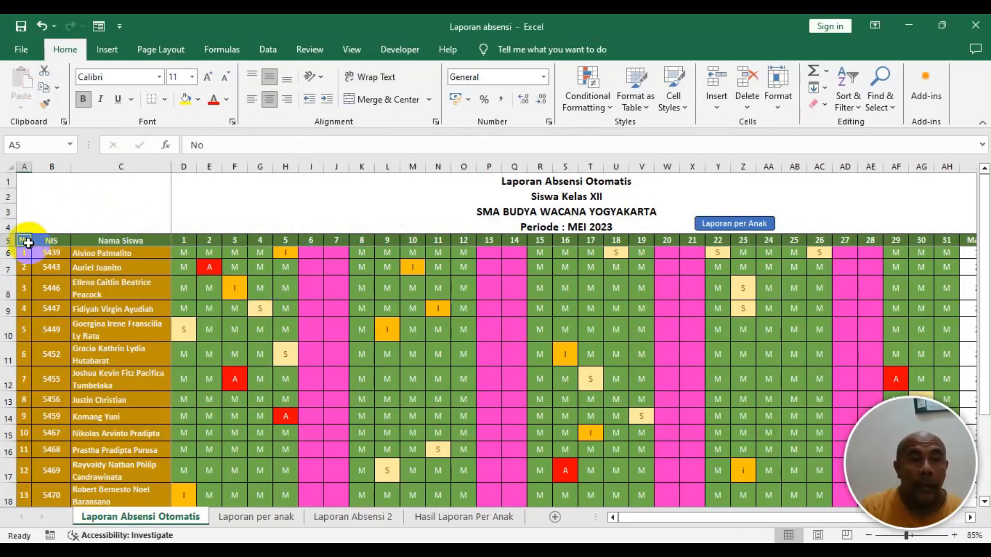
scroll(35, 275, "up", 1)
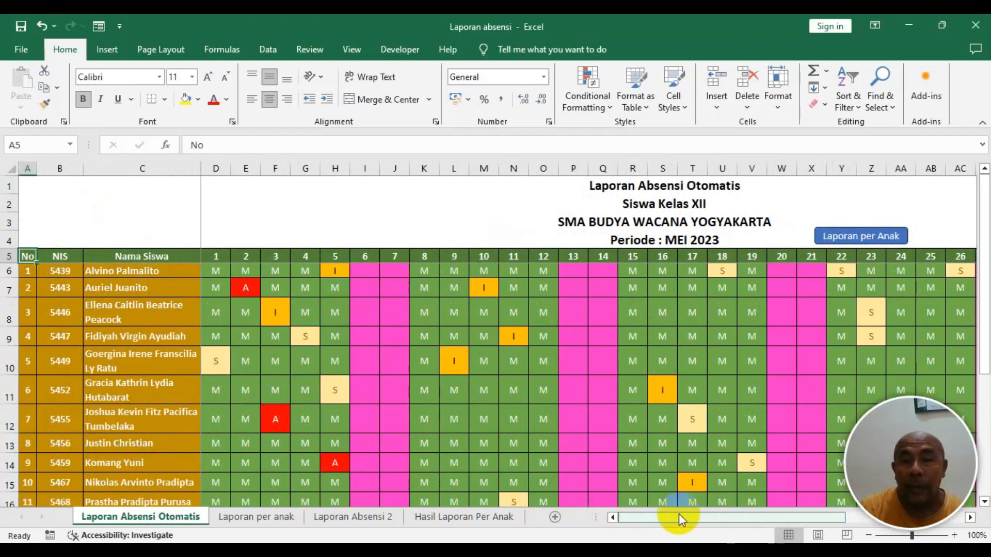
left_click_drag(650, 524, 824, 516)
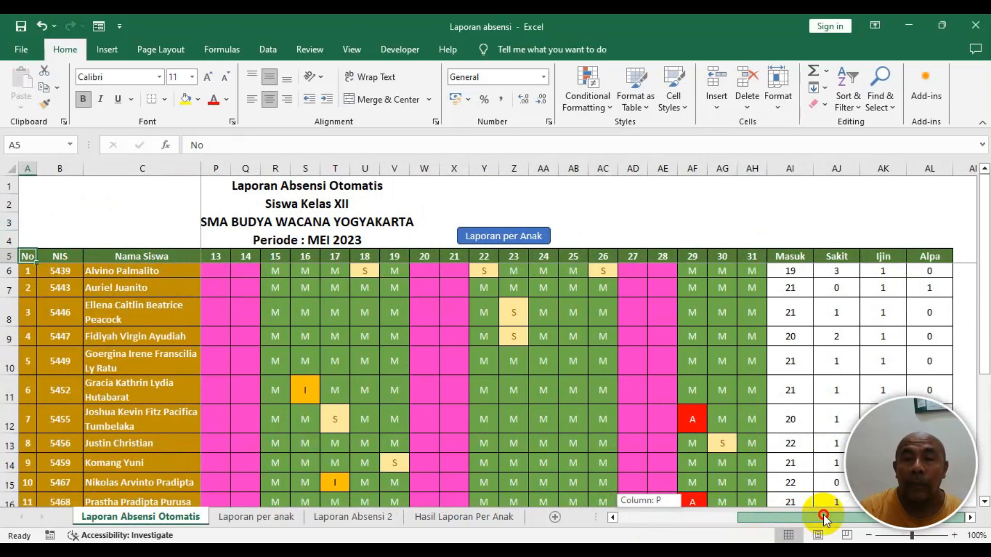
left_click_drag(824, 516, 408, 513)
left_click(315, 539)
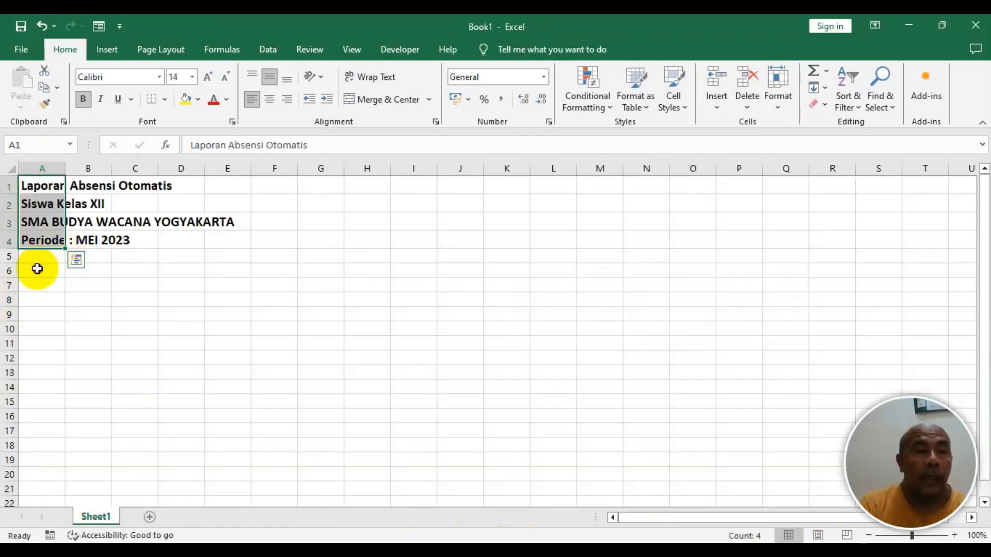
- Enter the column headers No, NIS and Nama in cells A6 to C6 of the new workbook
left_click(37, 269)
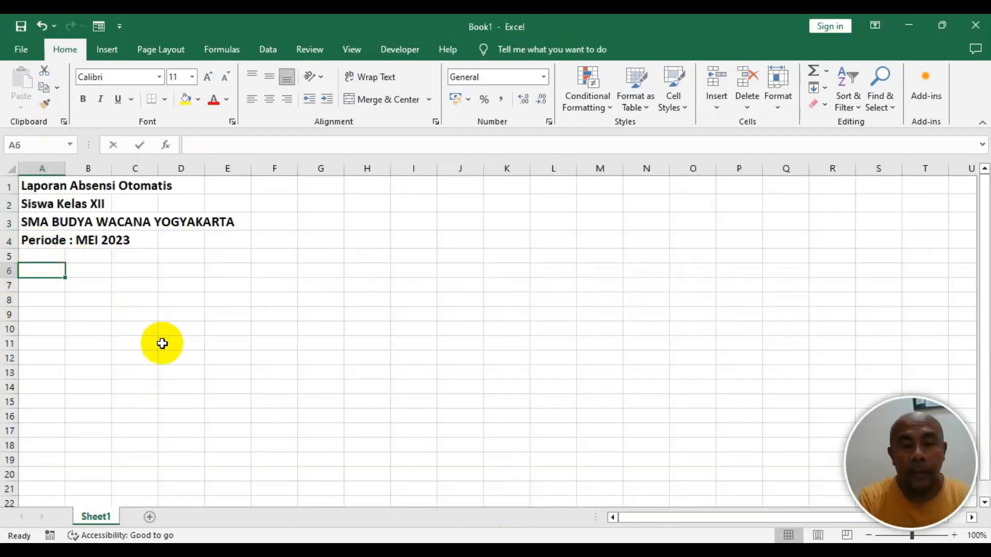
type("No")
key("Tab")
type("Na")
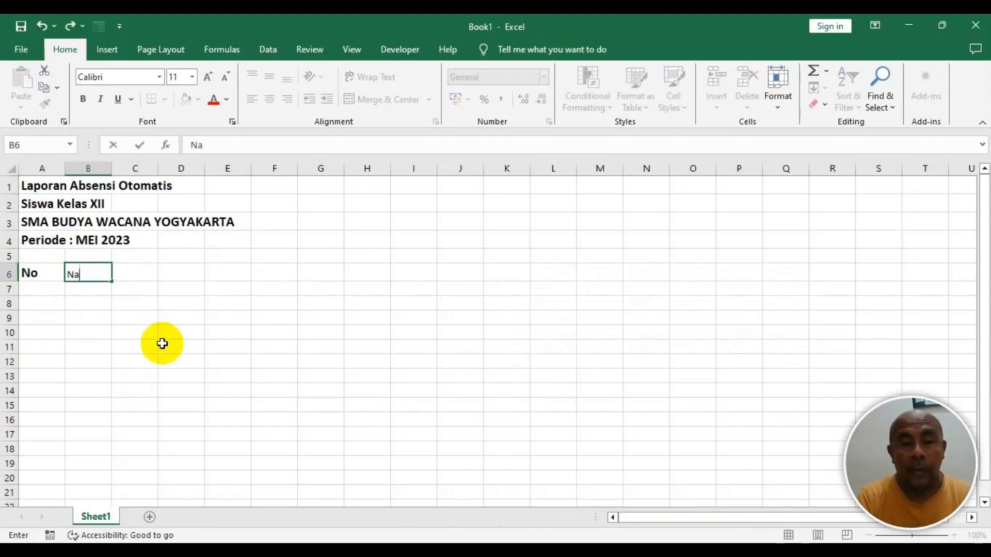
key("Tab")
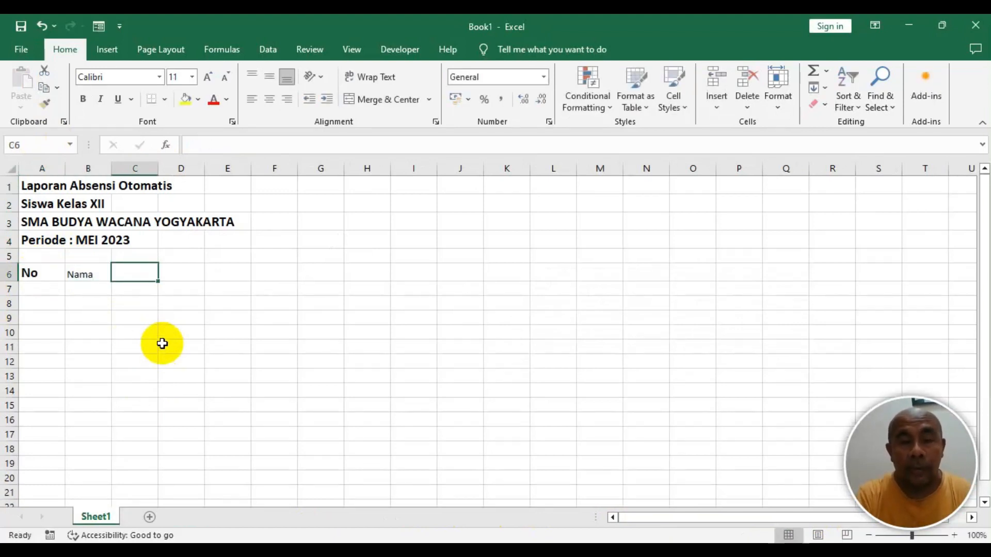
key("Left")
type("NIS")
key("Tab")
type("N")
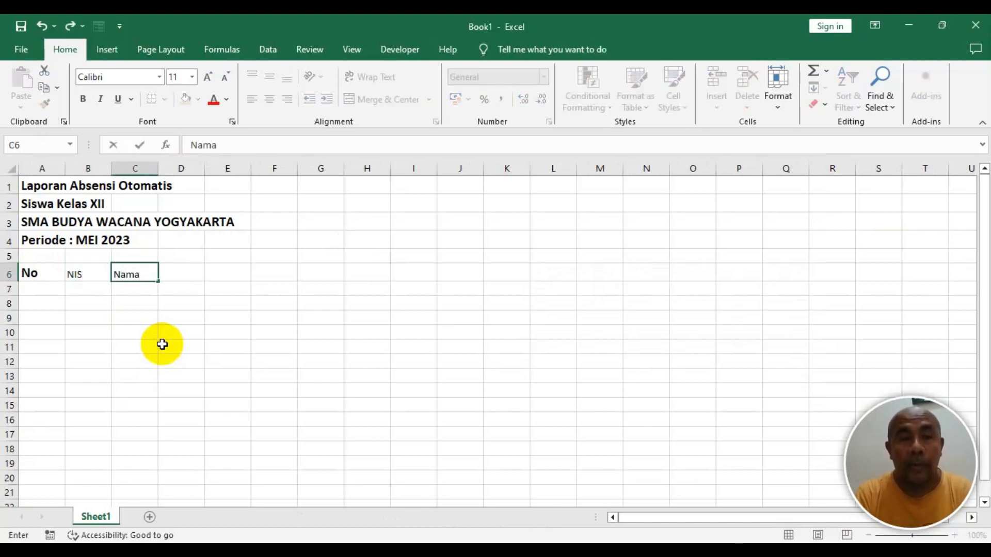
key("Tab")
- Enter 1 and 2 in D6 and E6, then fill the day series across row 6 to 31 in AH6
type("1")
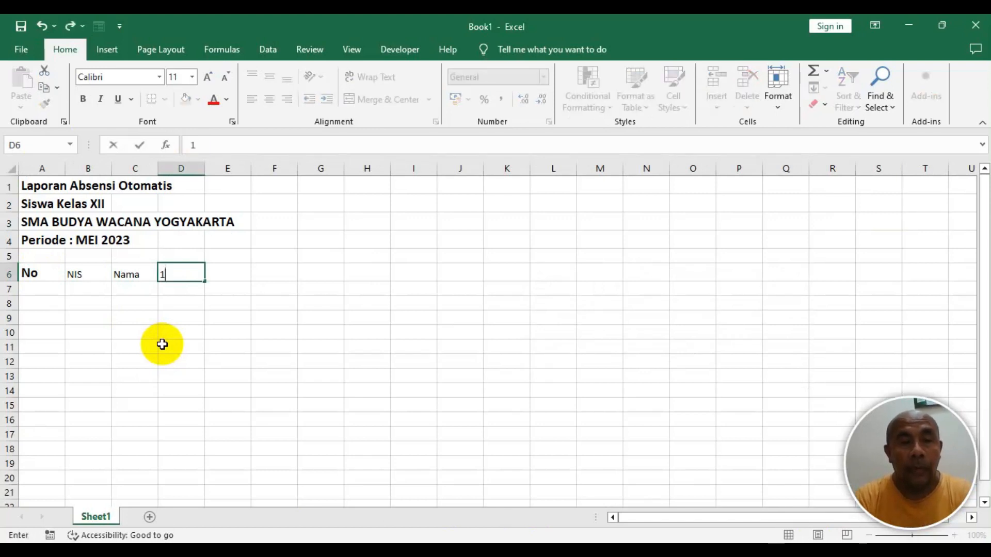
key("Tab")
type("2")
key("Tab")
key("Left")
key("Left")
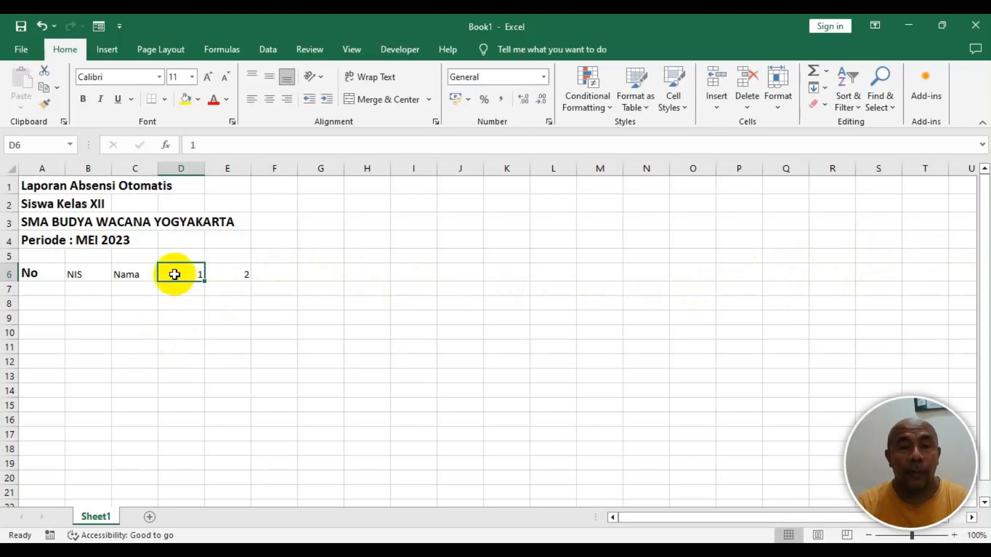
left_click(179, 300)
left_click(182, 274)
left_click_drag(183, 273, 230, 277)
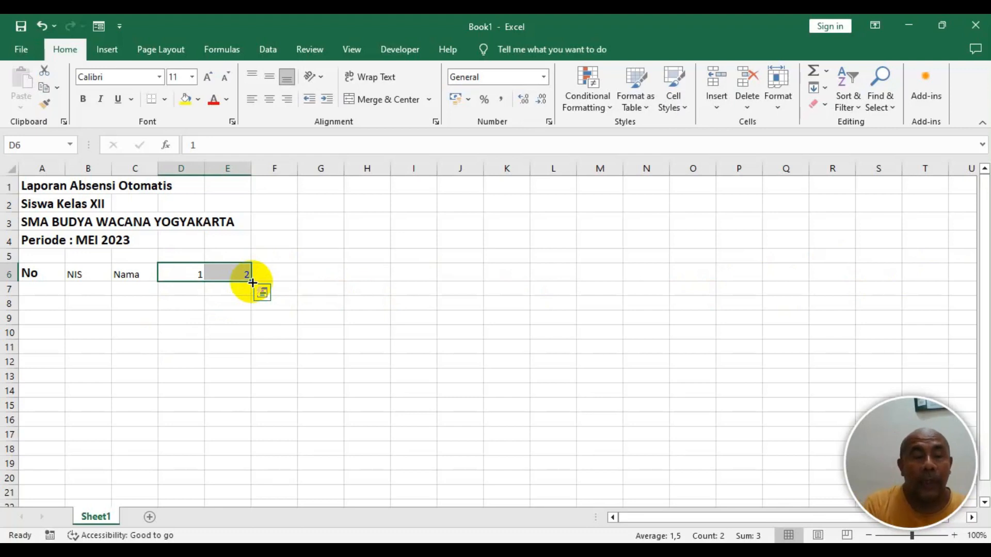
left_click_drag(252, 282, 252, 282)
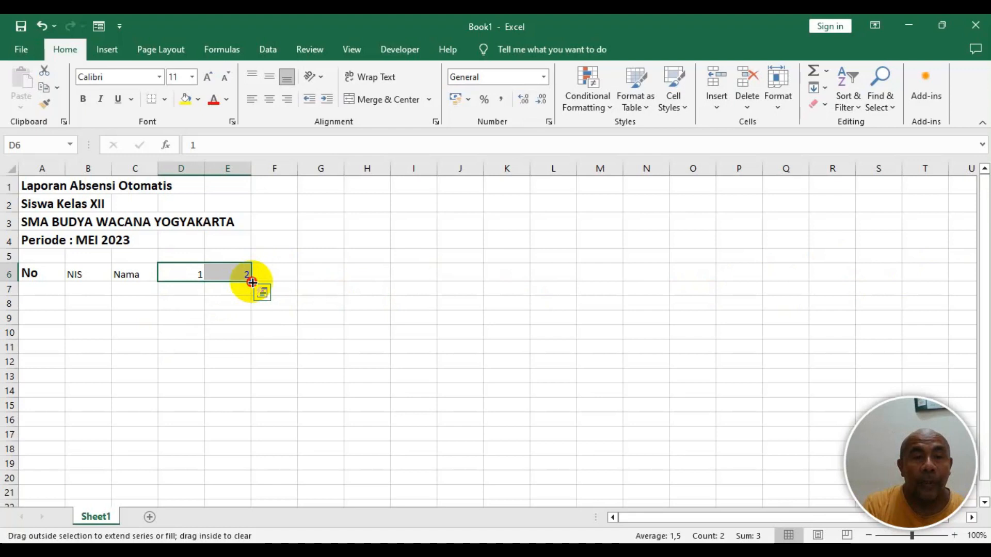
left_click_drag(252, 283, 656, 273)
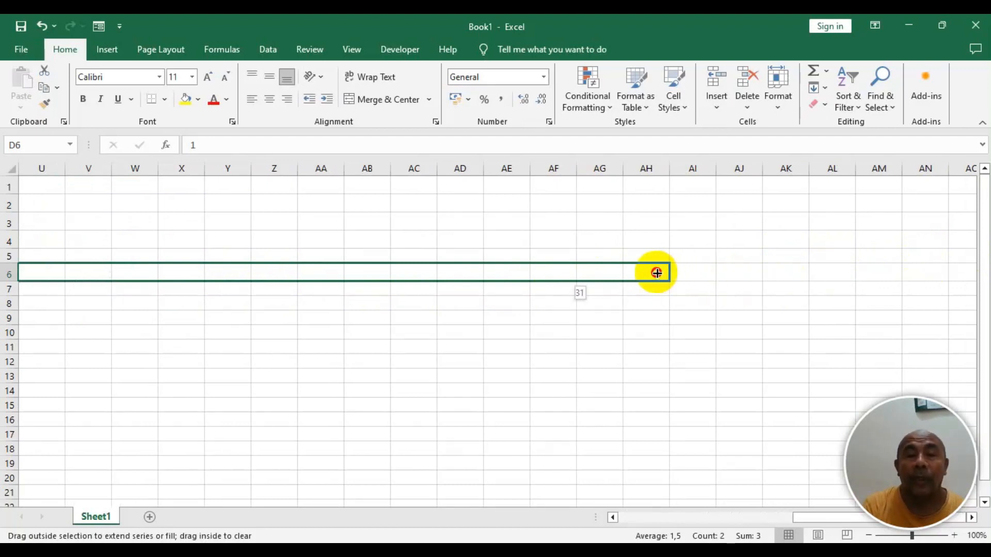
left_click_drag(657, 273, 656, 272)
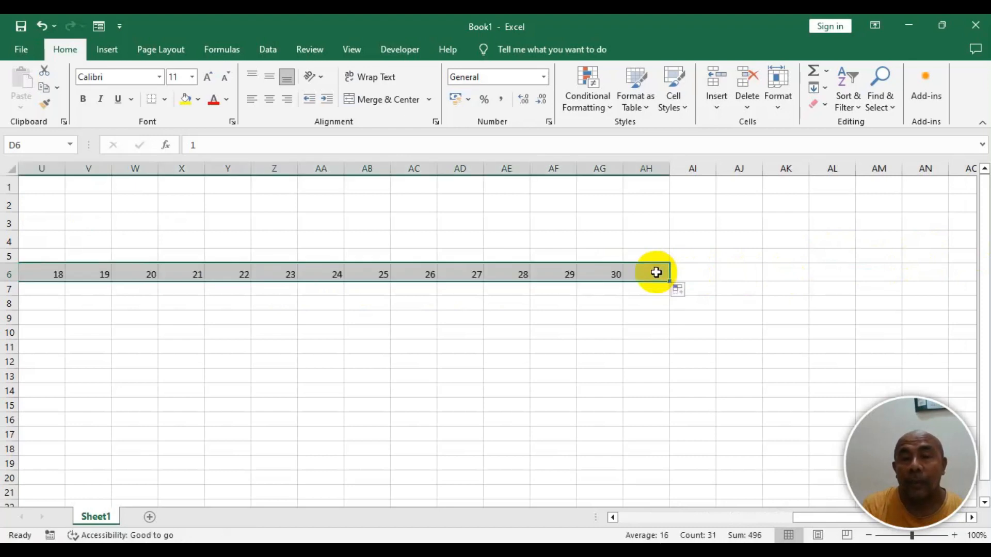
- Check the original table's summary columns and add headers Masuk, Sakit, Ijin and Alpa in AI6 to AL6
left_click(635, 277)
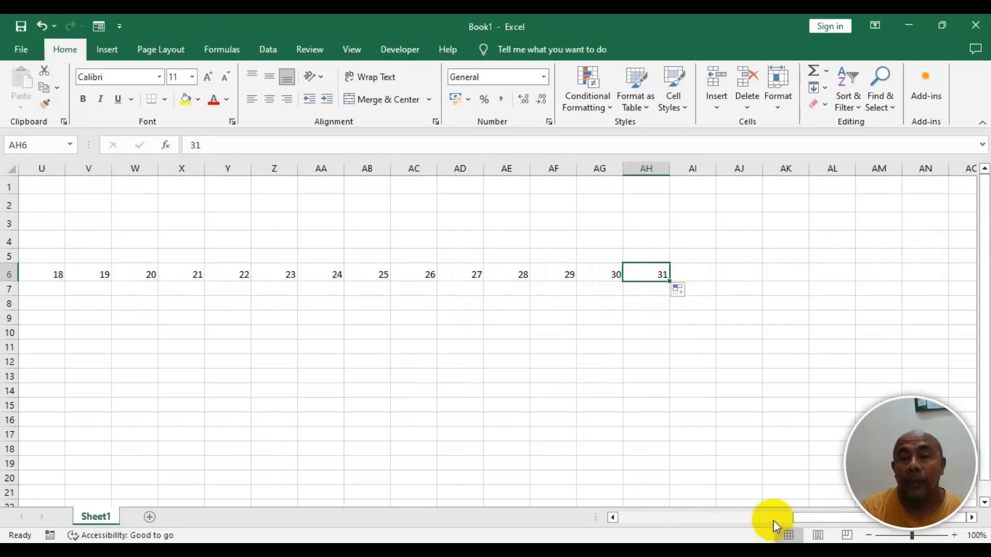
left_click(696, 273)
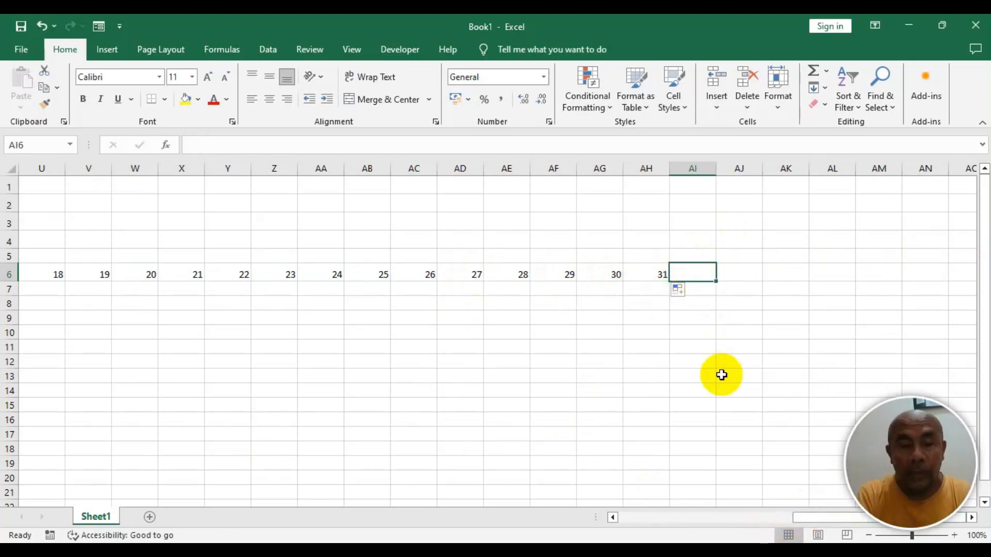
key("alt+Tab")
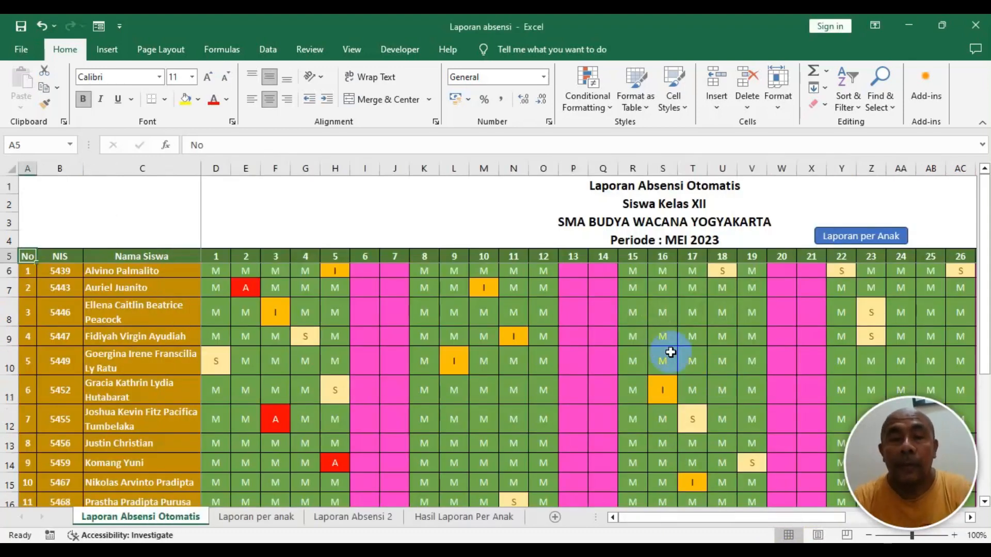
left_click_drag(658, 519, 923, 503)
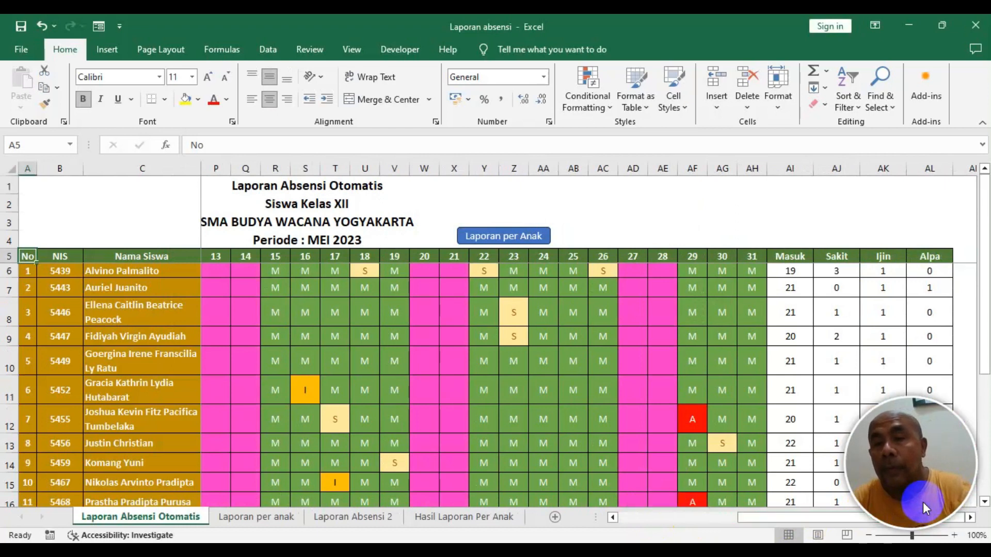
key("alt+Tab")
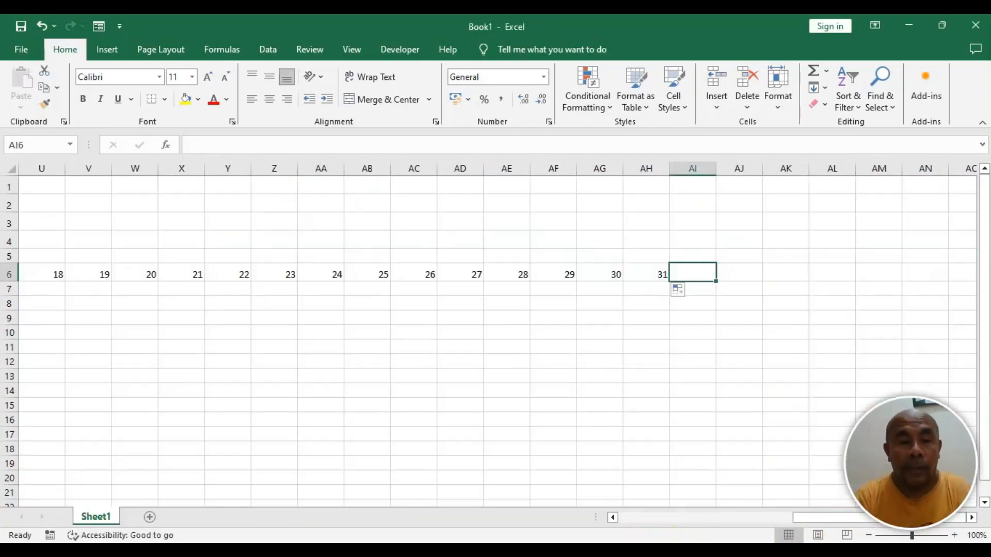
type("Masuk")
key("Tab")
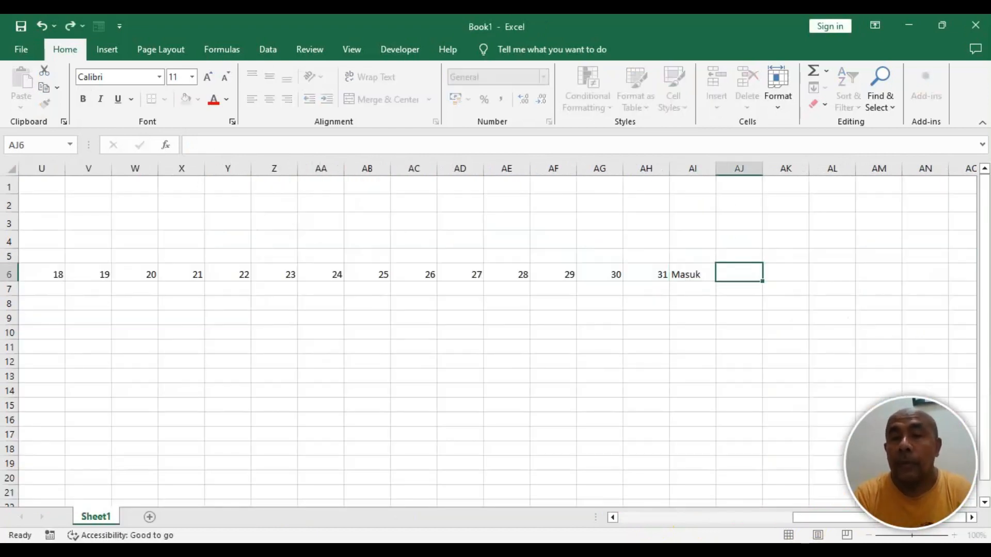
type("Sakit")
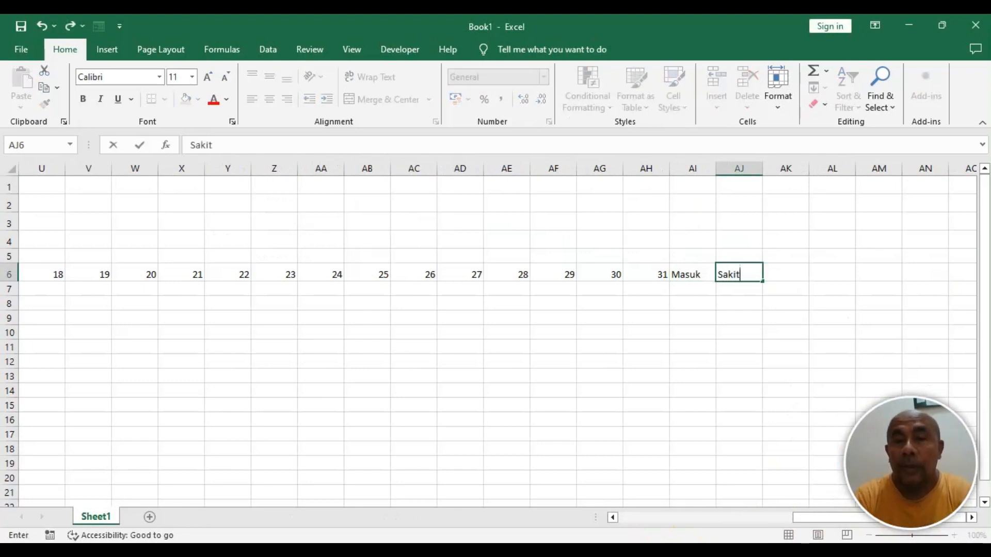
key("Tab")
type("Ijin")
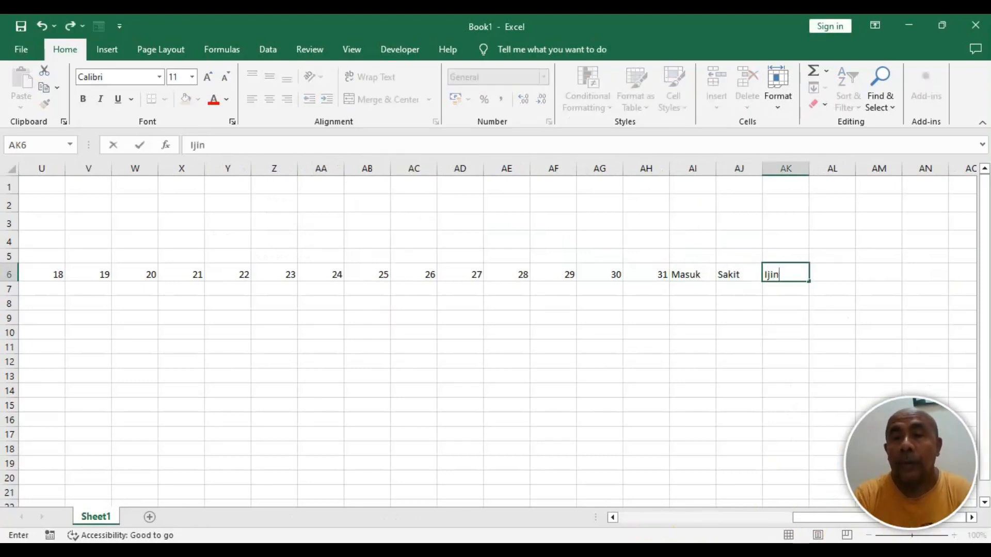
key("Tab")
type("Al")
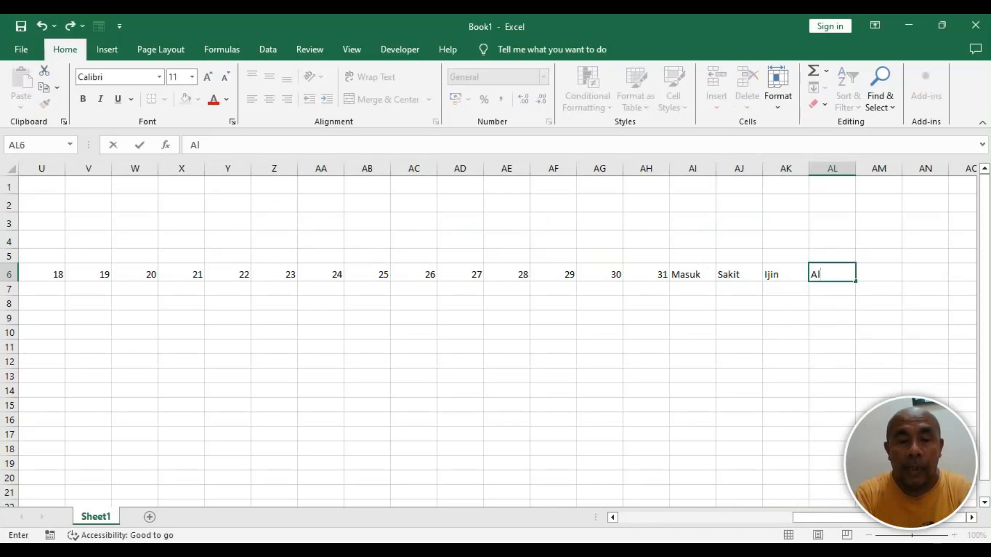
type("pa")
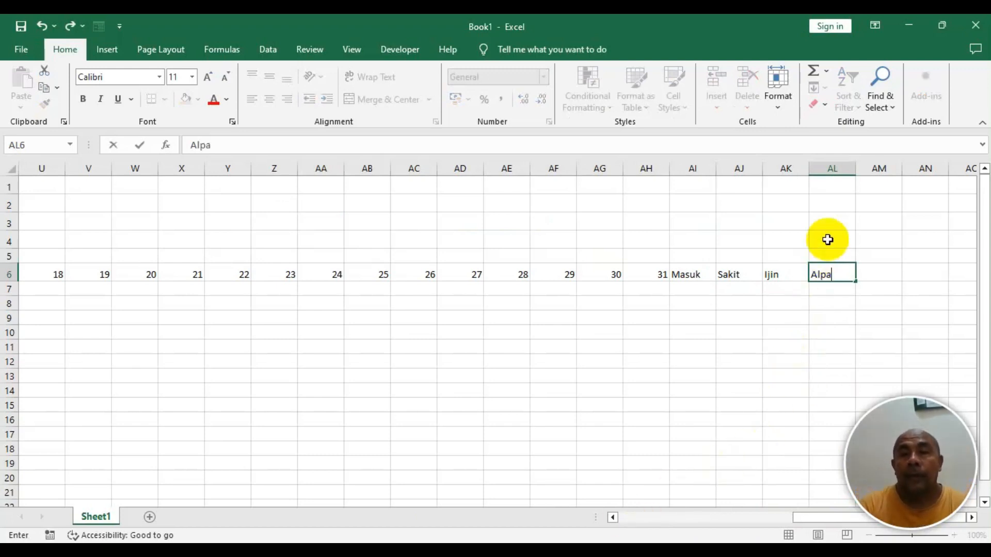
left_click(648, 315)
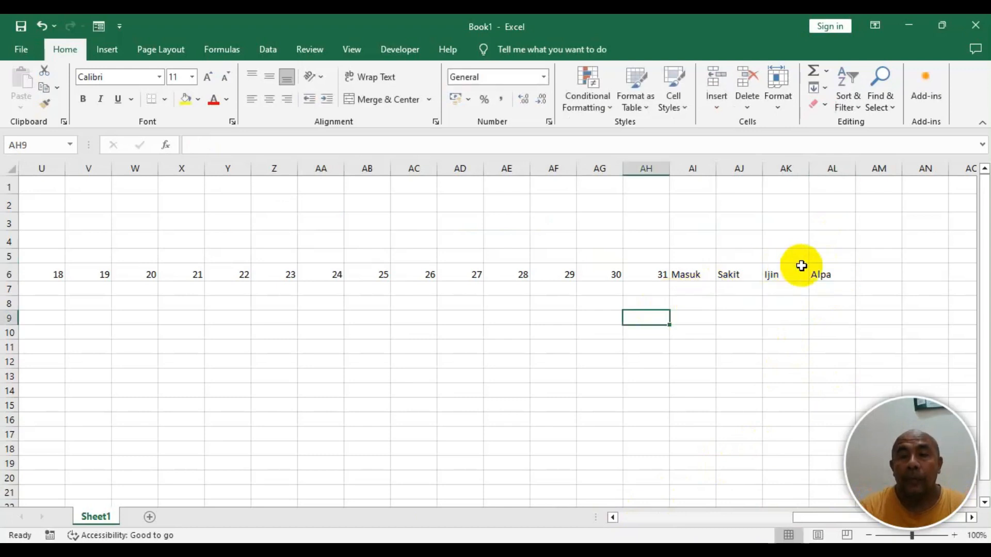
- Copy the NIS header's formatting onto the No header with the Format Painter
left_click(836, 274)
left_click_drag(836, 275, 30, 274)
left_click(36, 301)
left_click(29, 274)
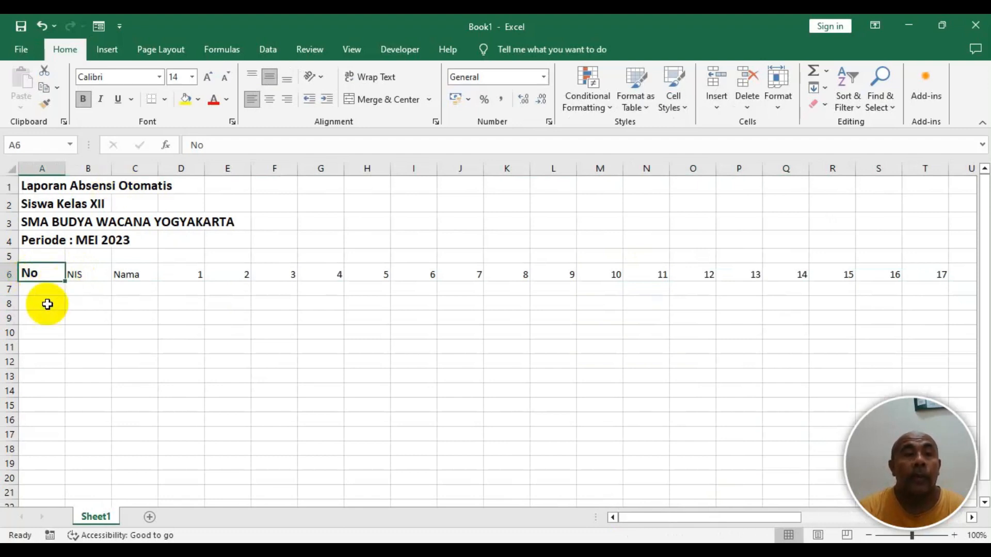
left_click(92, 273)
left_click(45, 279)
left_click(74, 273)
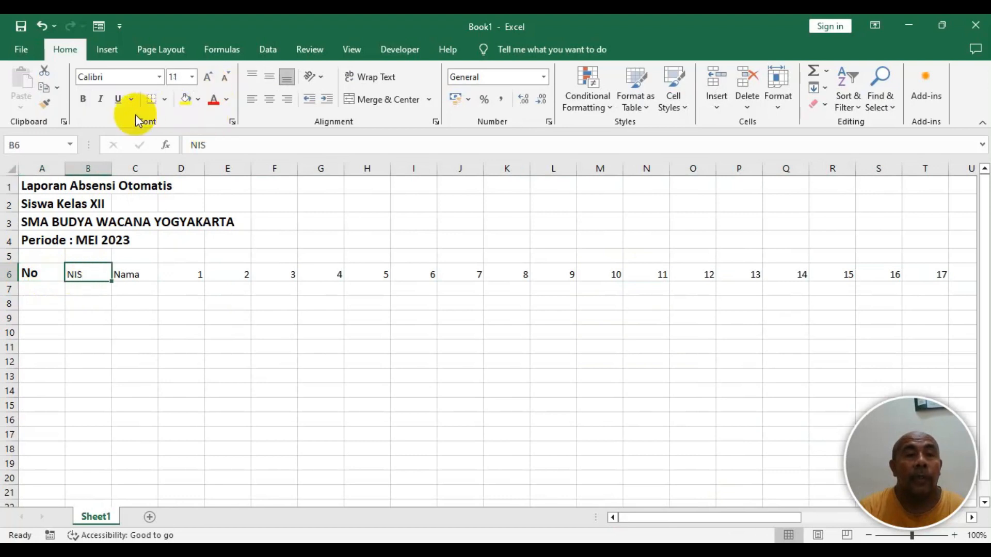
left_click(45, 105)
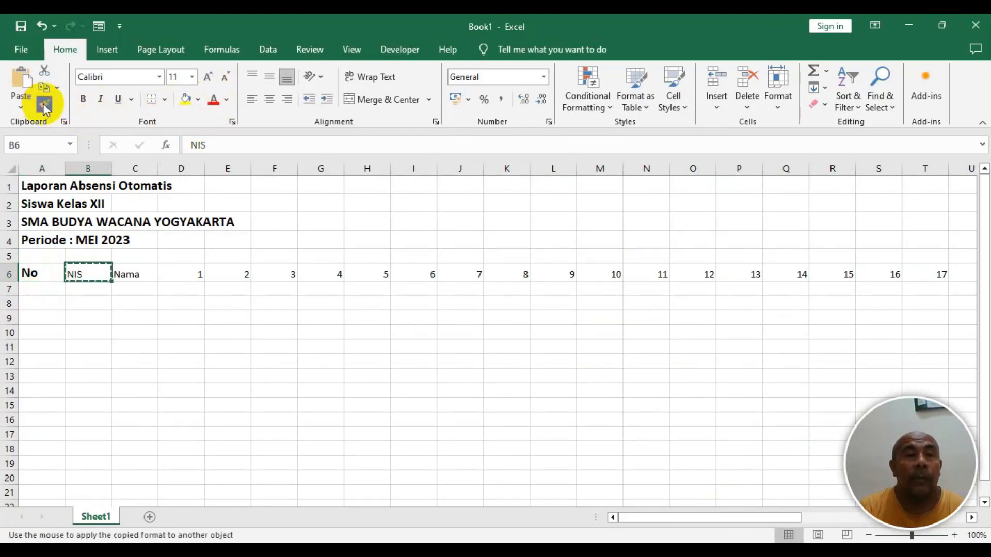
left_click(31, 275)
left_click(115, 274)
left_click(36, 275)
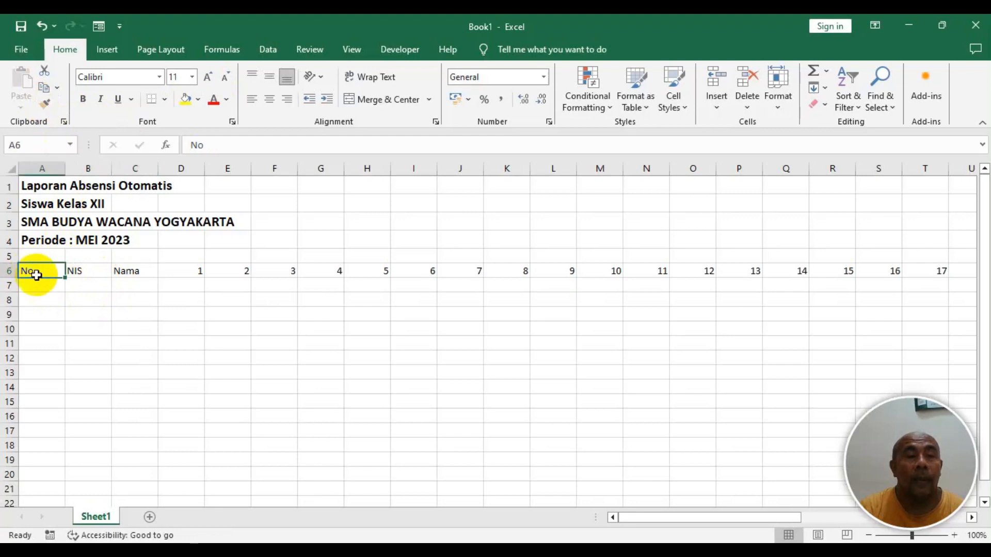
left_click(78, 269)
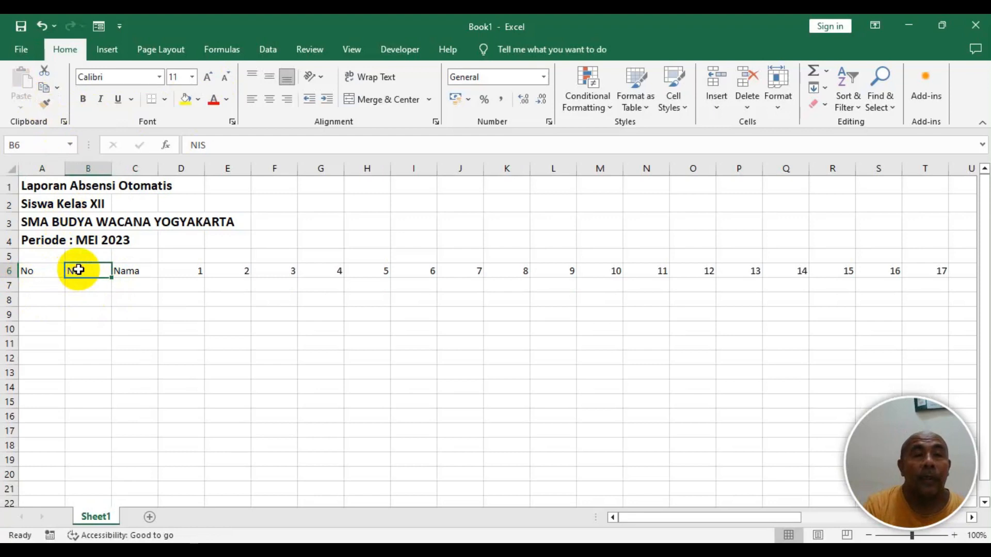
left_click(35, 291)
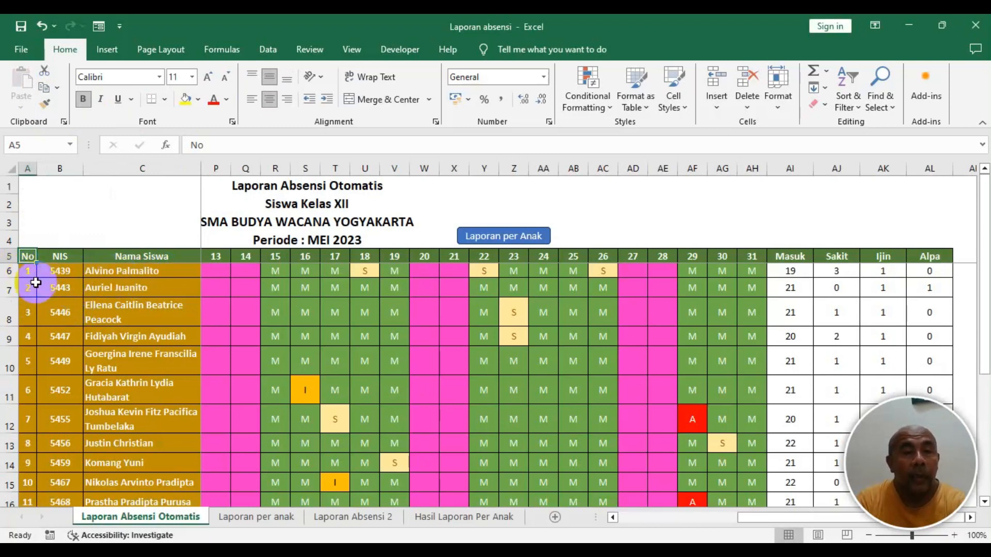
- Number the student rows 1 to 16 in column A from A7 to A22 by filling the series
scroll(66, 274, "down", 1)
scroll(68, 275, "down", 2)
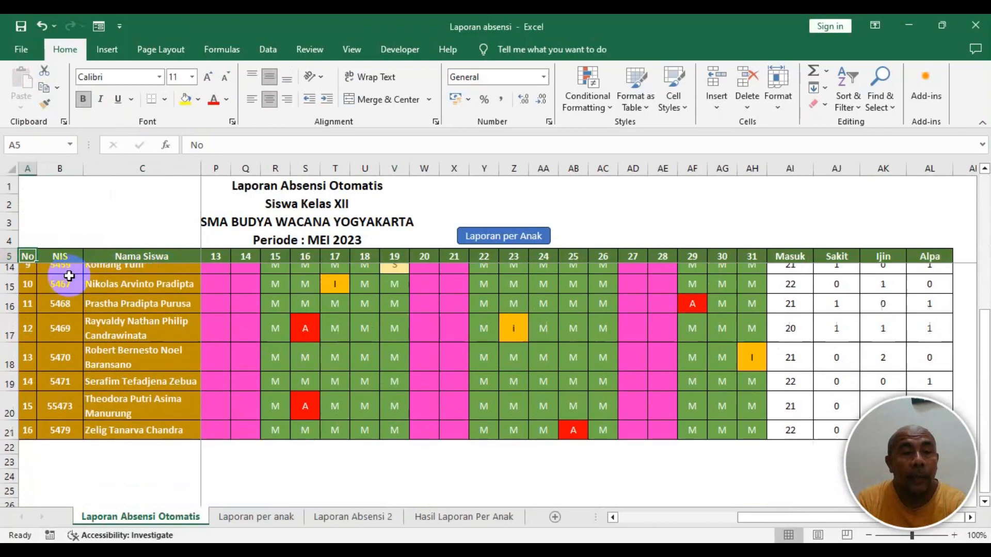
scroll(72, 274, "up", 3)
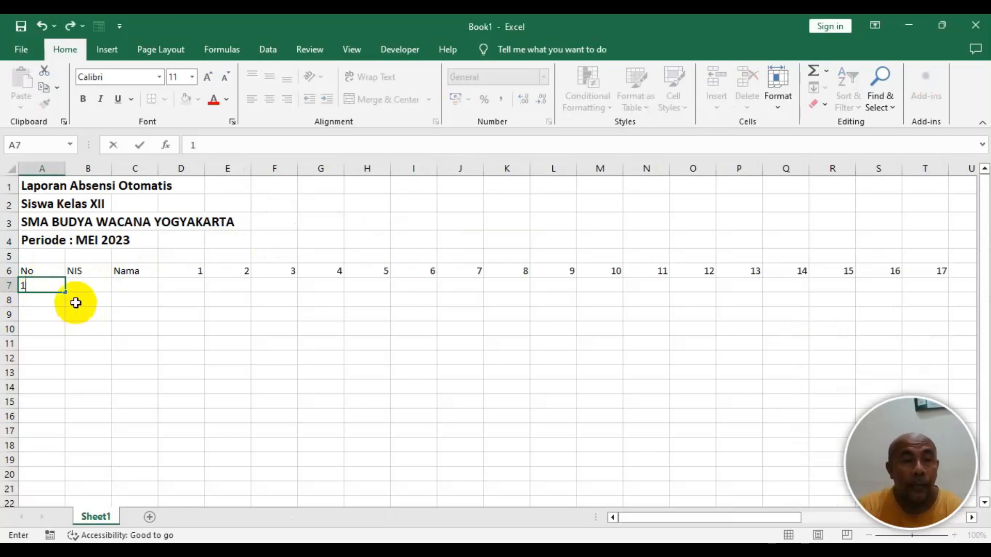
left_click(43, 303)
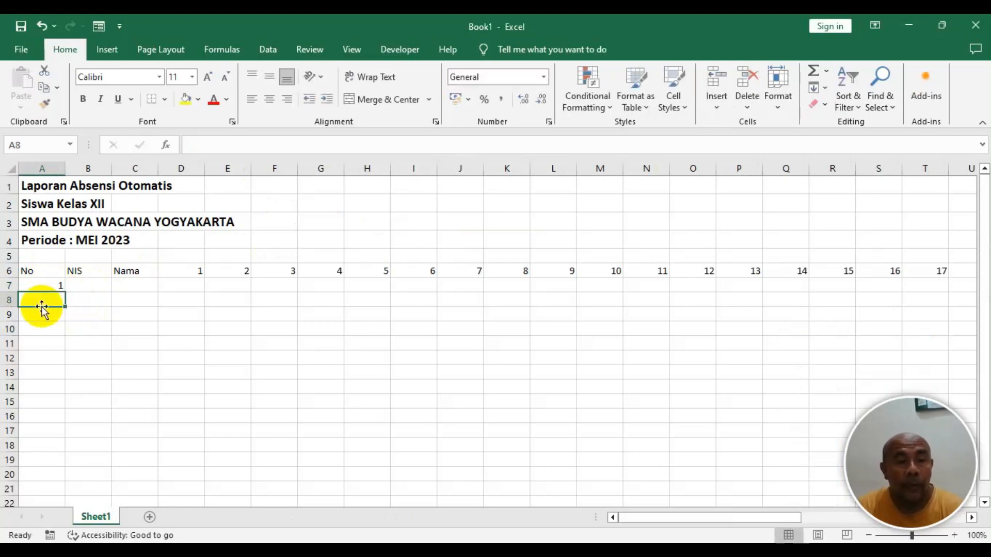
type("2")
left_click(77, 319)
left_click(47, 295)
left_click_drag(48, 288, 56, 305)
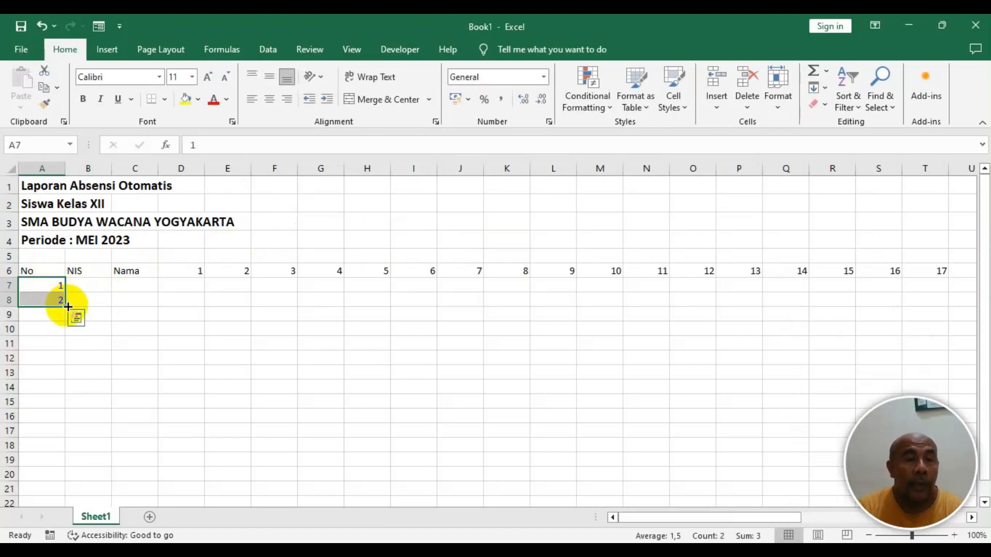
left_click_drag(68, 307, 76, 502)
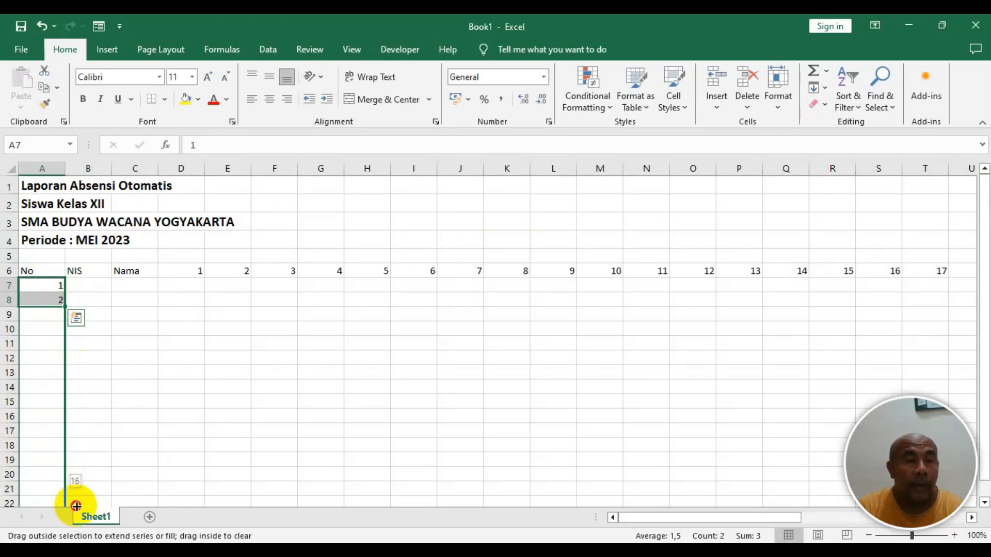
left_click_drag(76, 507, 76, 503)
scroll(70, 465, "down", 2)
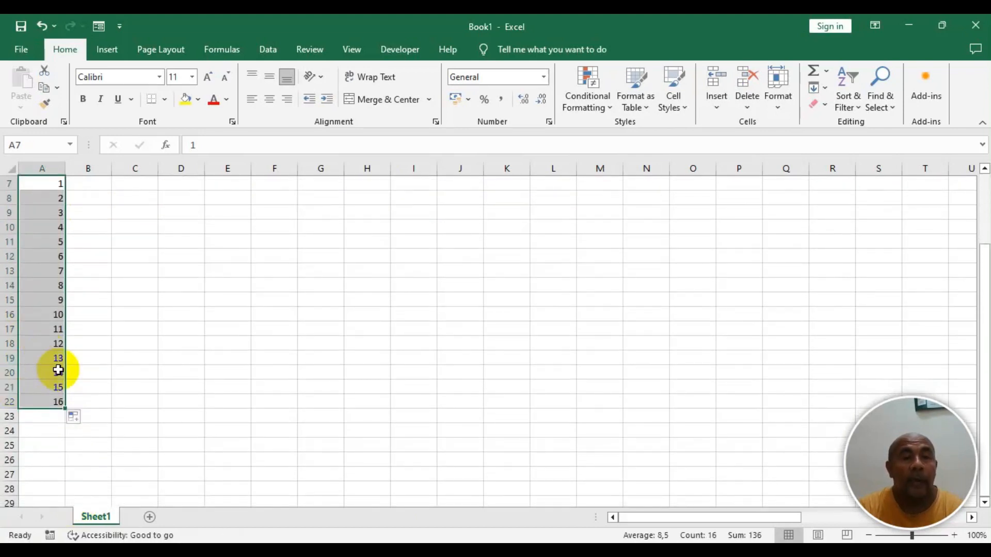
scroll(58, 370, "up", 1)
left_click(84, 230)
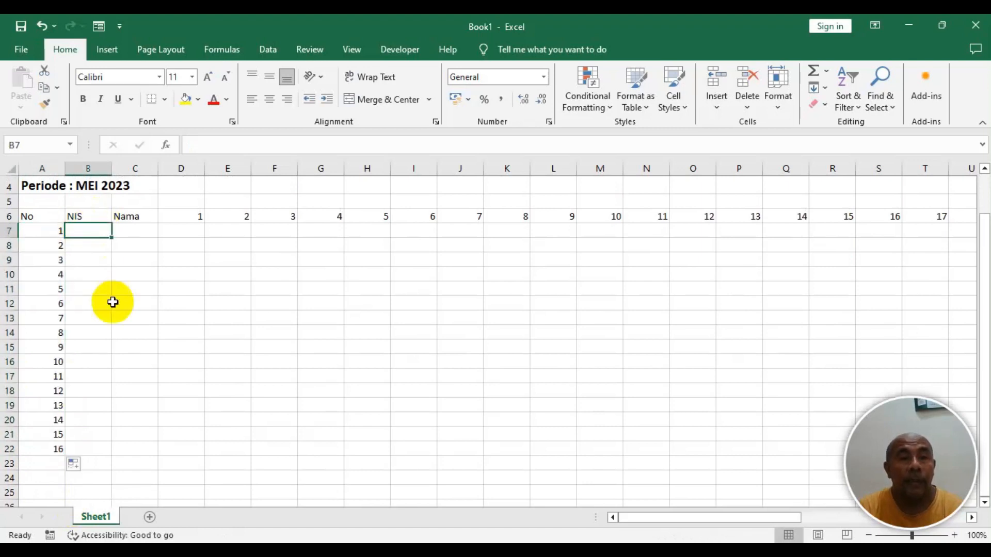
- Copy the NIS numbers and student names from the original report and paste them into B7 of the new workbook
key("alt+Tab")
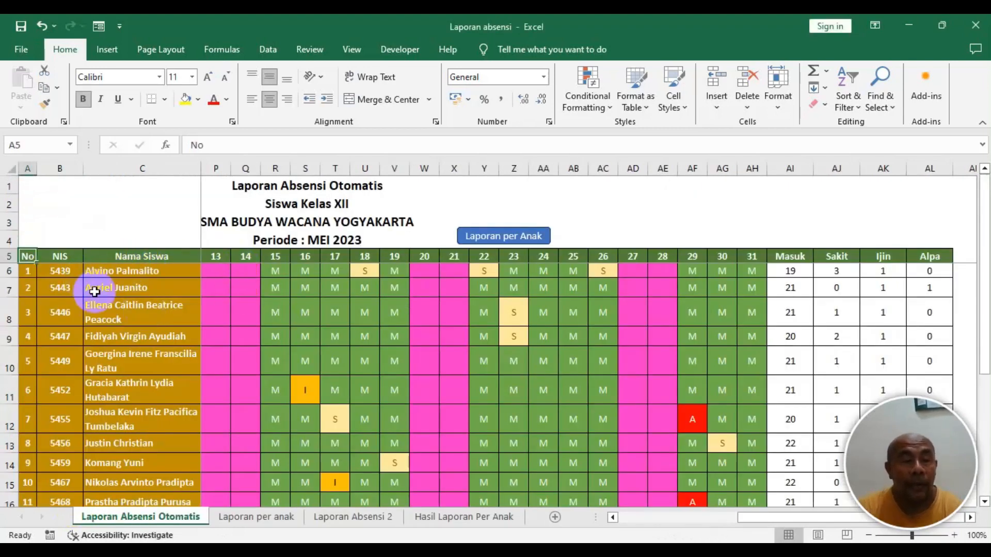
left_click_drag(58, 272, 147, 454)
key("ctrl+c")
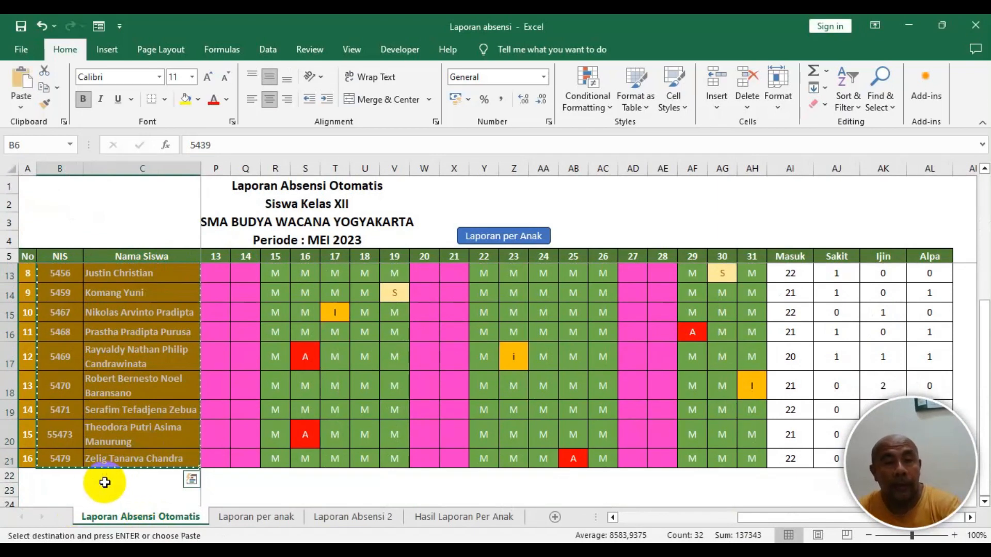
key("alt+Tab")
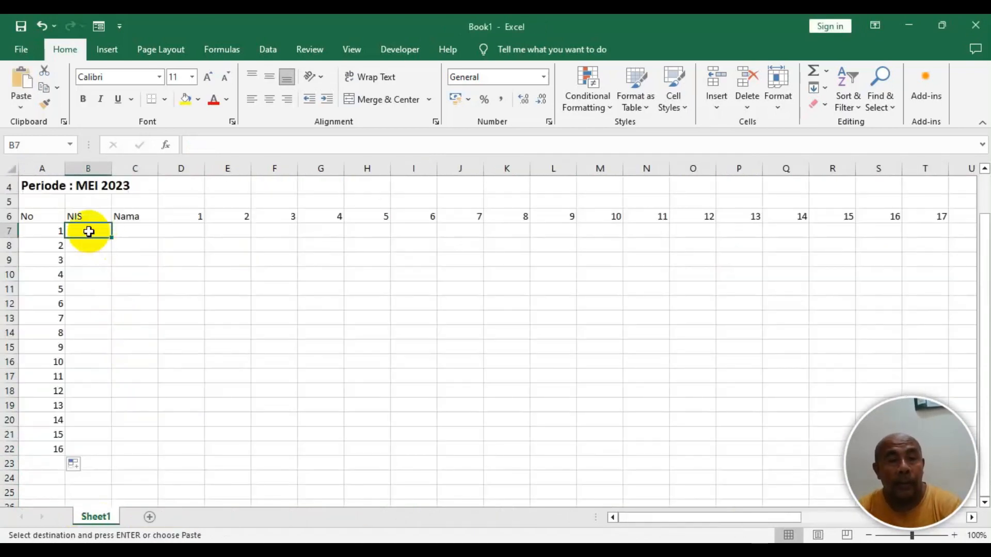
key("ctrl+v")
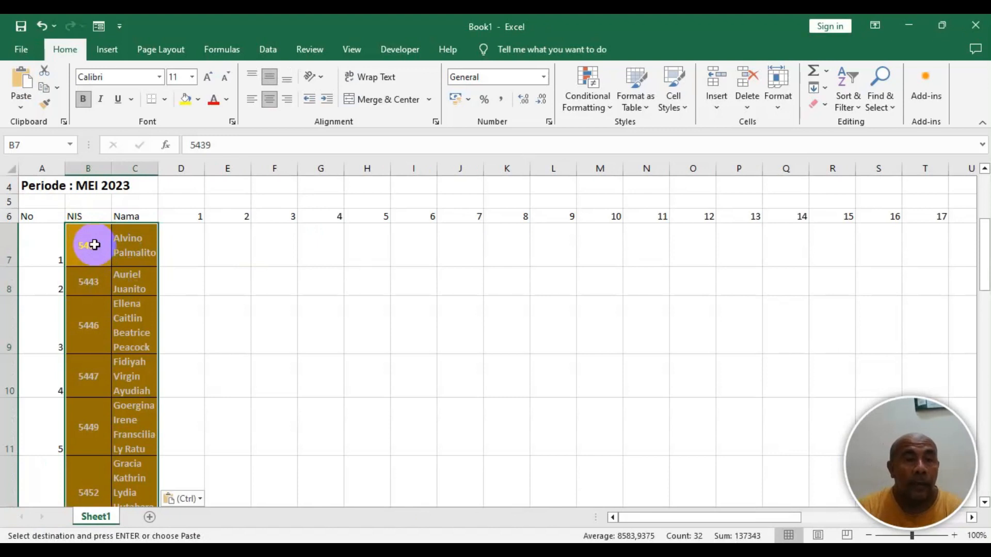
- Remove the pasted cells' fill color and set their font color to Automatic
left_click(200, 100)
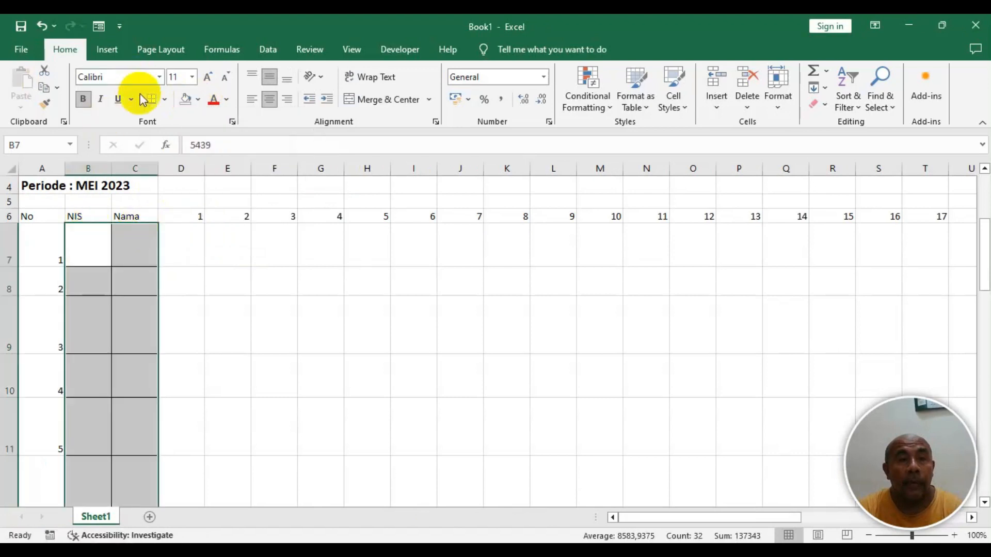
left_click(227, 103)
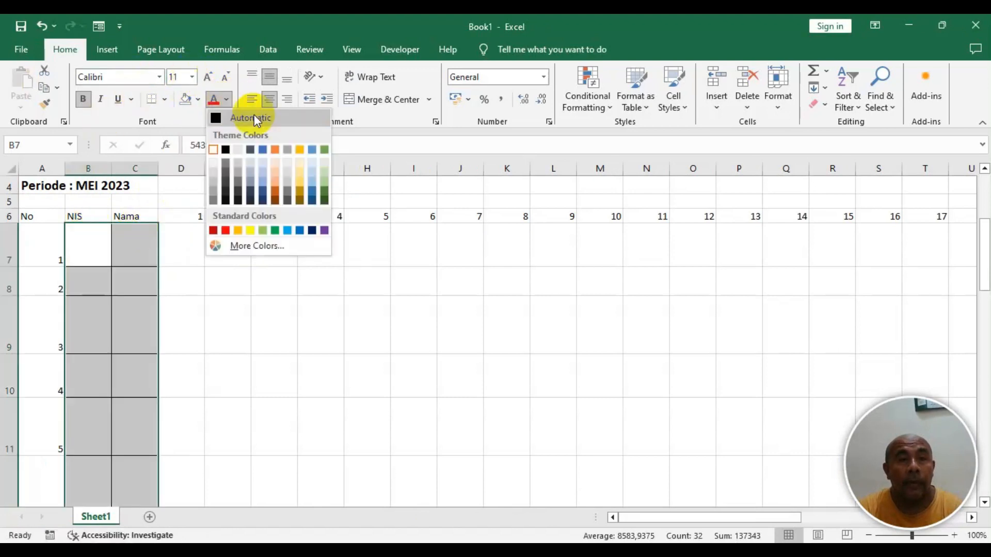
left_click(256, 119)
left_click(76, 272)
left_click(44, 239)
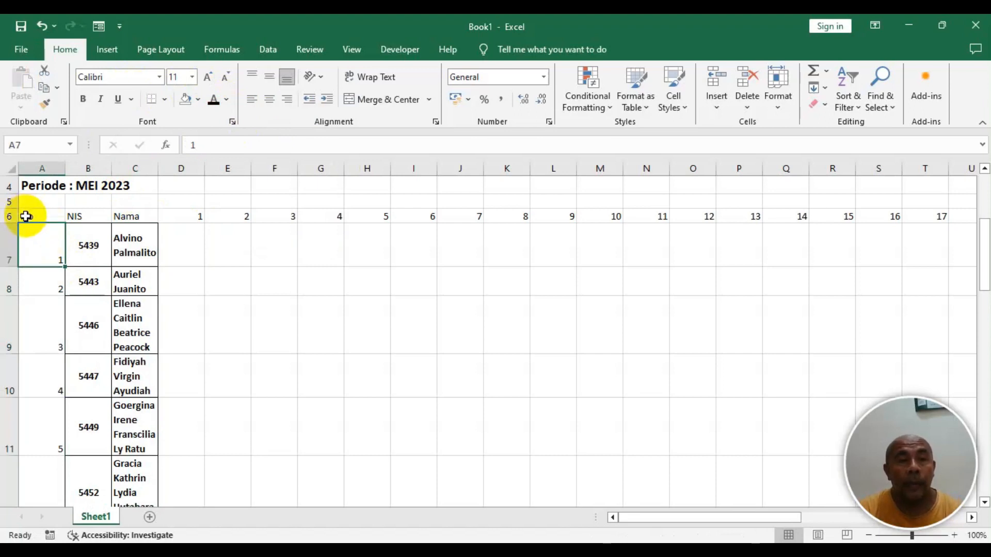
- Apply all borders to the table range from the header row through the Alpa column and last student row
left_click_drag(26, 216, 871, 460)
scroll(822, 307, "up", 6)
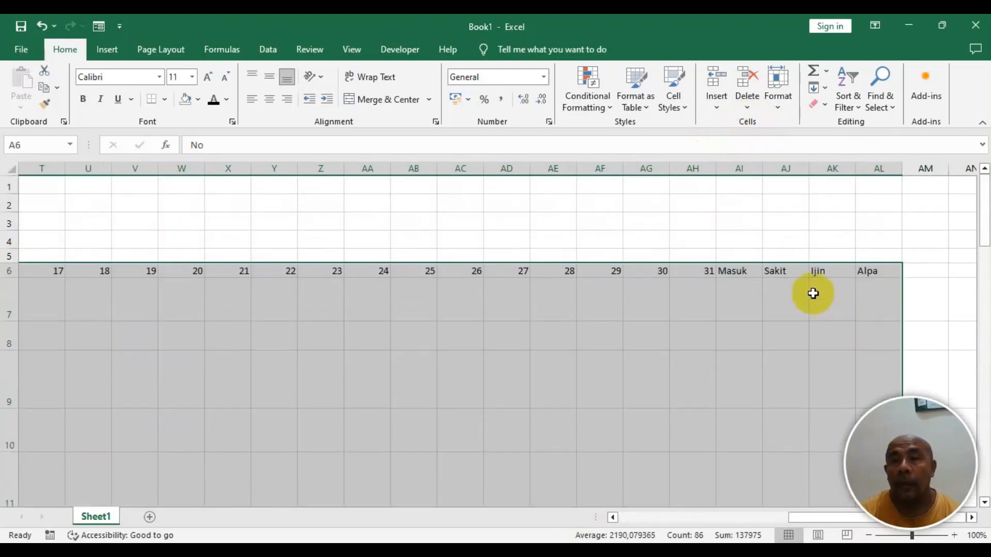
left_click_drag(803, 523, 214, 525)
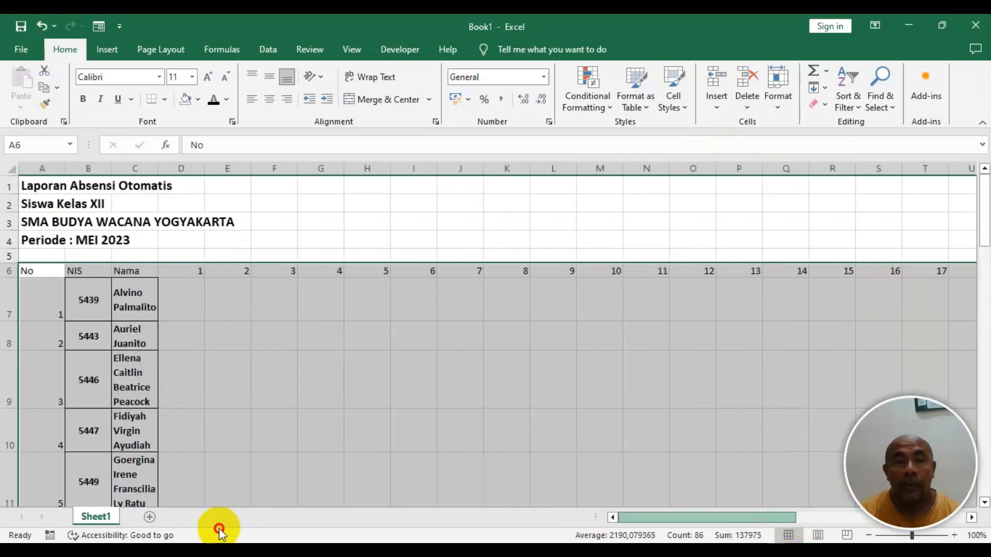
left_click(165, 101)
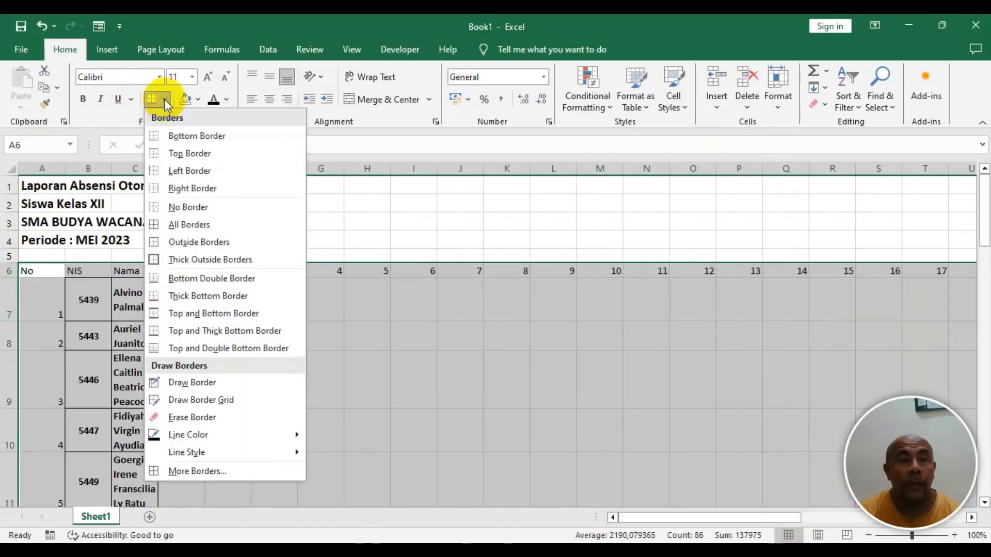
left_click(192, 226)
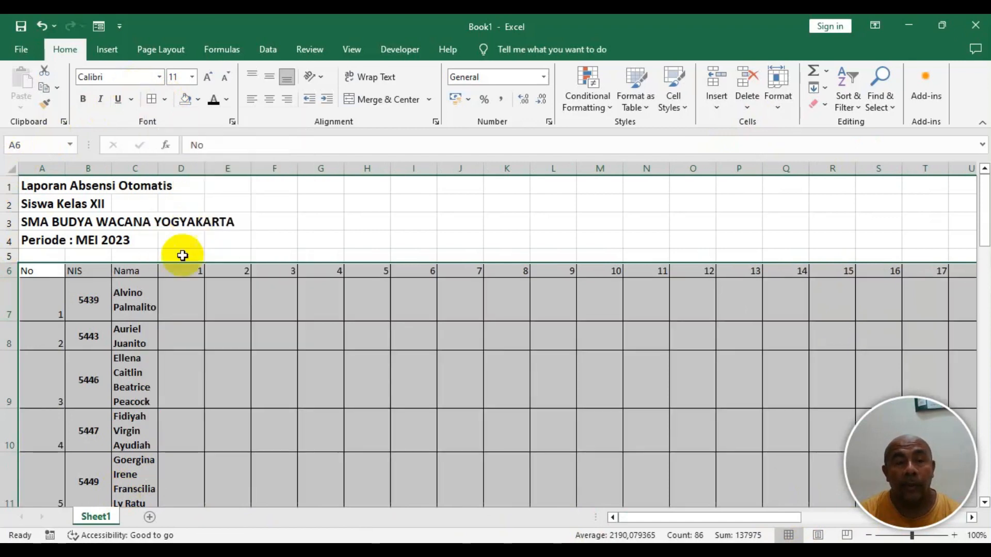
left_click(151, 310)
left_click(36, 291)
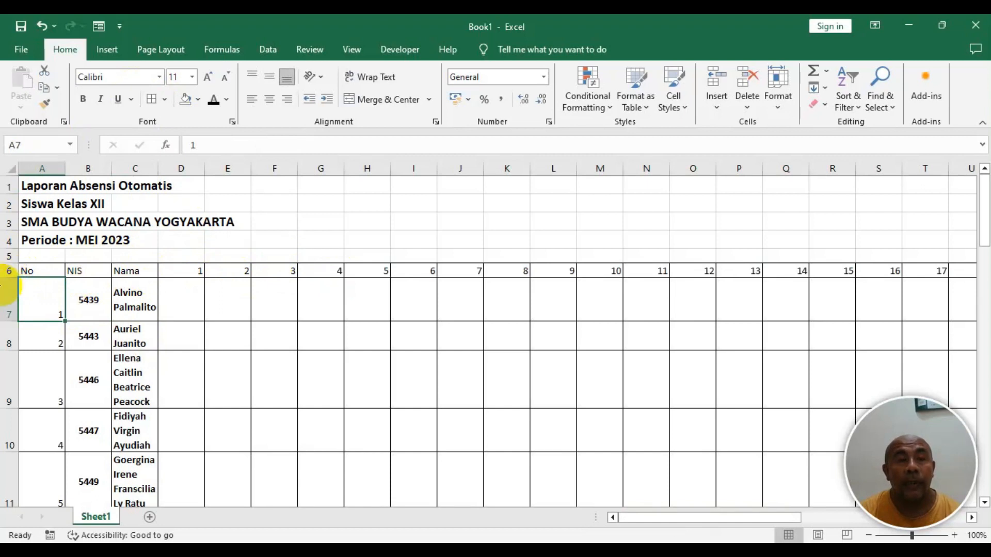
- Center the header row 6 labels both vertically and horizontally
left_click(3, 270)
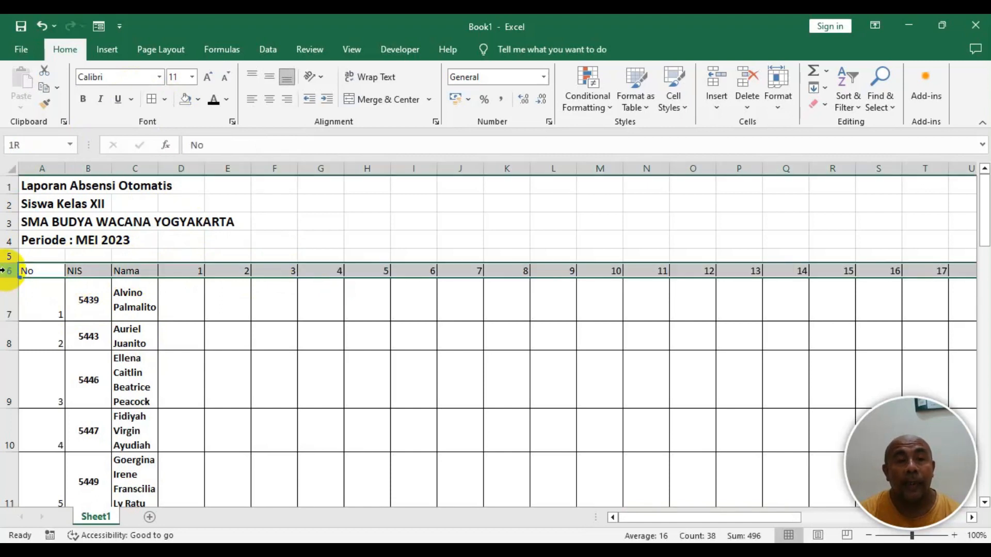
left_click(270, 75)
left_click(268, 102)
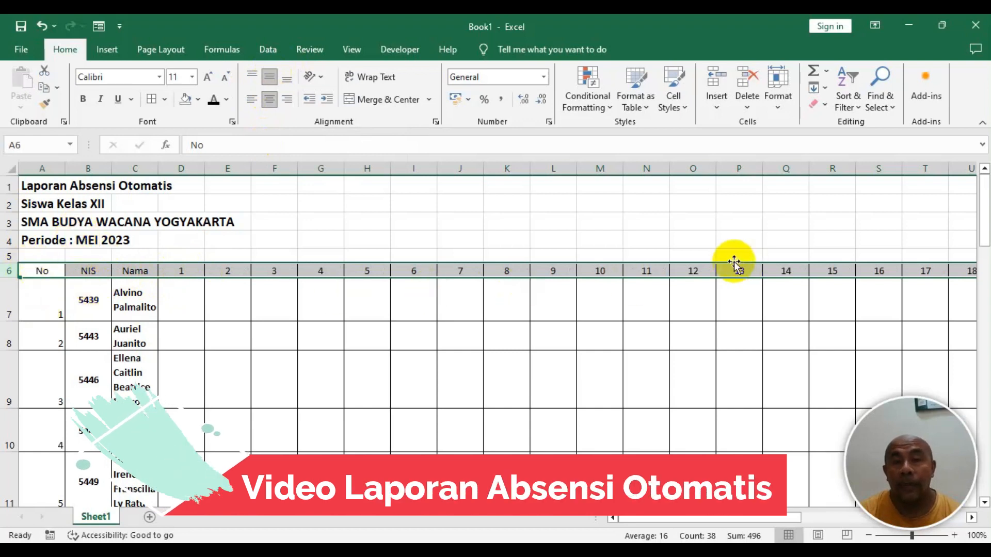
- Autofit the No column's width and center its contents
left_click(56, 301)
mouse_move(39, 169)
left_mouse_down()
mouse_move(121, 169)
mouse_move(49, 186)
mouse_move(53, 163)
left_mouse_up()
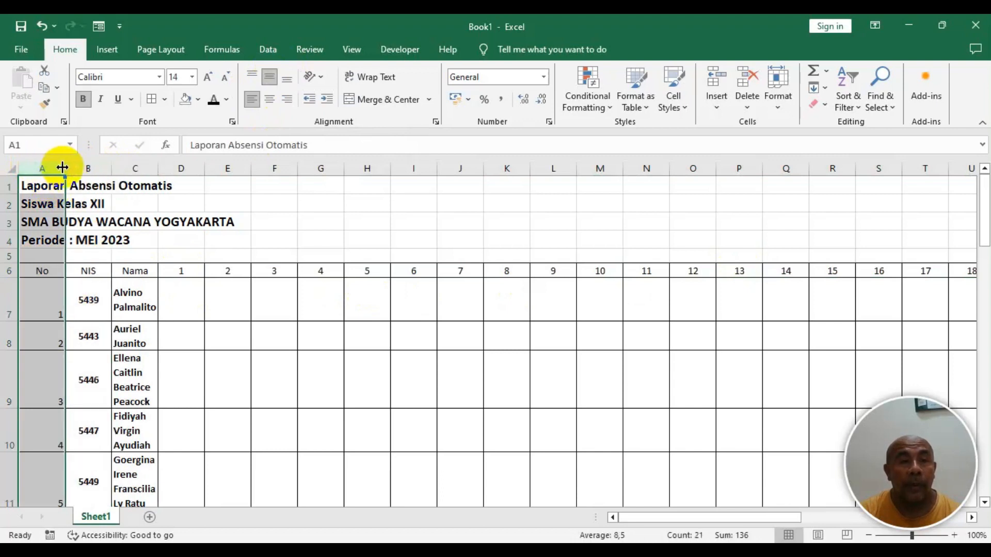
double_click(62, 167)
left_click_drag(242, 168, 47, 176)
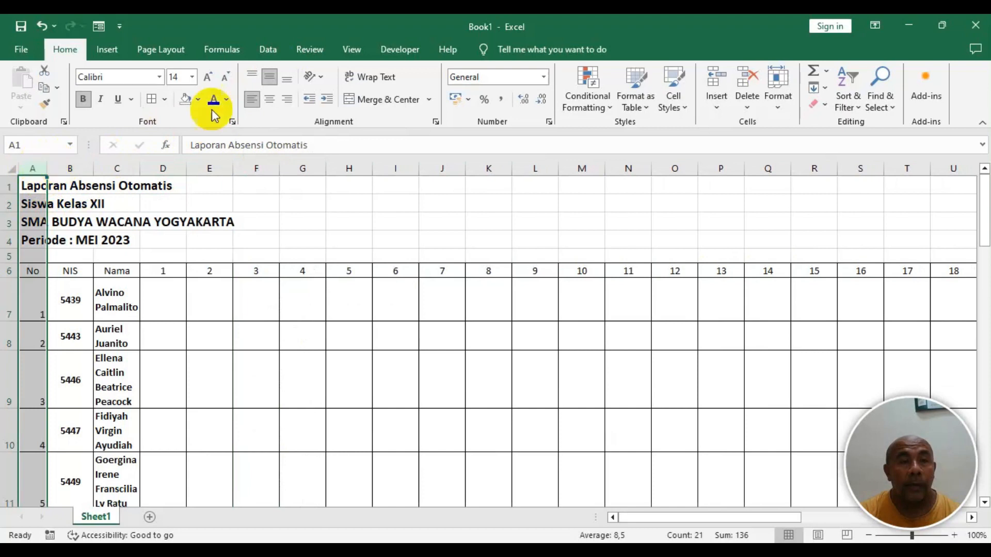
left_click(270, 100)
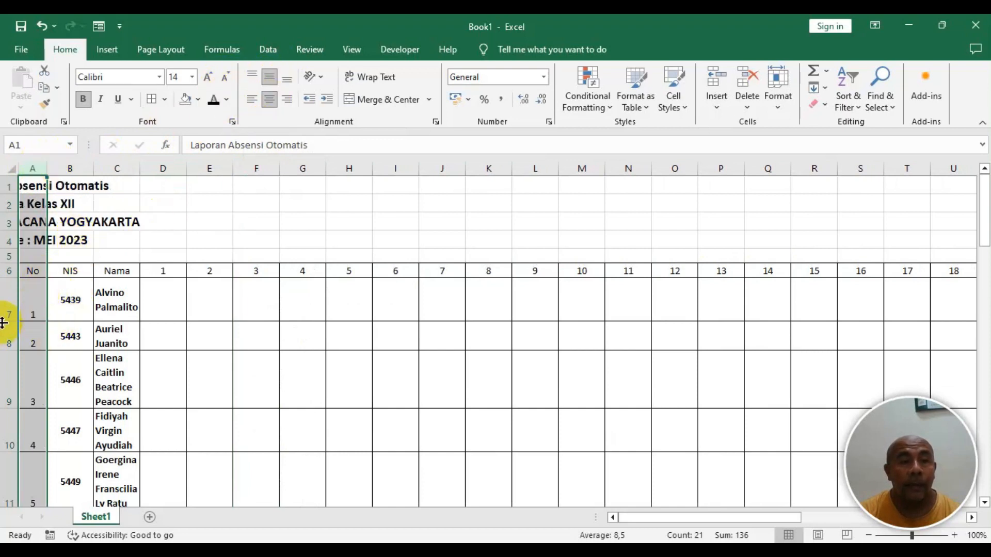
- Widen the Nama column so the student names fit on one line
left_click(86, 299)
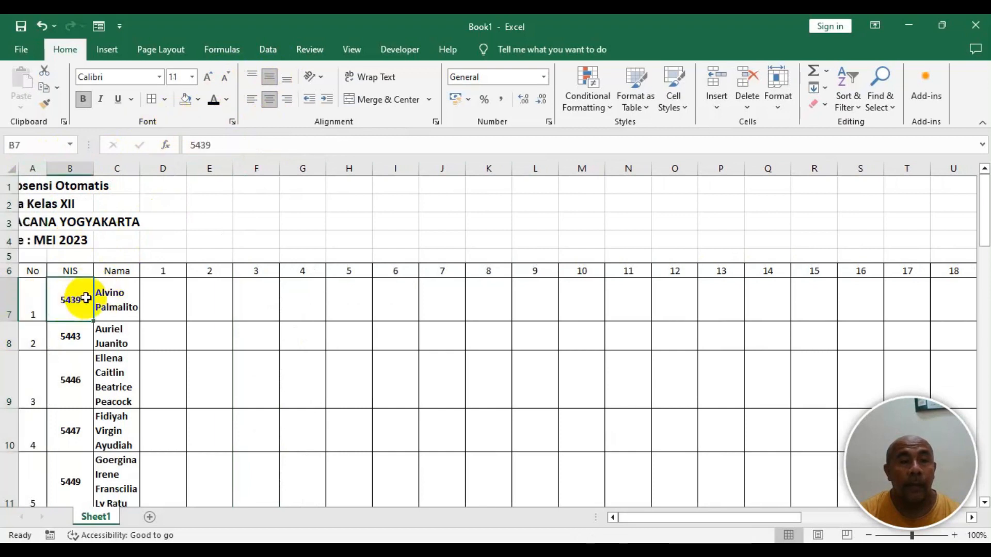
left_click(116, 299)
left_click_drag(140, 167, 231, 184)
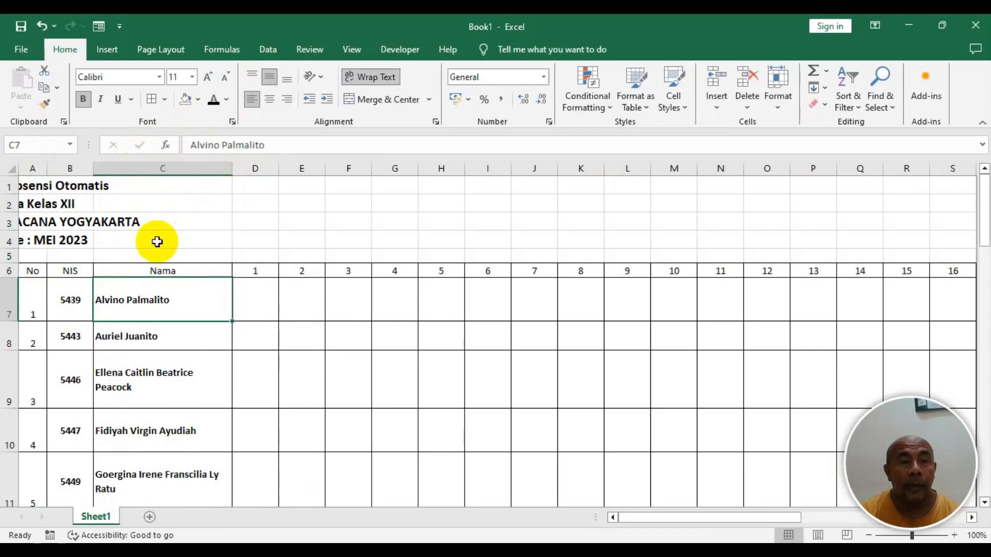
scroll(184, 265, "down", 3)
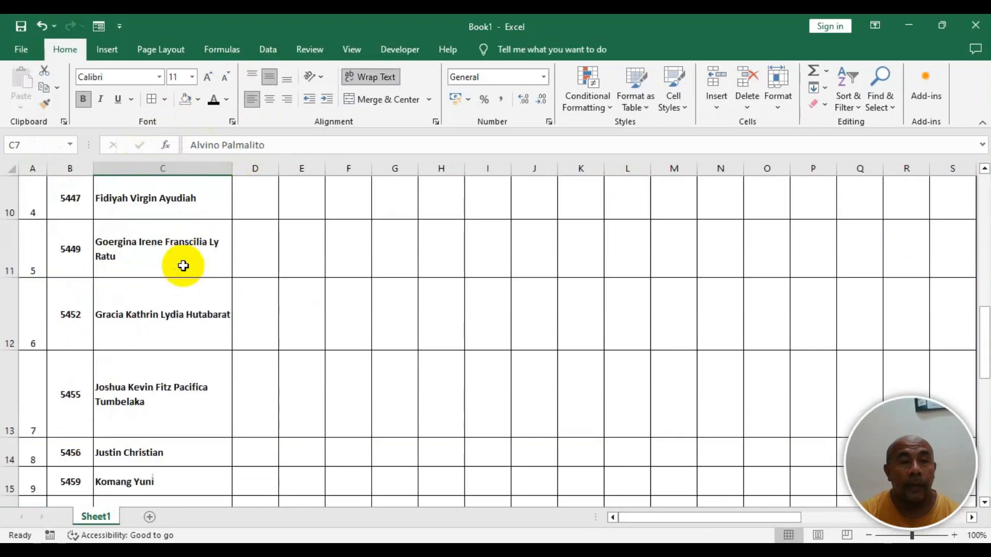
scroll(184, 266, "up", 3)
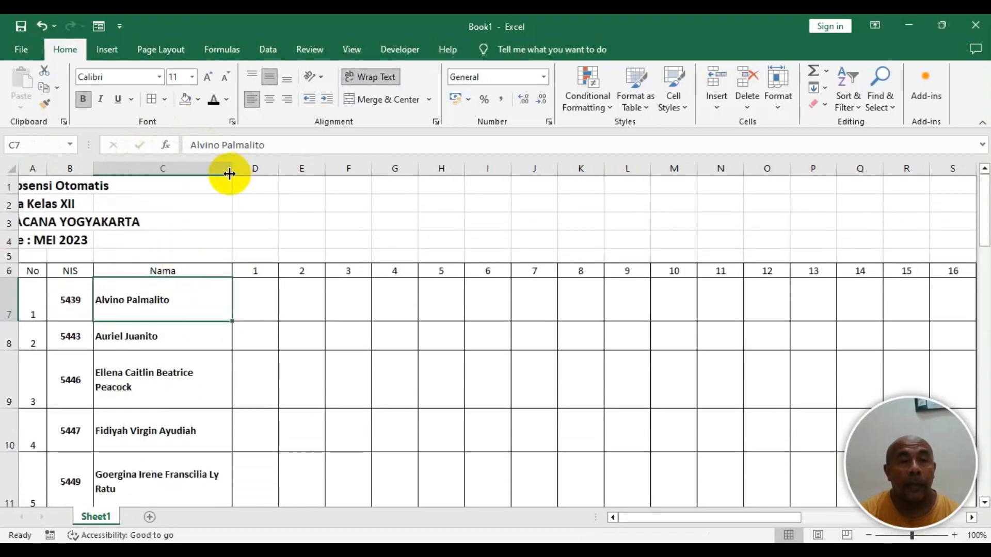
left_click_drag(231, 170, 226, 171)
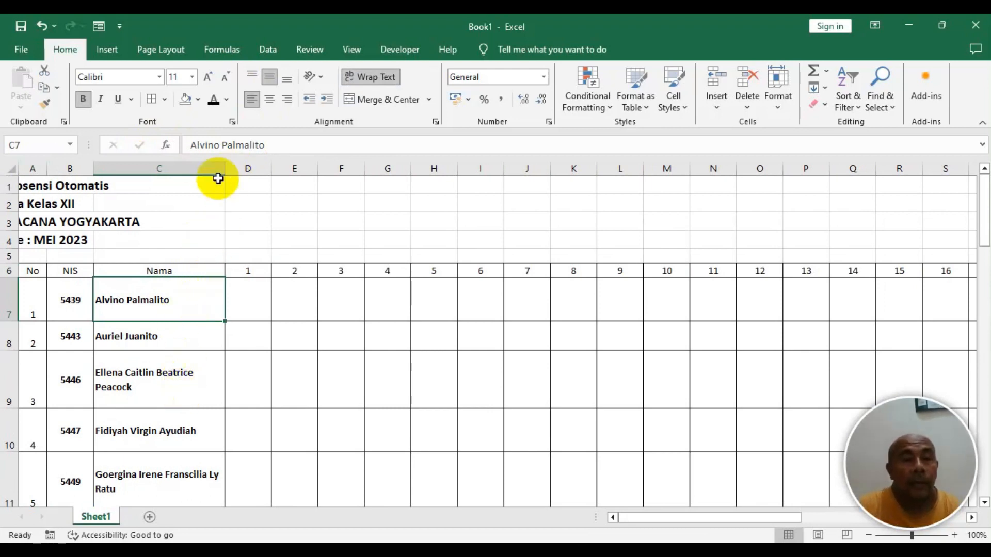
left_click_drag(225, 170, 253, 172)
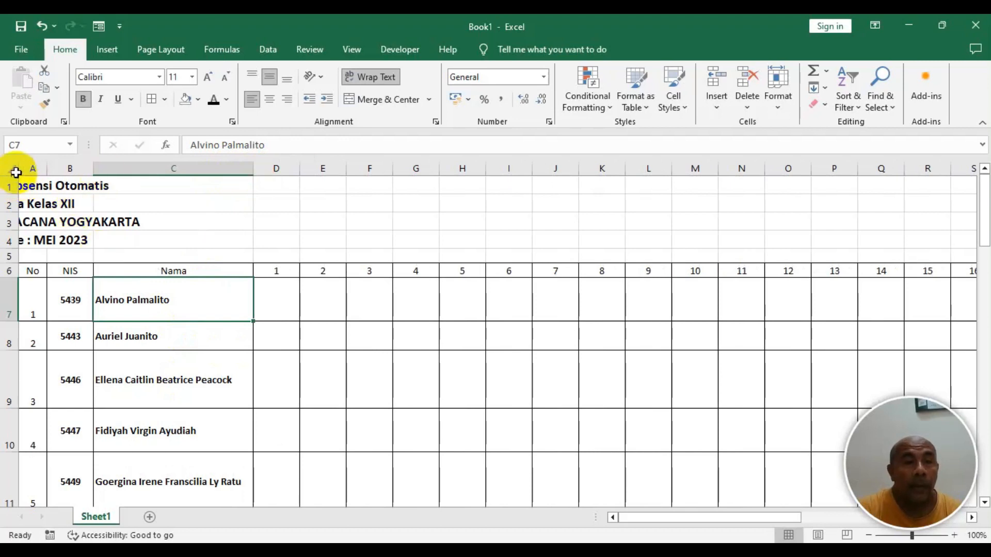
- Autofit the row heights of the student rows 7 to 22
left_click_drag(4, 288, 2, 494)
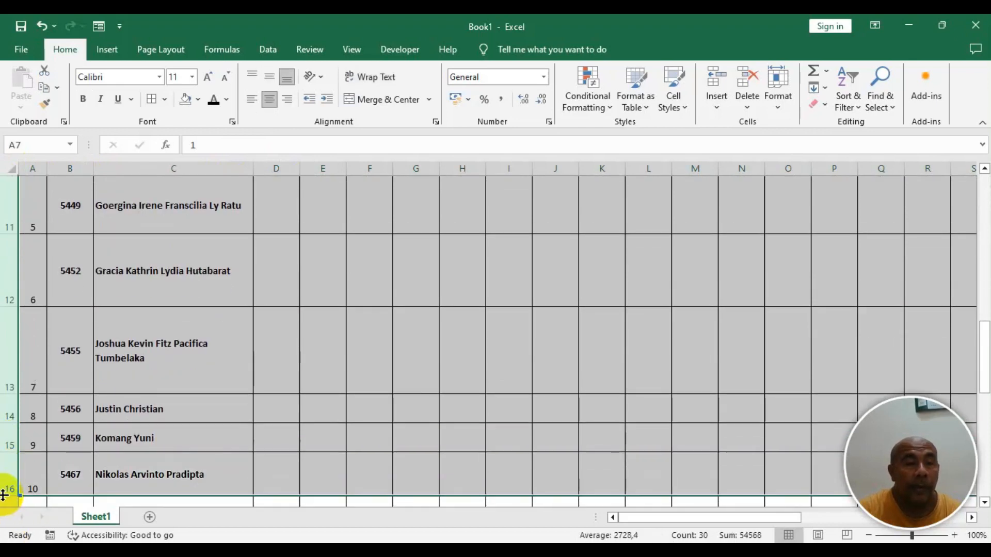
double_click(5, 451)
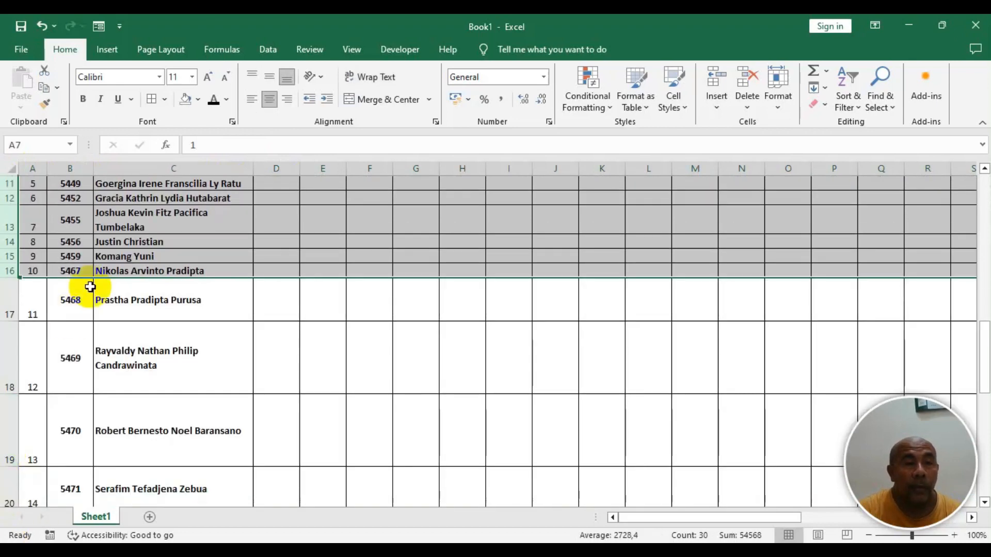
scroll(99, 307, "down", 1)
left_click_drag(7, 248, 8, 458)
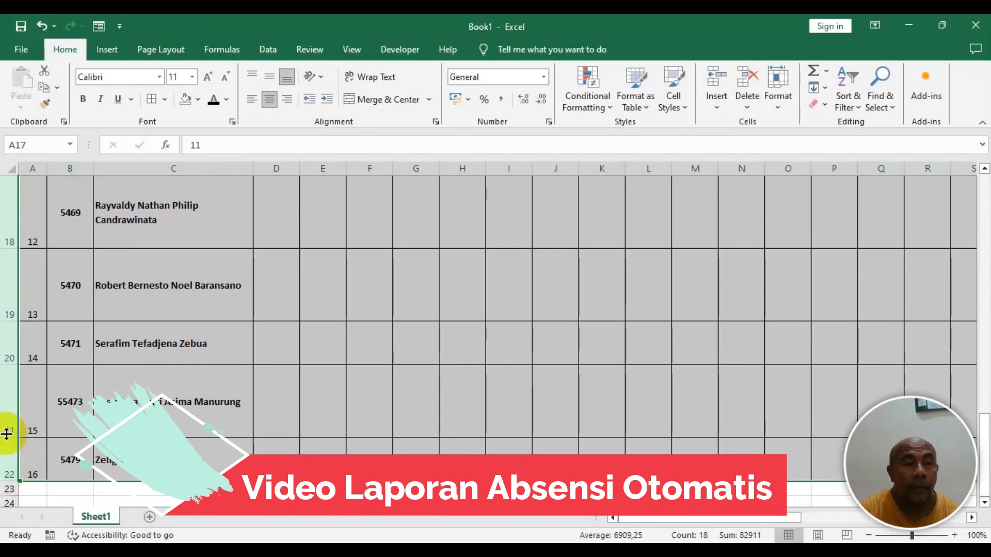
double_click(6, 438)
scroll(129, 304, "up", 6)
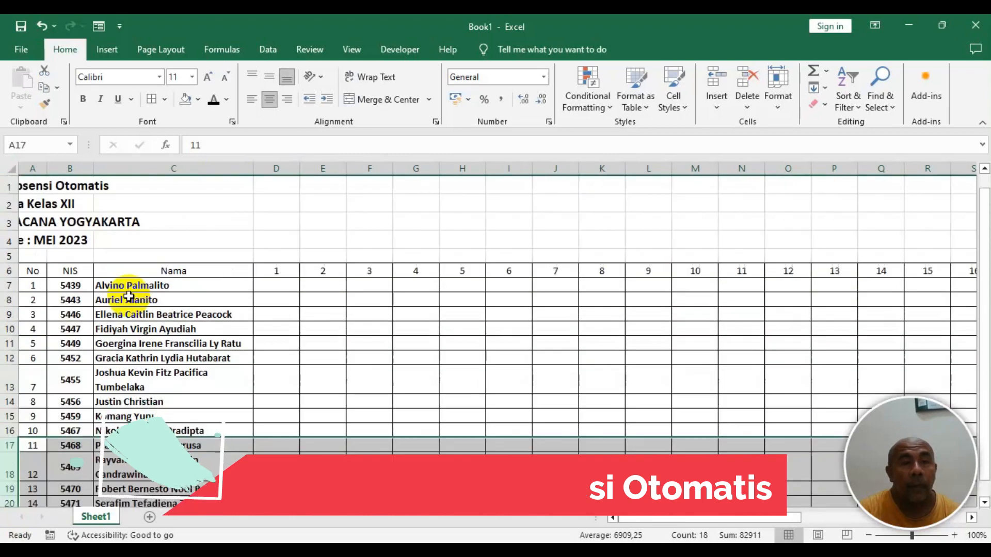
- Narrow the day columns D through AH to a smaller uniform width
left_click(189, 316)
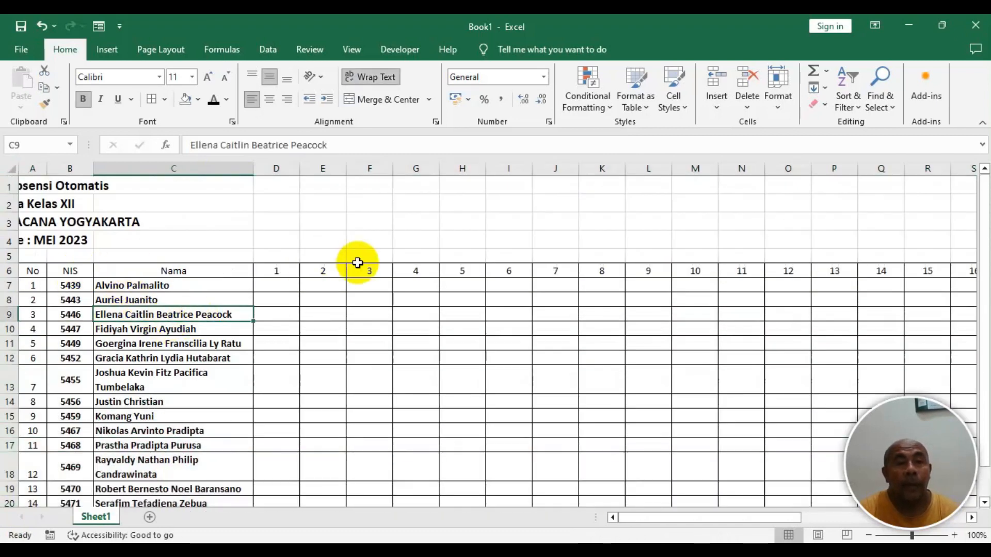
left_click_drag(276, 168, 791, 187)
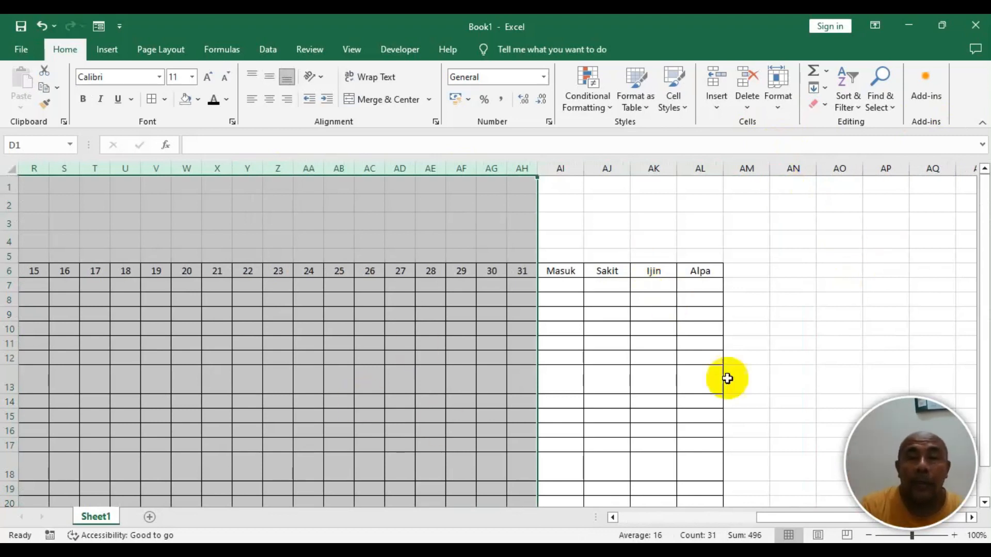
left_click_drag(795, 517, 548, 517)
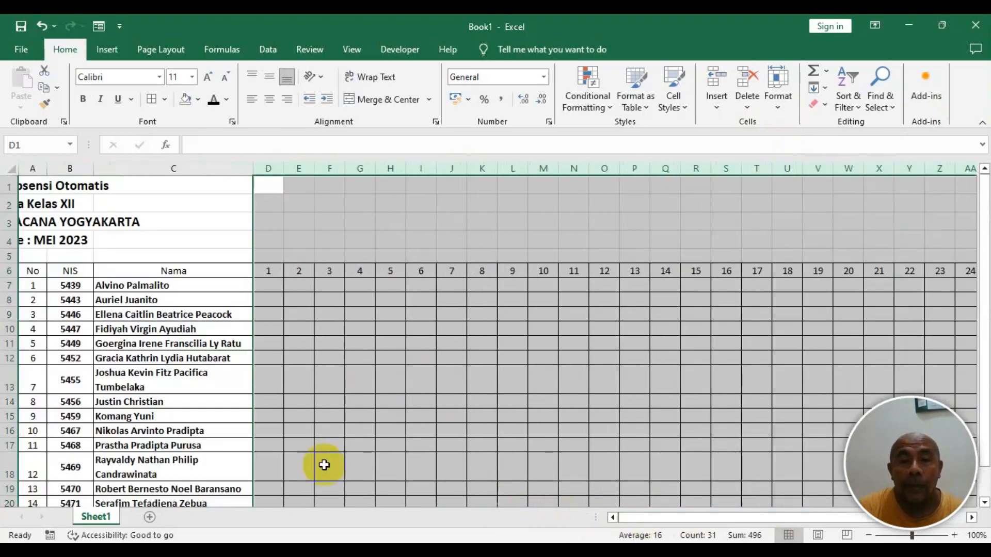
- Fill the header row A6:AL6 with a light blue theme color
left_click(190, 316)
left_click_drag(24, 270, 762, 274)
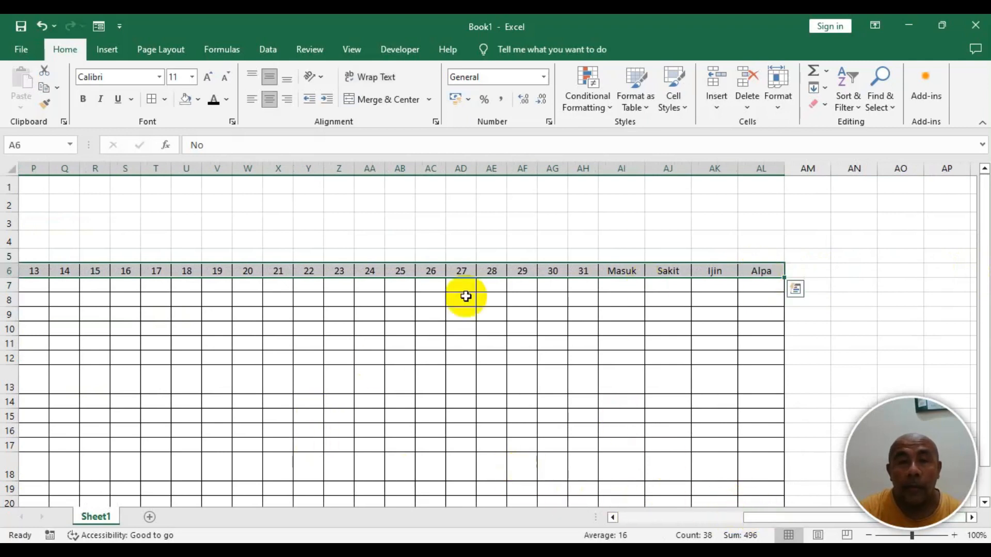
left_click(198, 99)
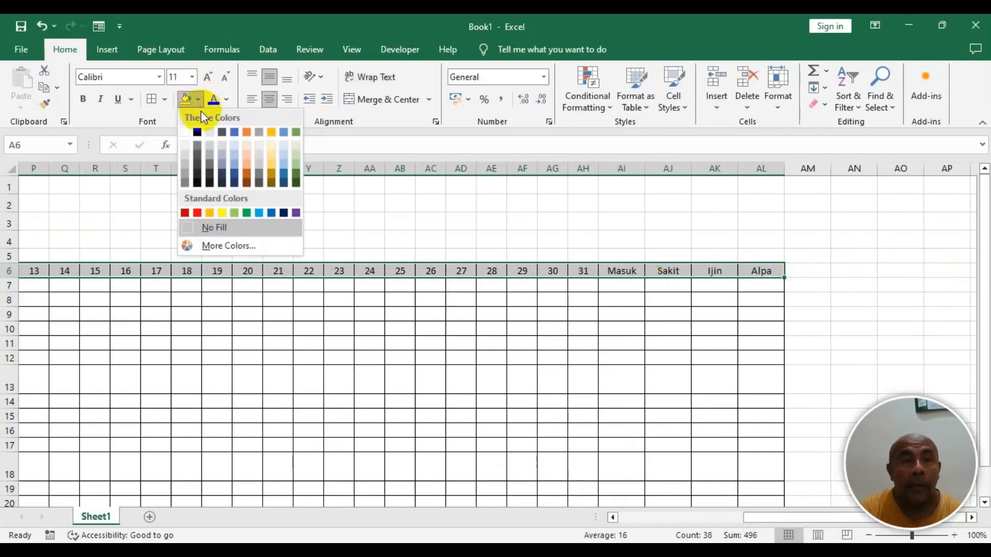
left_click(286, 163)
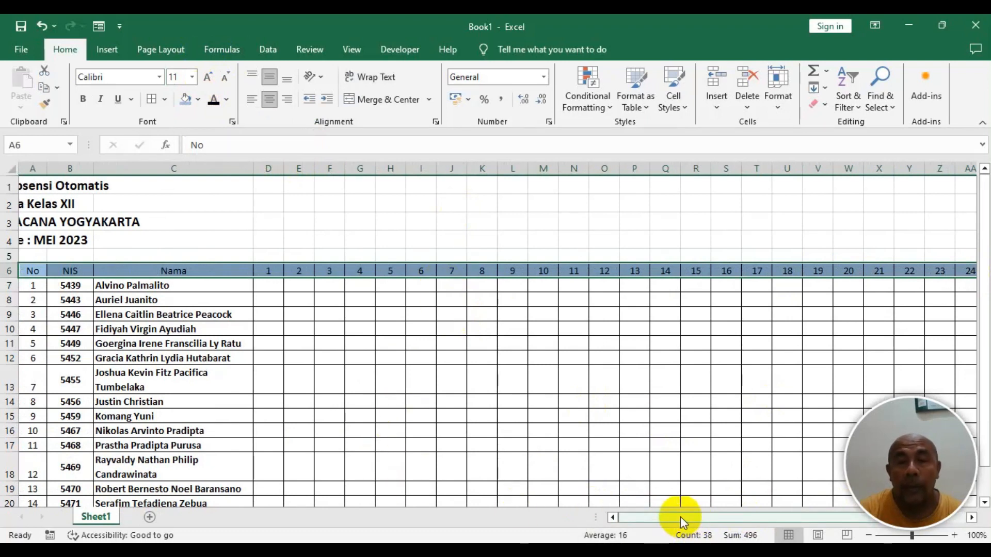
left_click_drag(680, 516, 625, 513)
left_click(284, 346)
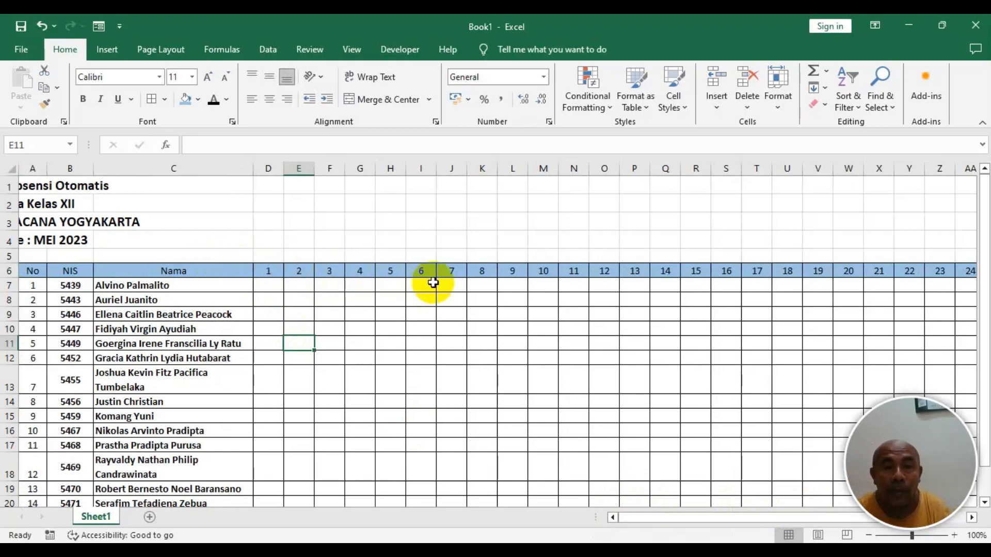
- Fill the day 6 and 7 columns, I6:J22, with standard red
left_click_drag(421, 270, 445, 436)
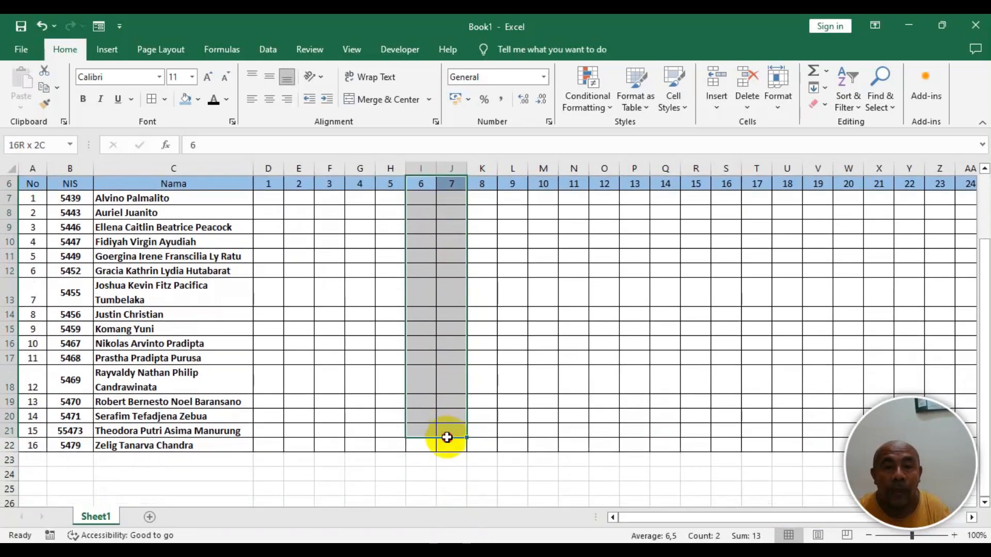
left_click(200, 99)
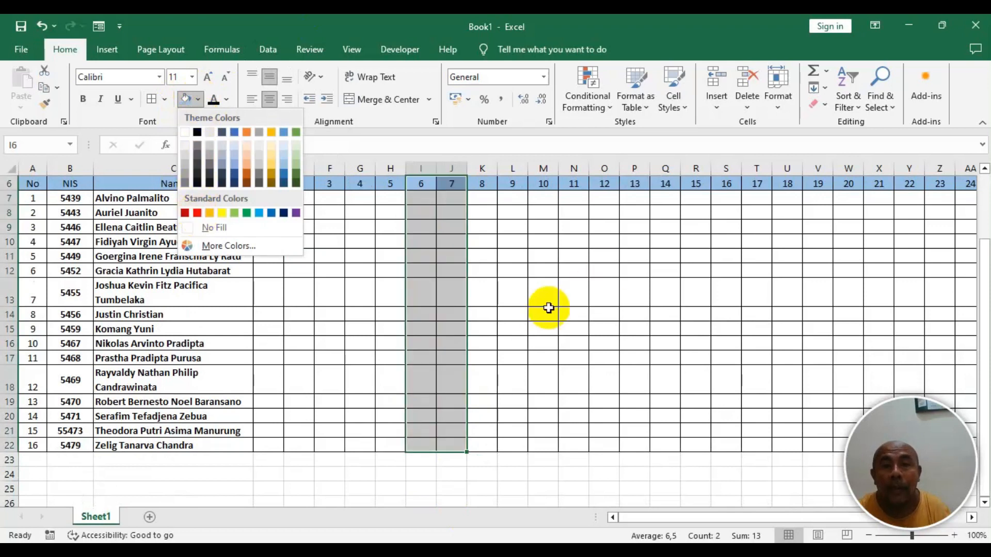
scroll(532, 307, "up", 2)
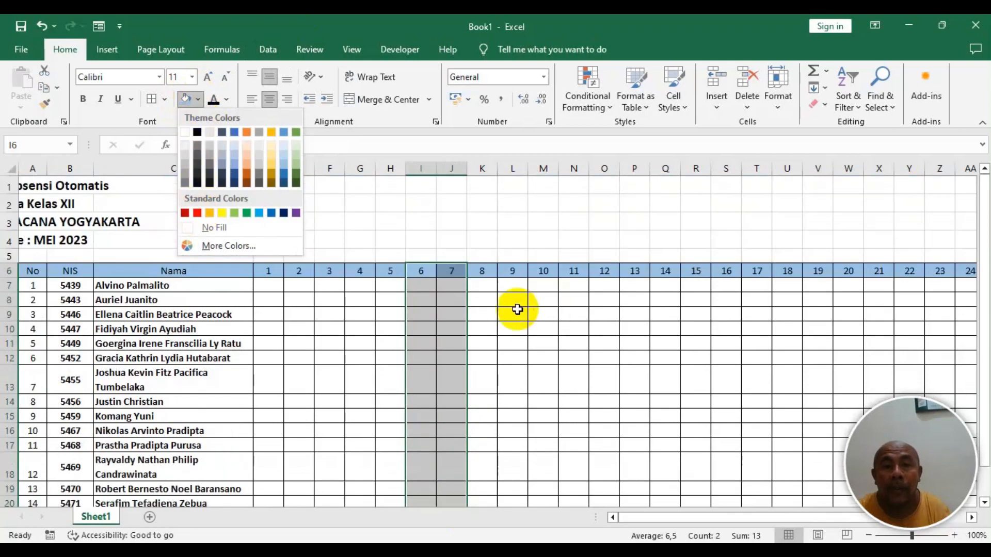
left_click(198, 213)
- Set the font color of the 6 and 7 header cells I6:J6 to white
left_click(547, 300)
left_click_drag(420, 270, 450, 277)
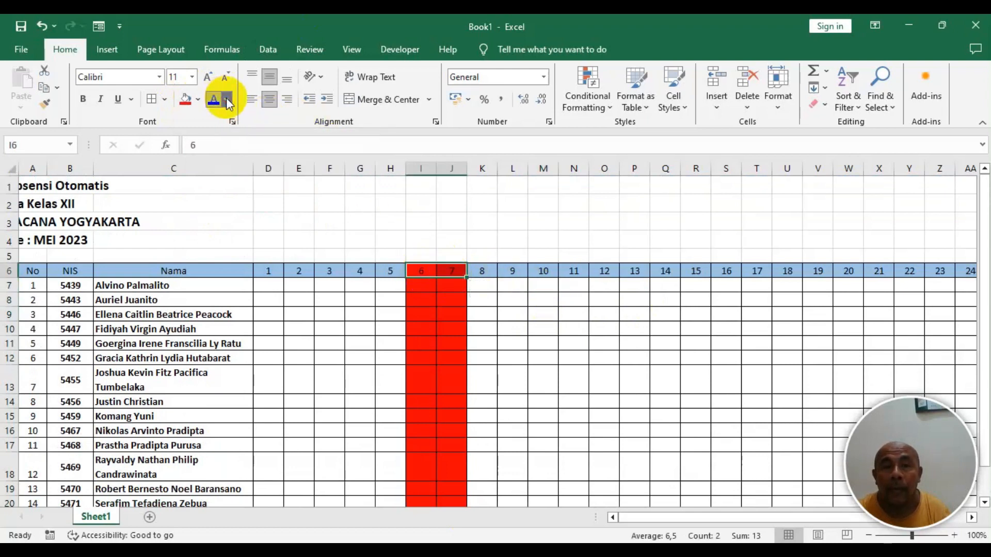
left_click(229, 102)
left_click(213, 149)
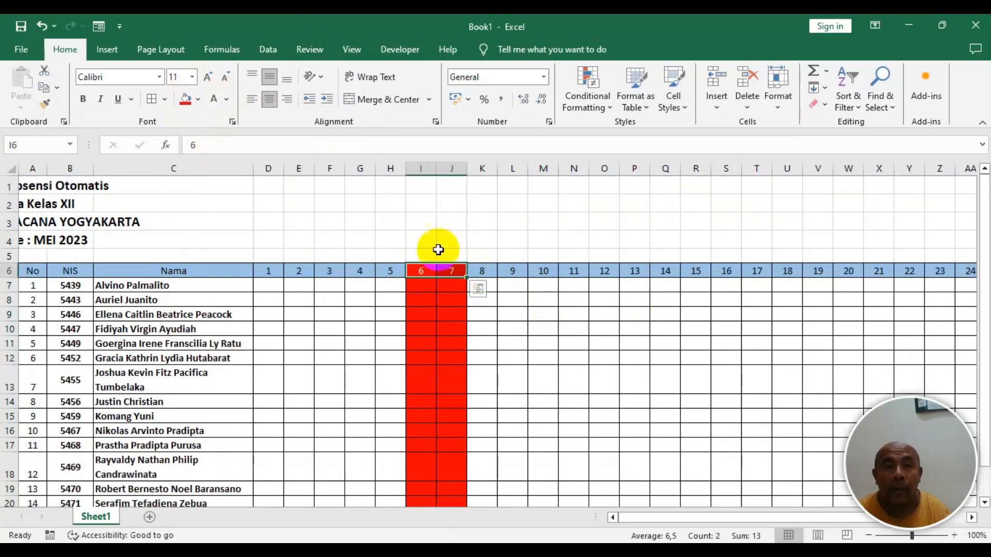
- Fill the day 13 and 14 columns, P6:Q22, with the same red
left_click(483, 314)
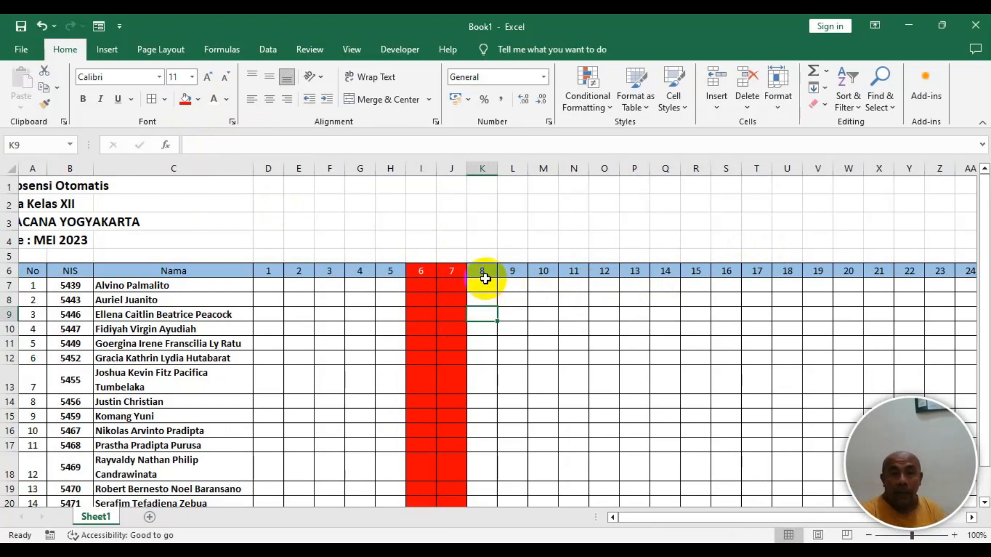
left_click_drag(635, 266, 674, 439)
left_click_drag(675, 489, 655, 477)
left_click(185, 100)
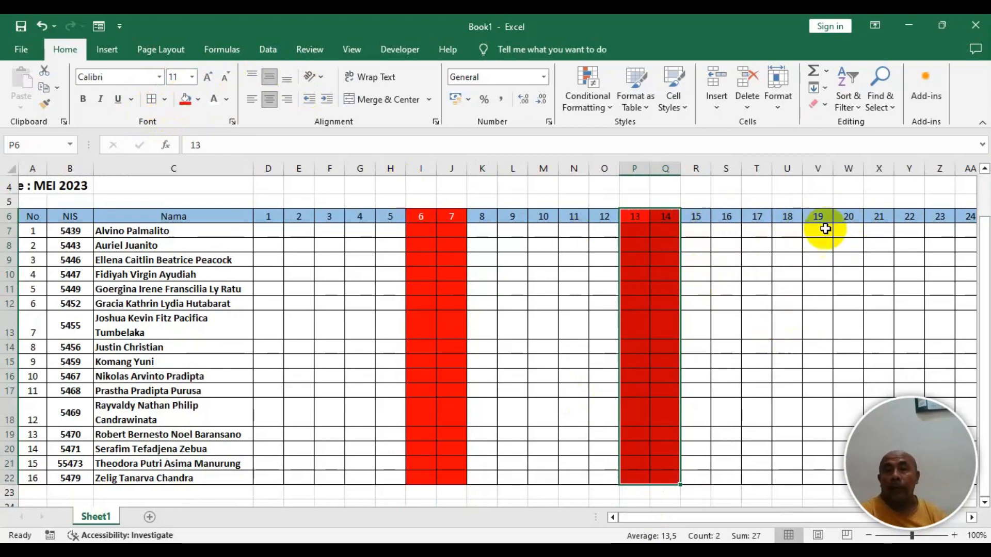
- Fill the day 20 and 21 columns, W6:X22, with red
left_click_drag(847, 215, 847, 478)
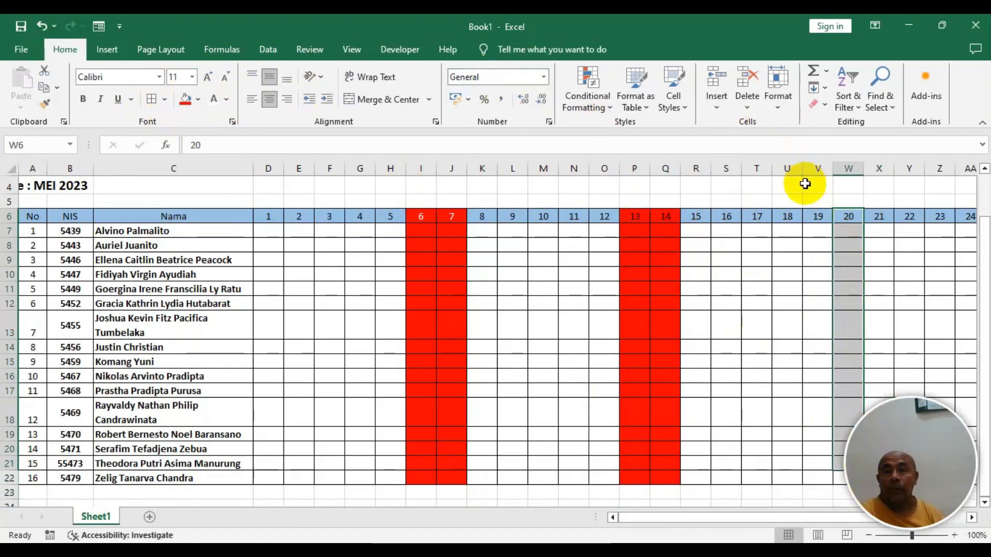
left_click_drag(835, 216, 879, 471)
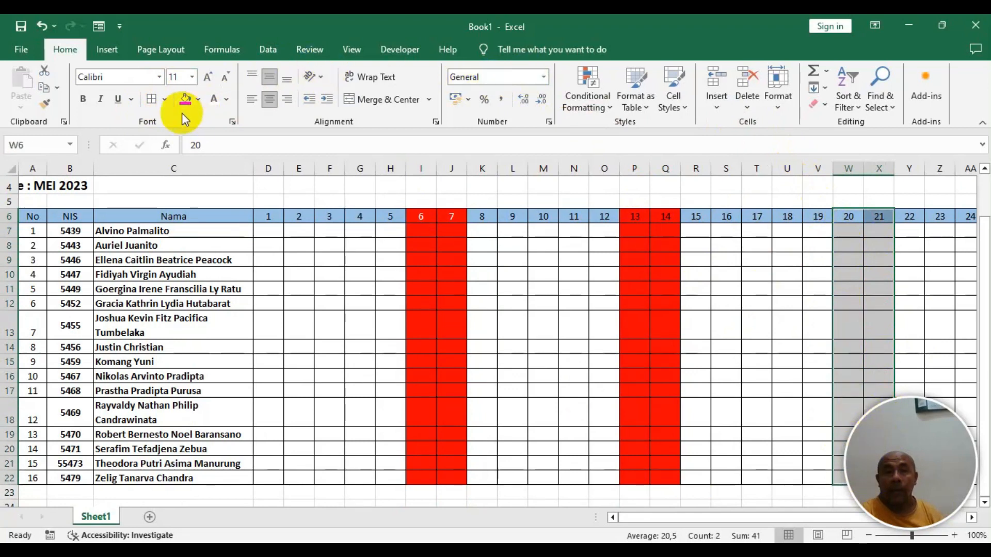
left_click(185, 99)
- Fill the day 27 and 28 columns, AD6:AE22, with red
left_click_drag(660, 517, 798, 528)
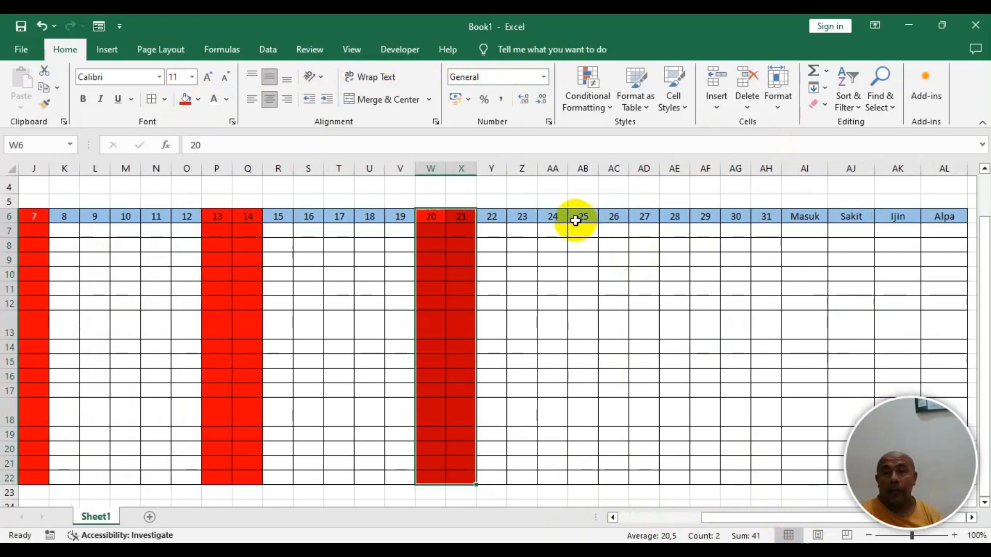
left_click_drag(650, 215, 679, 478)
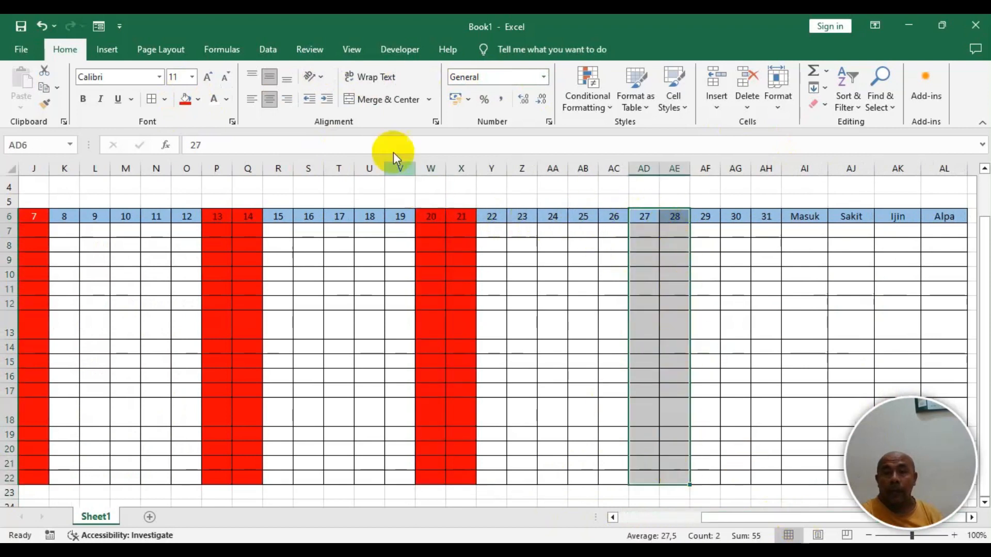
left_click(185, 99)
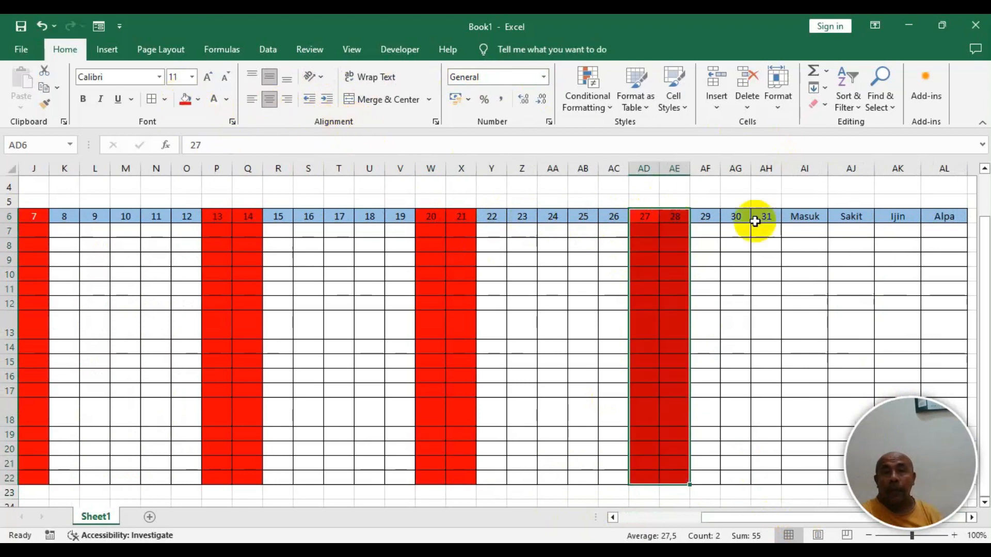
left_click(695, 286)
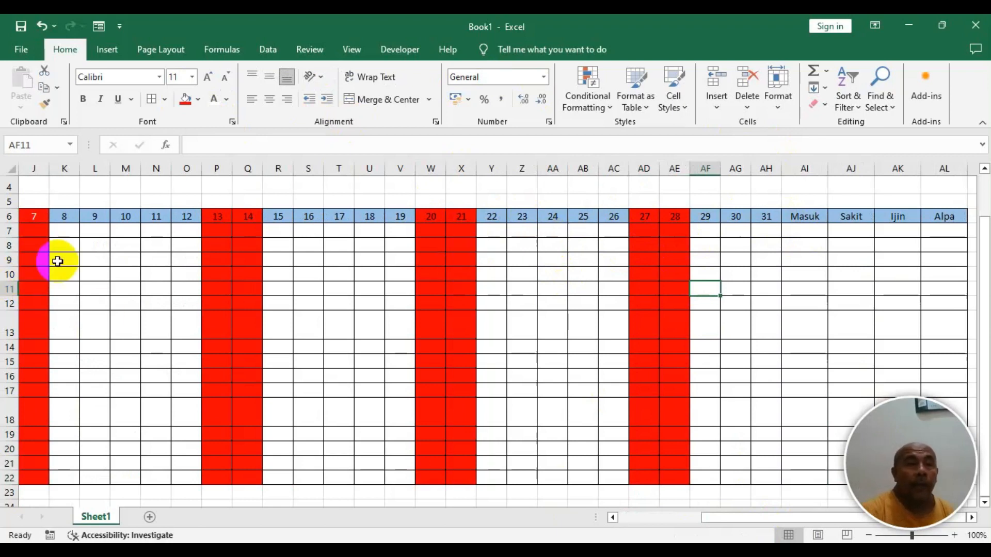
- Copy the white header font from I6:J6 to the 13–14, 20–21 and 27–28 header cells with Format Painter
left_click_drag(766, 521, 712, 519)
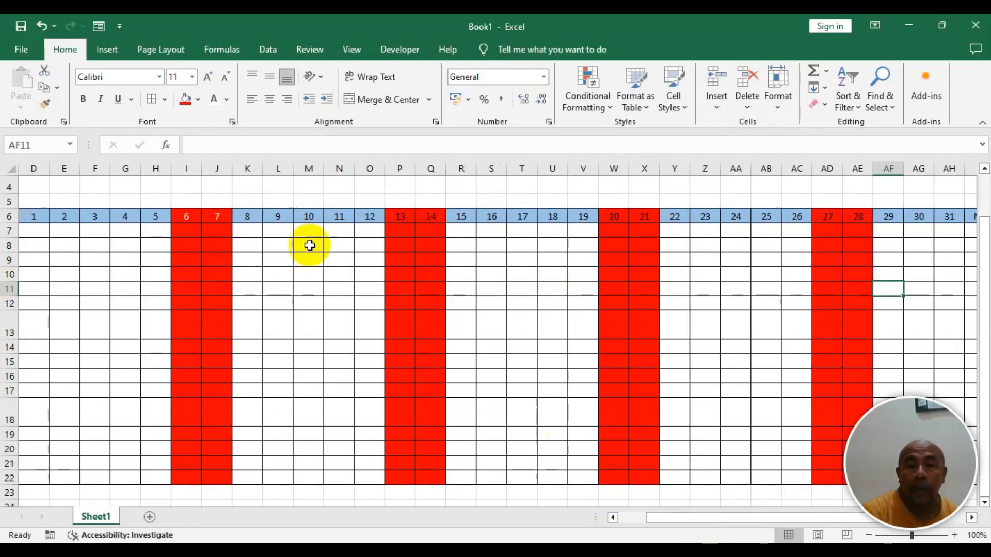
left_click(193, 218)
left_click_drag(198, 220, 217, 219)
left_click(44, 103)
left_click(400, 216)
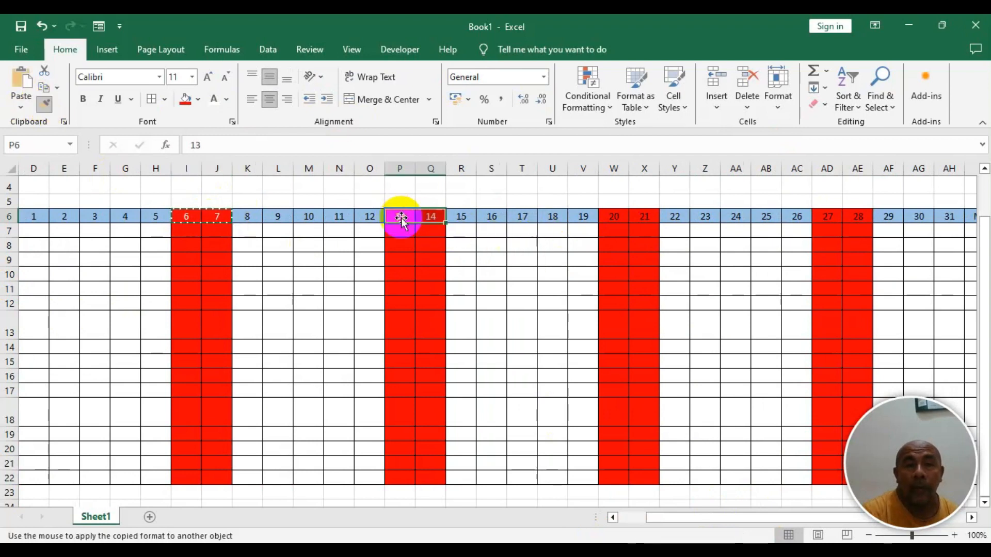
left_click(47, 106)
left_click(612, 217)
left_click_drag(612, 217, 642, 218)
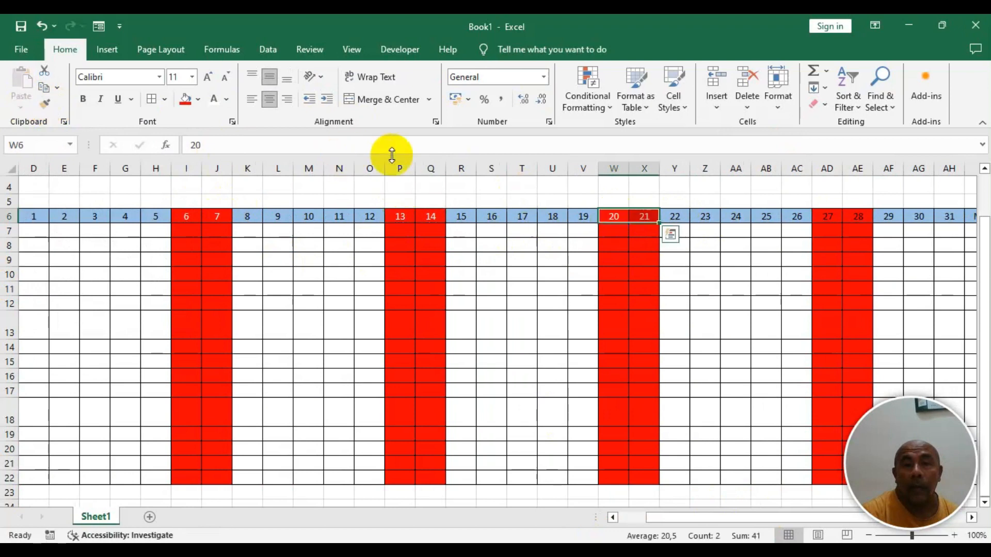
left_click(44, 102)
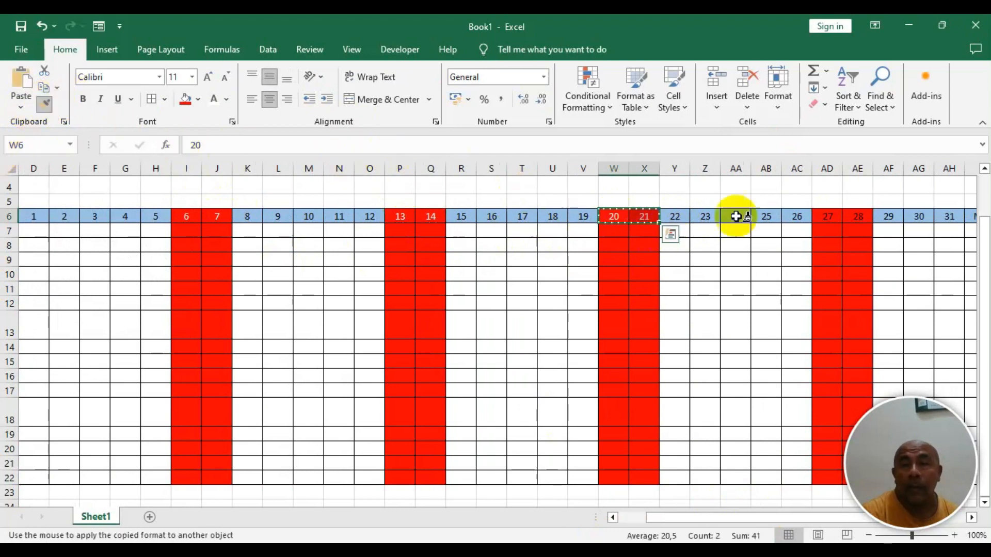
left_click_drag(840, 217, 857, 217)
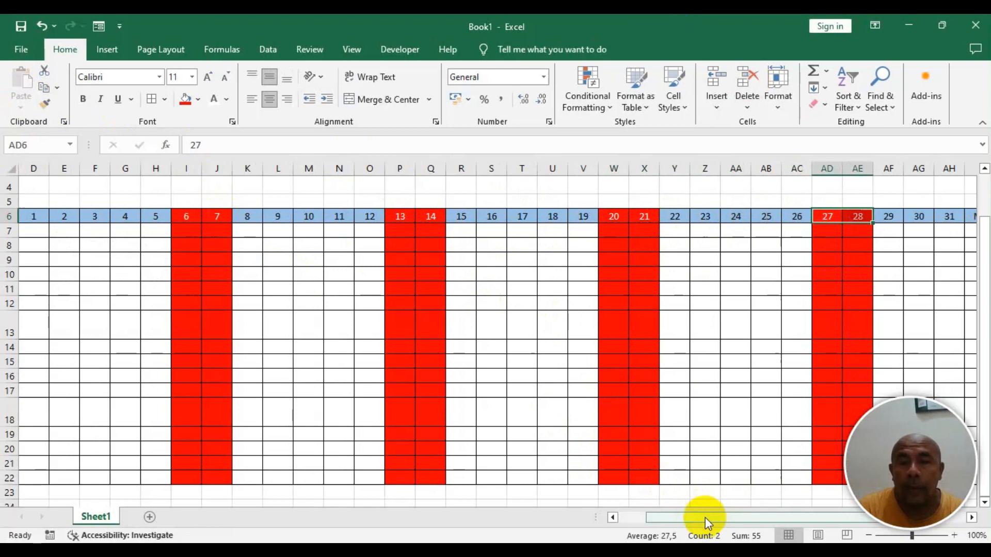
left_click_drag(705, 517, 586, 523)
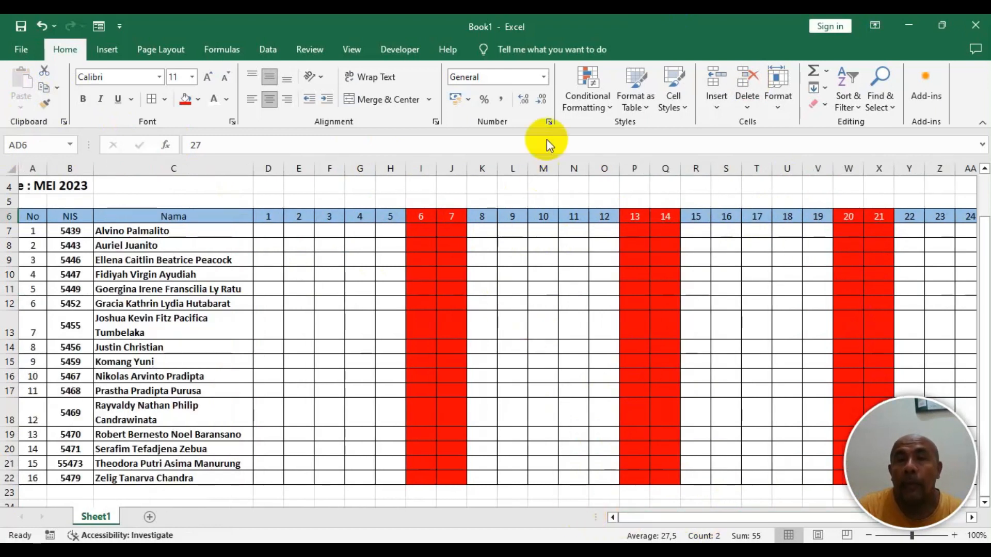
left_click(608, 107)
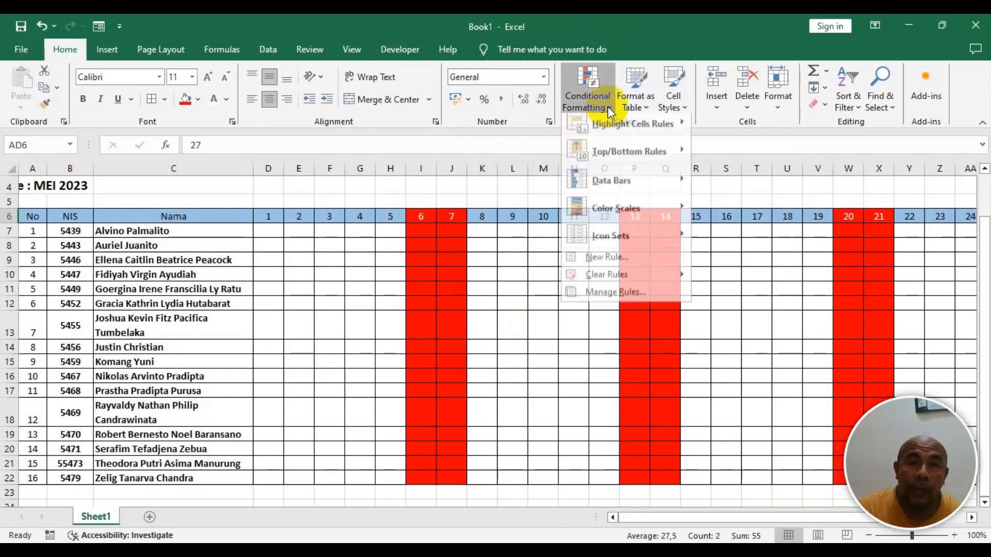
mouse_move(627, 136)
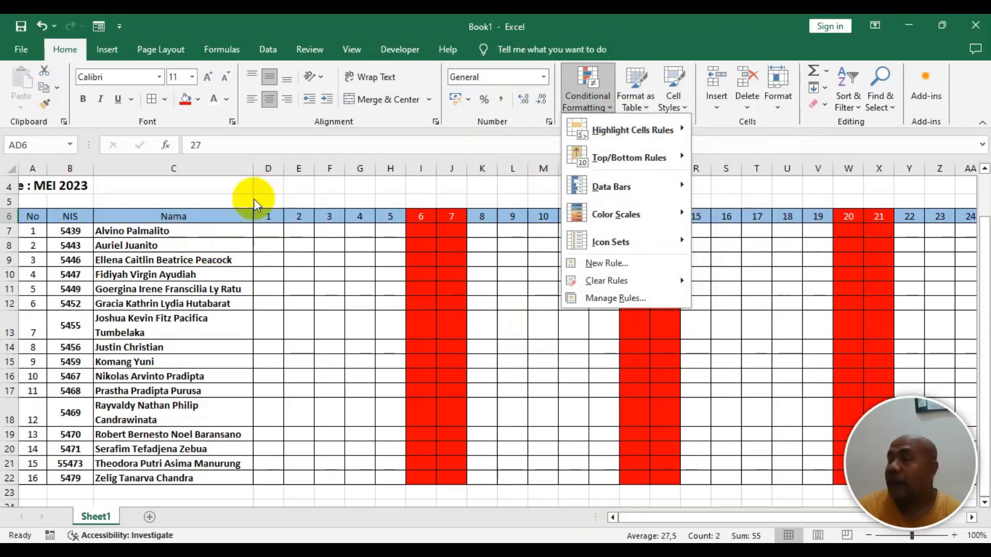
left_click(264, 228)
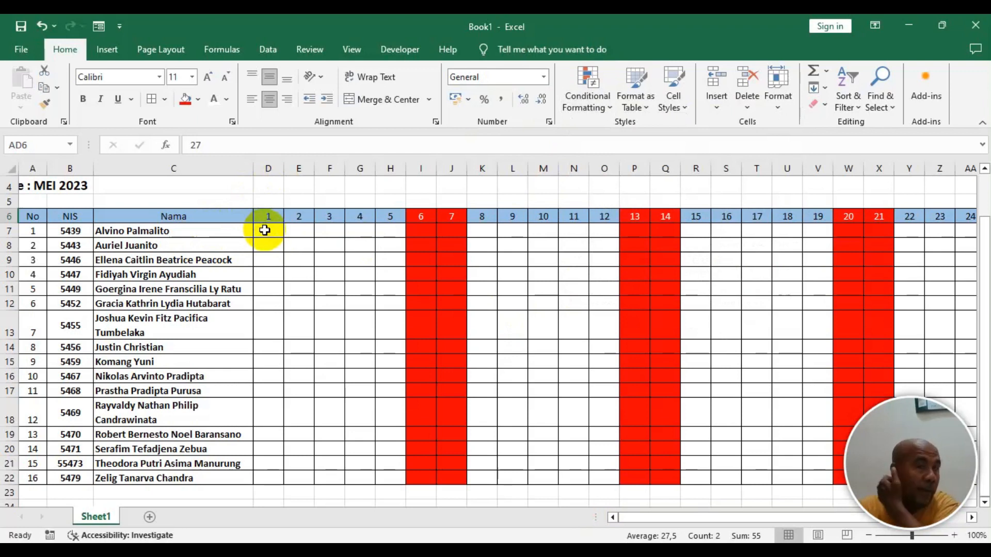
- Select the attendance grid D7:AH22 and start a Highlight Cells Equal To rule for the value M
mouse_move(264, 230)
left_mouse_down()
mouse_move(907, 301)
mouse_move(912, 339)
mouse_move(936, 377)
mouse_move(707, 396)
mouse_move(704, 500)
mouse_move(707, 473)
left_mouse_up()
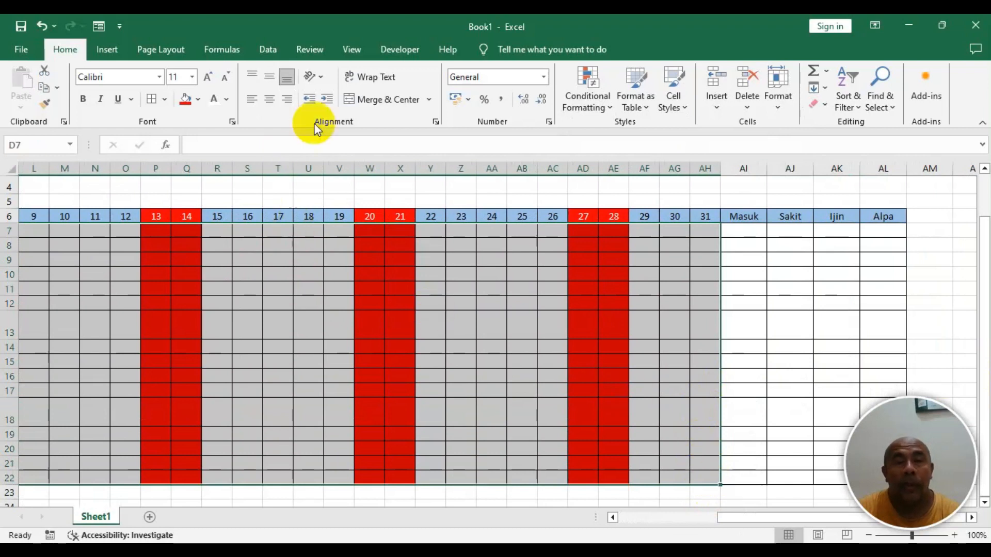
left_click(606, 107)
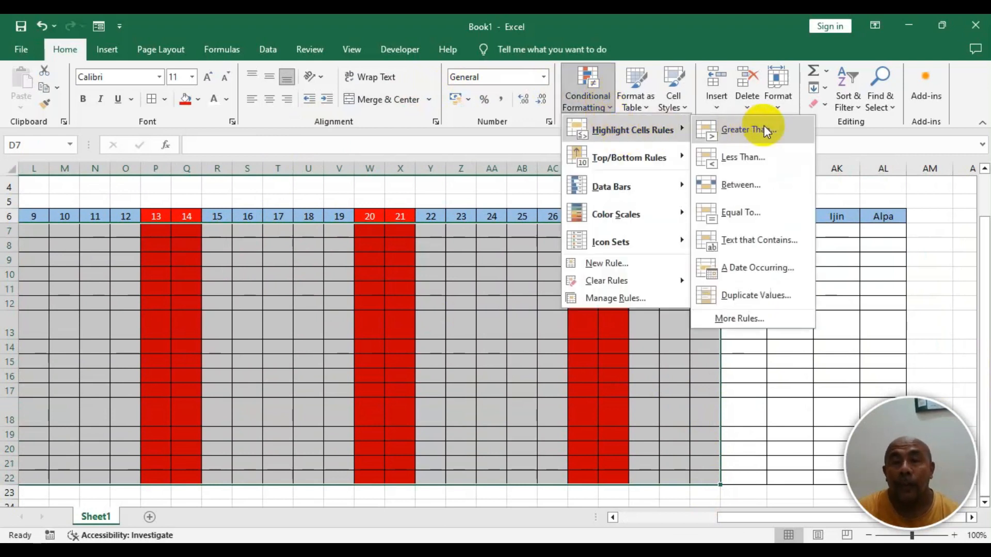
left_click(768, 213)
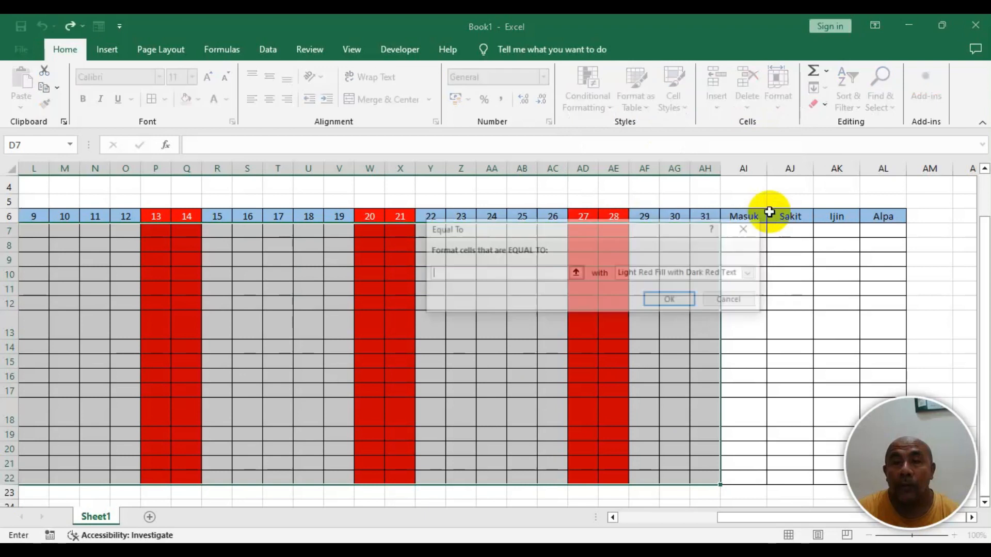
left_click_drag(602, 230, 593, 289)
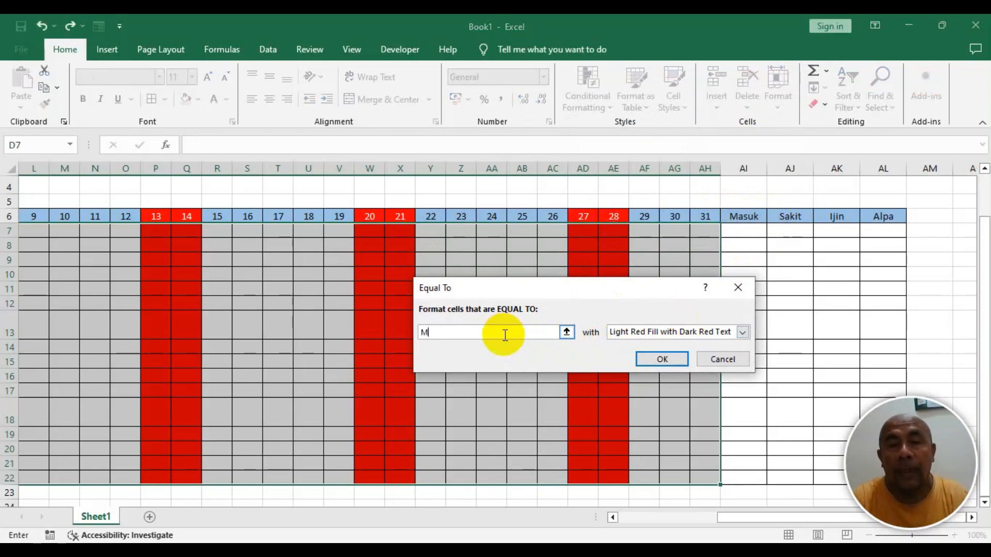
- Give the Equal To rule a custom format with white font and green fill, and apply it
left_click(674, 331)
left_click(656, 401)
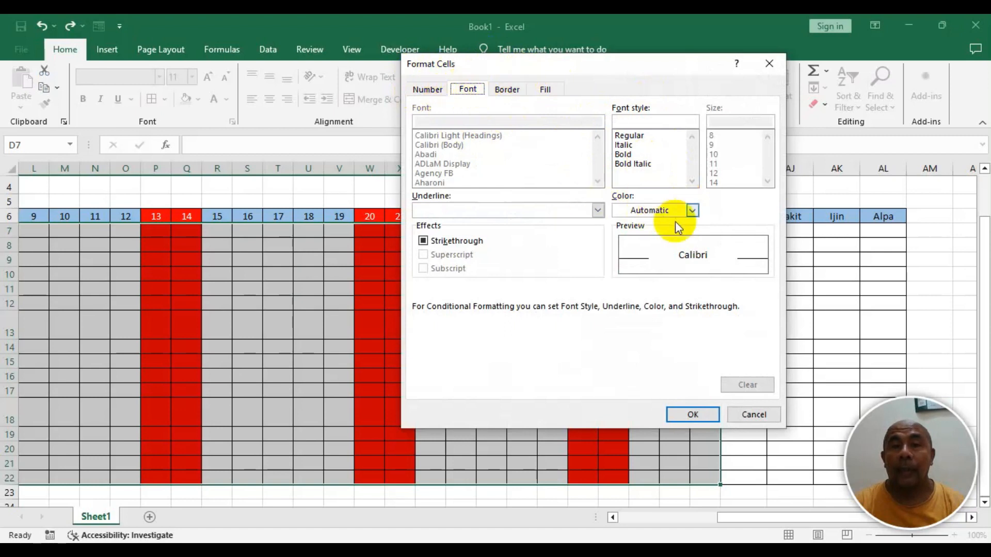
left_click(693, 210)
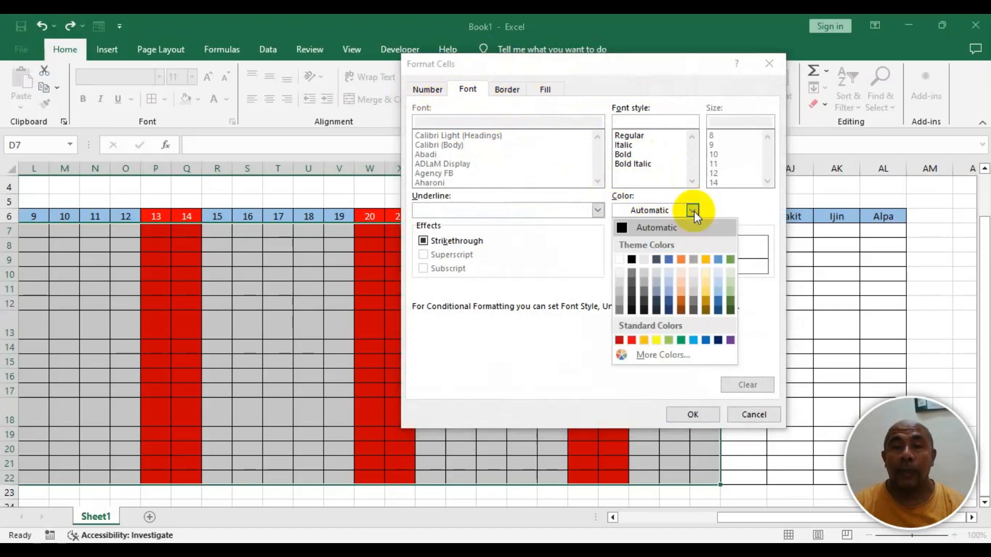
left_click(619, 263)
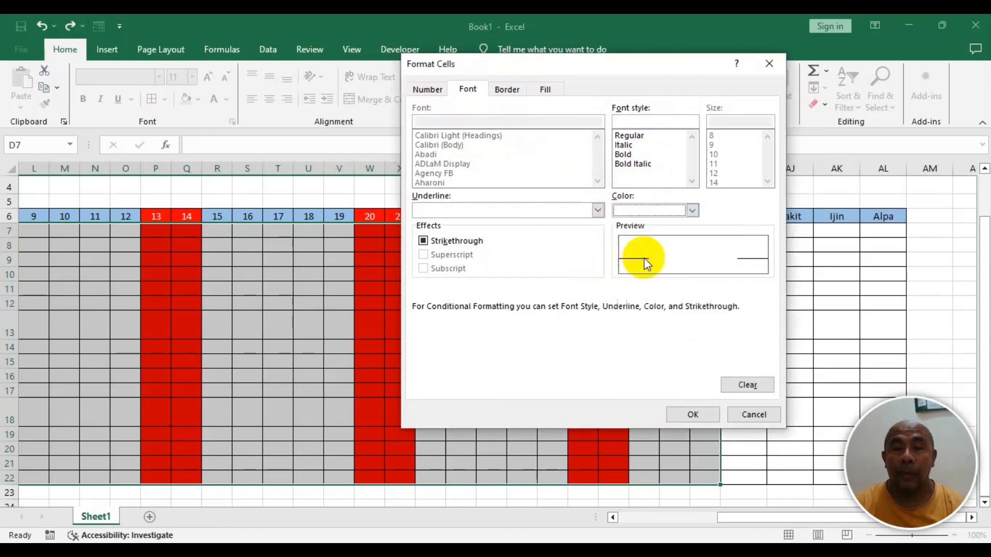
left_click(546, 96)
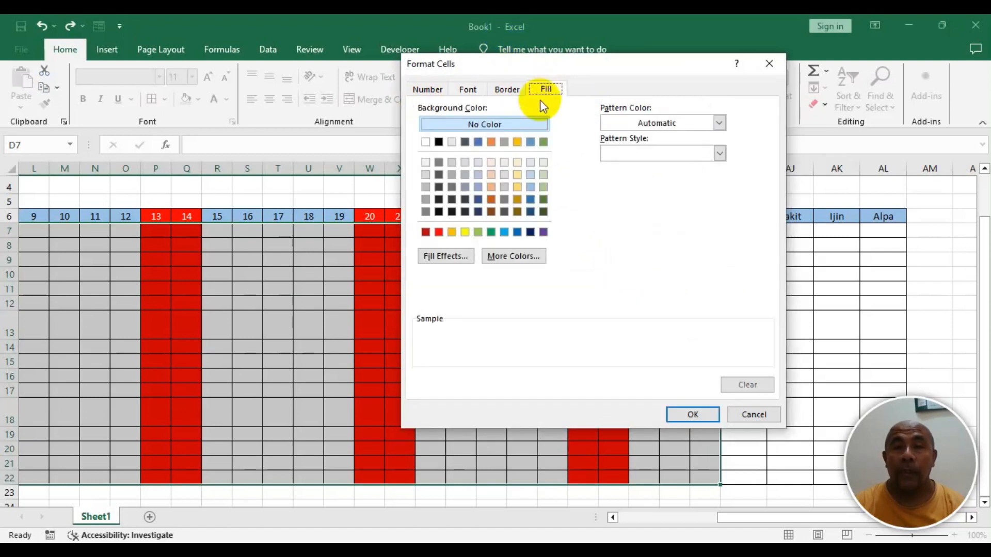
left_click(544, 211)
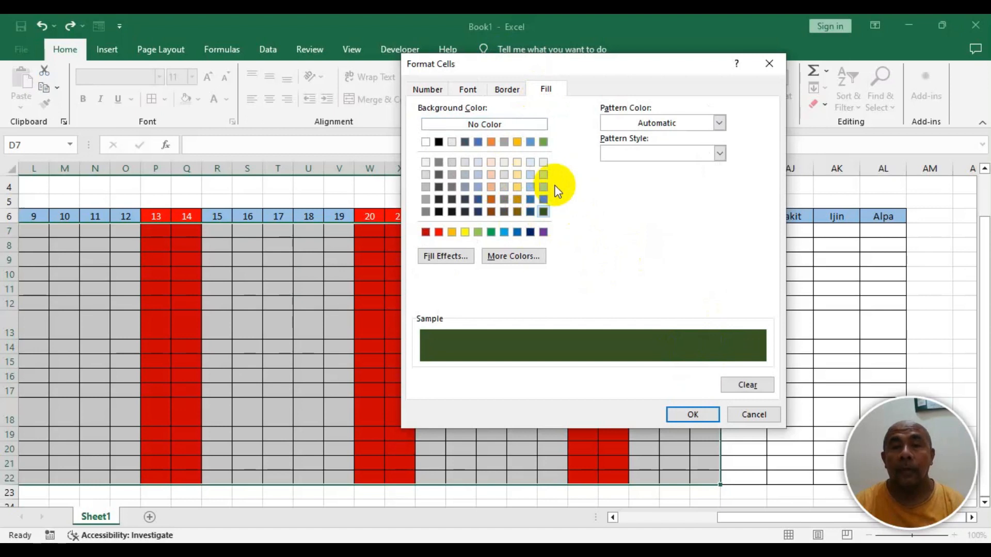
left_click(543, 199)
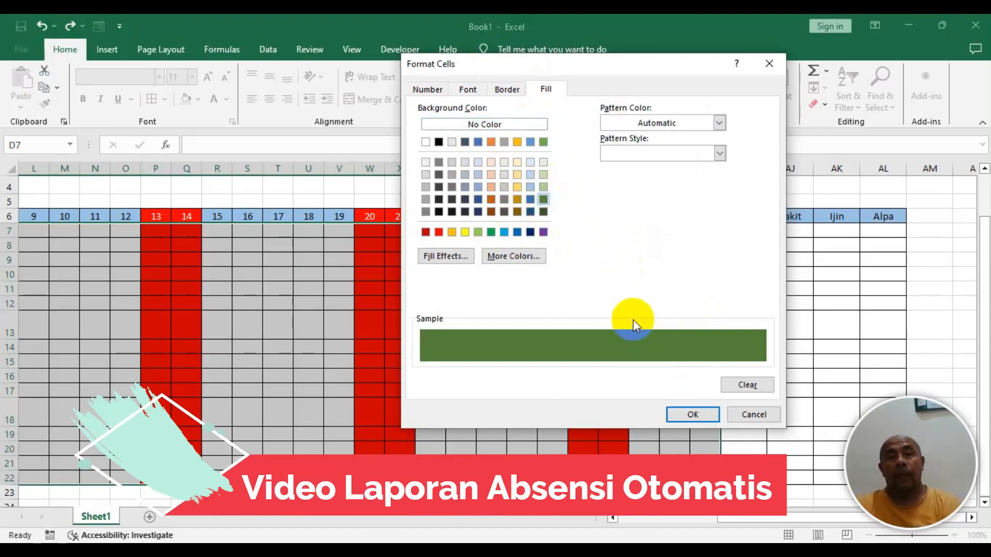
left_click(692, 415)
left_click(648, 361)
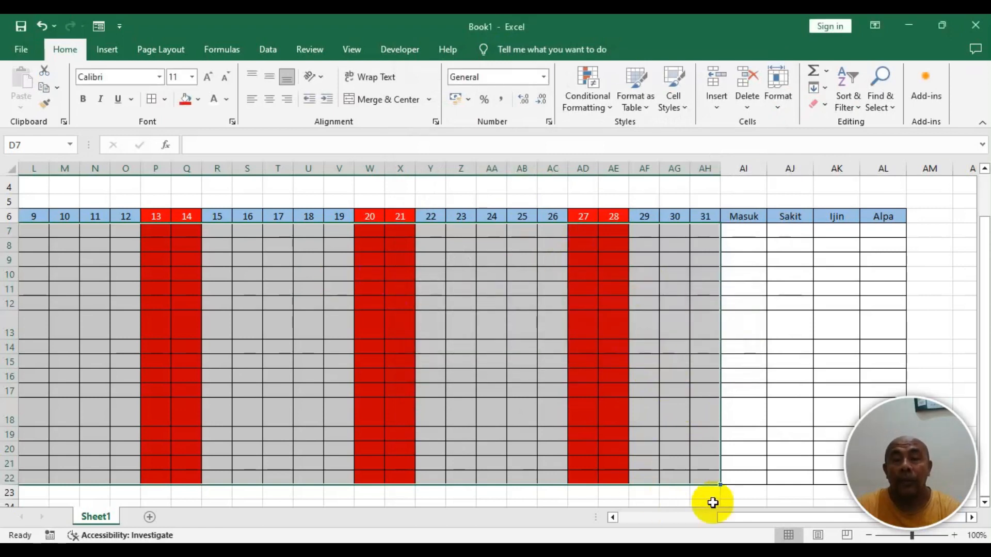
left_click_drag(747, 522, 648, 522)
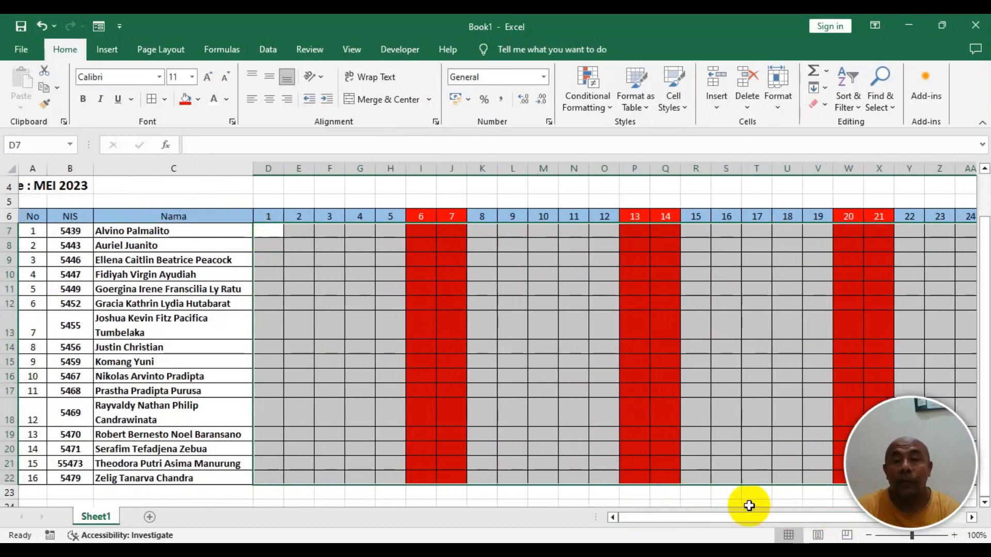
left_click_drag(715, 520, 803, 525)
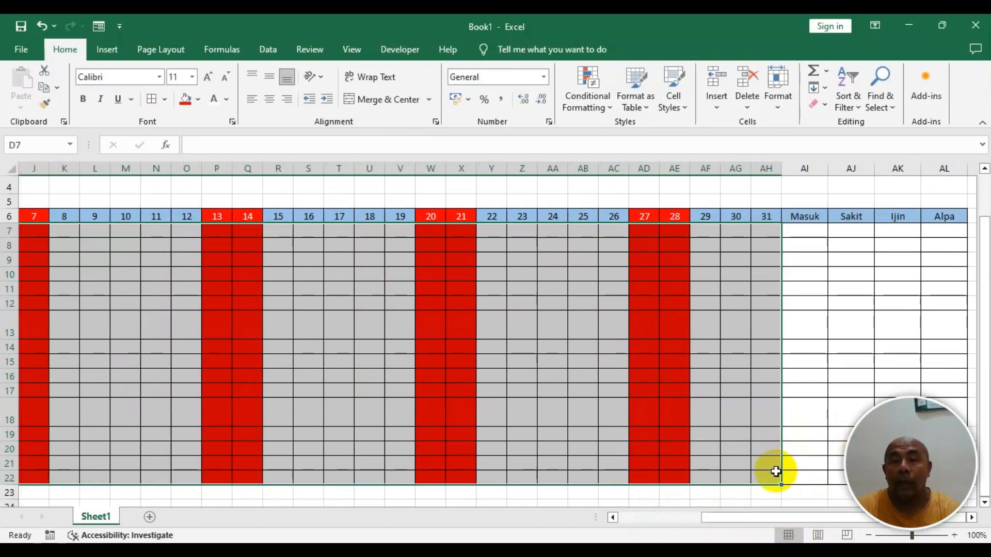
- Start another Highlight Cells Equal To rule on the attendance grid for the value S
left_click(597, 99)
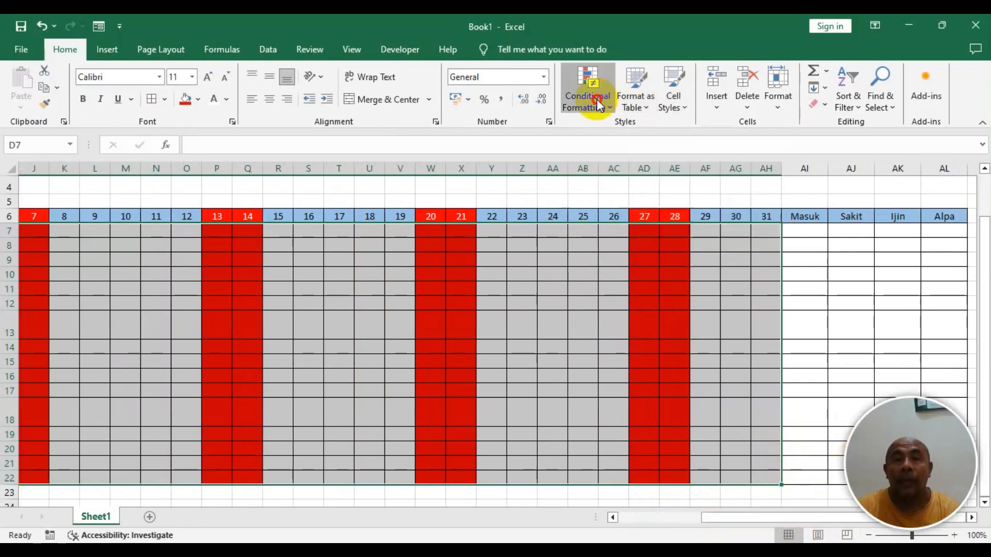
mouse_move(607, 129)
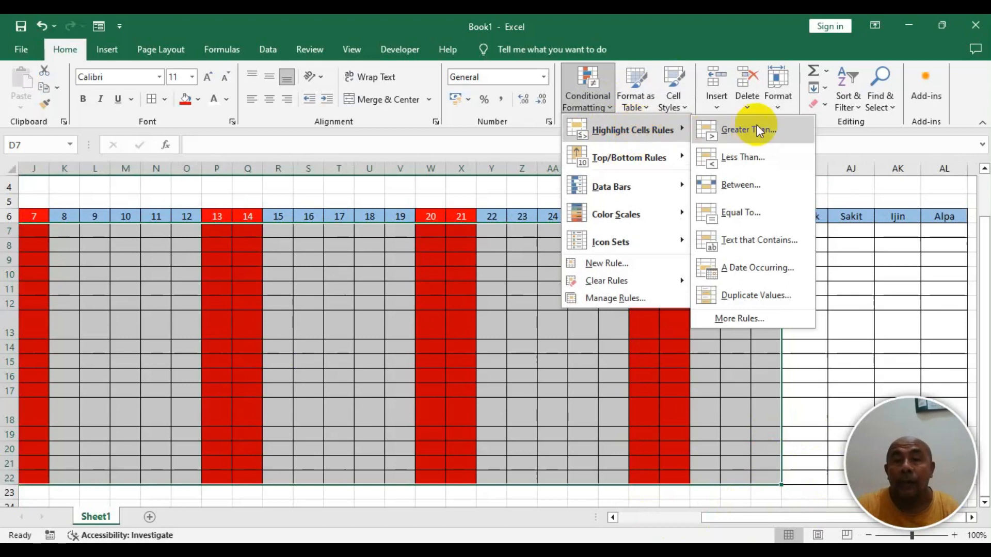
left_click(752, 219)
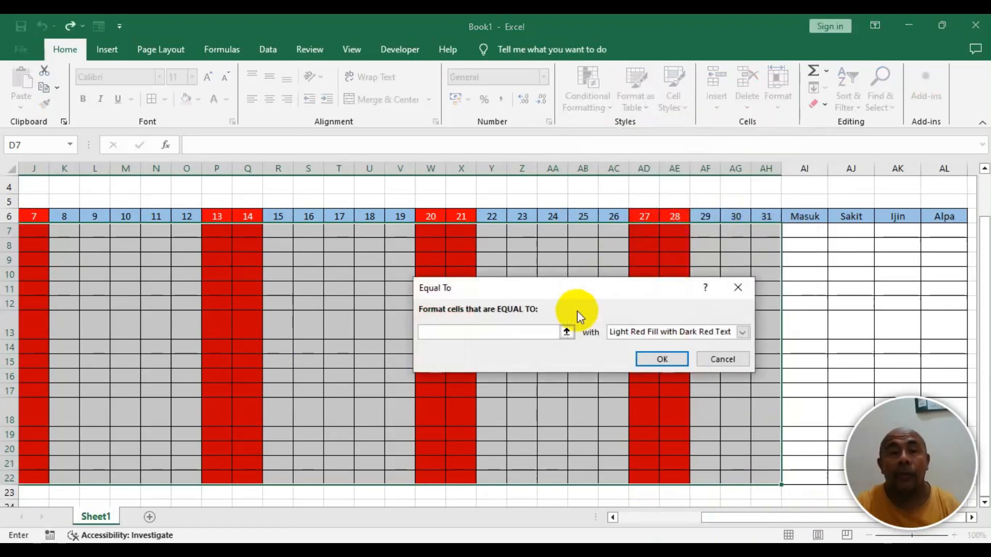
type("s")
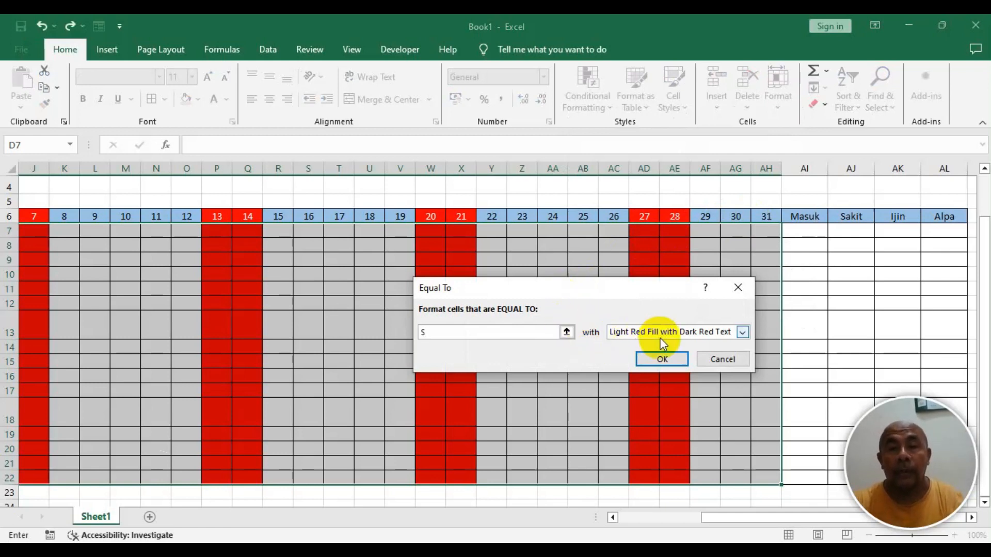
- Give the S rule a custom format with yellow fill and apply it
left_click(681, 332)
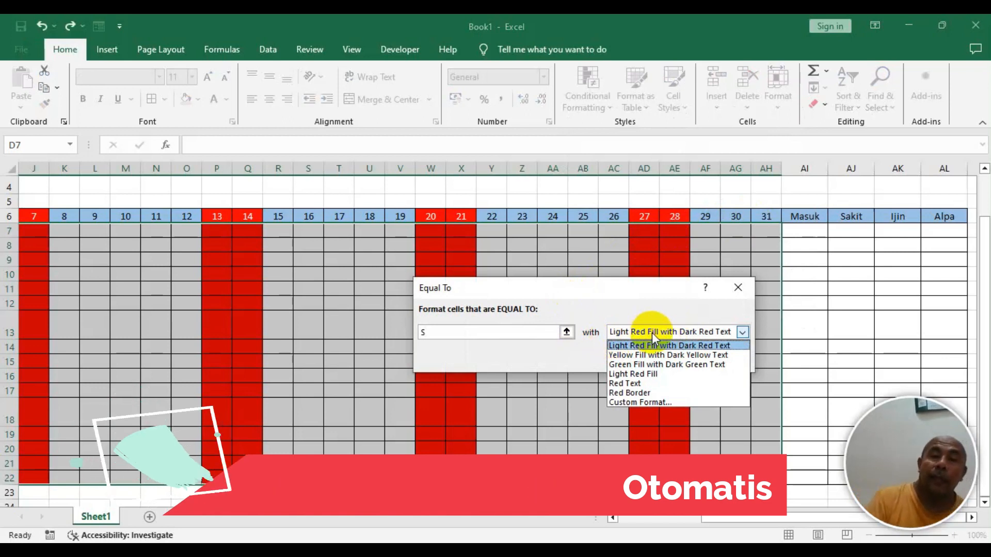
left_click(653, 402)
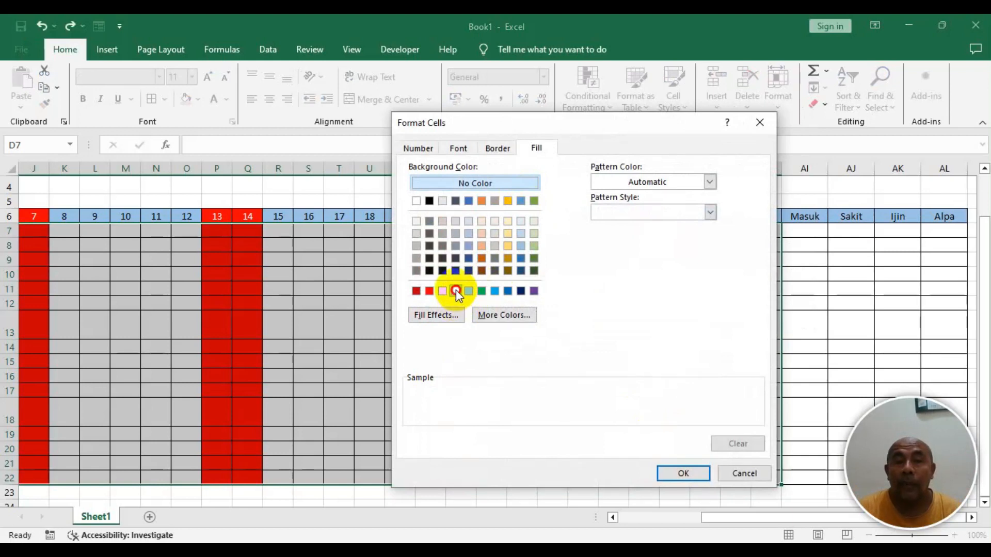
left_click(456, 291)
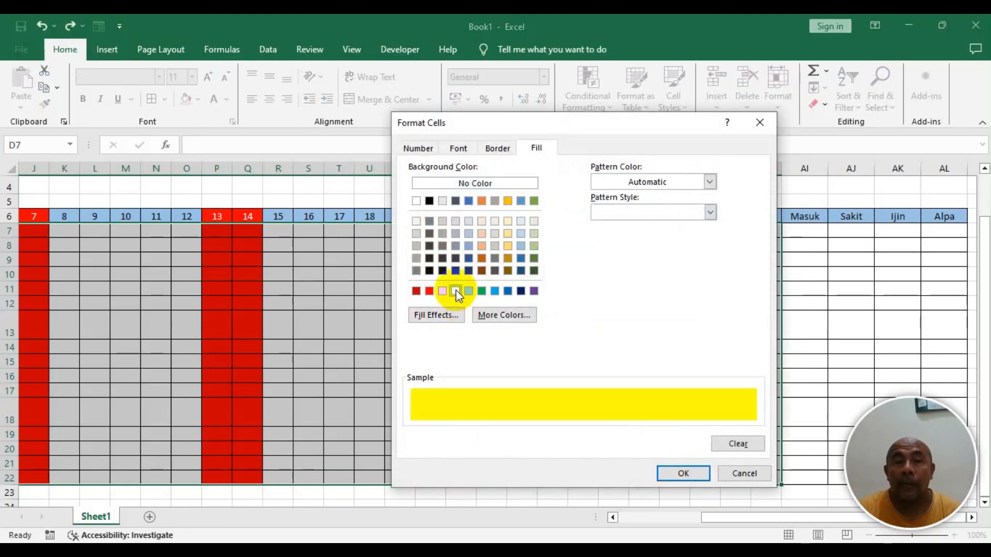
left_click(459, 148)
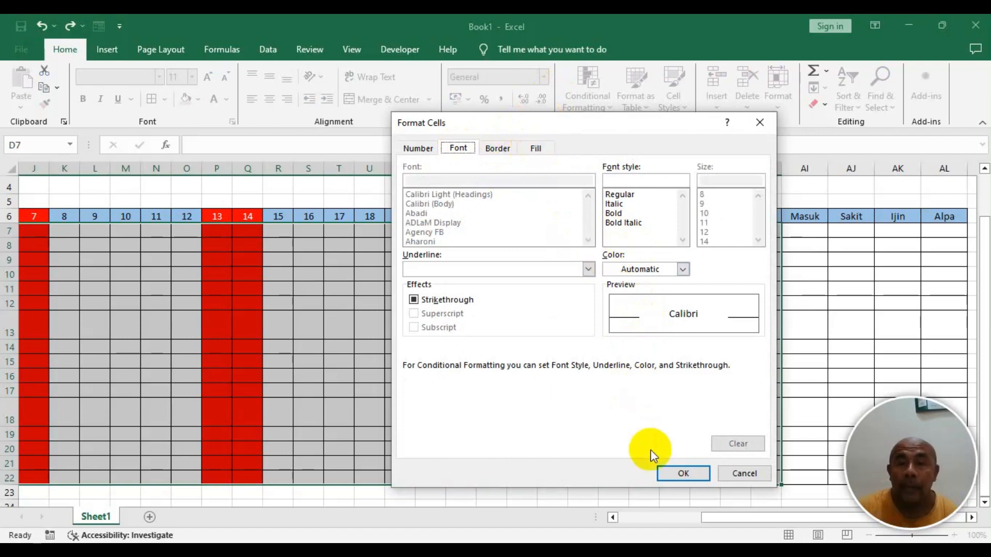
left_click(537, 148)
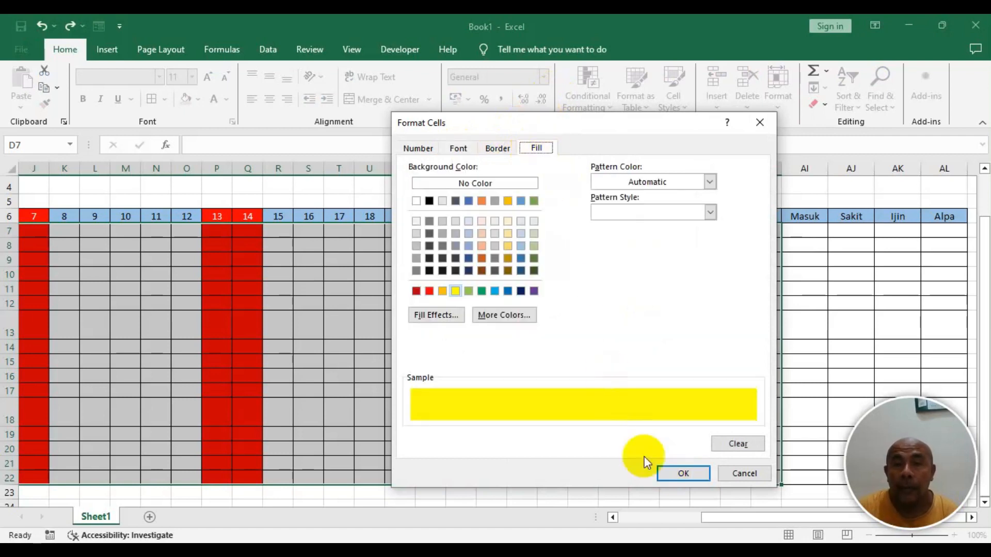
left_click(682, 473)
left_click(658, 357)
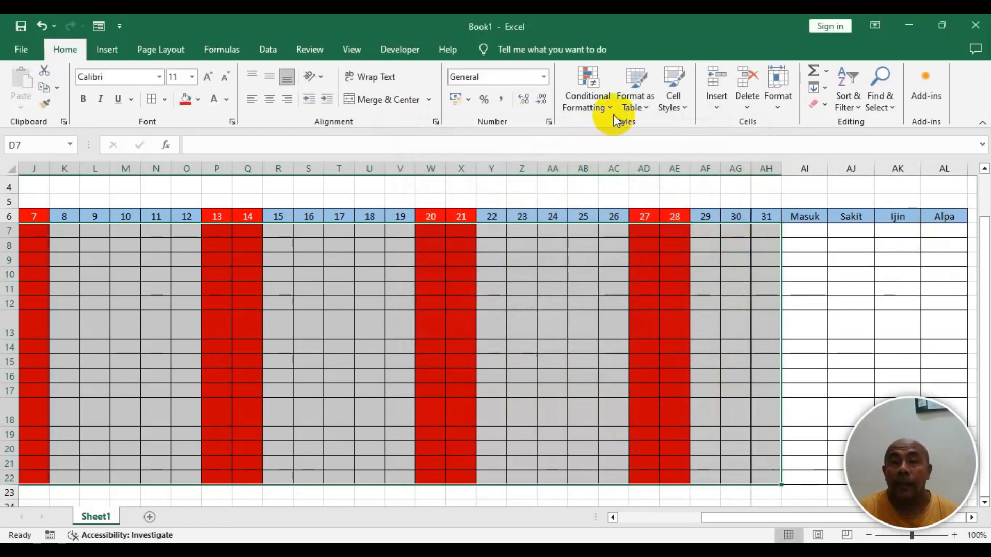
- Start a Highlight Cells Equal To rule on the attendance grid for the value I
left_click(609, 102)
mouse_move(602, 130)
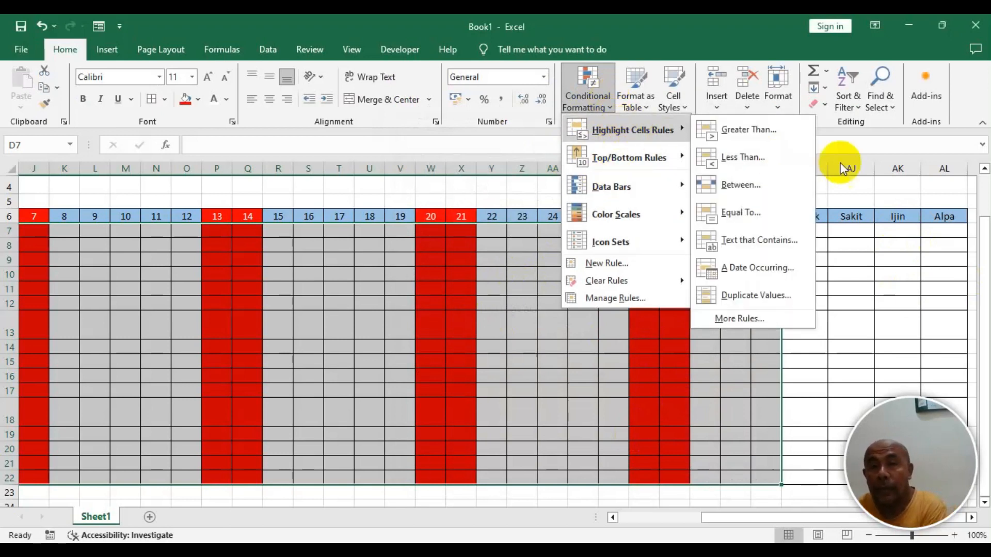
left_click(751, 217)
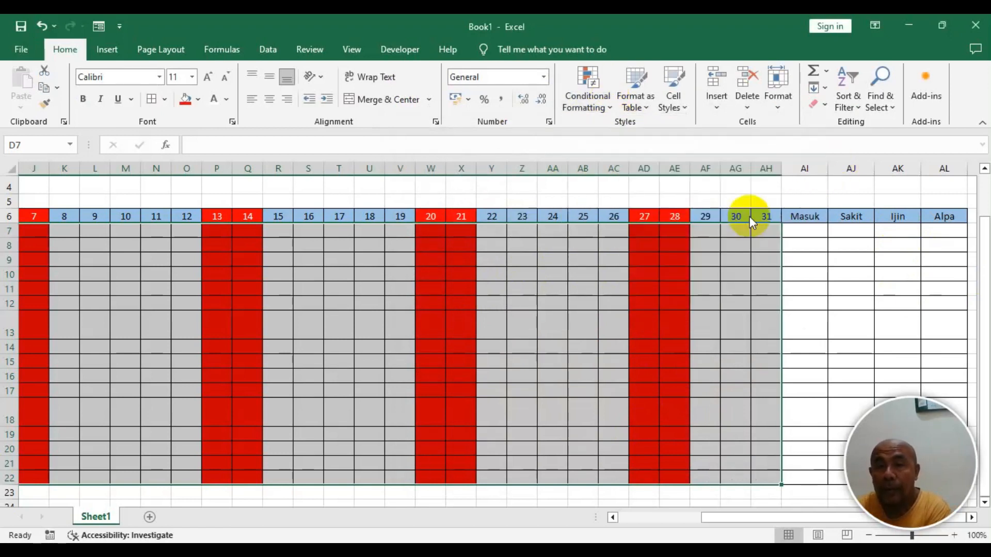
type("I")
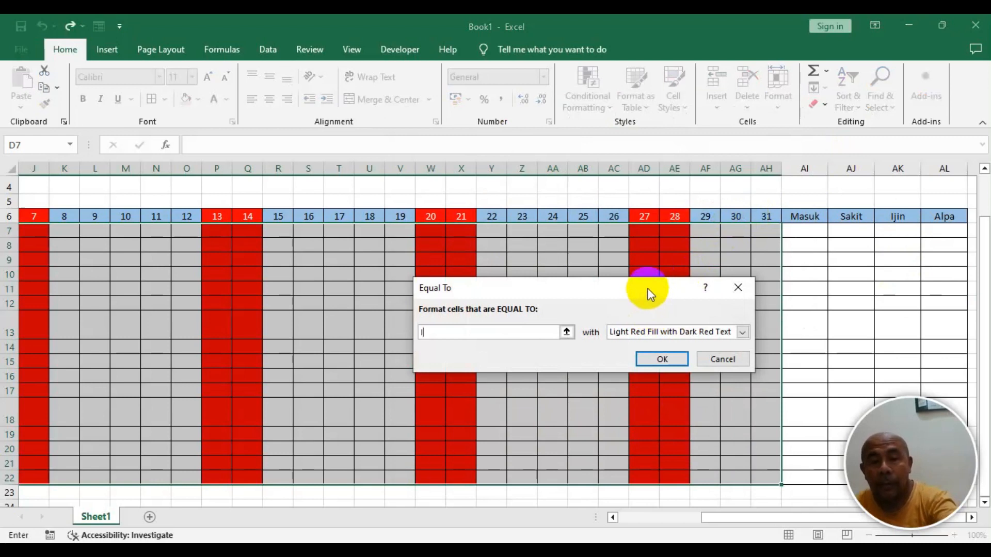
- Give the I rule a custom format with blue fill and white font, and apply it
left_click(741, 332)
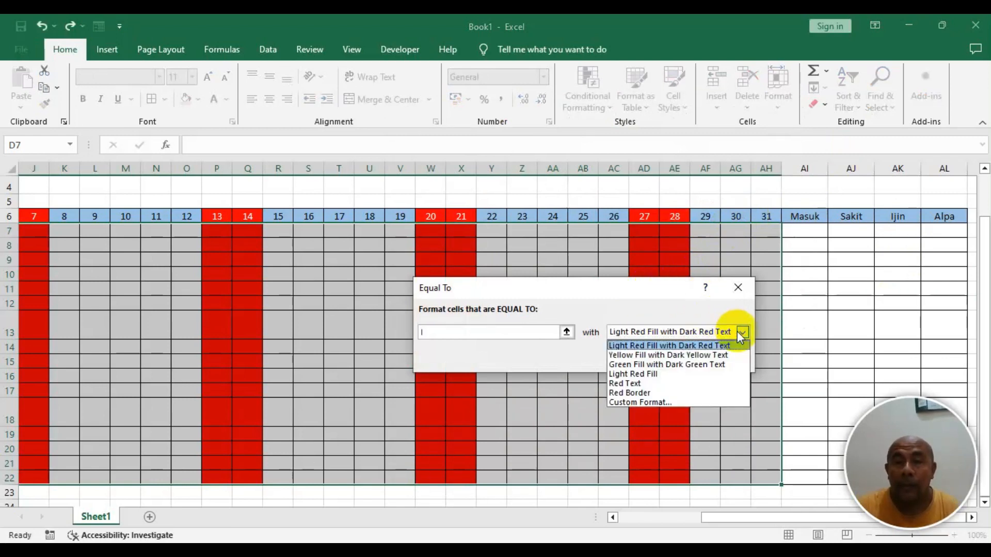
left_click(641, 401)
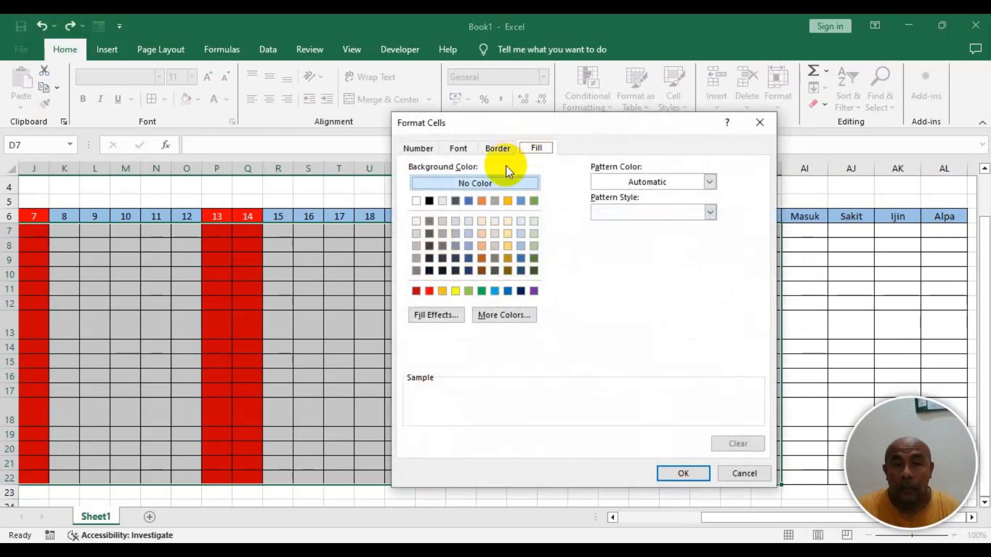
left_click(520, 259)
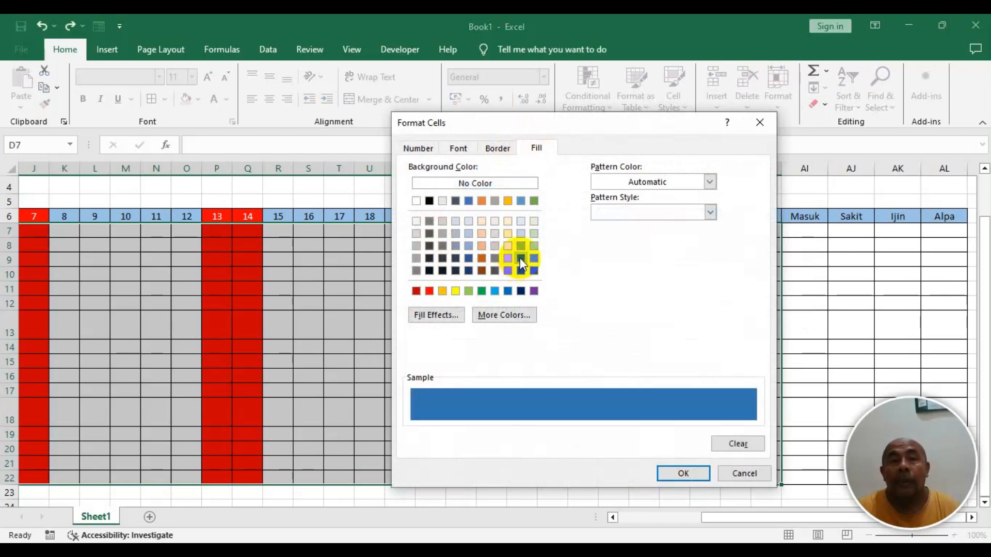
left_click(459, 148)
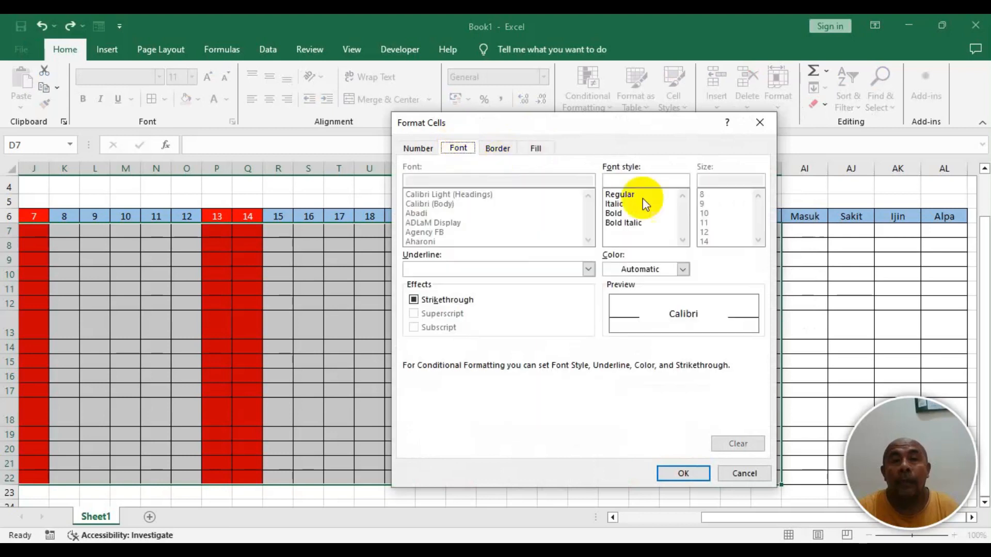
left_click(683, 269)
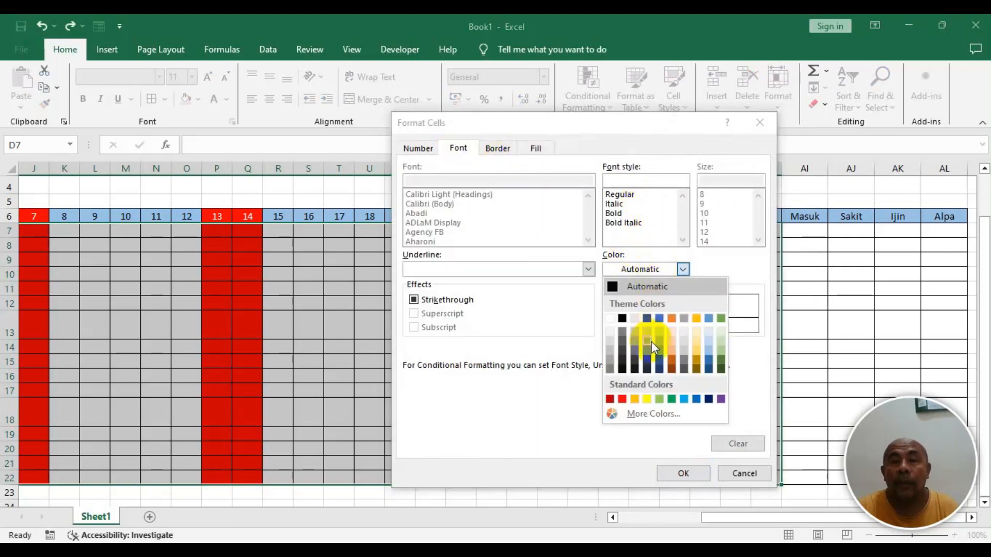
left_click(609, 318)
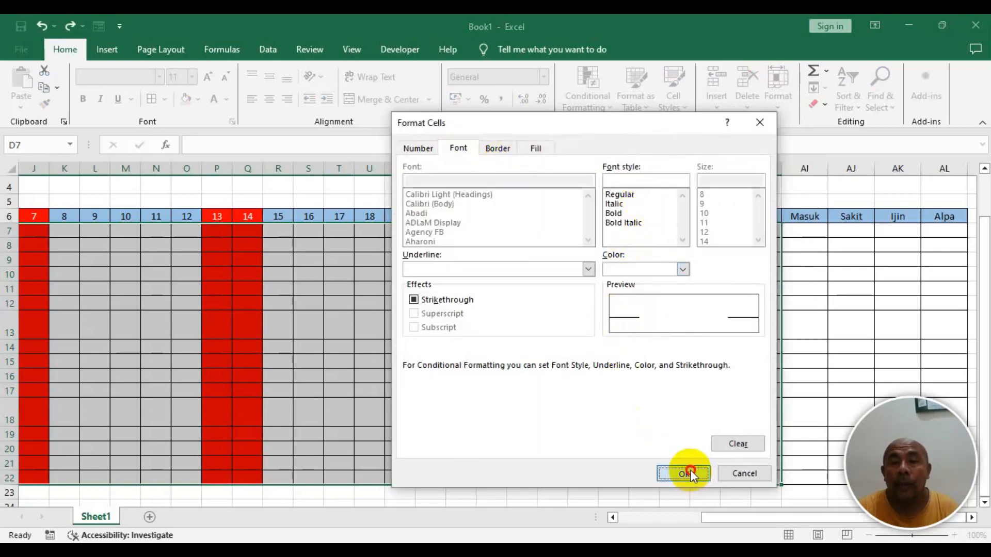
left_click(690, 470)
left_click(666, 359)
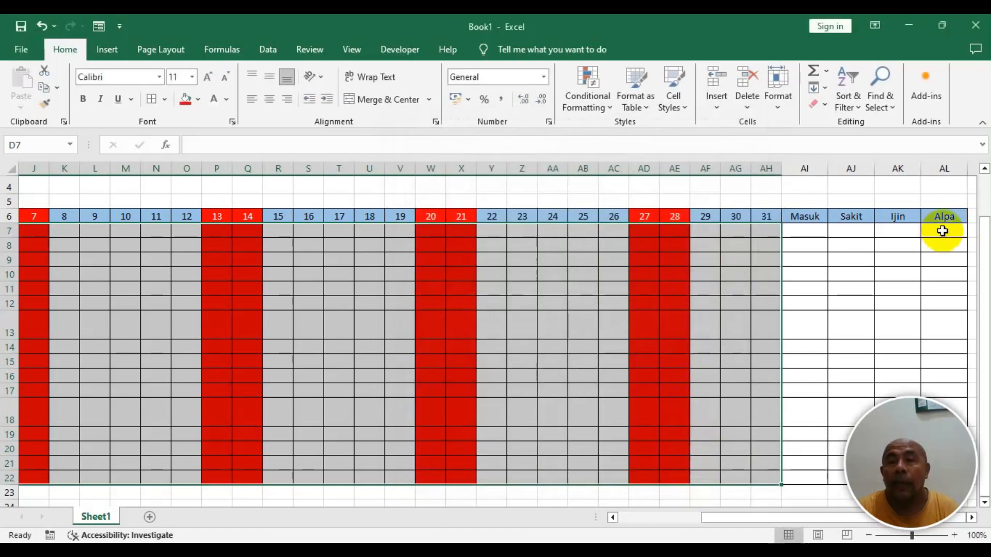
- Start a Highlight Cells Equal To rule on the attendance grid for the value A
left_click(608, 105)
mouse_move(621, 131)
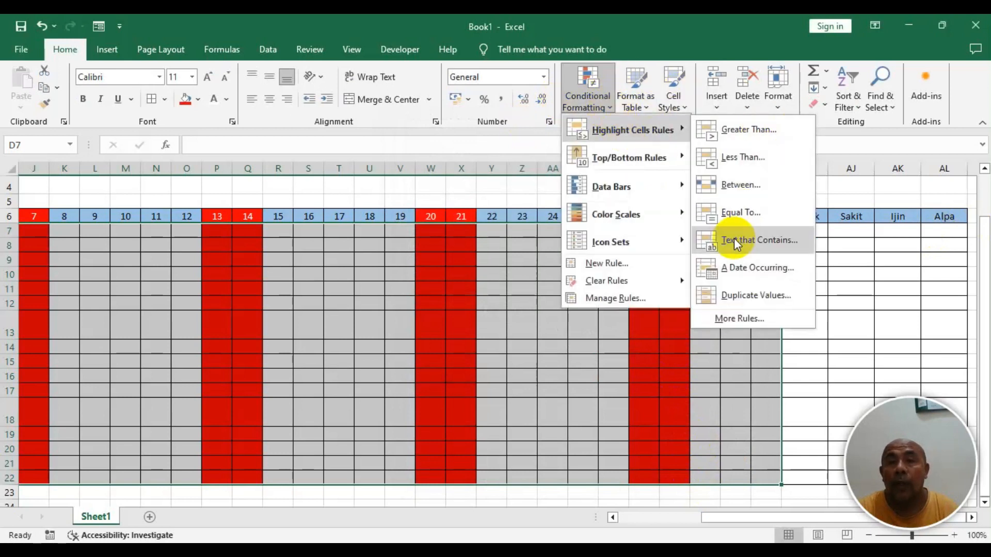
left_click(744, 211)
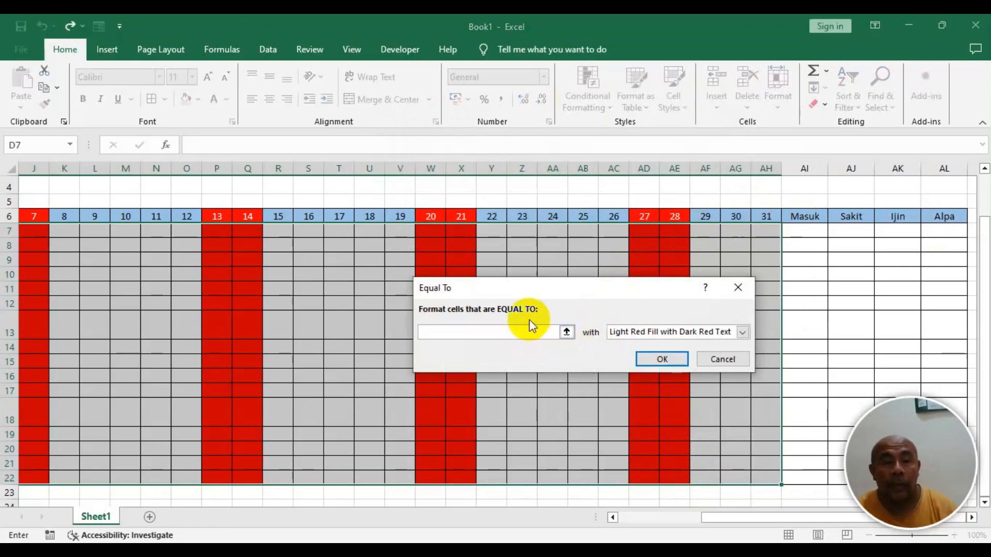
type("A")
- Give the A rule a custom format with white font and dark red fill, and apply it
left_click(694, 333)
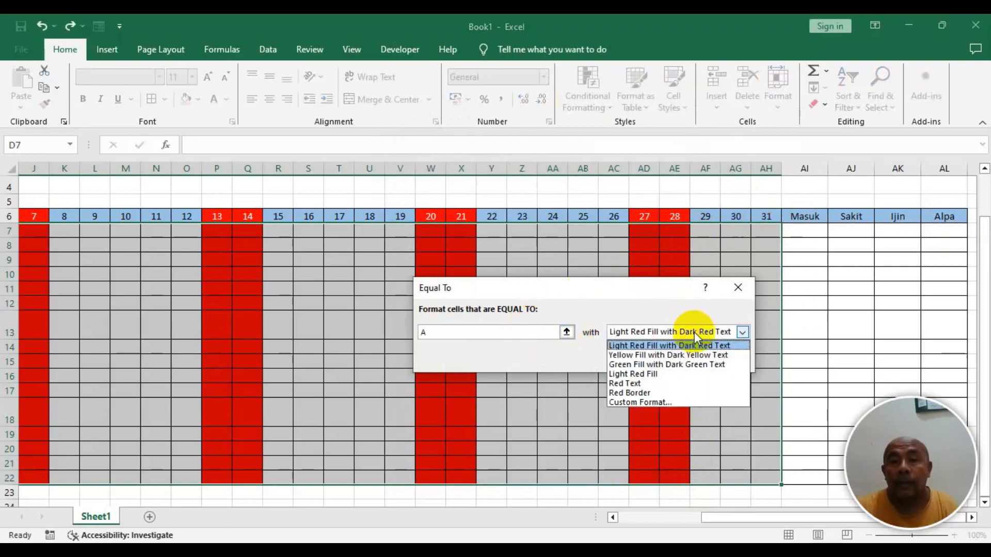
left_click(645, 402)
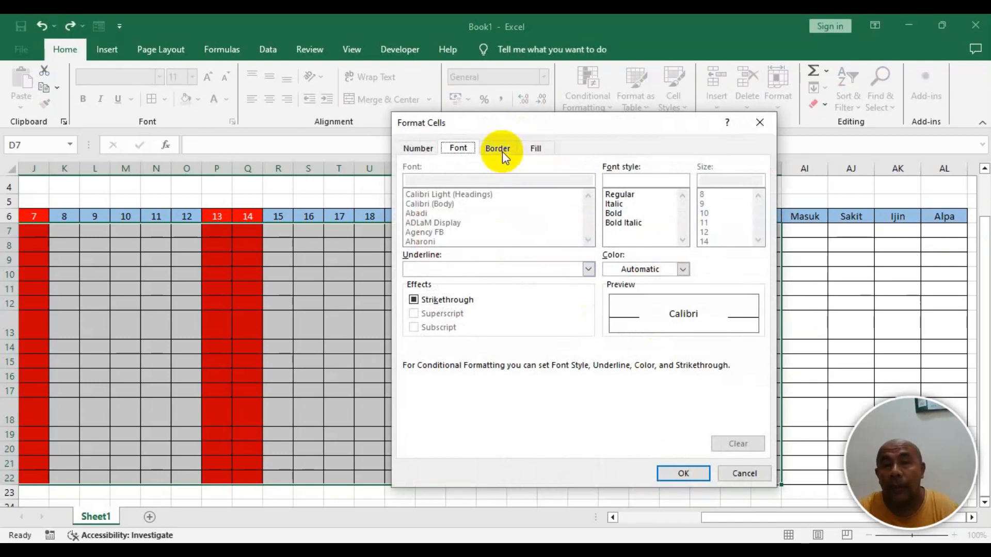
left_click(684, 269)
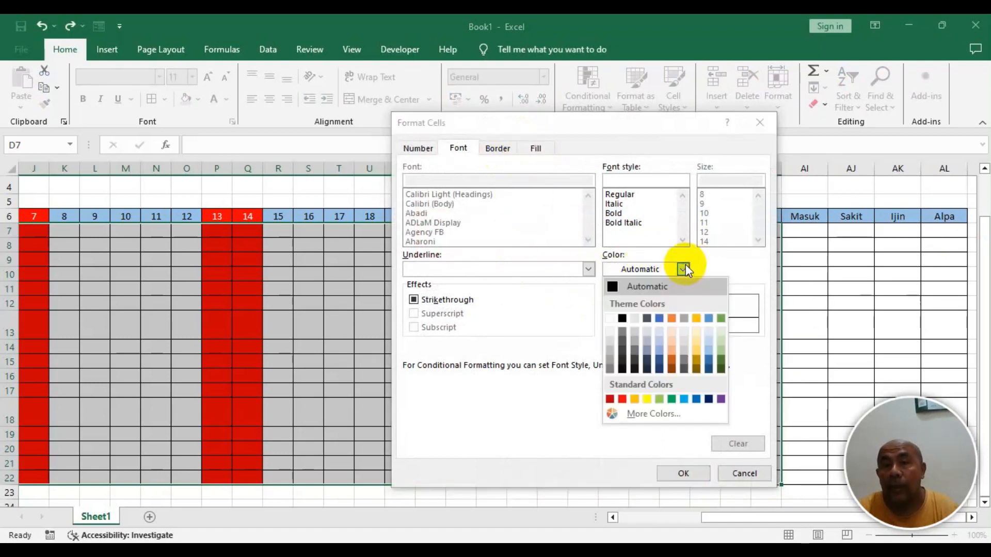
left_click(610, 318)
left_click(542, 149)
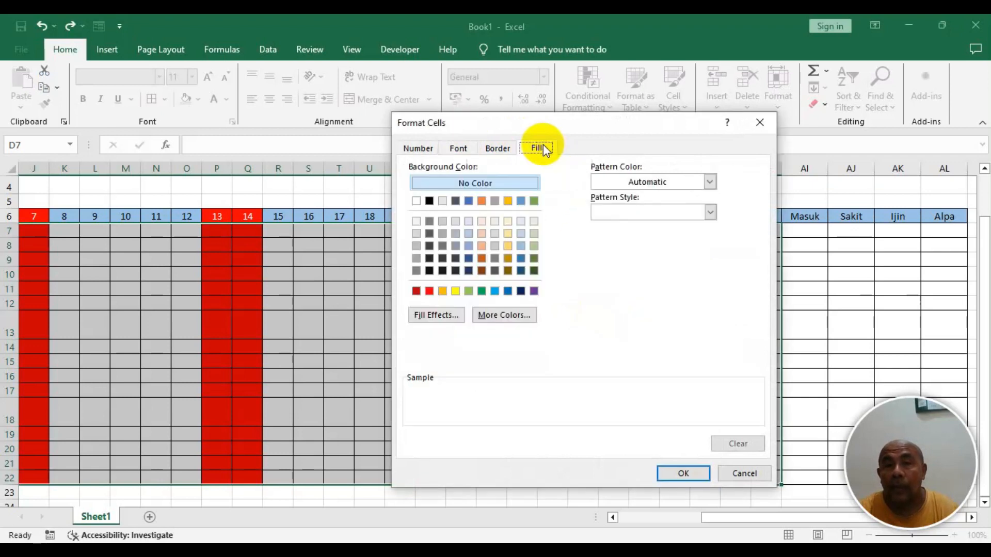
left_click(415, 292)
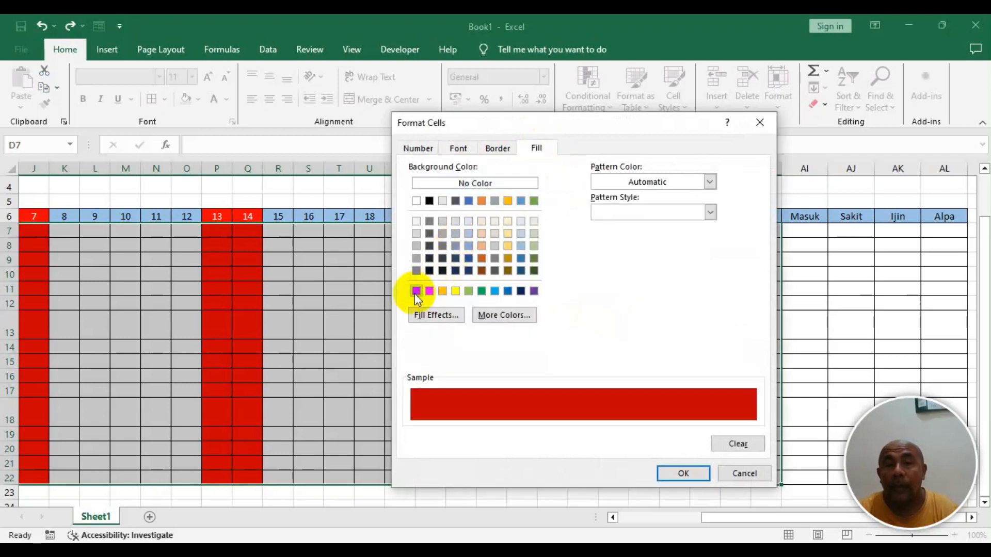
left_click(674, 475)
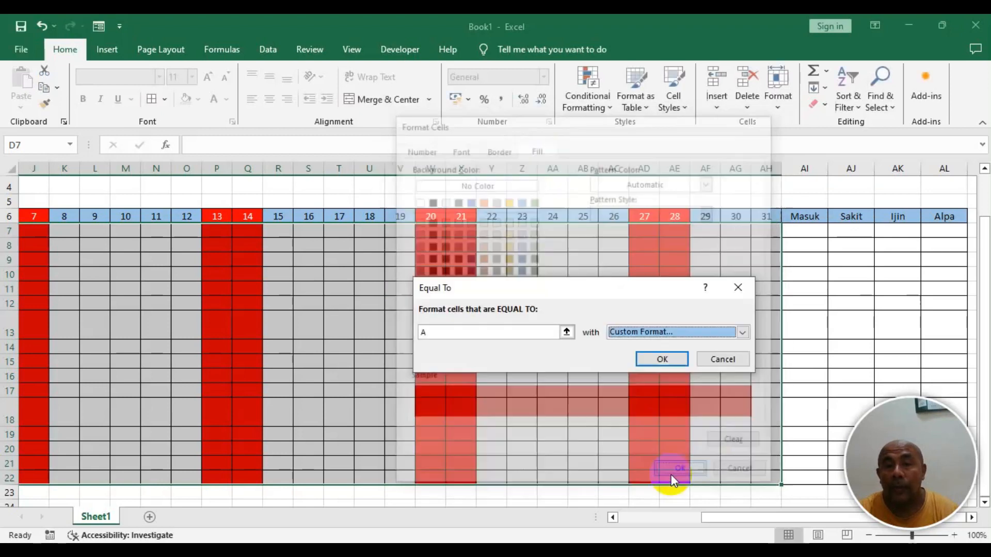
left_click(663, 359)
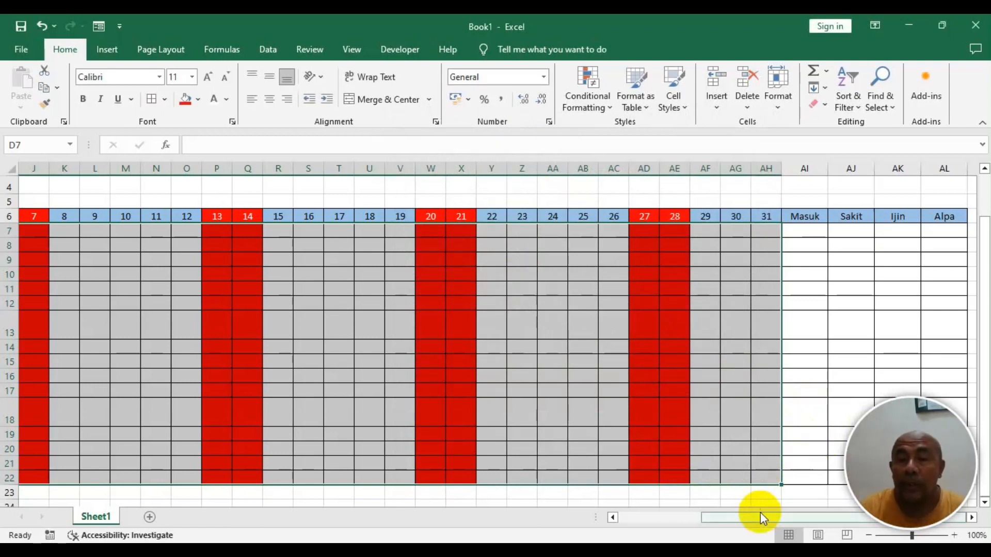
- Center-align the contents of the attendance grid and totals columns, D7:AL22
left_click_drag(759, 516, 680, 518)
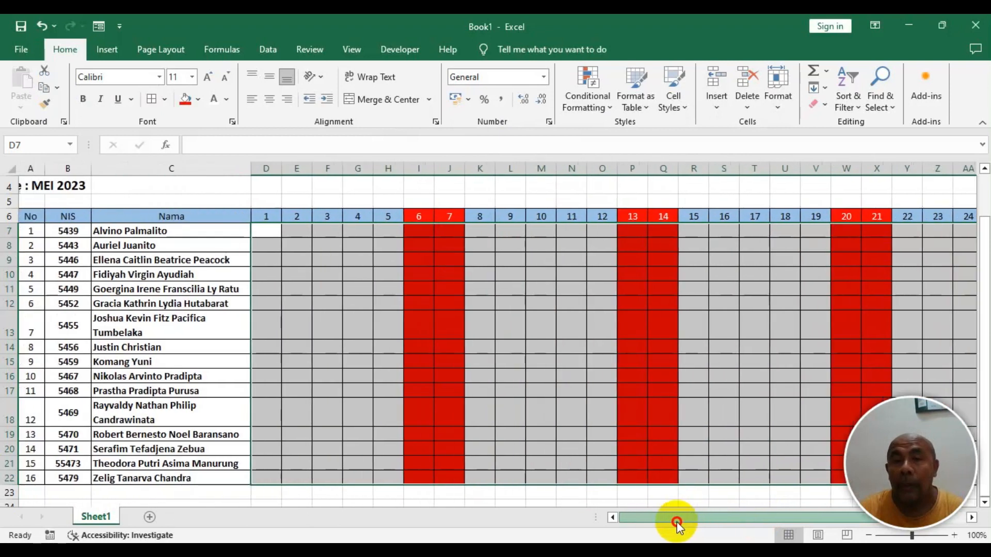
left_click(262, 234)
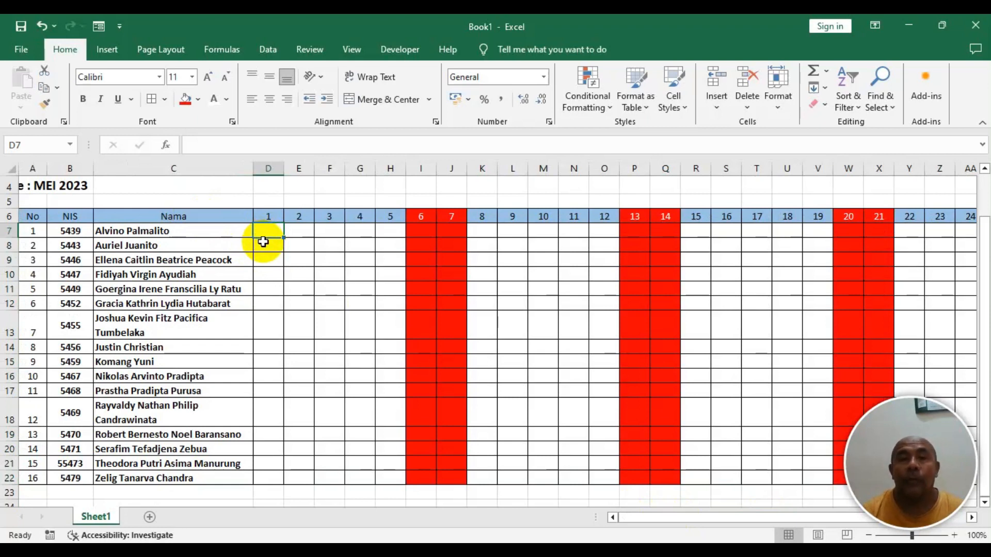
left_click_drag(261, 228, 285, 228)
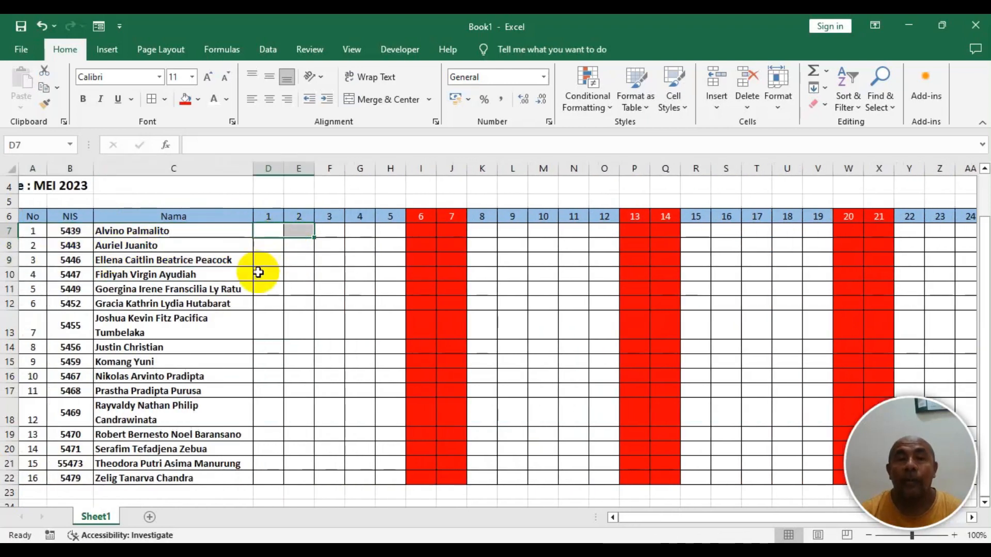
left_click(260, 272)
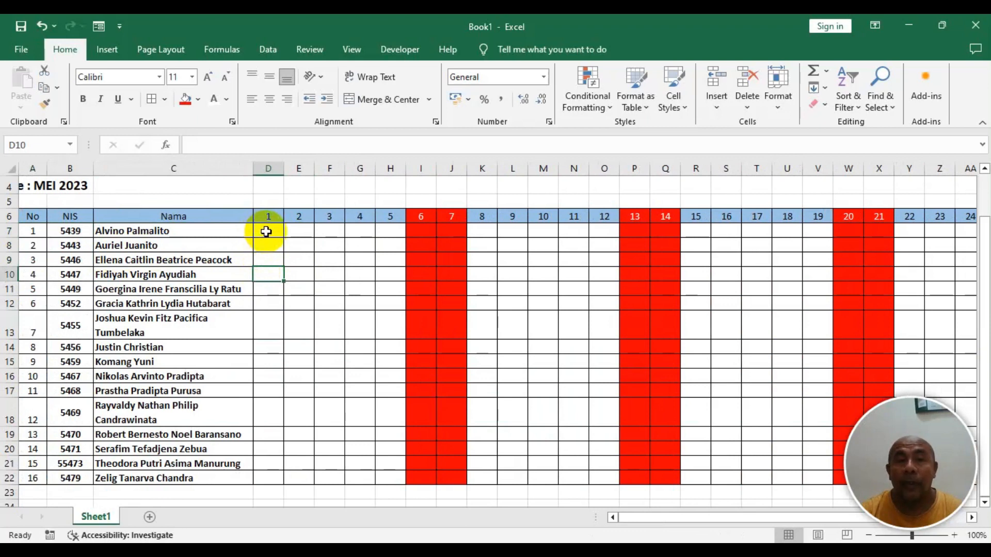
left_click_drag(267, 232, 869, 473)
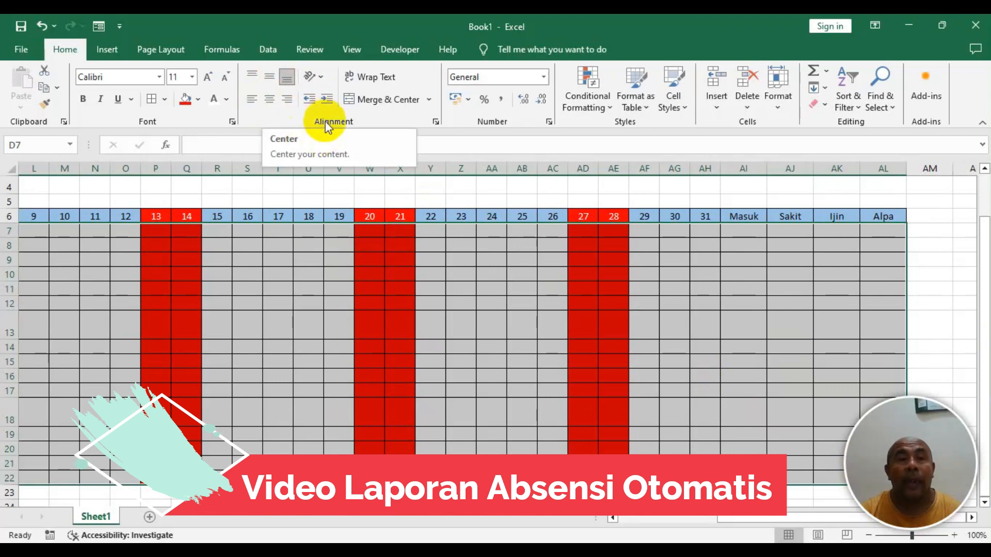
left_click(265, 100)
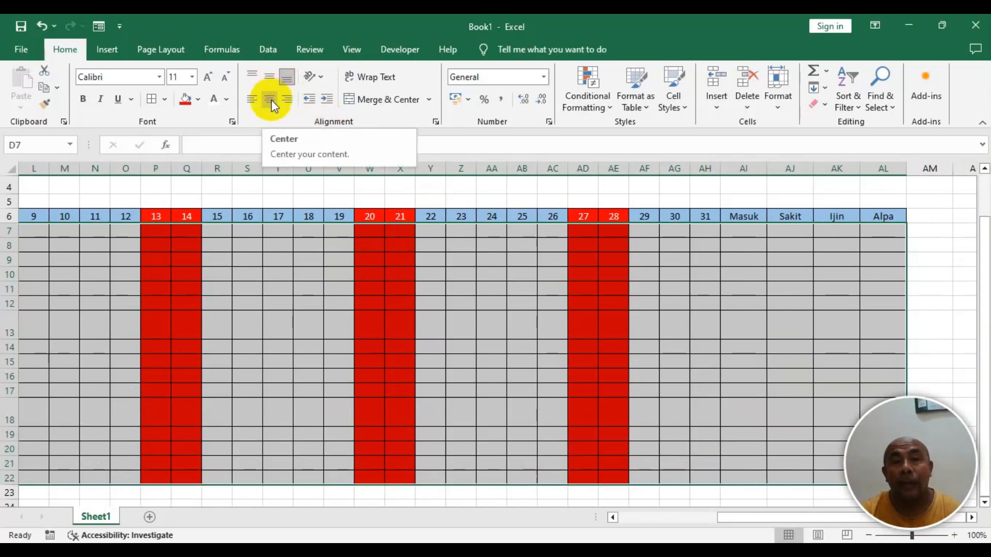
- Center the attendance grid's contents both horizontally and vertically
left_click(271, 100)
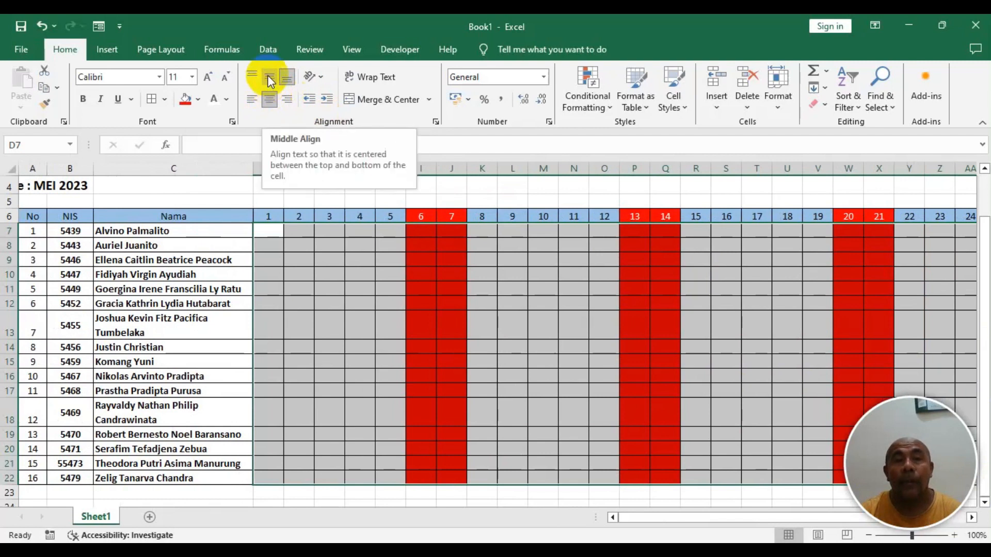
left_click(268, 78)
- Enter the code M in the first student's cells for days 1 to 5
left_click(277, 233)
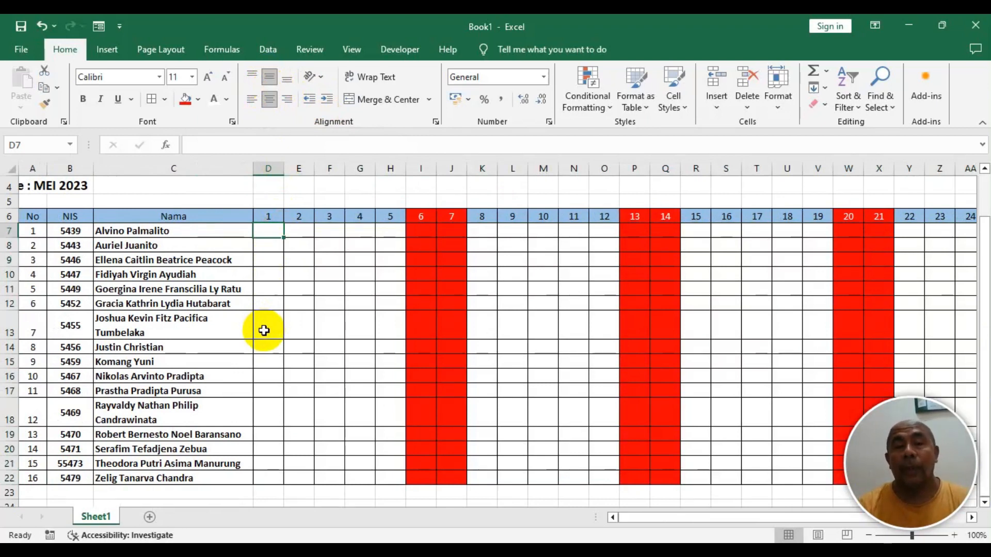
type("M")
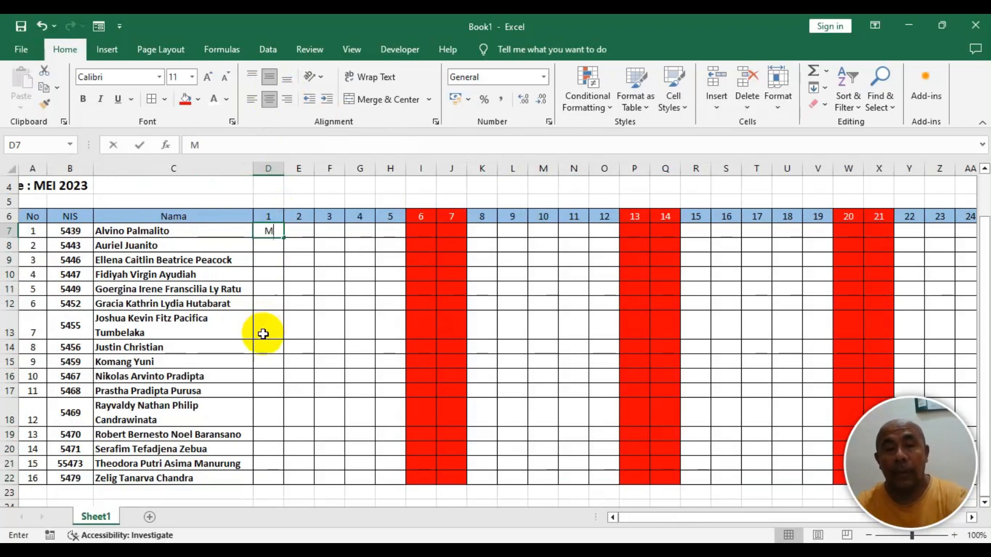
key("Tab")
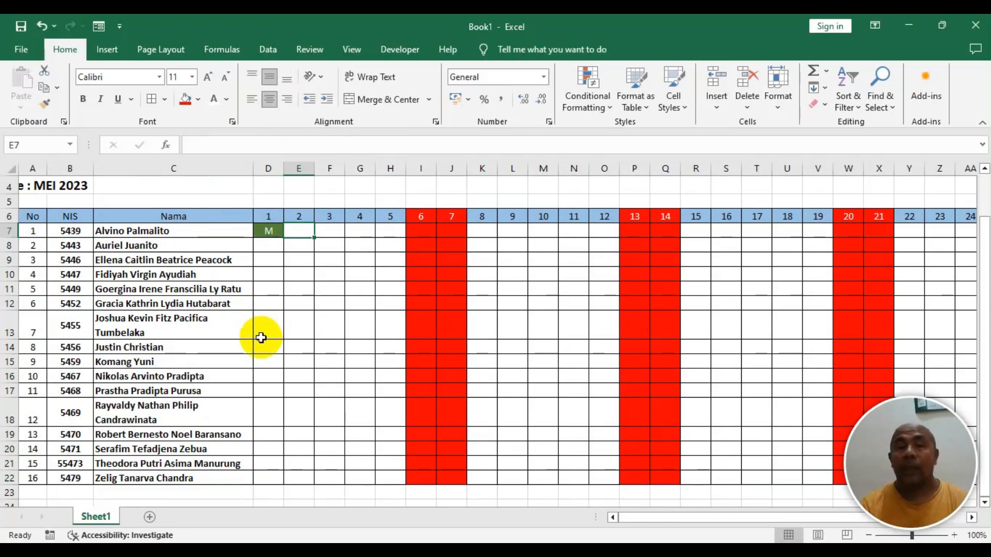
key("Left")
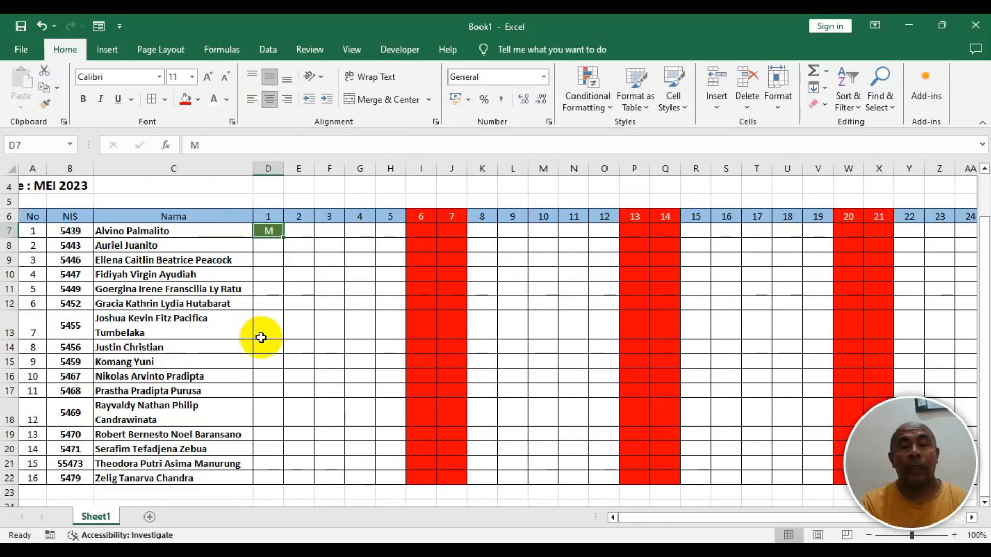
key("Right")
type("M")
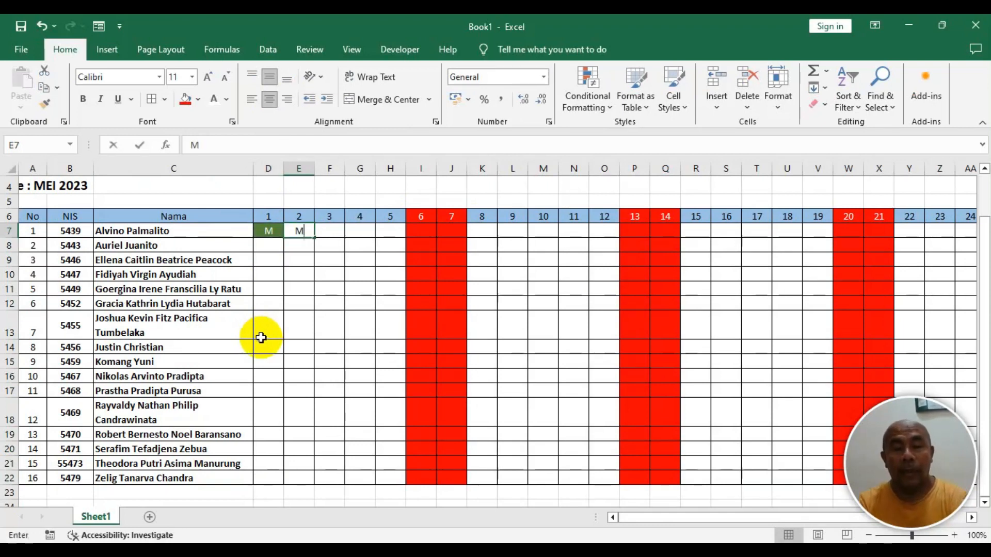
key("Right")
type("M")
key("Right")
type("M")
key("Right")
type("M")
- Copy the first student's five M entries and paste them down into rows 8 to 22 for days 1–5
key("Left")
key("Left")
key("Left")
key("Left")
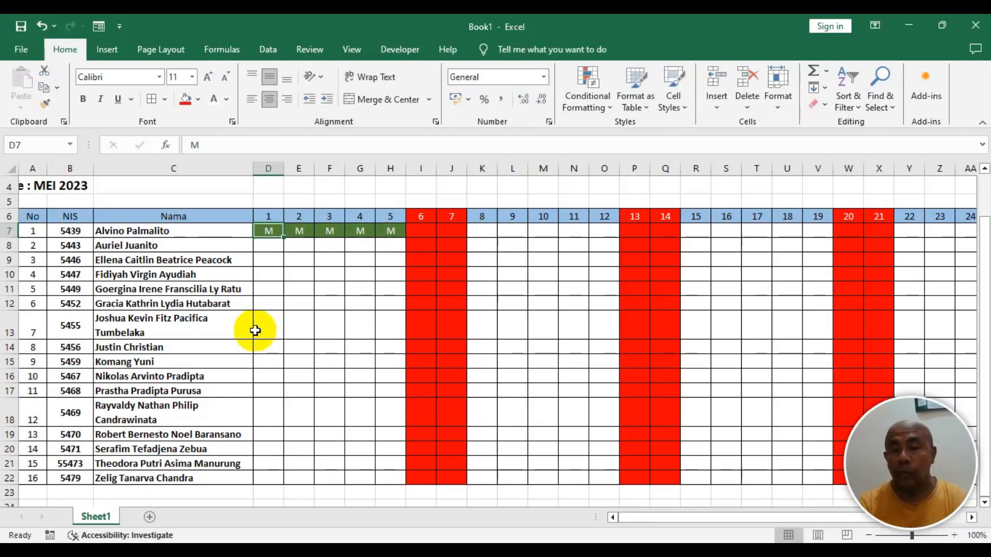
key("shift+Right")
key("shift+Right")
key("shift+Right")
key("shift+Right")
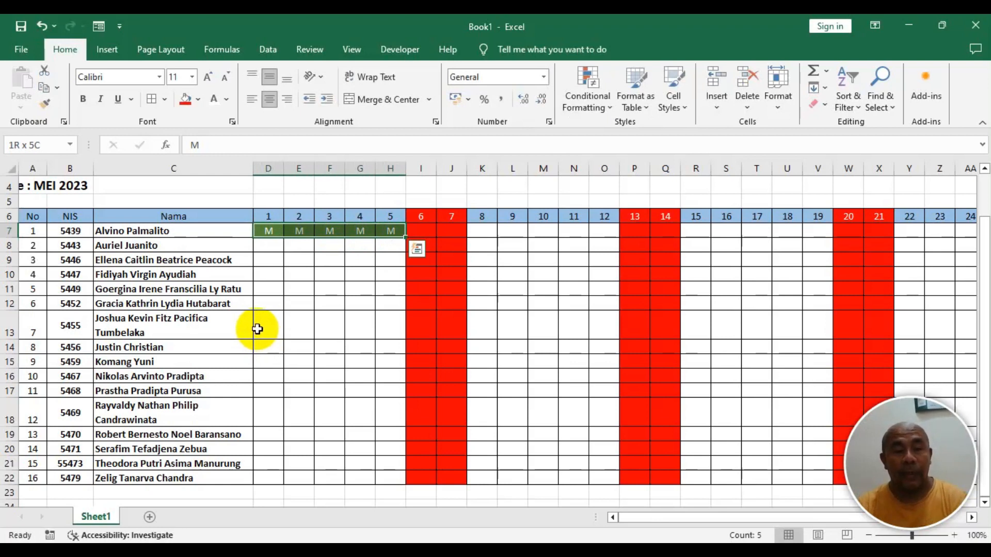
key("ctrl+c")
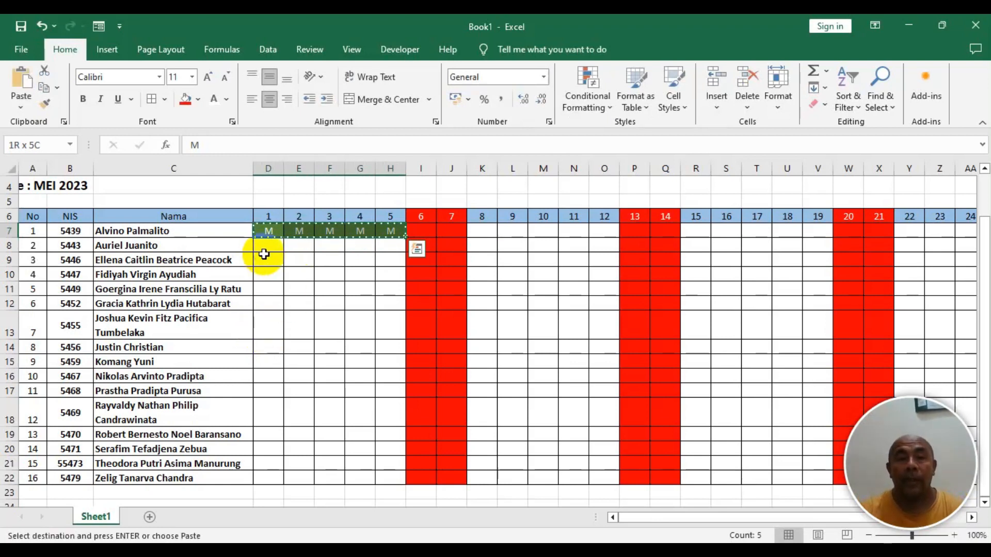
scroll(269, 252, "down", 1)
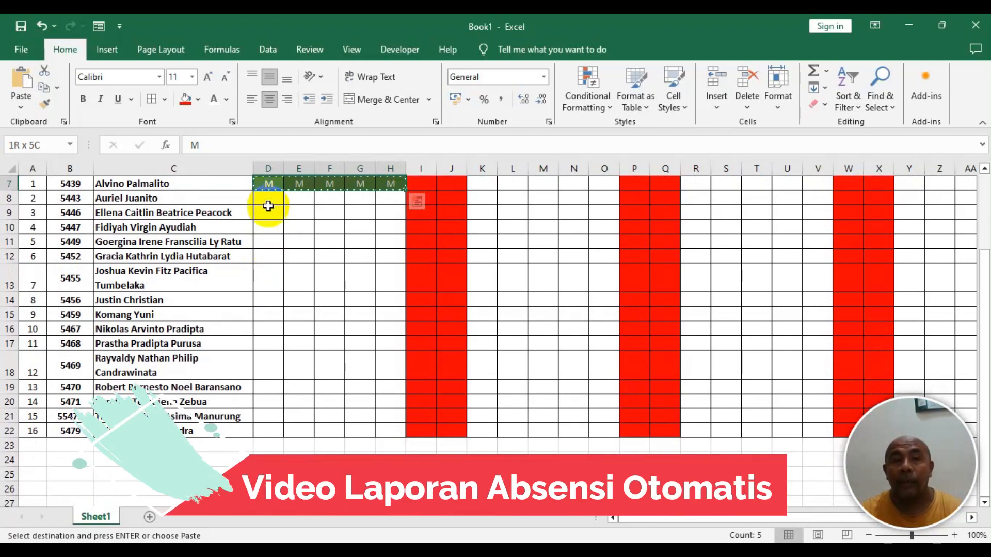
scroll(268, 206, "up", 1)
left_click_drag(259, 248, 272, 482)
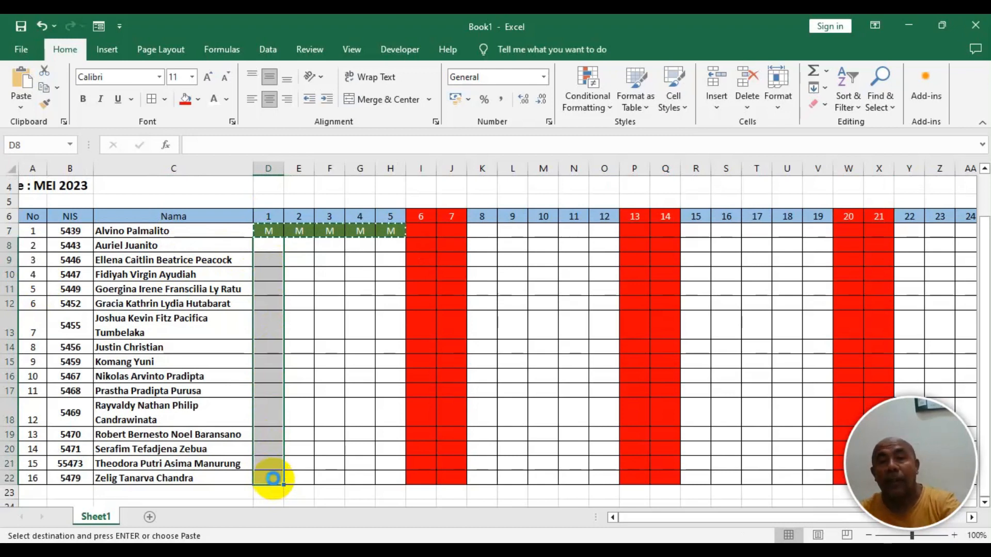
key("ctrl+v")
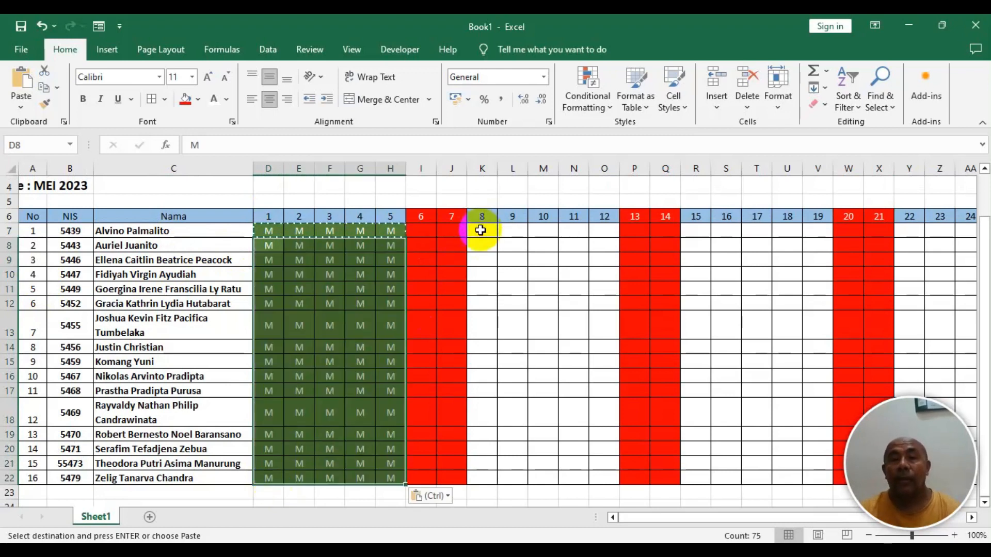
- Paste the copied M entries into all student rows for the weekday blocks of days 8–12, 15–19 and 22–26
left_click_drag(486, 230, 487, 481)
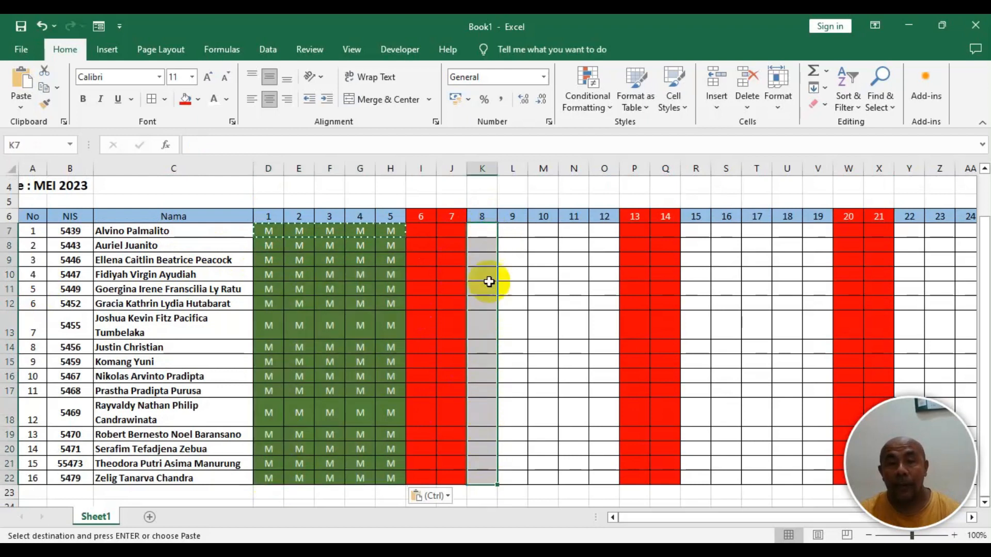
scroll(484, 237, "up", 1)
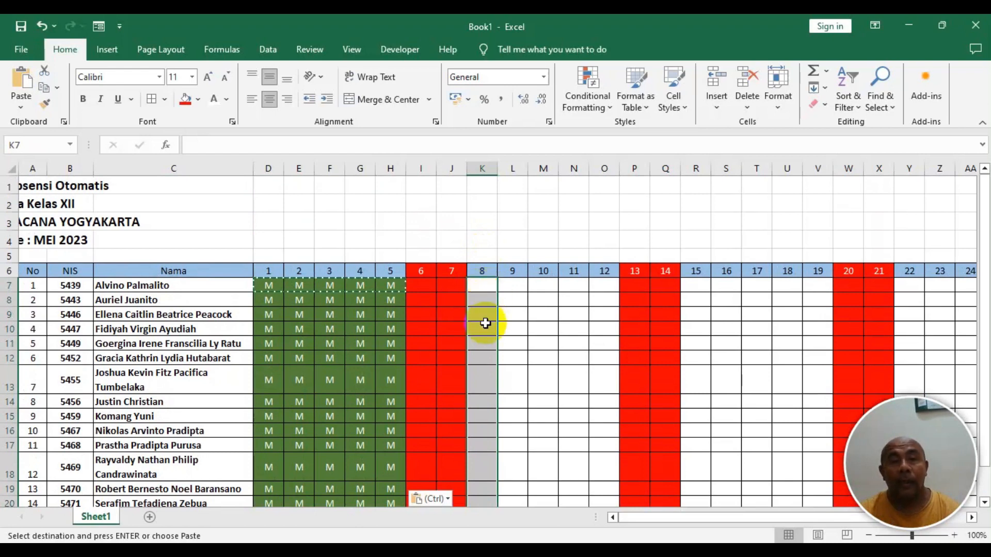
scroll(482, 309, "down", 1)
right_click(473, 429)
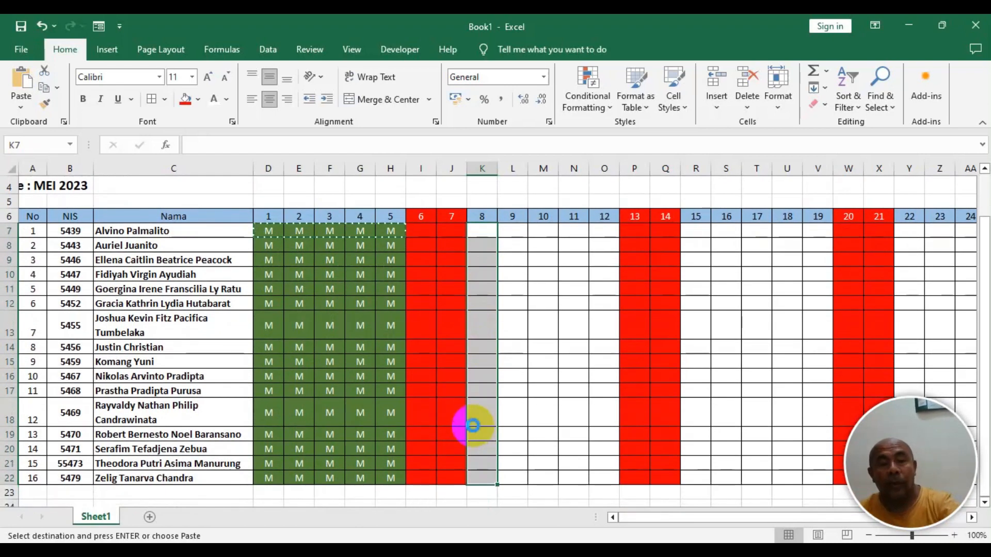
key("ctrl+v")
left_click_drag(696, 236, 699, 471)
key("ctrl+v")
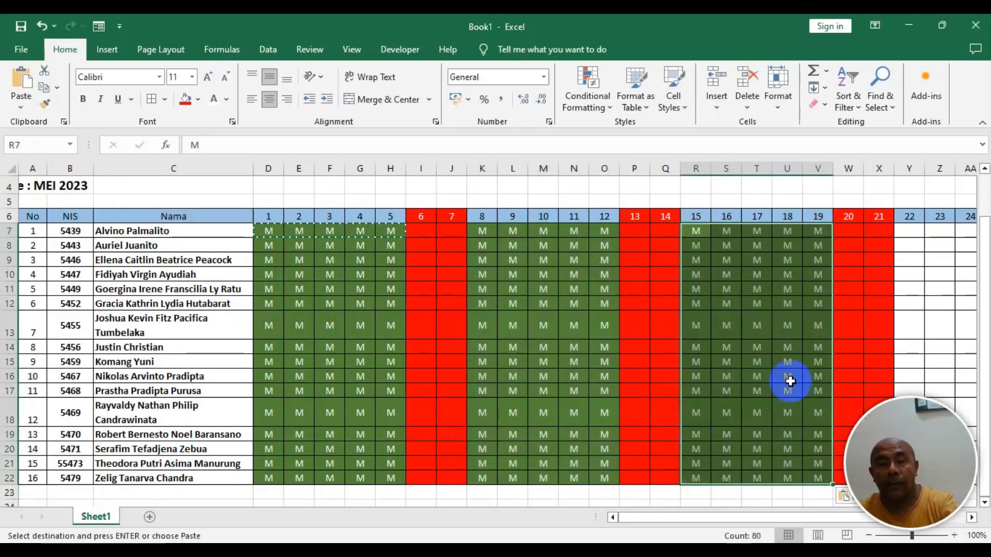
left_click_drag(720, 523, 841, 515)
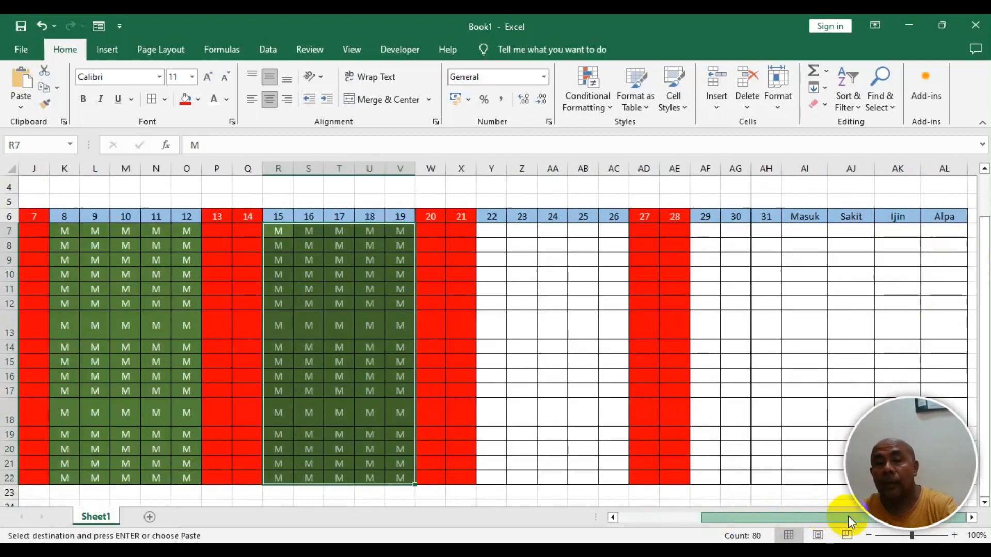
left_click_drag(489, 230, 500, 474)
key("ctrl+v")
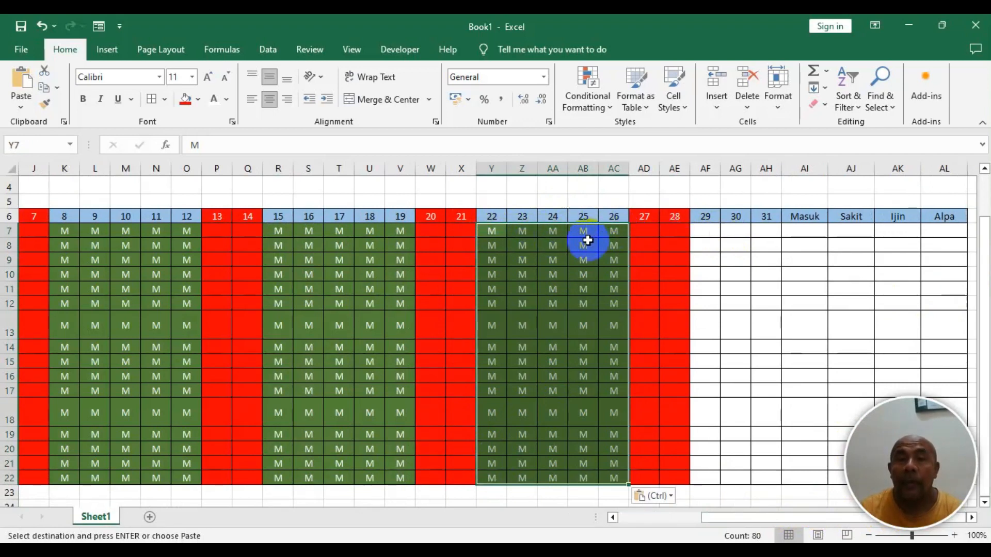
- Copy three M cells and paste them into all student rows for days 29 to 31
left_click(584, 244)
left_click_drag(484, 230, 553, 235)
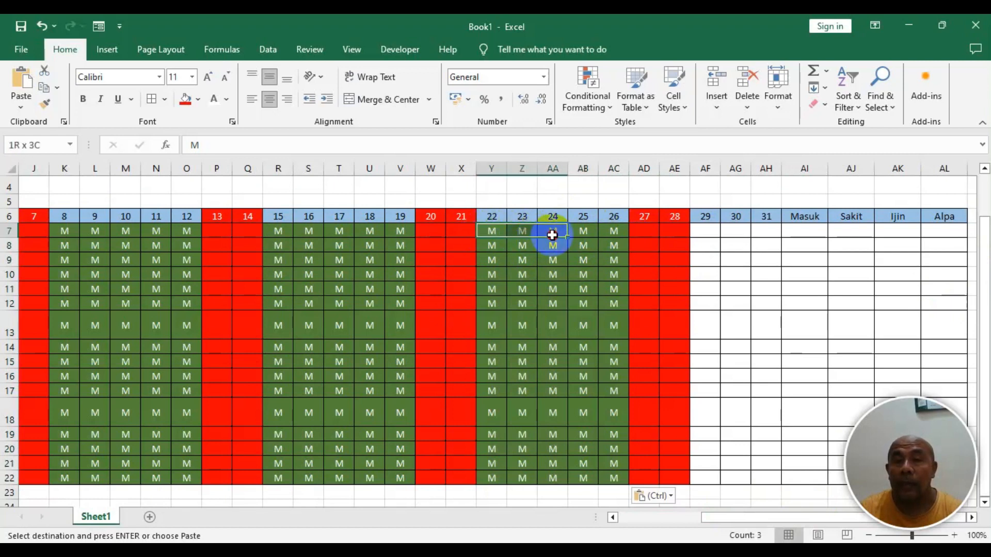
key("ctrl+c")
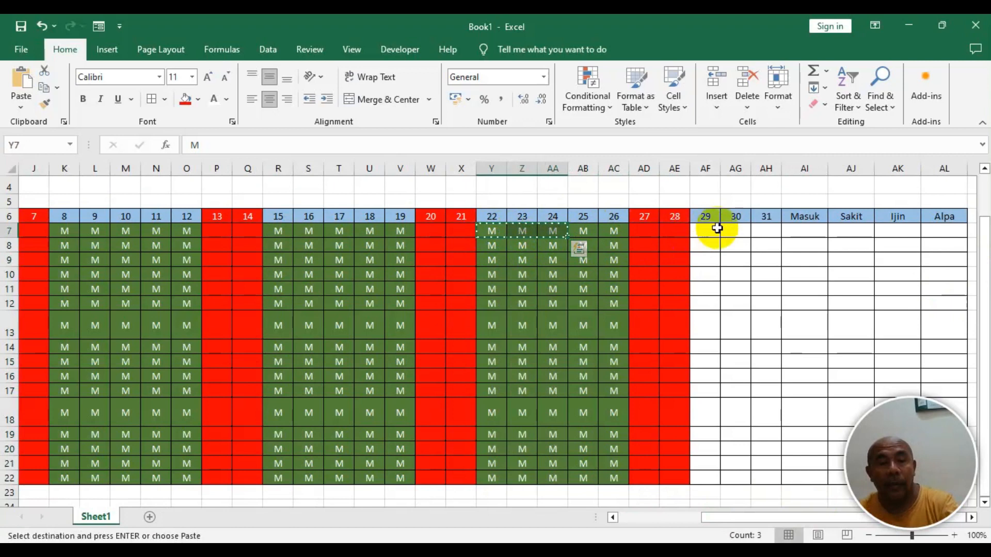
left_click_drag(702, 230, 702, 483)
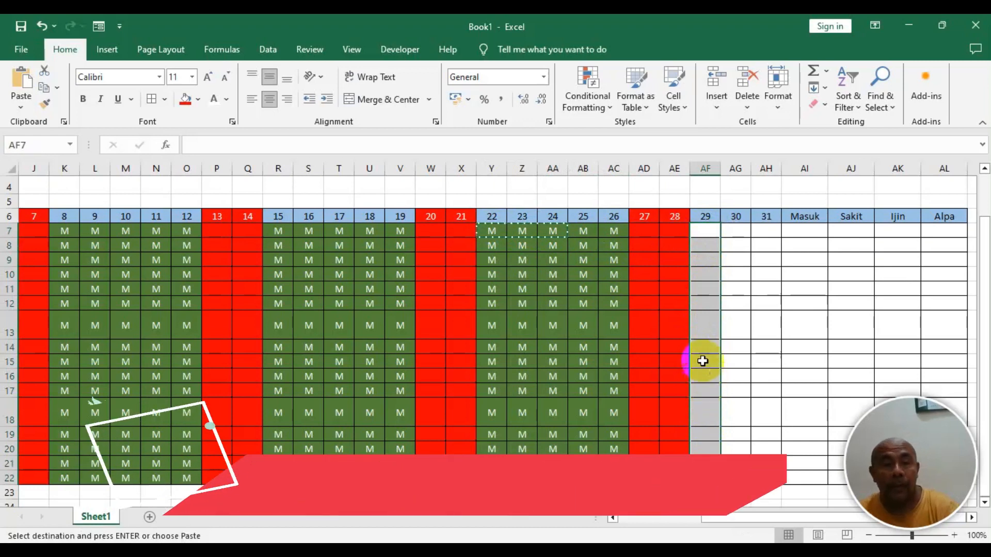
key("ctrl+v")
left_click(703, 268)
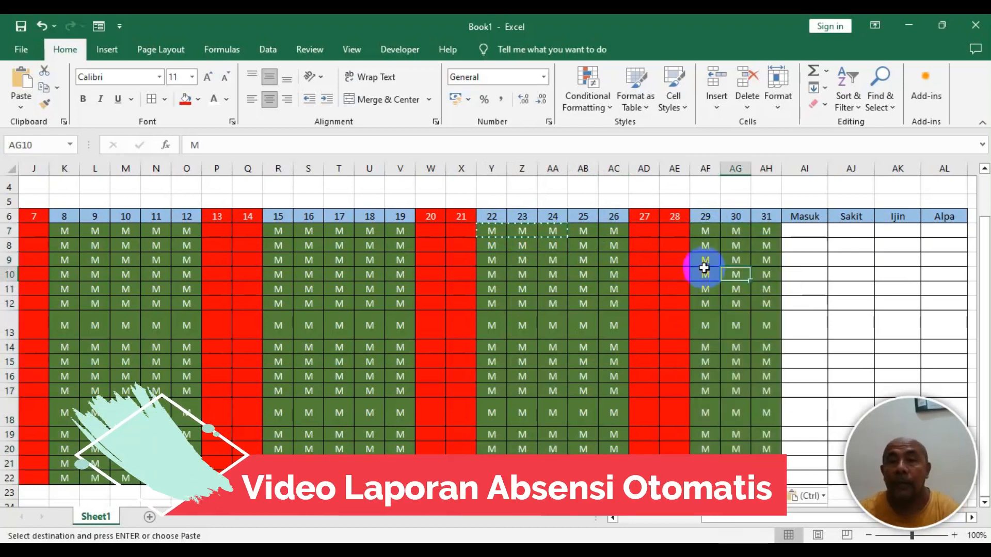
left_click(605, 247)
key("Escape")
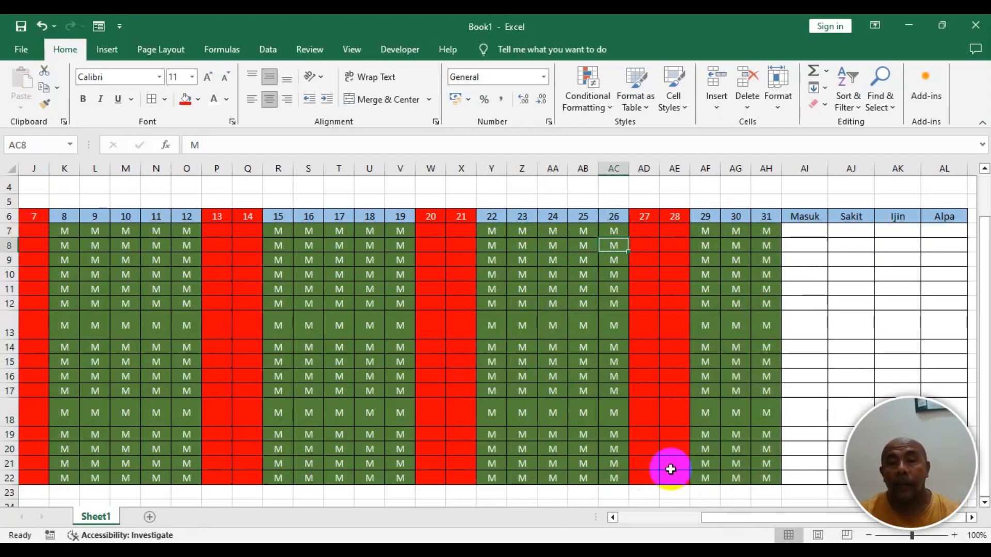
- Replace the second student's day 2 entry with S and day 5 entry with I
left_click_drag(715, 520, 665, 534)
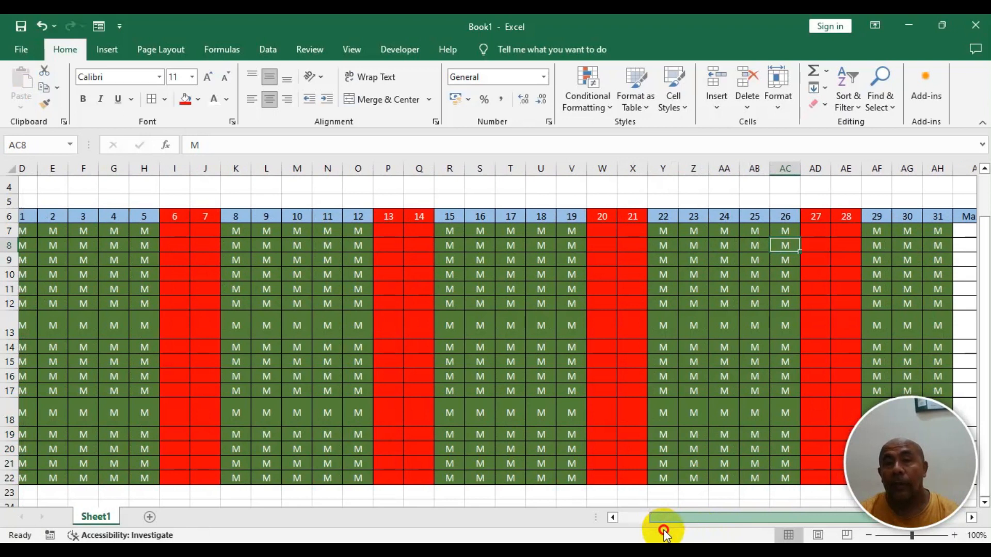
left_click_drag(664, 534, 635, 533)
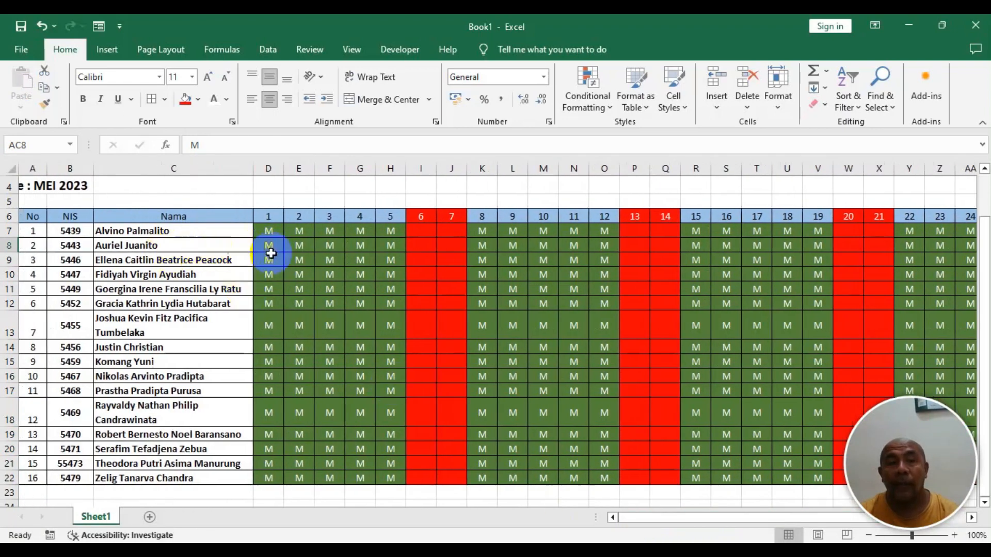
left_click(304, 246)
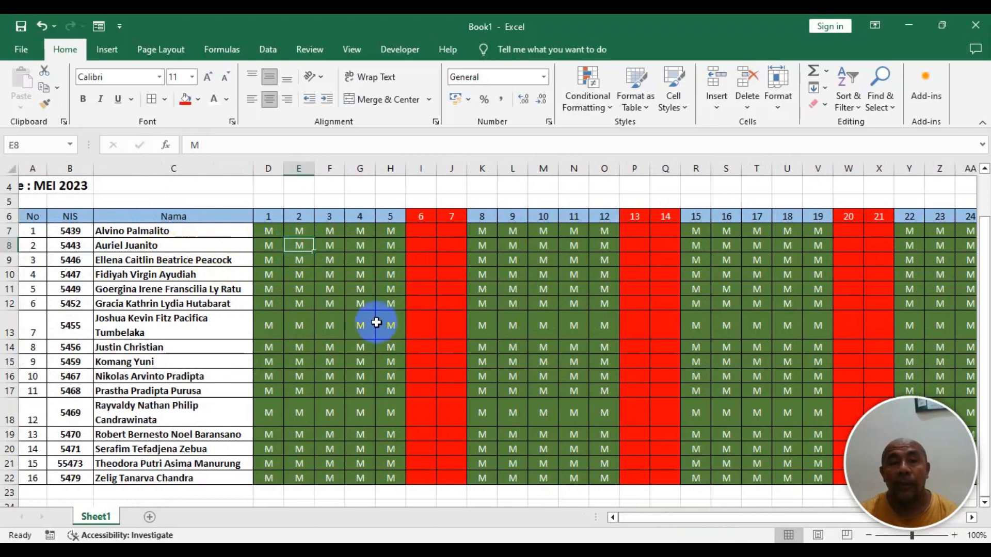
type("S")
key("Tab")
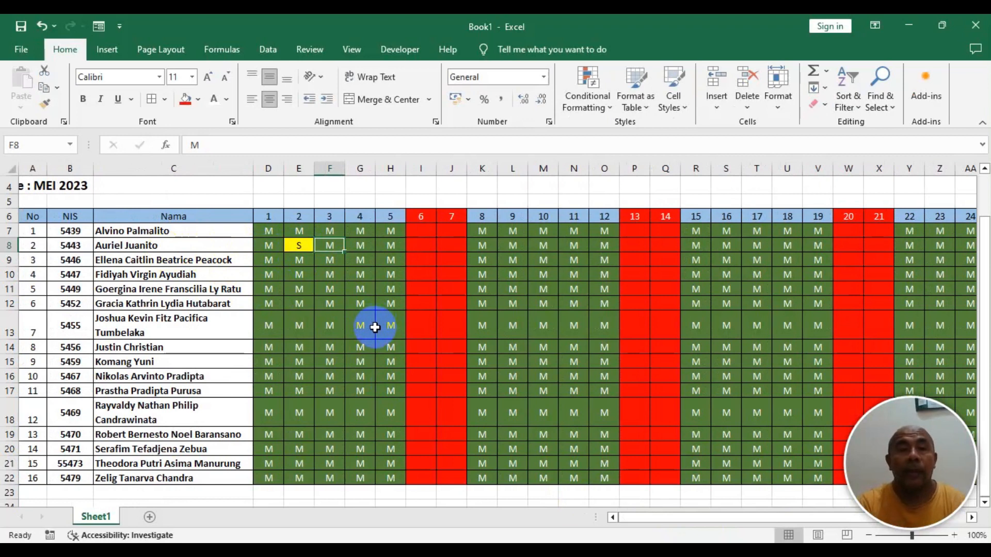
key("Tab")
key("Tab")
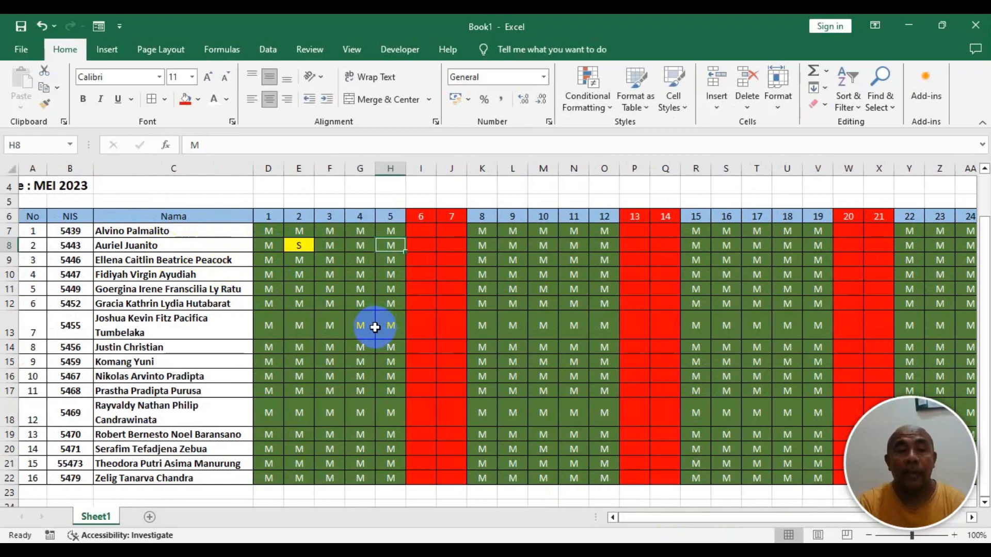
type("I")
- Set the first student's day 9 entry to S and day 12 entry to A
key("Tab")
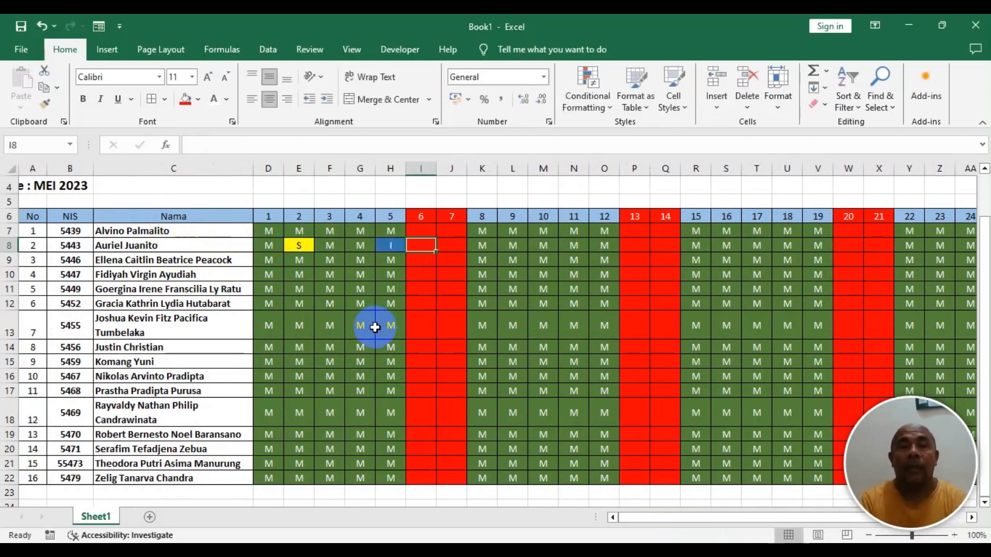
key("Tab")
key("Tab")
key("Tab")
key("Up")
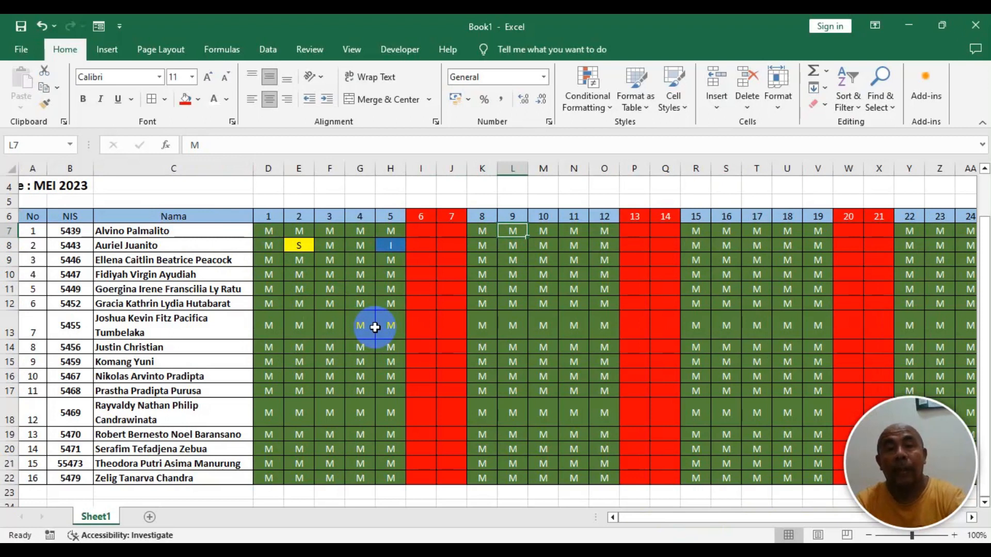
key("Tab")
key("Tab")
key("Tab")
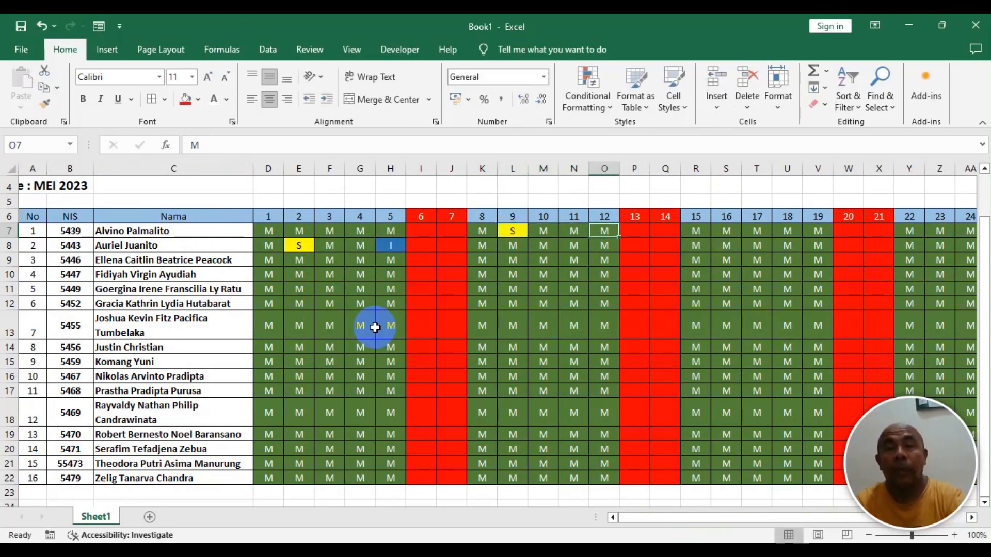
type("A")
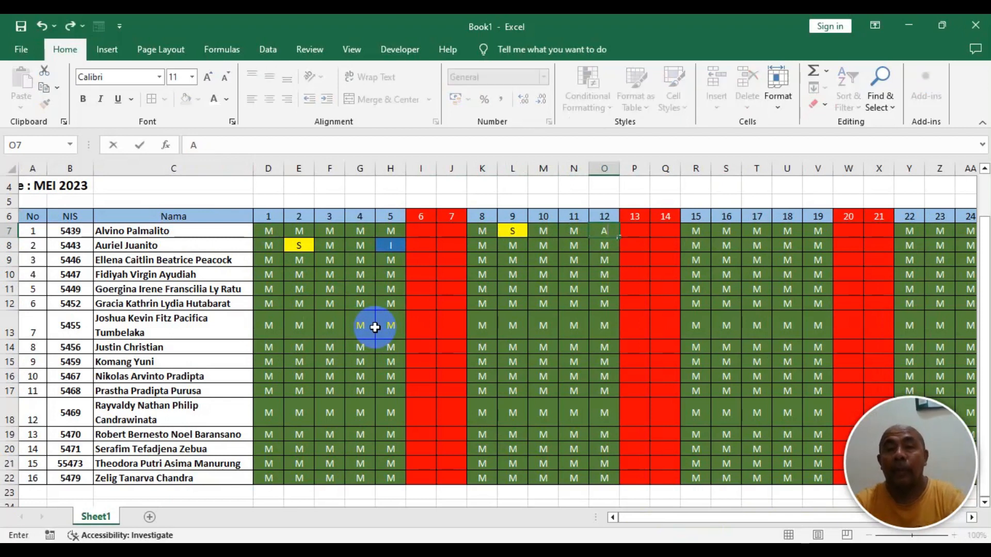
- Enter S codes for the third and fifth students in the day 9 and day 10 columns
key("Tab")
key("Tab")
key("Tab")
key("Tab")
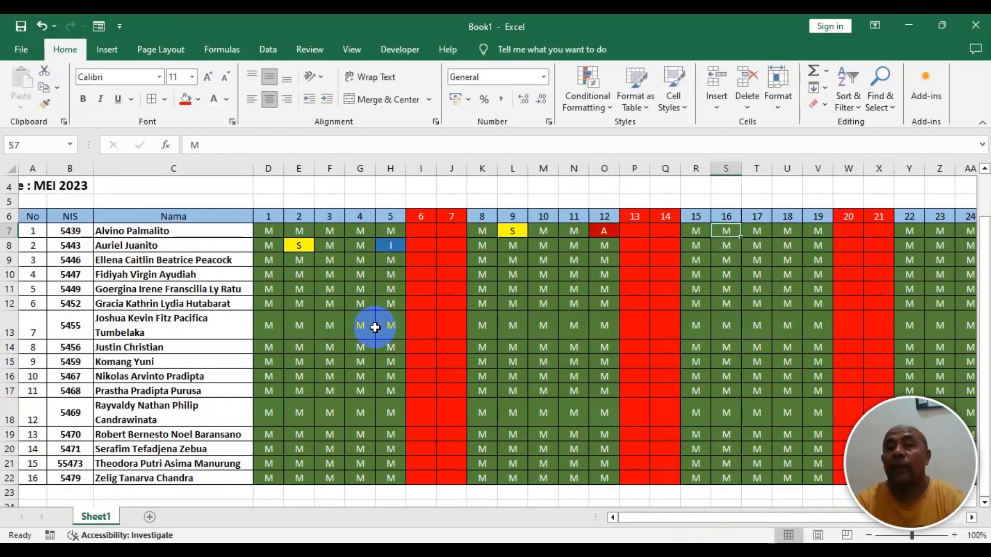
key("Tab")
key("Down")
key("Down")
key("Left")
key("Left")
key("Left")
key("Left")
key("Left")
key("Left")
key("Left")
type("S")
key("Return")
key("Down")
type("S")
- Enter further S codes in the day 9–11 columns for students in rows 14 to 19
key("Left")
type("S")
key("Return")
key("Down")
key("Down")
key("Right")
key("Right")
key("Down")
type("S")
key("Return")
key("Down")
type("S")
key("Left")
key("Left")
key("Down")
type("S")
key("Return")
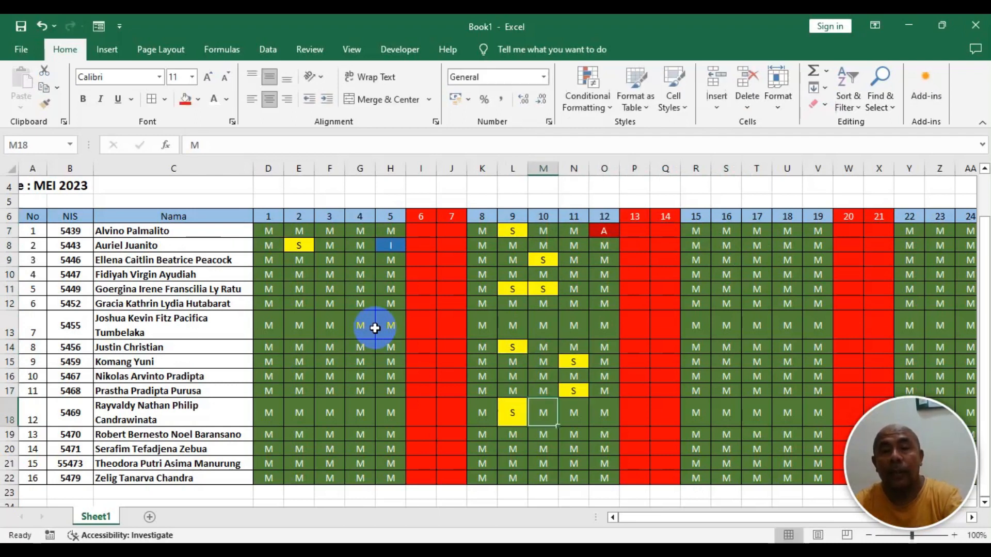
key("Right")
type("S")
key("Right")
key("Right")
key("Up")
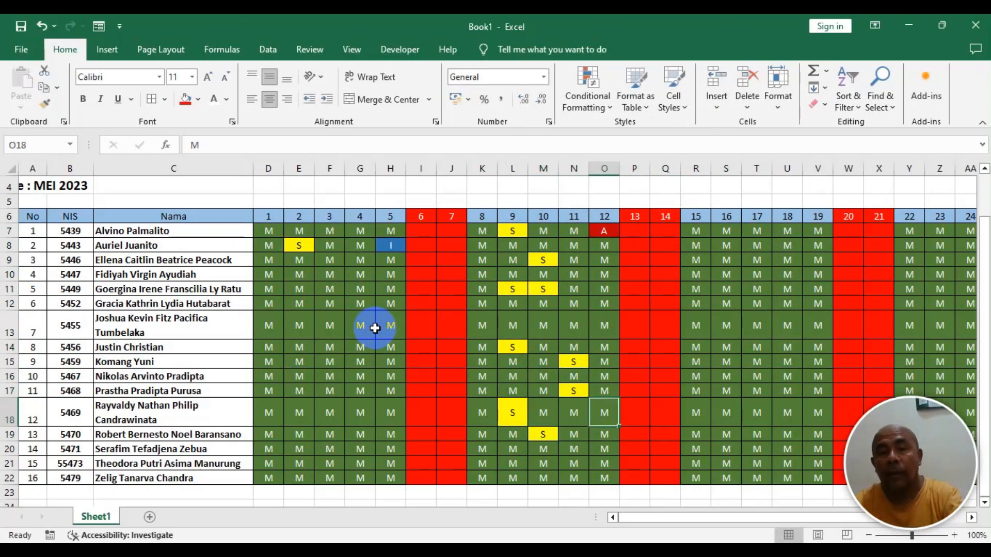
- Enter I codes in the day 12 column for students 12 and 7 and in the day 9 column for student 7
type("I")
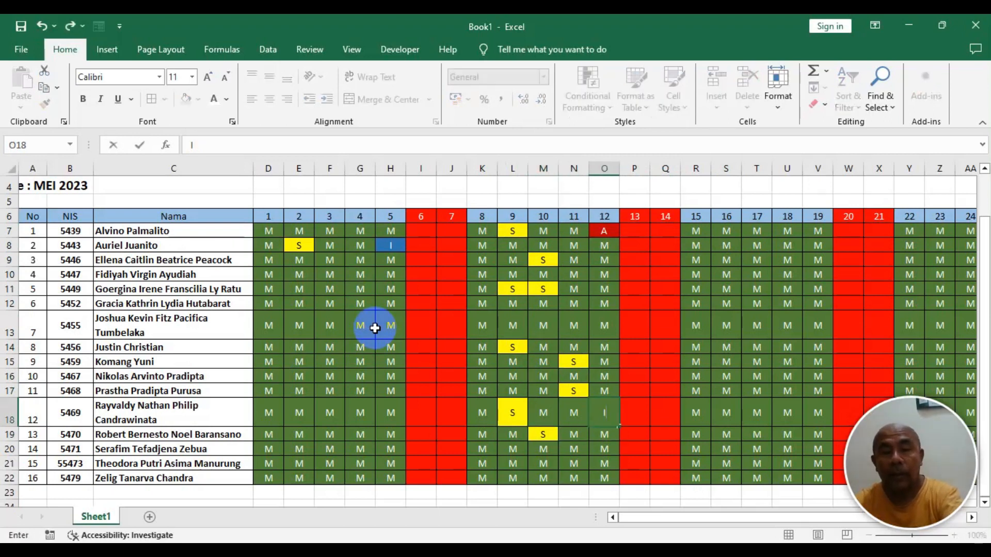
key("Up")
key("Up")
key("Up")
key("Up")
key("Up")
type("I")
key("Left")
key("Left")
key("Left")
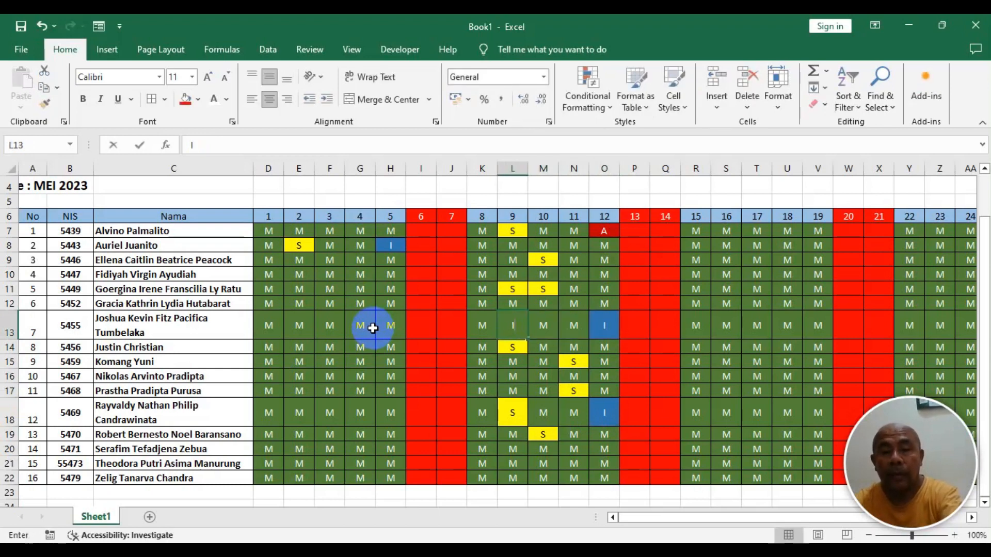
type("I")
key("Up")
key("Left")
key("Left")
key("Left")
key("Left")
key("Left")
- Enter I codes in the day 4 column for students 6 and 4 and in the day 2 column for student 4
type("I")
key("Up")
key("Up")
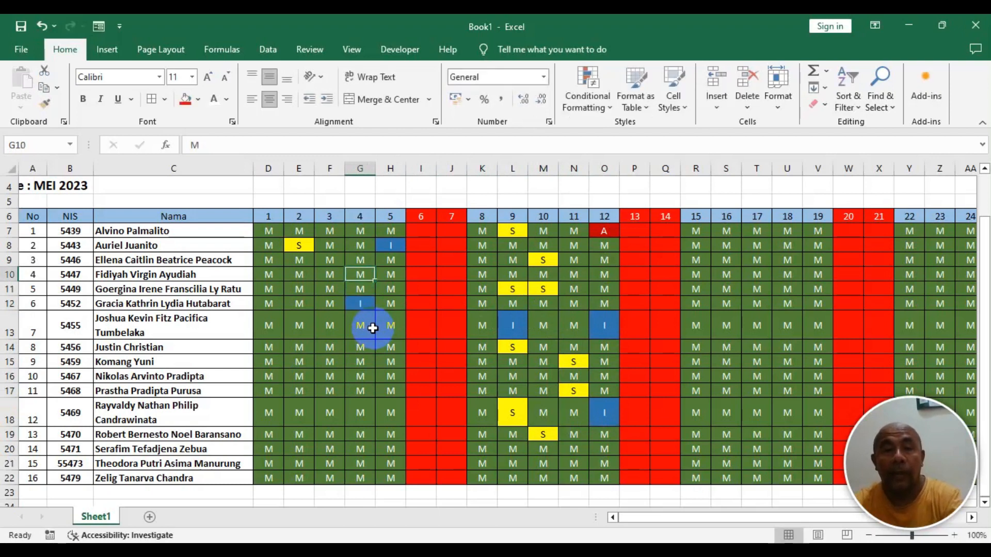
type("I")
key("Left")
key("Left")
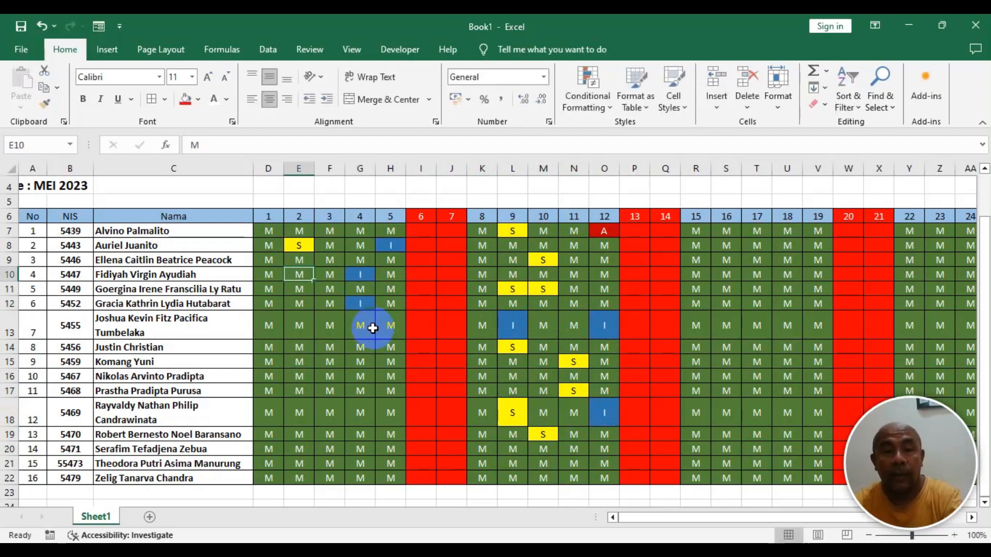
type("I")
key("Down")
key("Down")
key("Down")
key("Down")
key("Down")
key("Down")
key("Down")
key("Down")
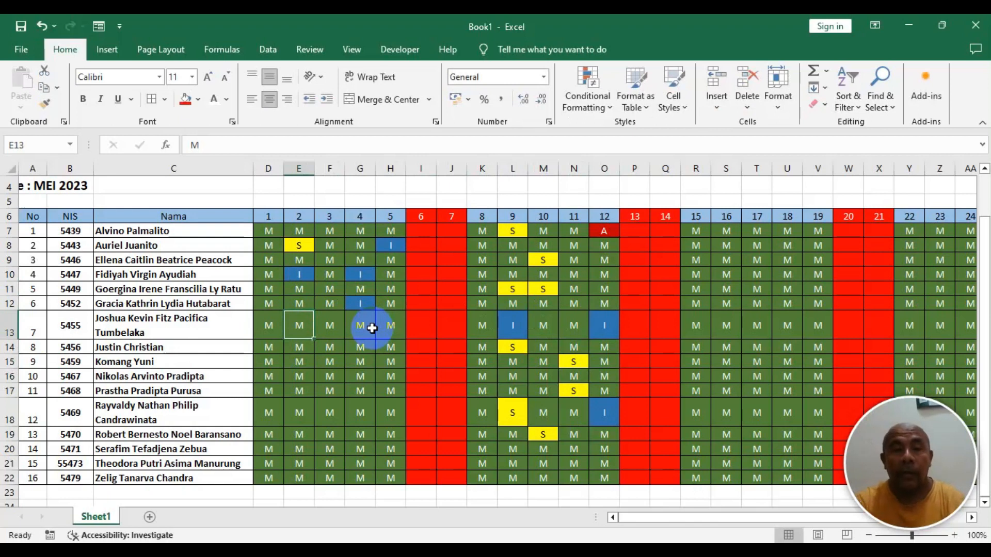
key("Down")
key("Down")
- Enter I codes for student 14 on day 2 and student 15 on day 9
type("I")
key("Right")
key("Right")
key("Right")
key("Right")
key("Right")
key("Right")
key("Right")
key("Down")
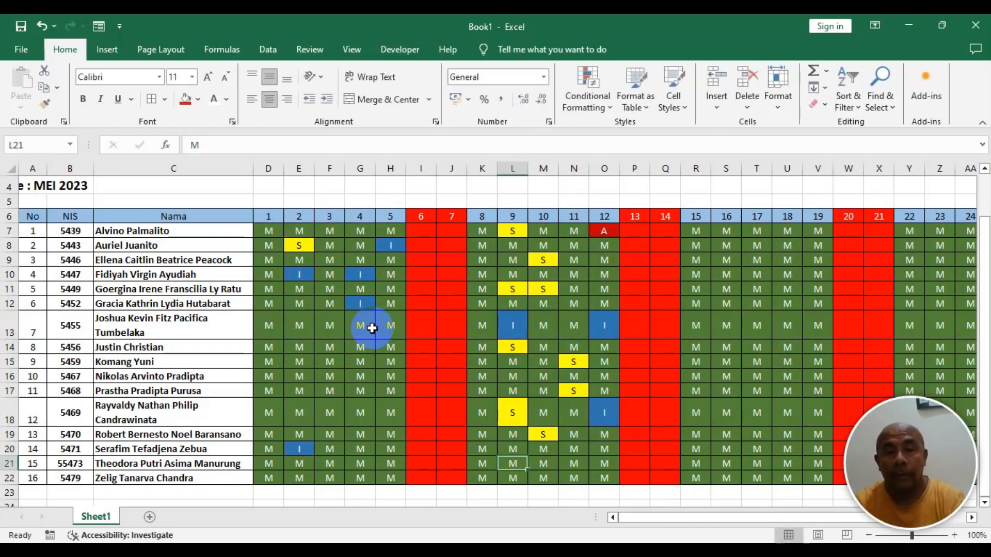
type("I")
key("Right")
key("Right")
key("Down")
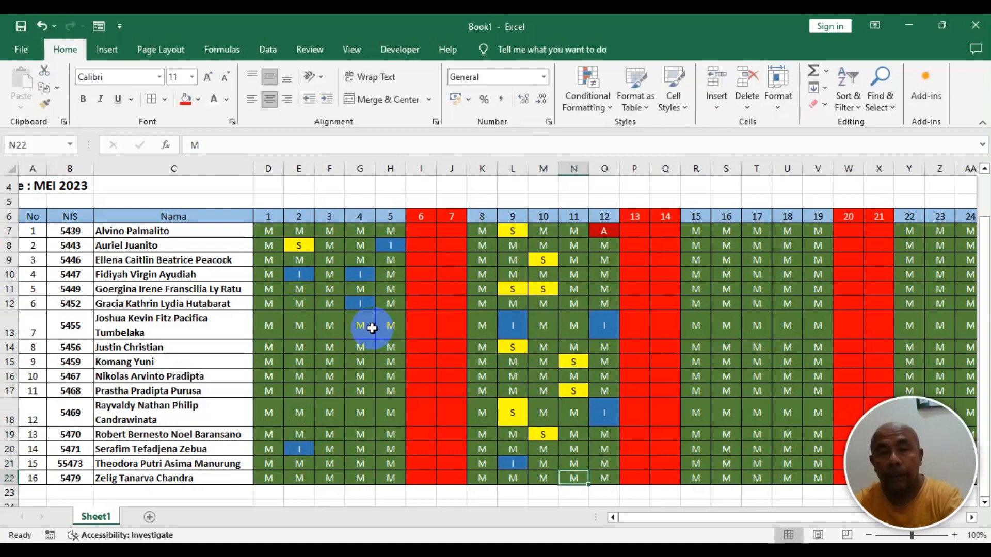
- Enter A codes for student 16 on day 11 and student 15 on day 12
type("A")
key("Right")
key("Up")
type("A")
- Browse across the table to the Masuk, Sakit, Ijin and Alpa summary columns and back to the start
key("Right")
key("Right")
key("Right")
key("Right")
key("Right")
key("Right")
key("Right")
key("Right")
key("Right")
key("Right")
key("Right")
key("Right")
key("Right")
key("Right")
key("Right")
key("Right")
key("Right")
key("Right")
key("Right")
key("Right")
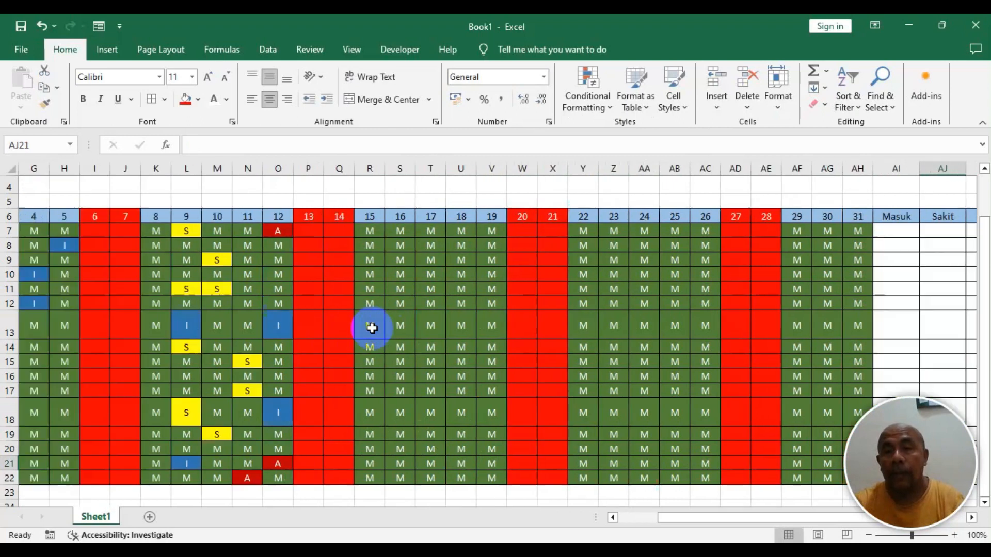
key("Left")
key("Left")
key("Left")
key("Left")
key("Left")
key("Left")
key("Left")
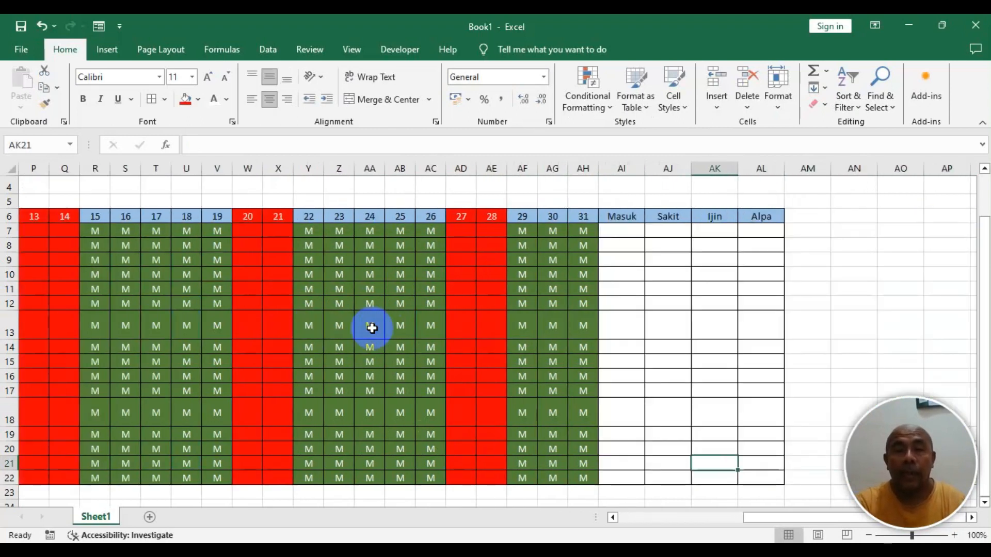
key("Left")
key("Left")
key("Left")
key("Left")
key("Left")
key("Left")
key("Left")
key("Left")
key("Left")
key("Left")
key("Left")
key("Left")
key("Left")
key("Left")
key("Left")
key("Left")
key("Left")
key("Left")
key("Left")
key("Left")
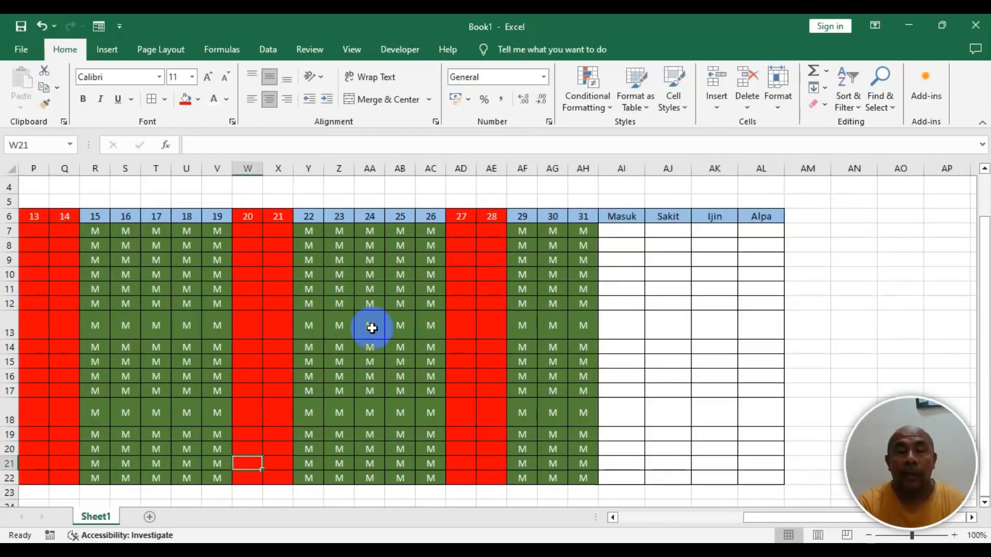
key("Left")
key("Left")
key("Left")
key("Left")
key("Left")
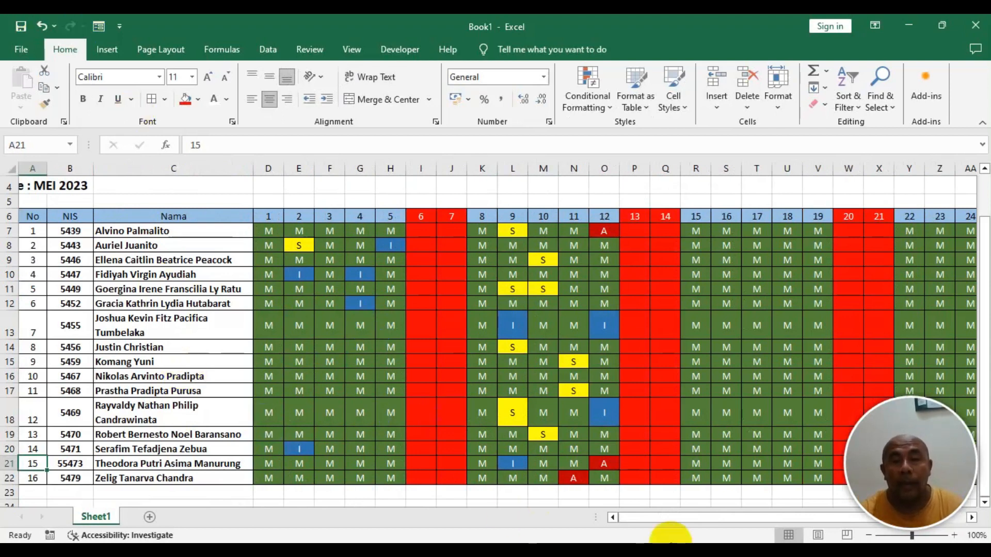
- Left-align the four title lines in cells A1 to A4
scroll(108, 284, "up", 1)
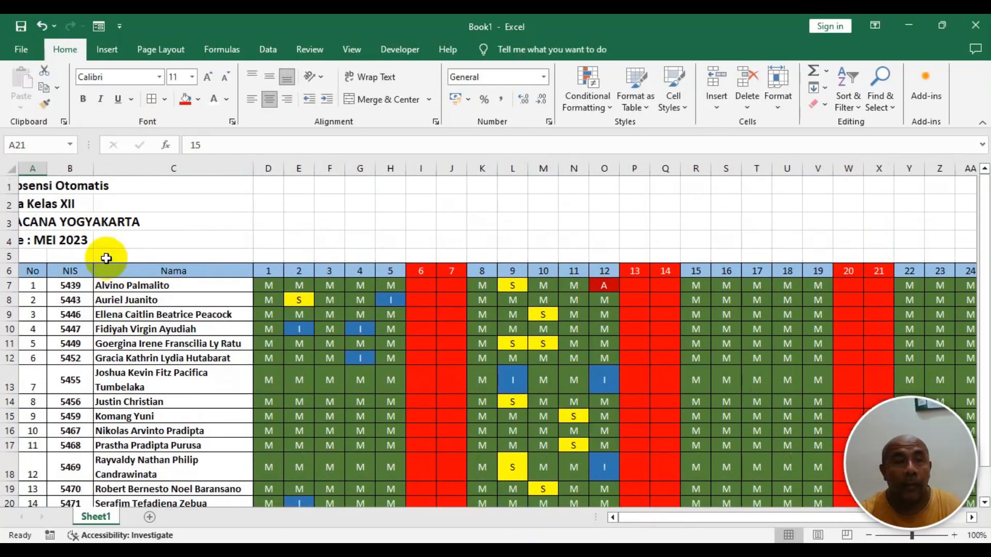
left_click(30, 240)
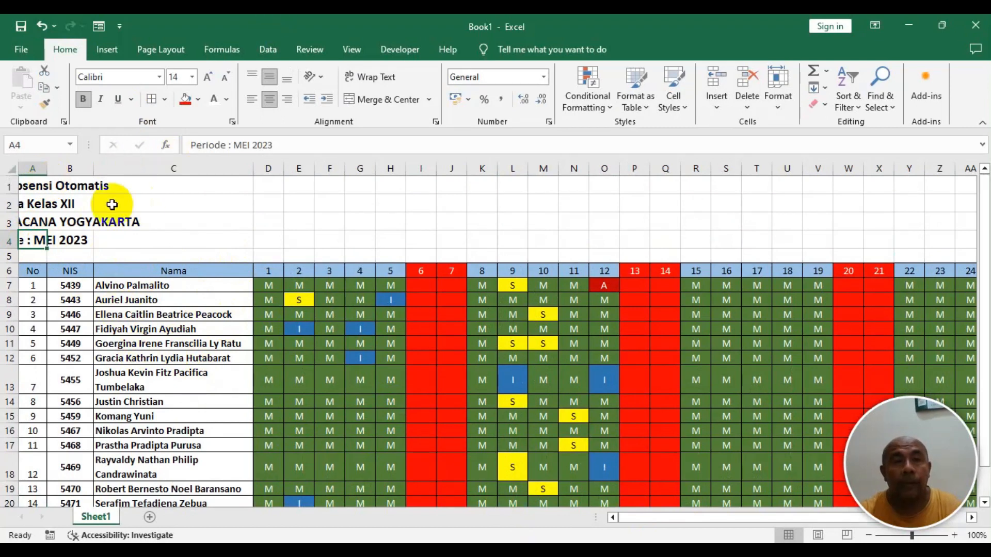
left_click_drag(22, 191, 39, 243)
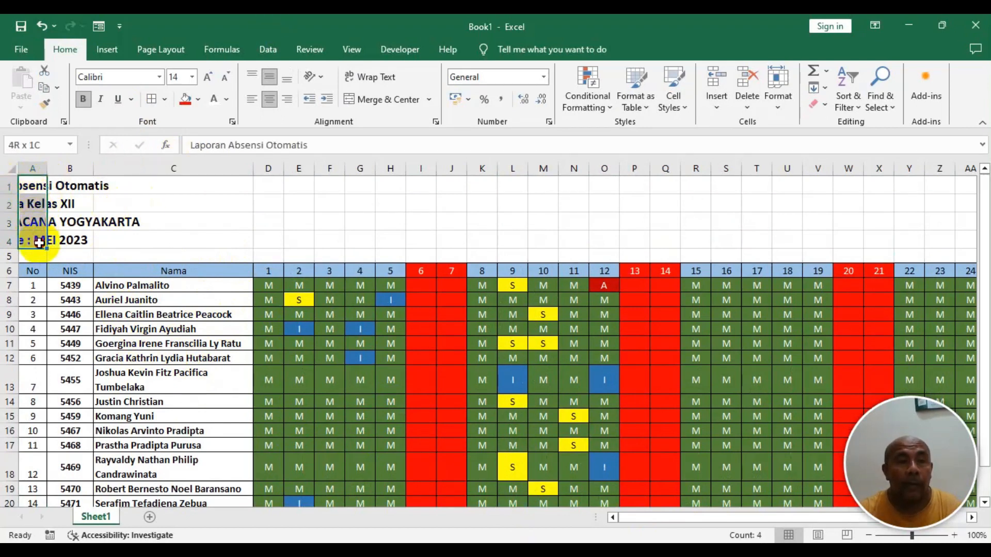
left_click(252, 99)
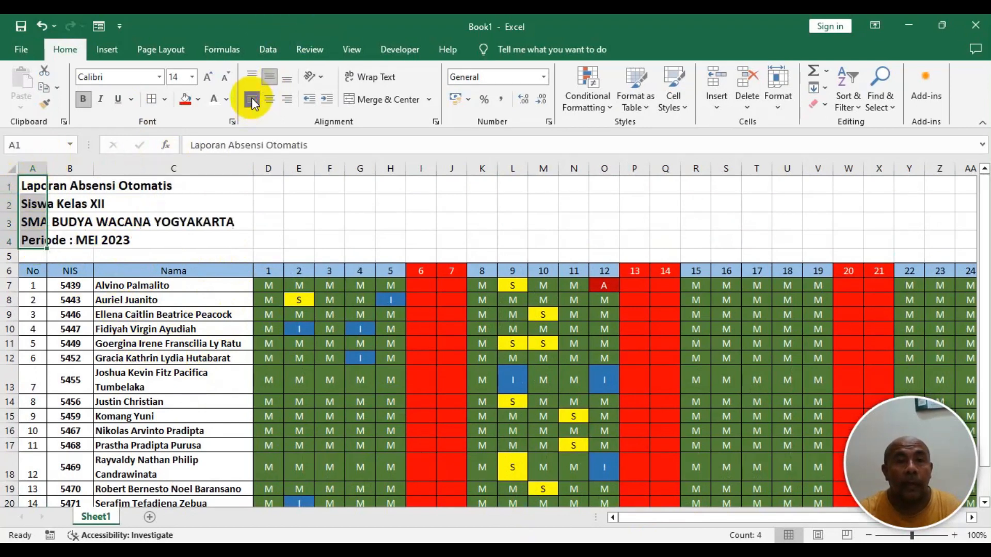
left_click(107, 221)
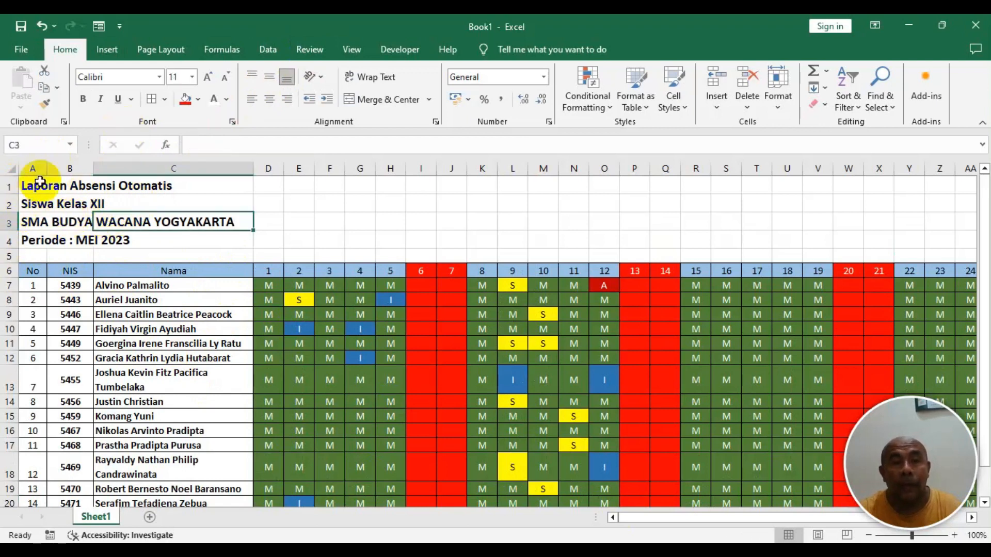
left_click_drag(29, 181, 39, 245)
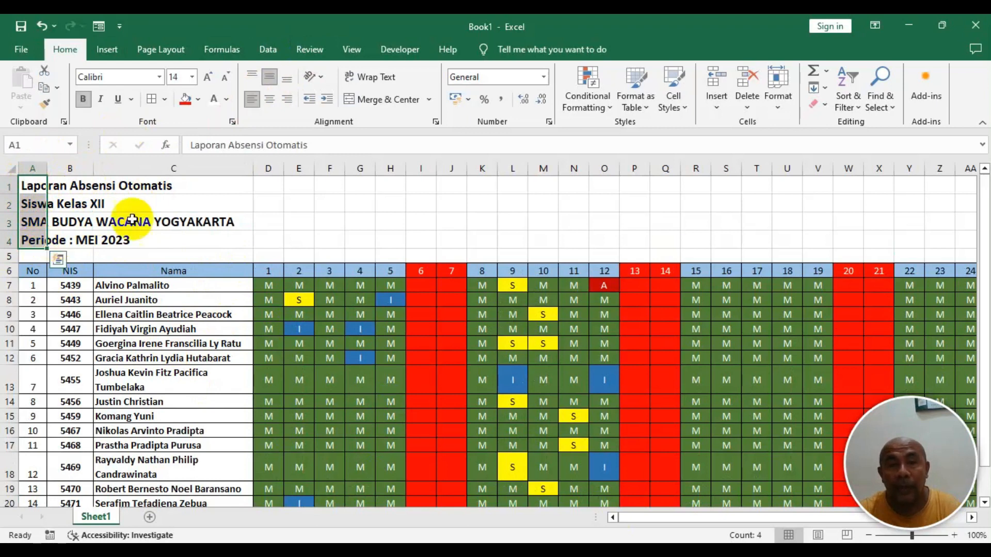
left_click(200, 202)
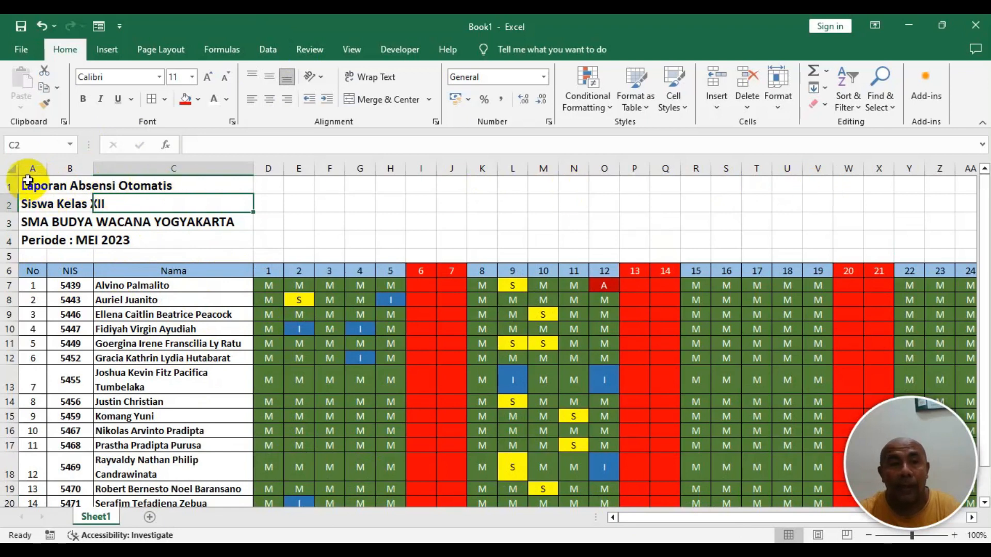
left_click_drag(32, 181, 39, 238)
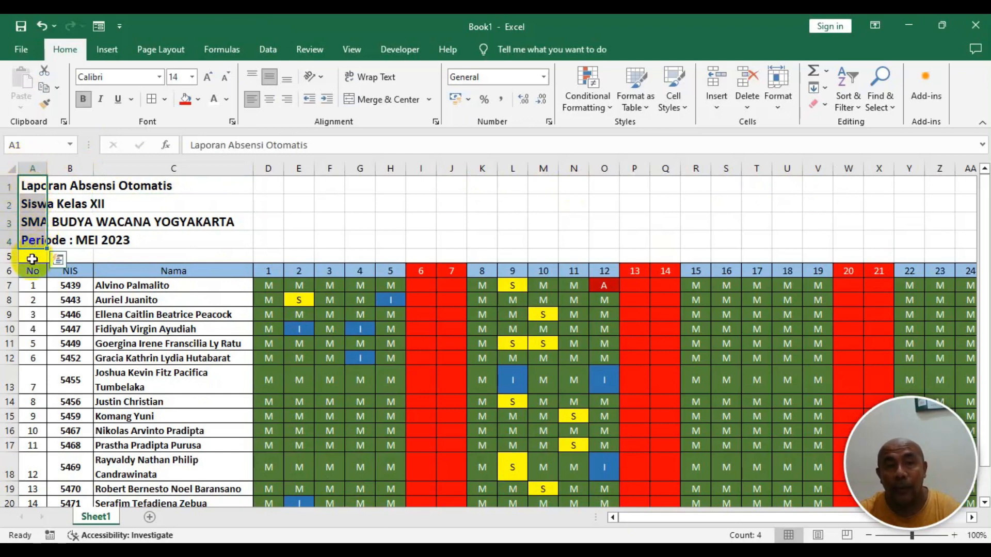
left_click(28, 222)
- Center the title lines across columns A to AL of rows 1 to 4 using Center Across Selection
left_click_drag(27, 185, 890, 242)
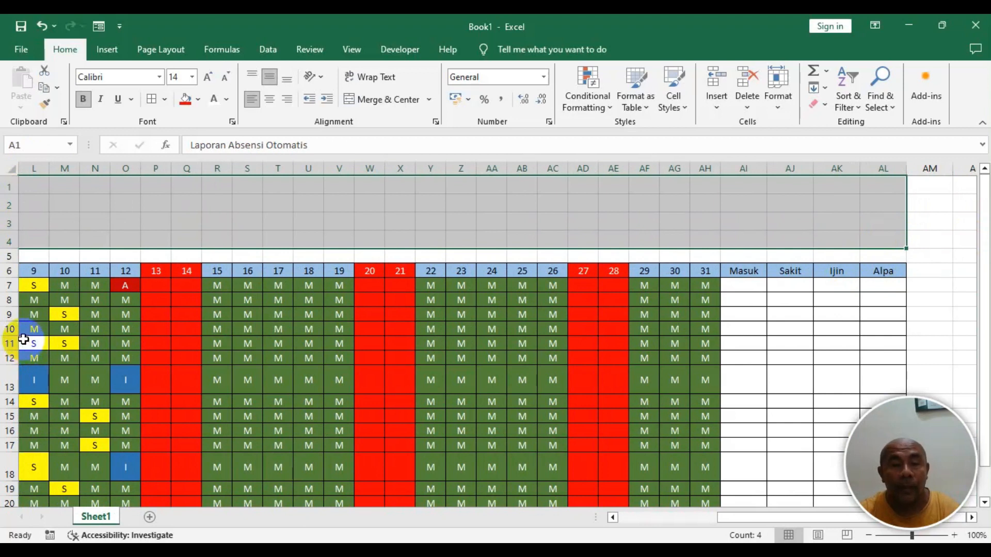
key("ctrl+q")
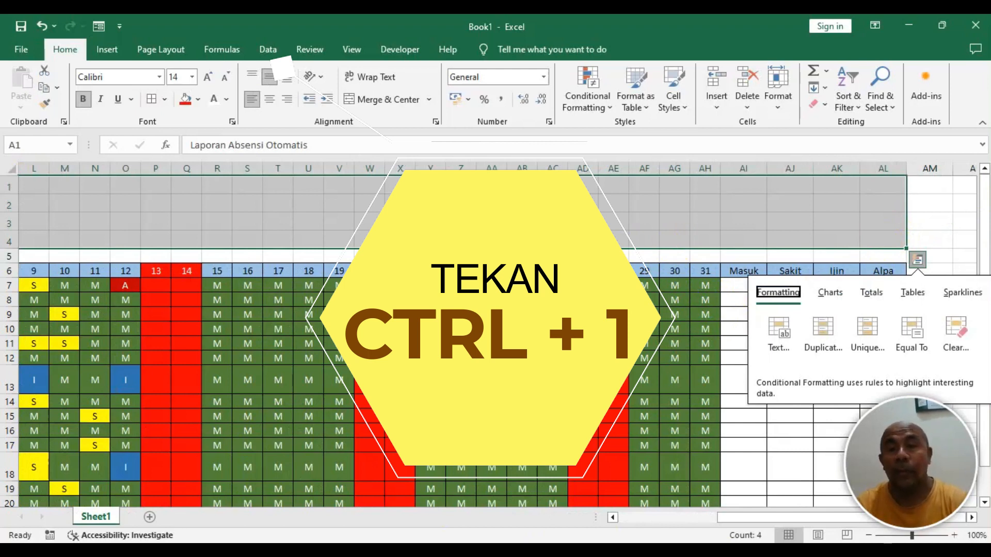
left_click(963, 243)
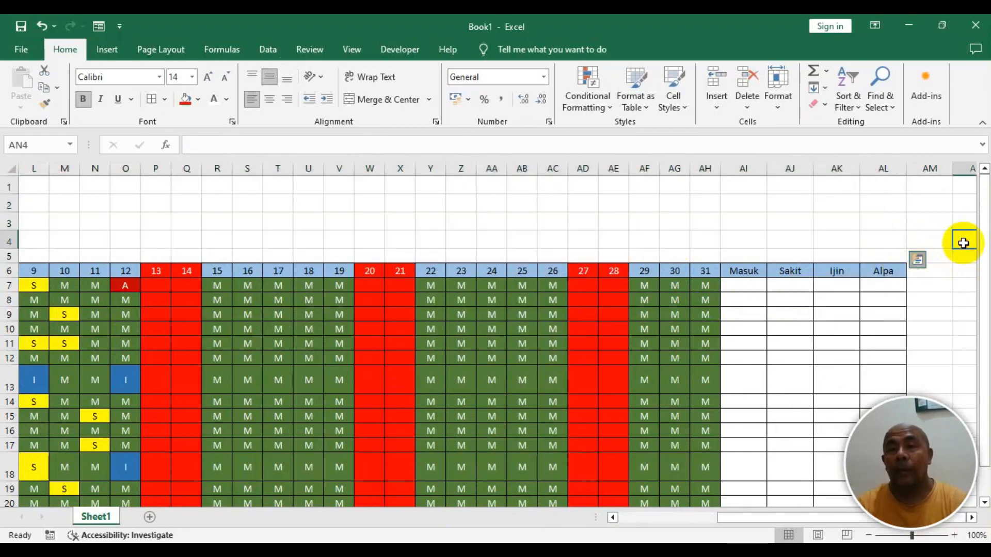
left_click_drag(891, 242, 10, 186)
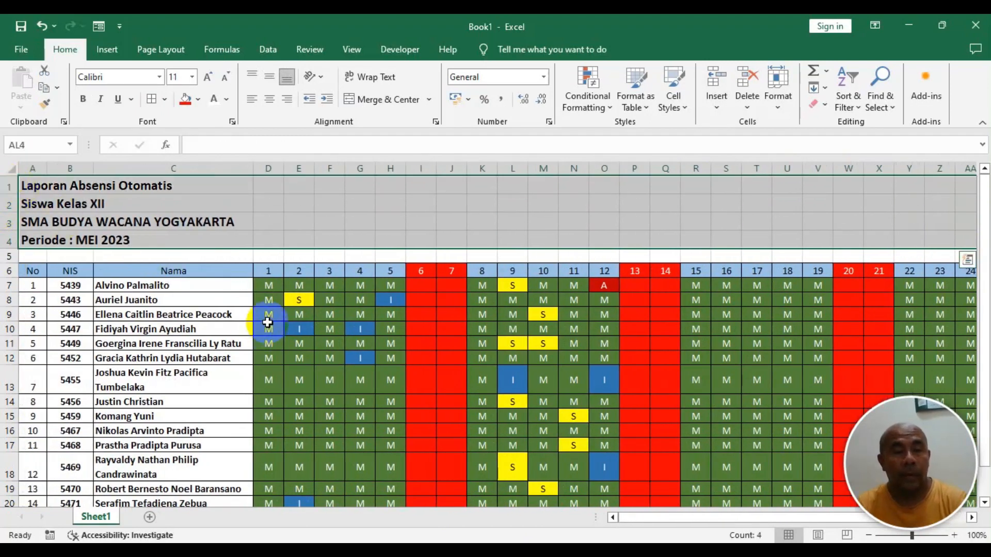
key("ctrl+1")
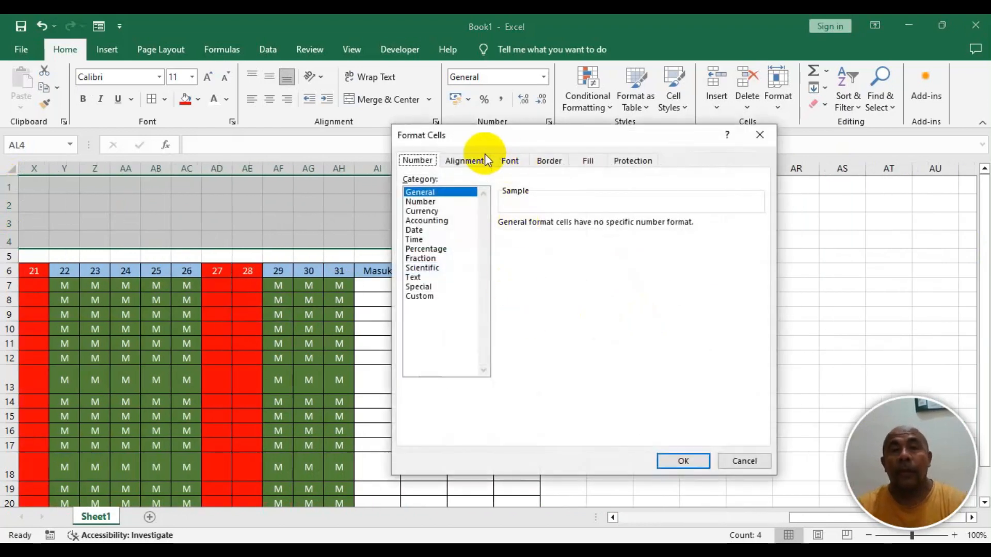
left_click(457, 161)
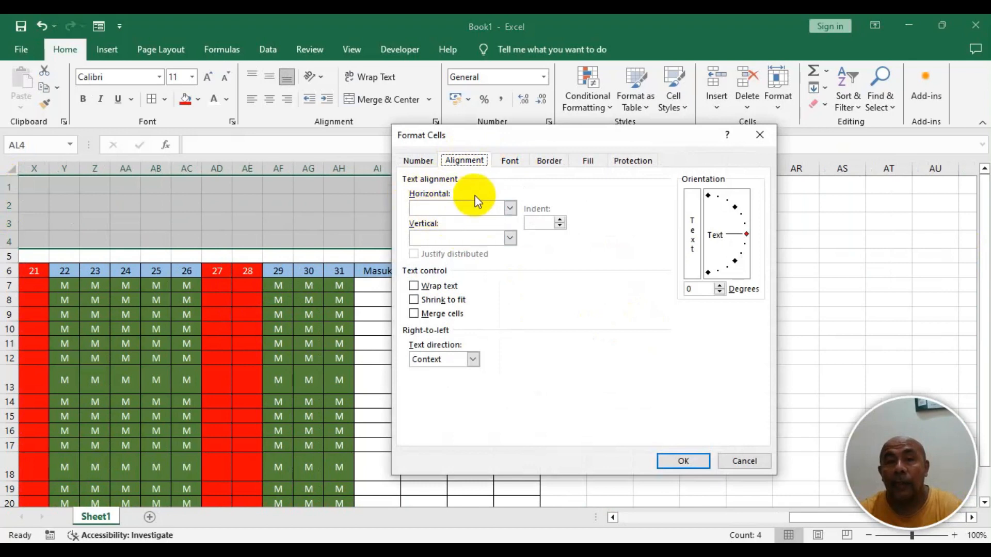
left_click(511, 208)
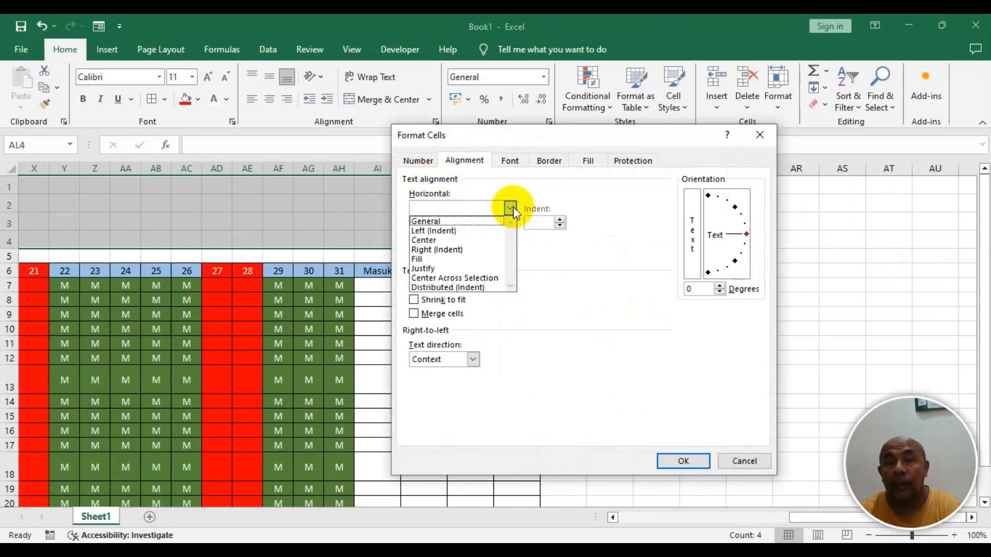
left_click(490, 277)
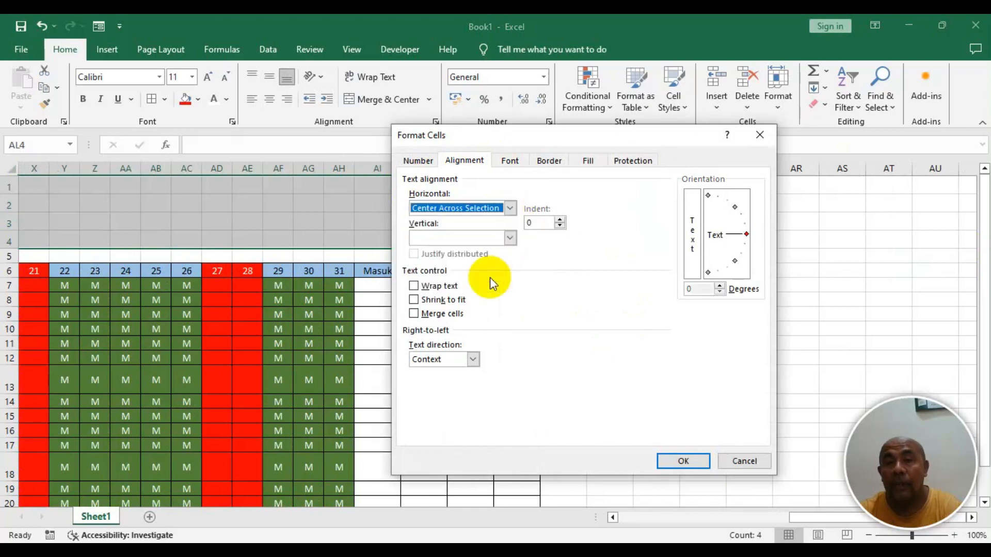
left_click(679, 465)
left_click_drag(801, 517, 596, 508)
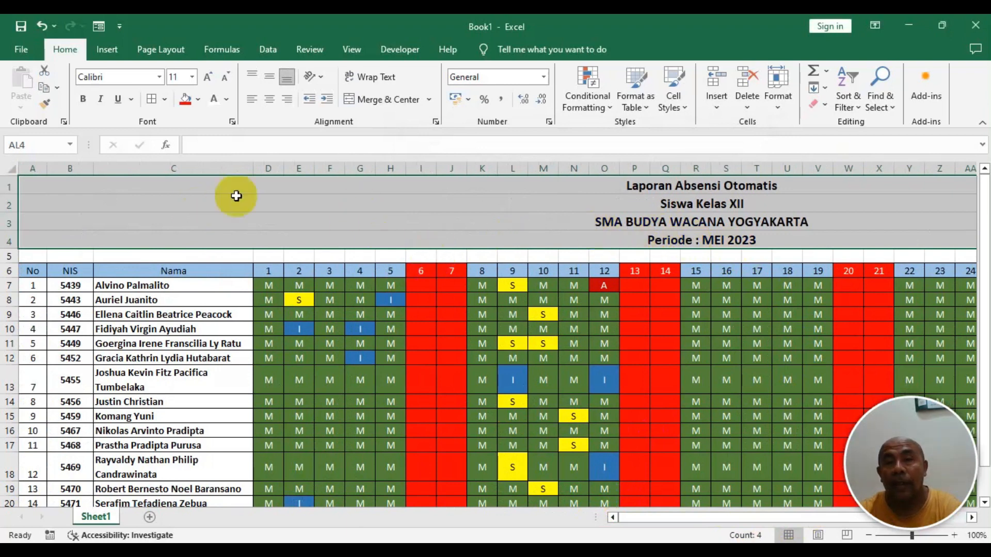
- Increase the title lines' font size to 18 pt
left_click(33, 188)
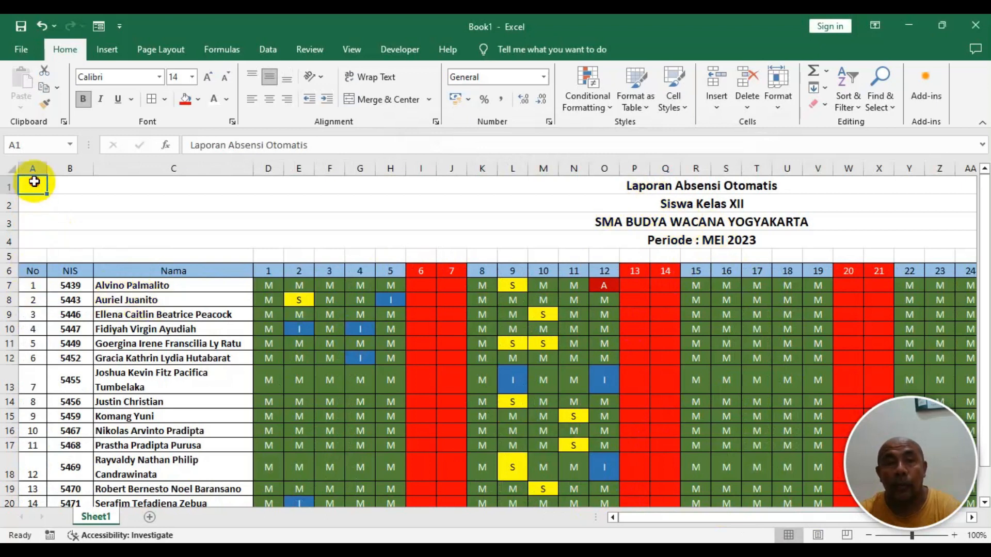
left_click_drag(33, 182, 40, 239)
left_click_drag(33, 187, 33, 241)
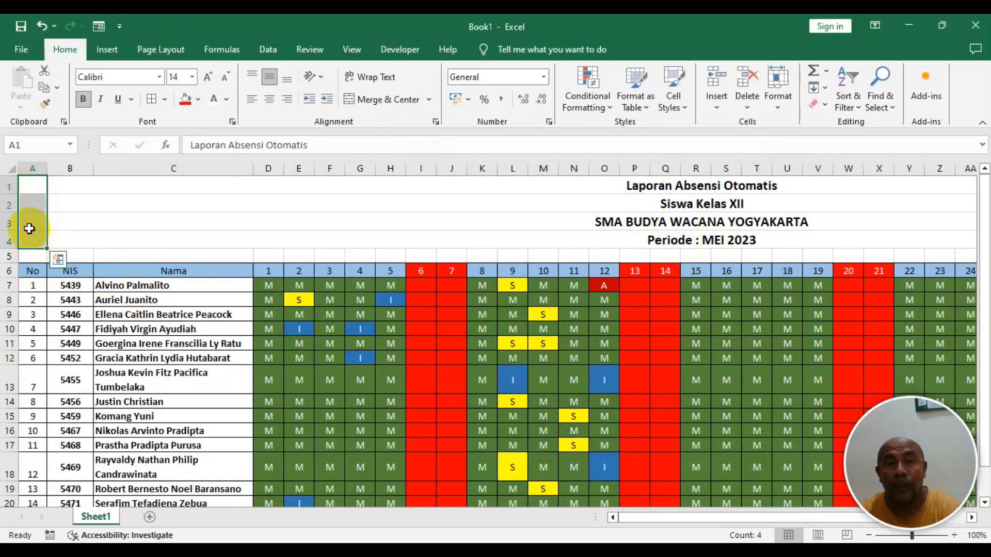
left_click(208, 78)
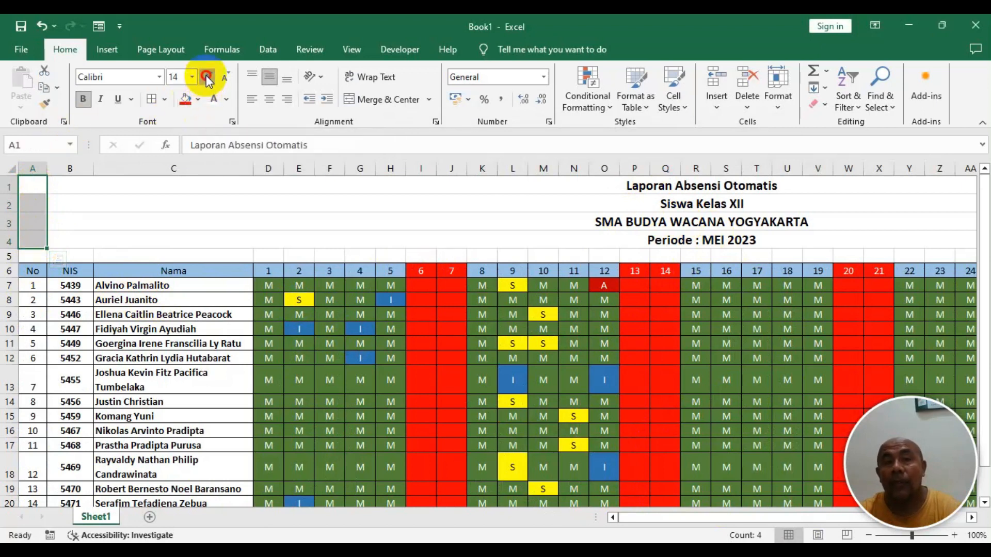
left_click(209, 78)
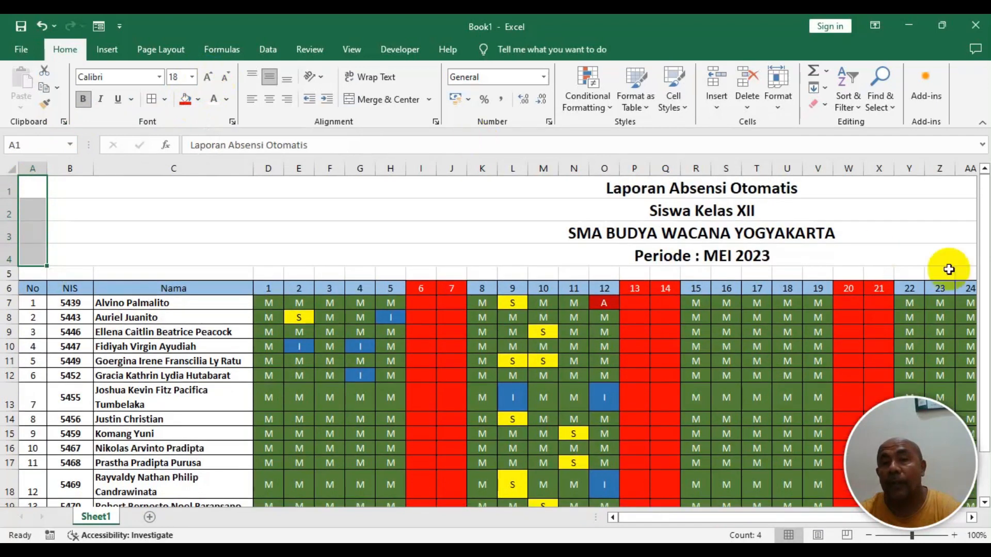
left_click(273, 308)
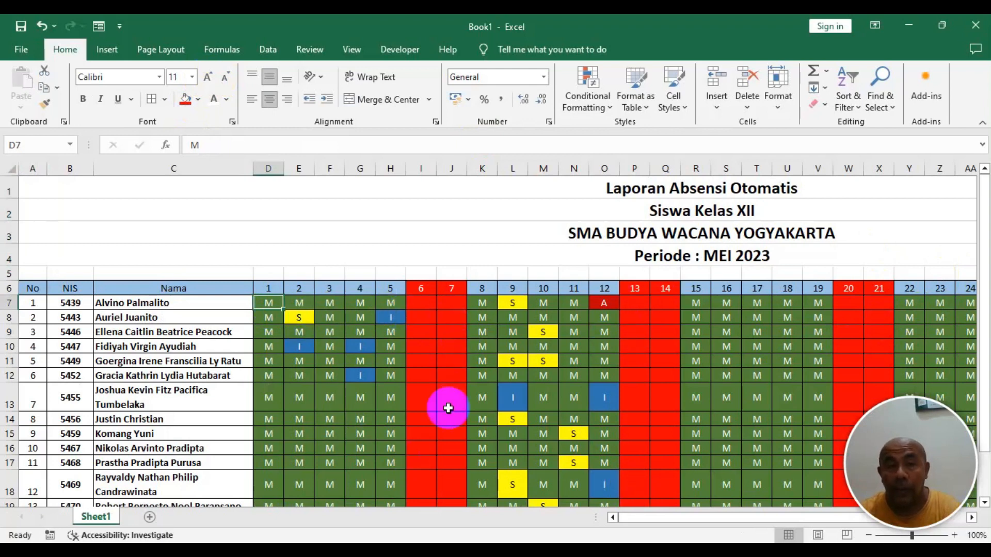
left_click_drag(640, 519, 587, 502)
left_click_drag(231, 514, 77, 508)
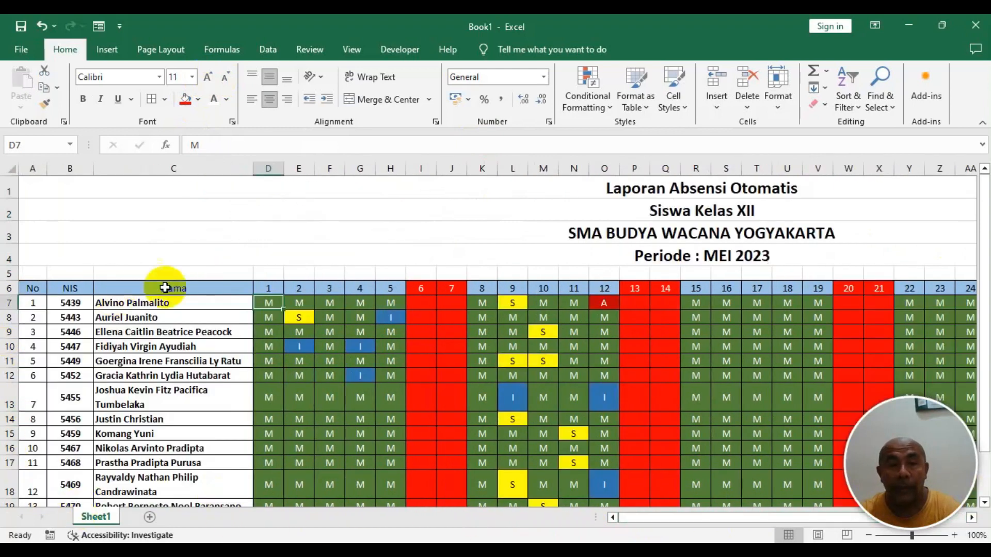
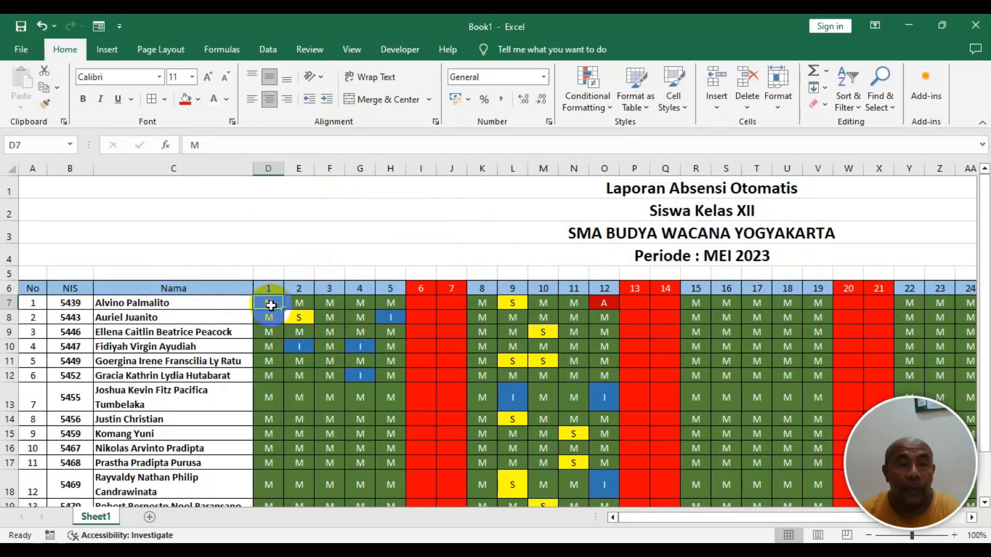
- Freeze panes at cell D7 so the row headers and name columns stay visible while scrolling
left_click(356, 50)
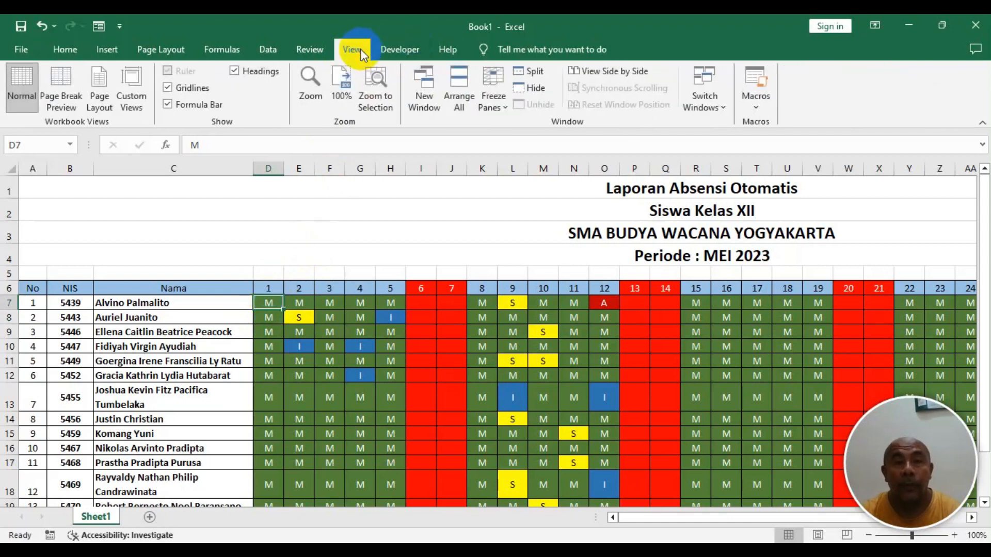
left_click(499, 101)
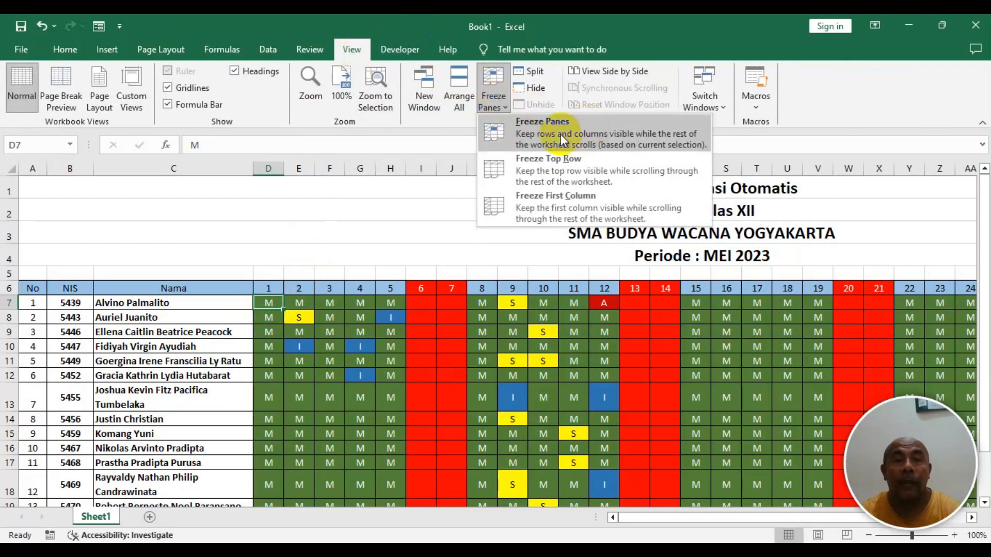
left_click(561, 134)
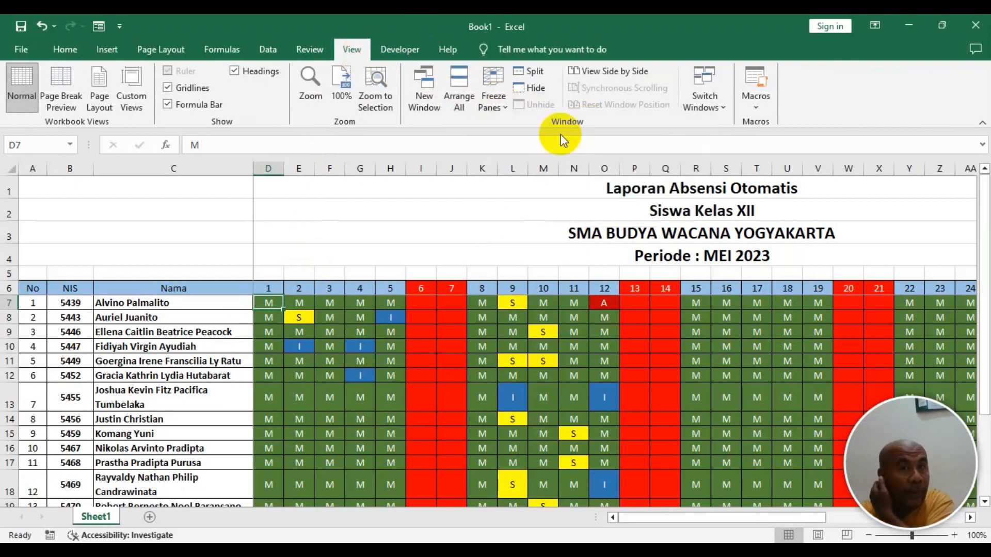
left_click_drag(630, 508, 942, 515)
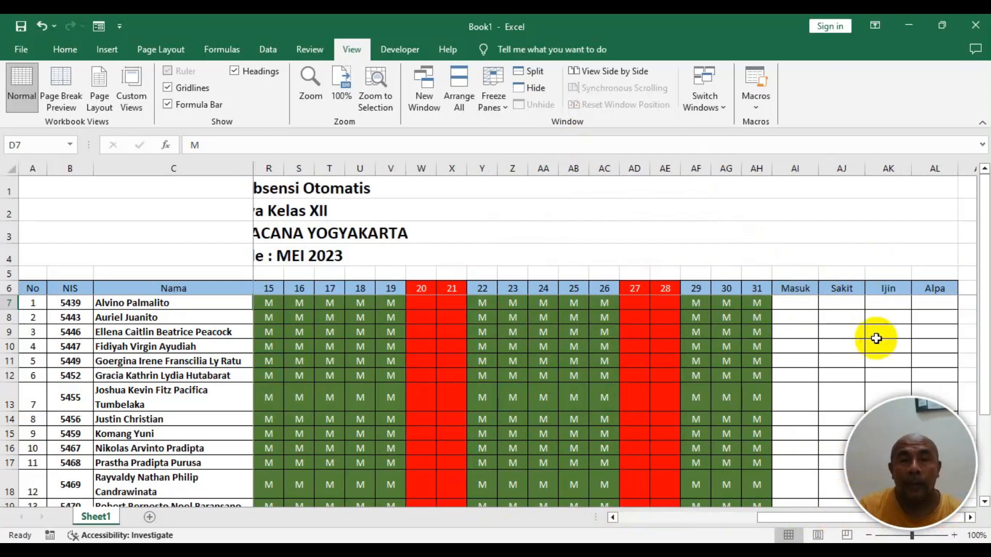
left_click(790, 303)
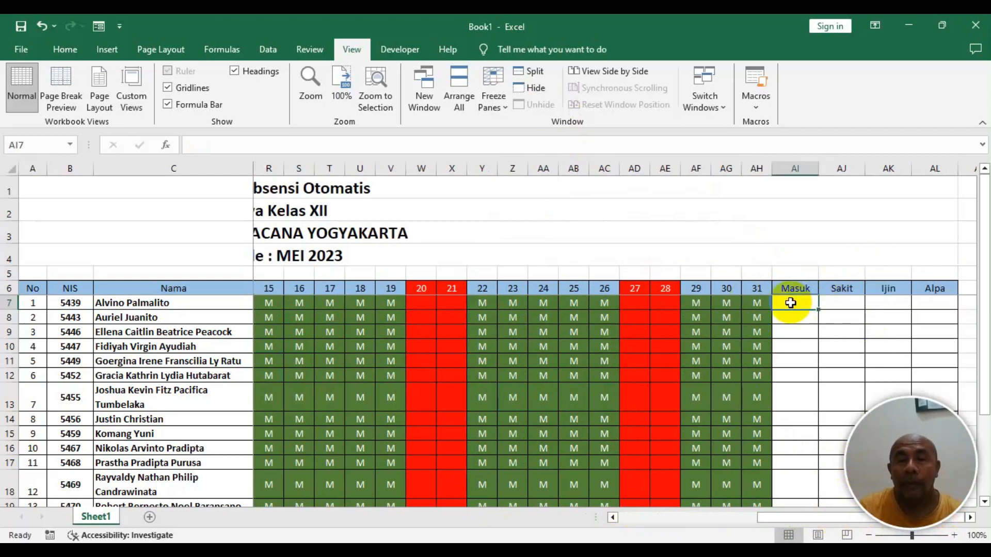
left_click_drag(771, 517, 534, 513)
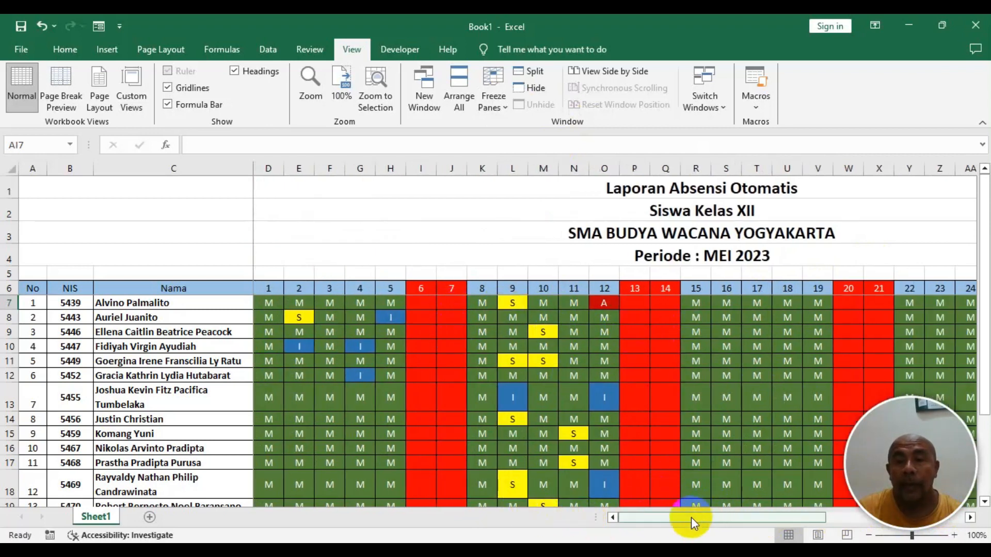
left_click_drag(686, 513, 920, 513)
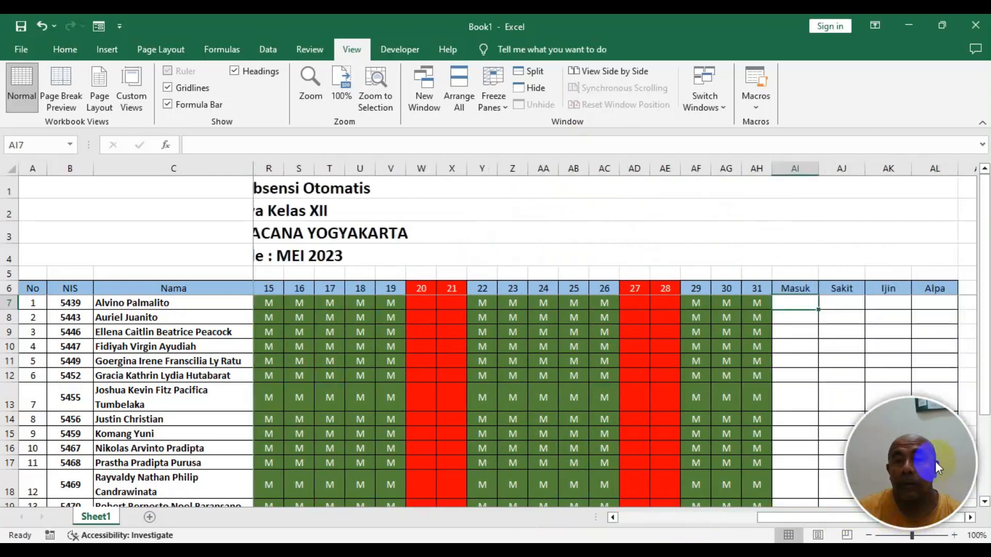
- Move a selected block of the Sakit, Ijin and Alpa cells and undo the move
left_click_drag(952, 415, 844, 345)
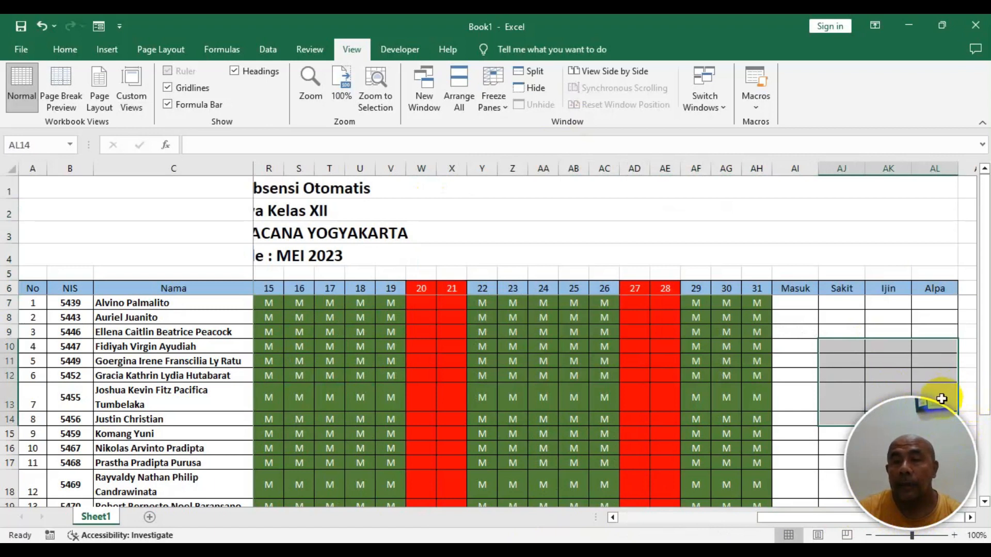
left_click_drag(958, 410, 525, 254)
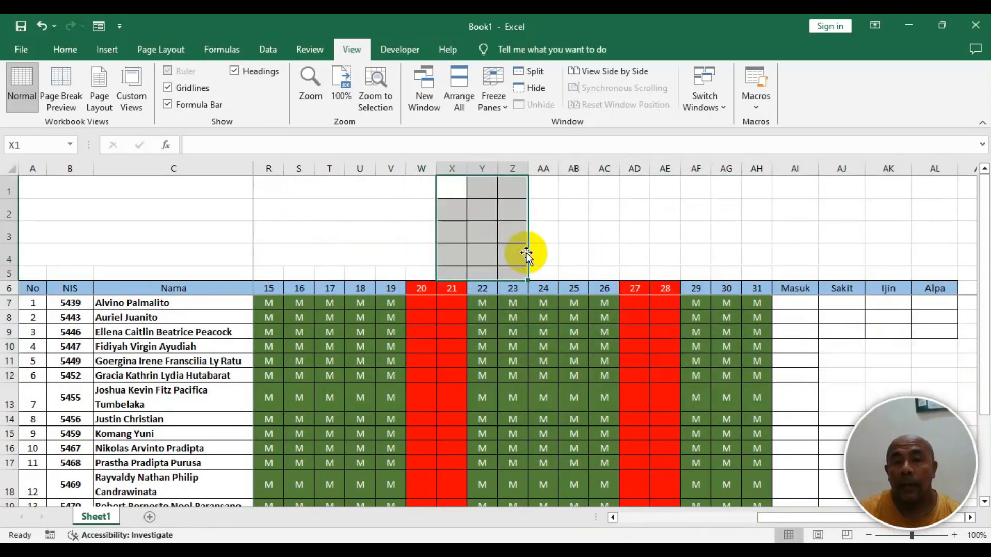
key("ctrl+z")
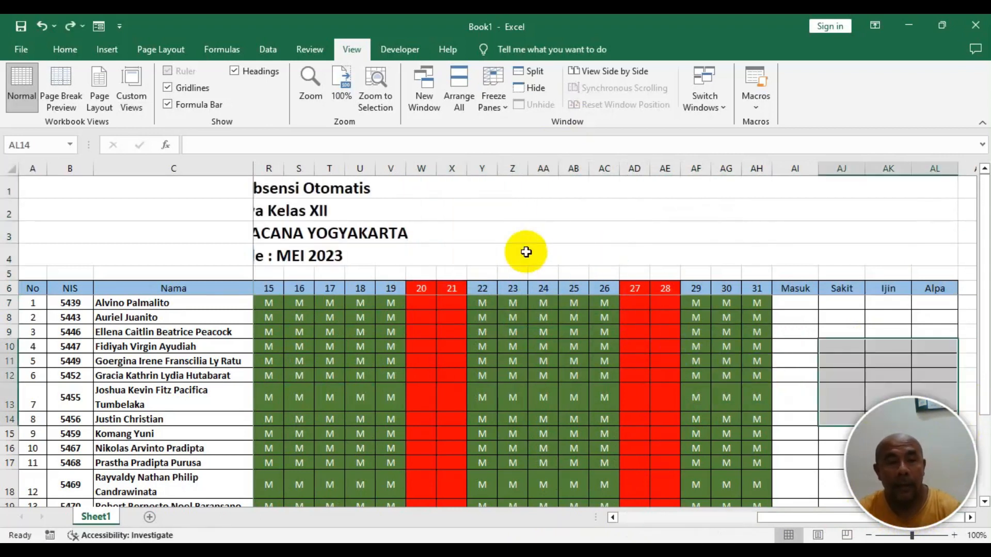
- In cell AI7 under Masuk, enter the formula =COUNTIF(D7:AH7;"M") to count the M codes for the first student
left_click(889, 362)
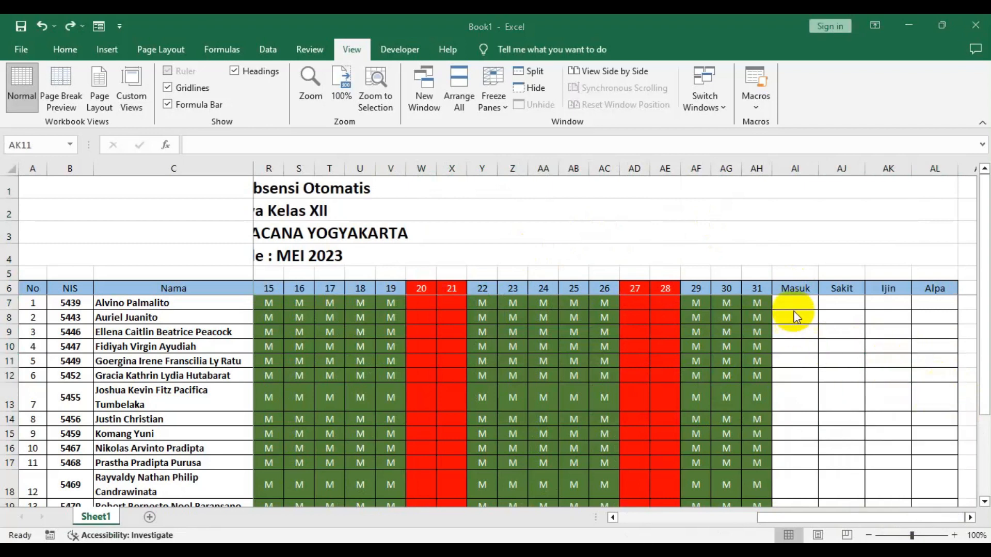
left_click(797, 304)
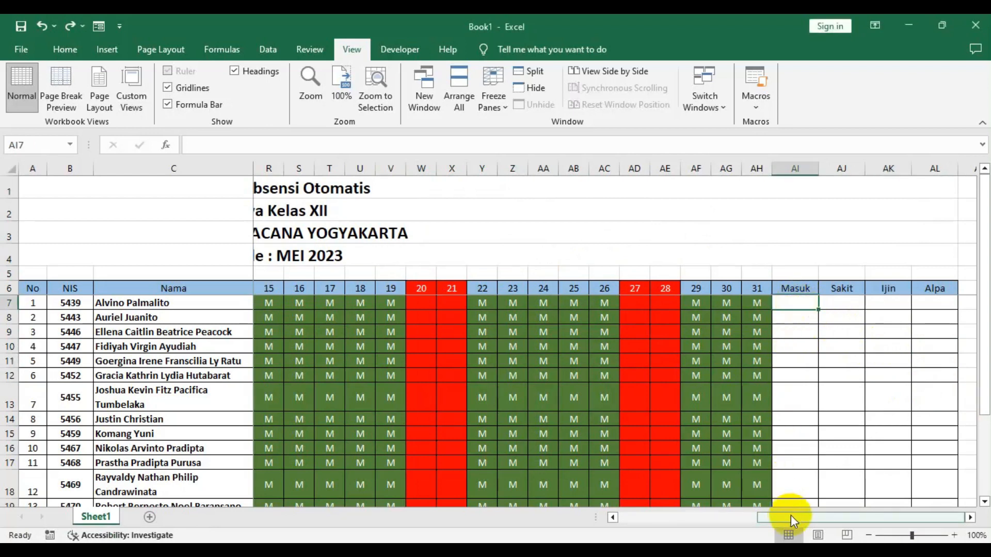
left_click_drag(801, 515, 617, 518)
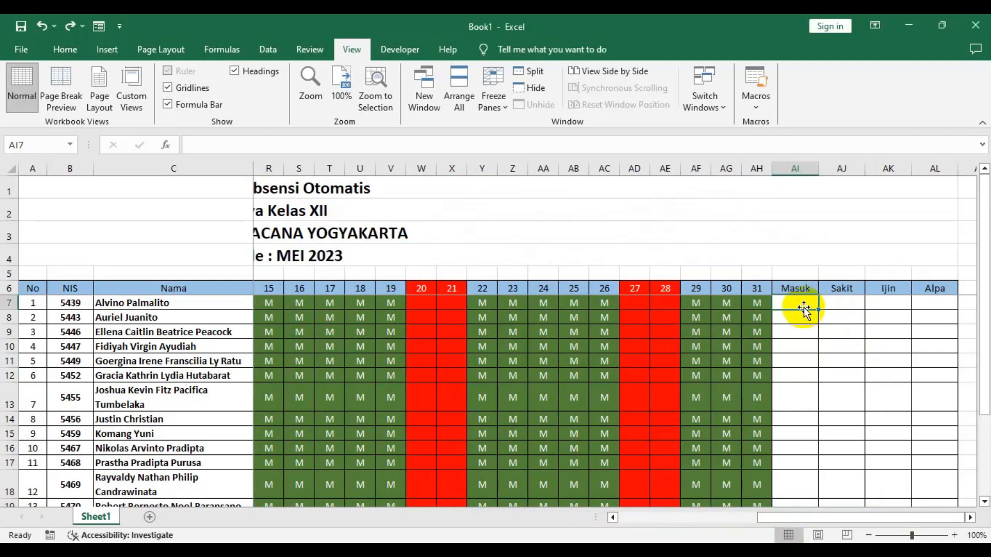
type("=")
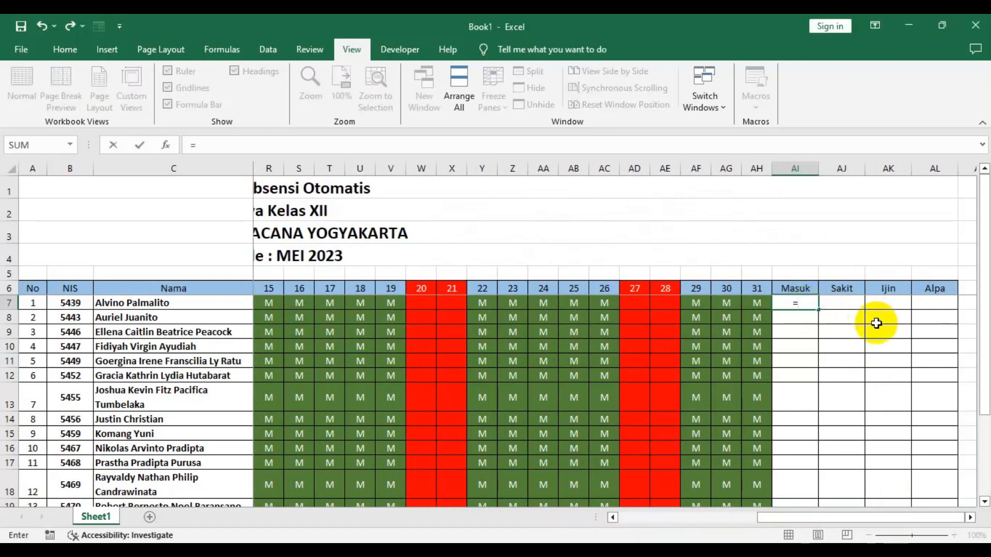
type("CONTIF(")
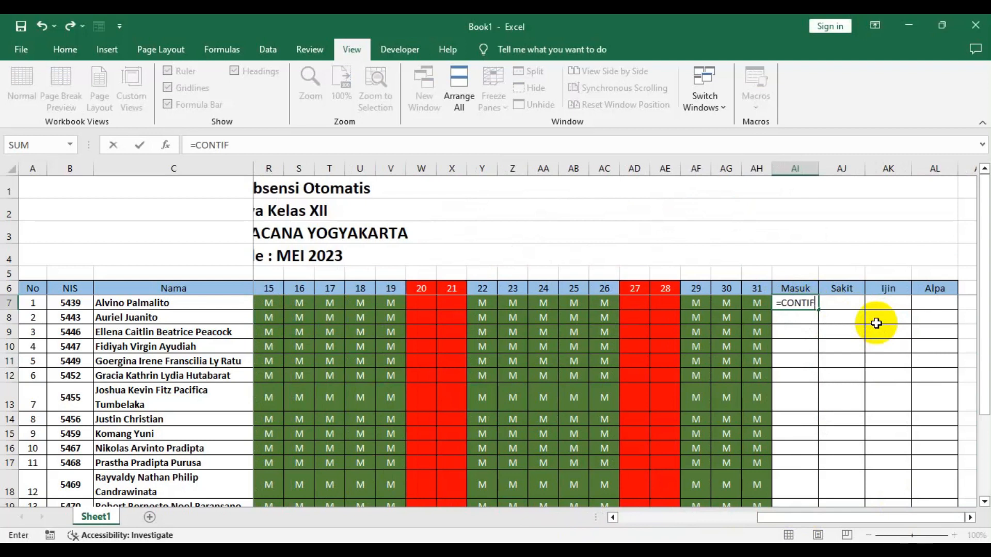
key("BackSpace")
key("BackSpace")
key("BackSpace")
key("BackSpace")
key("BackSpace")
key("BackSpace")
key("BackSpace")
type("count")
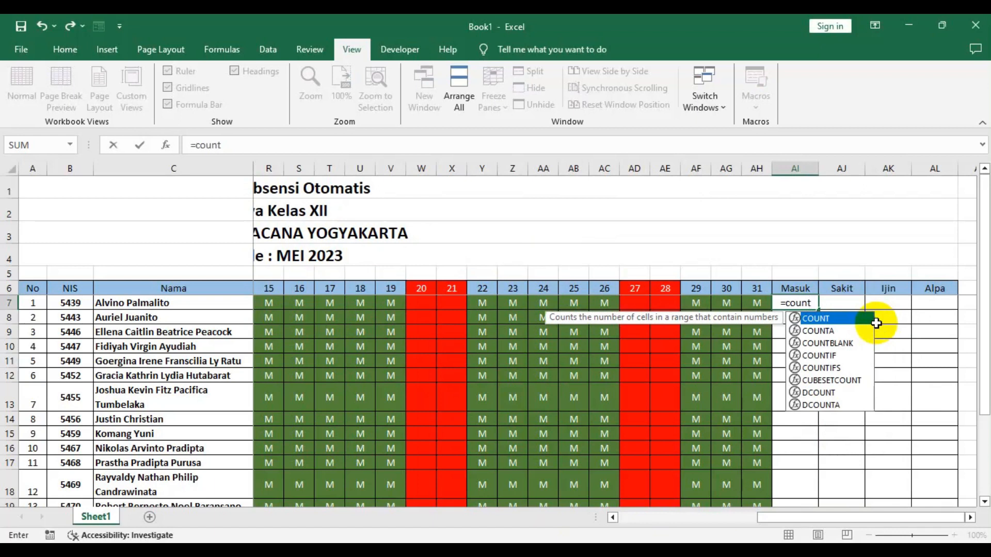
type("if")
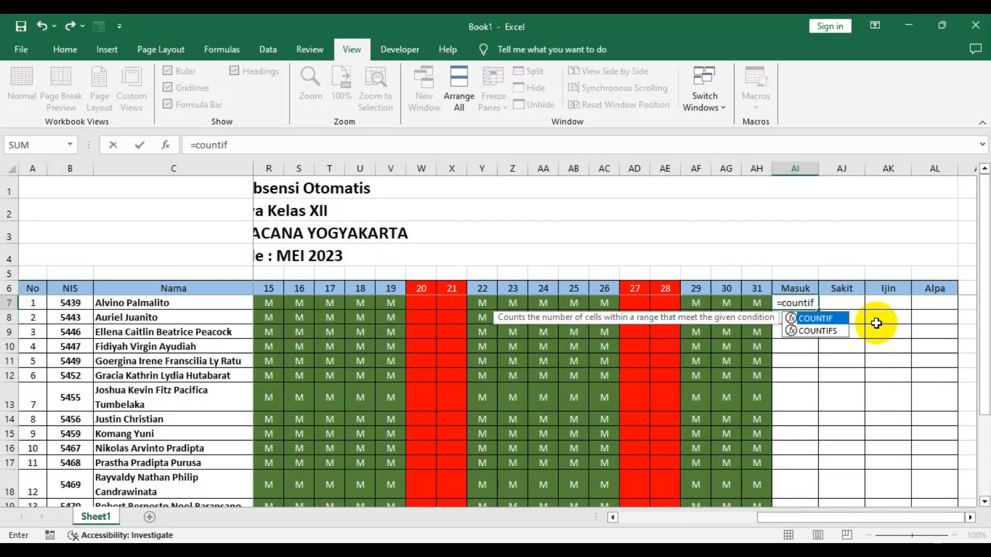
type("(")
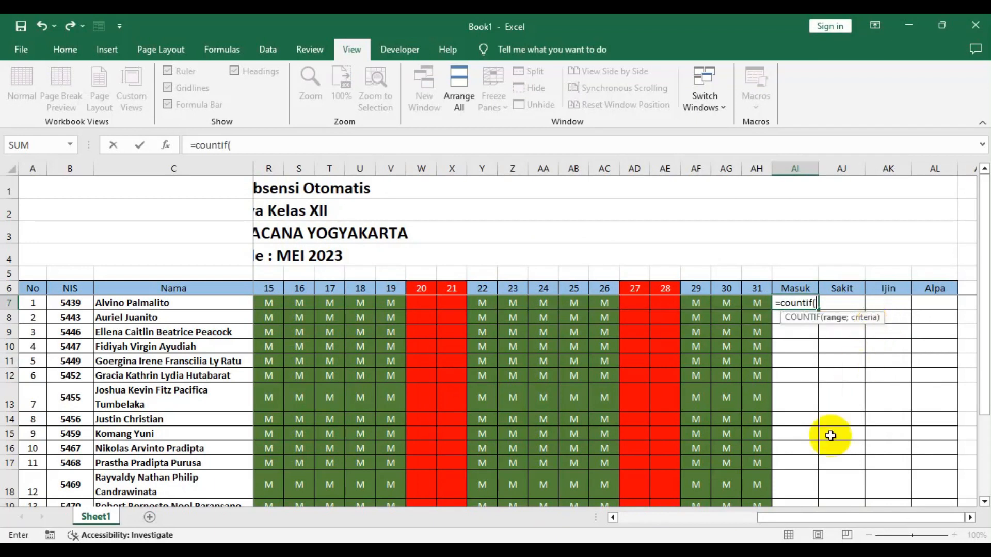
left_click_drag(819, 515, 644, 531)
left_click(265, 304)
left_click_drag(266, 305, 747, 299)
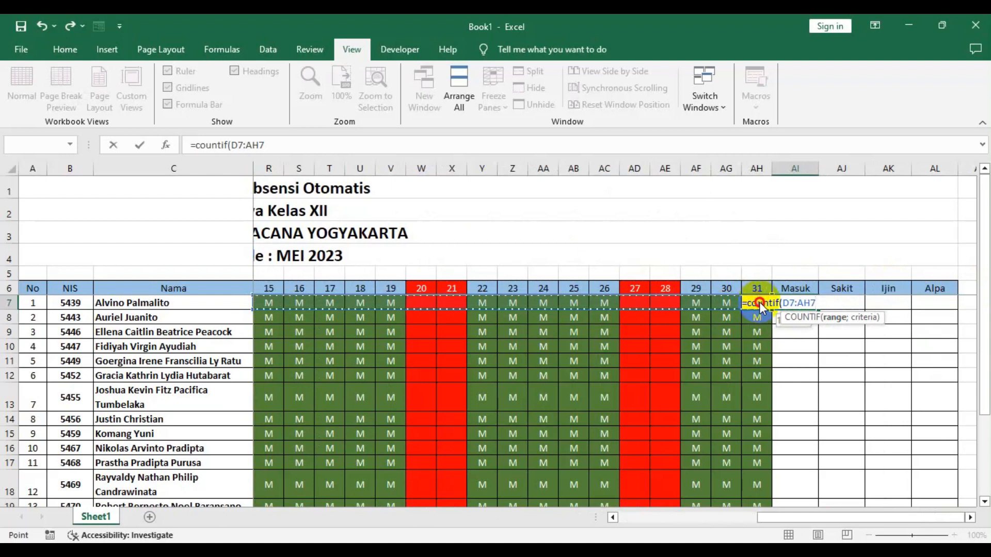
left_click_drag(760, 302, 760, 302)
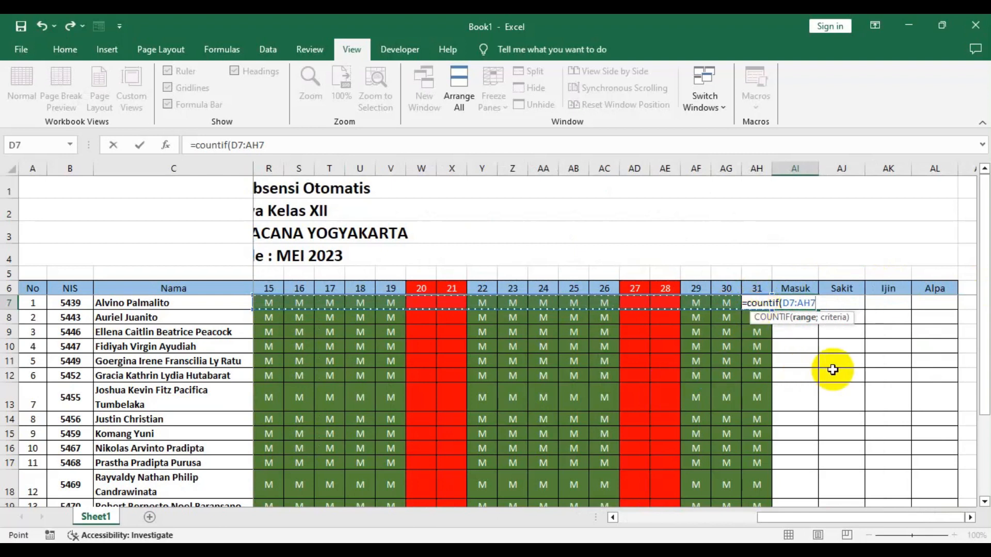
type(";")
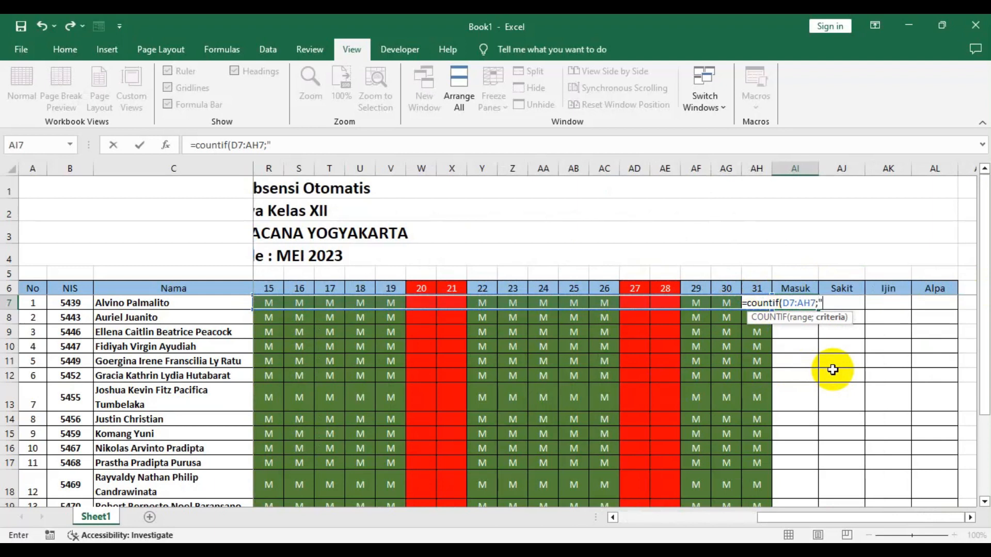
type("M\")")
key("Return")
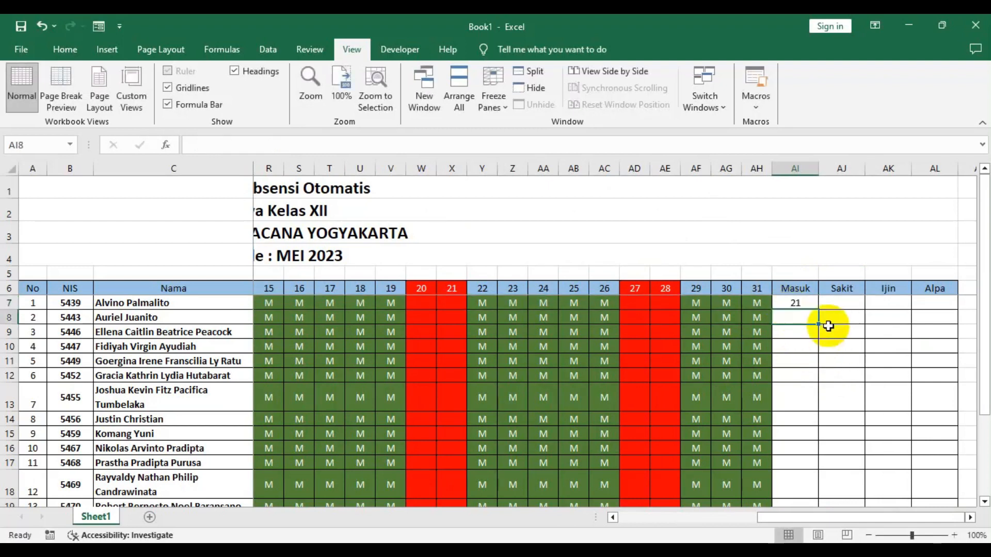
- Fill the Masuk formula from AI7 down the column for all students
left_click(804, 302)
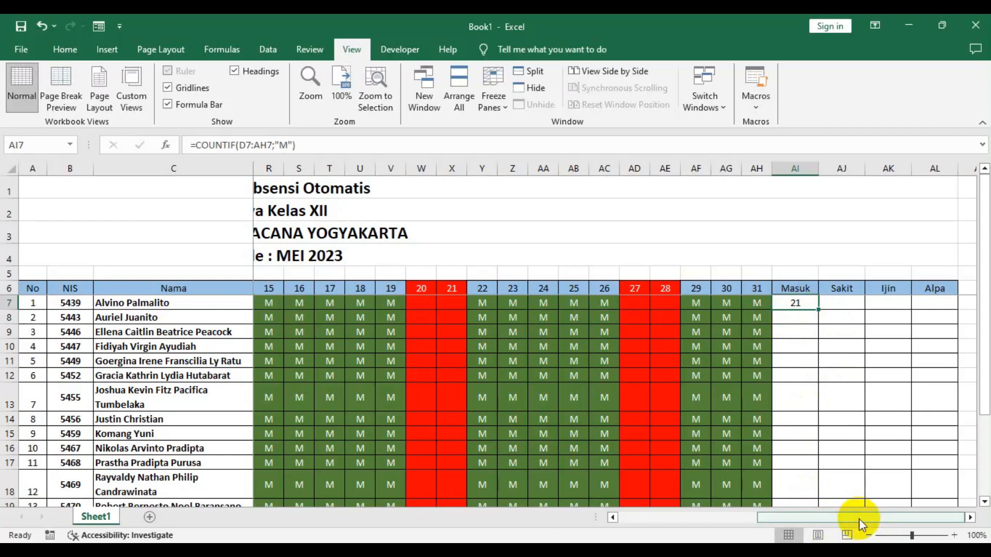
double_click(819, 310)
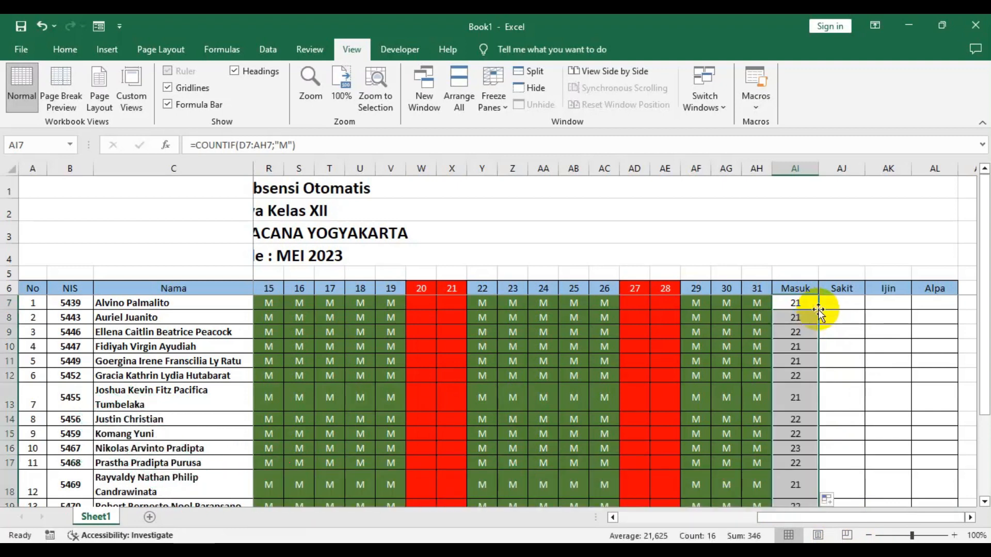
scroll(798, 437, "down", 3)
scroll(798, 437, "up", 3)
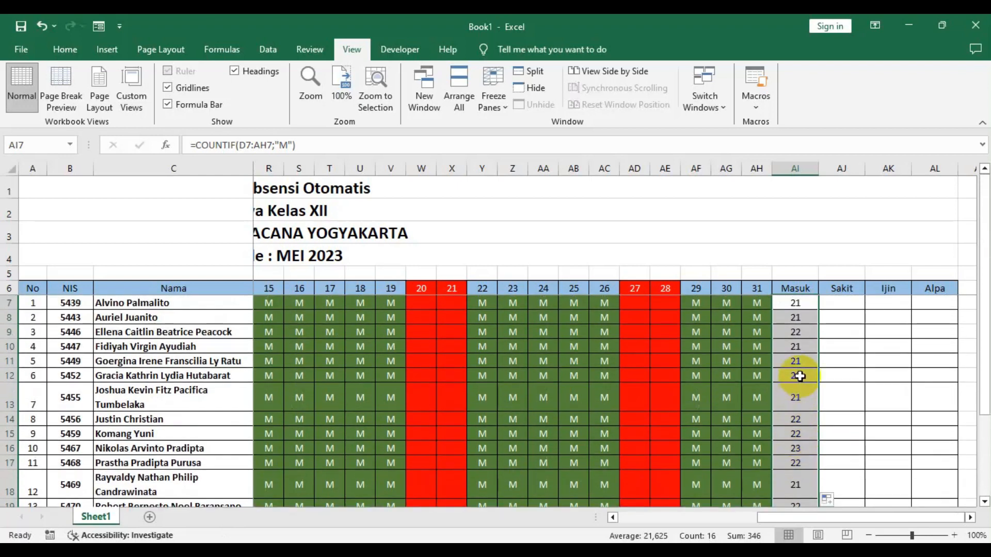
- In cell AJ7 under Sakit, enter the formula =COUNTIF(D7:AH7;"S") to count the S codes for the first student
left_click(831, 303)
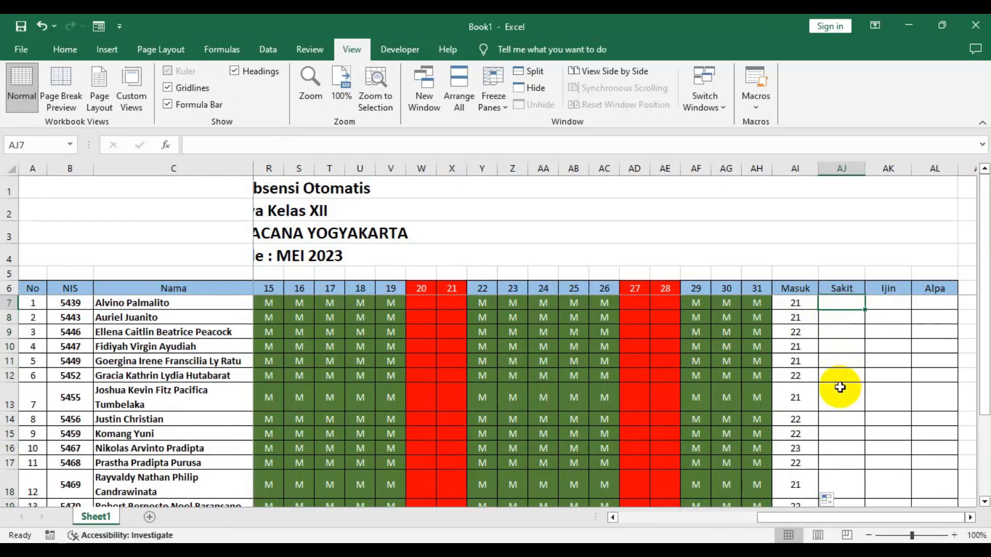
type("=")
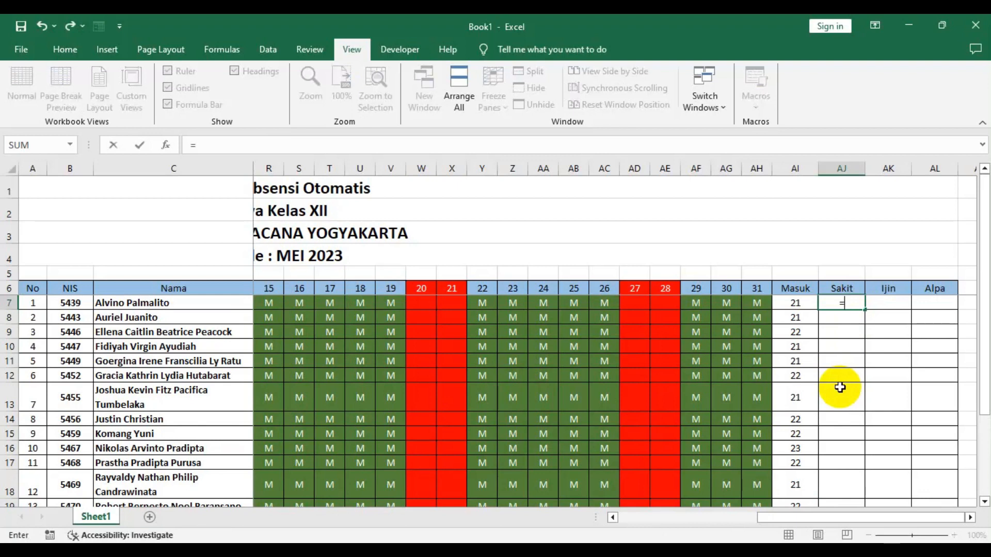
type("count")
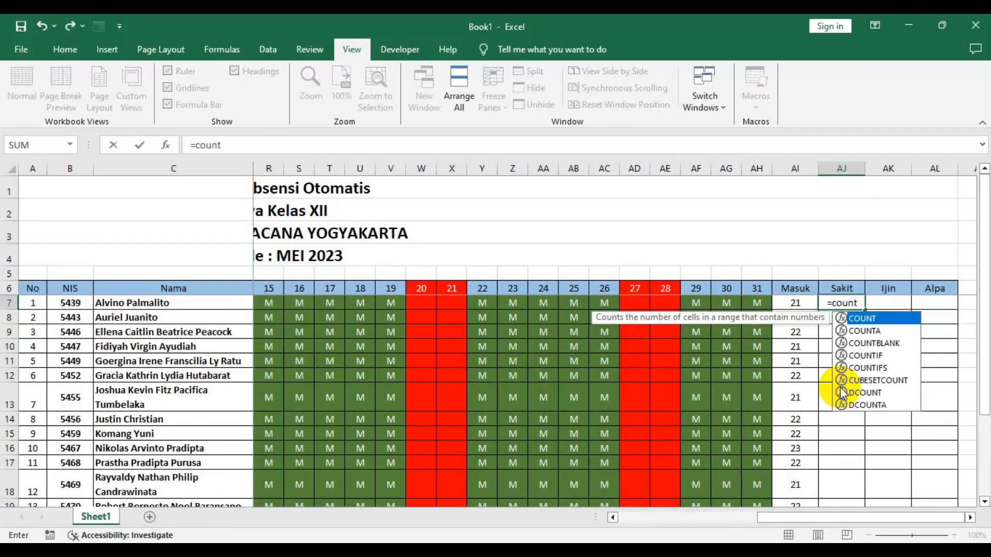
type("if(")
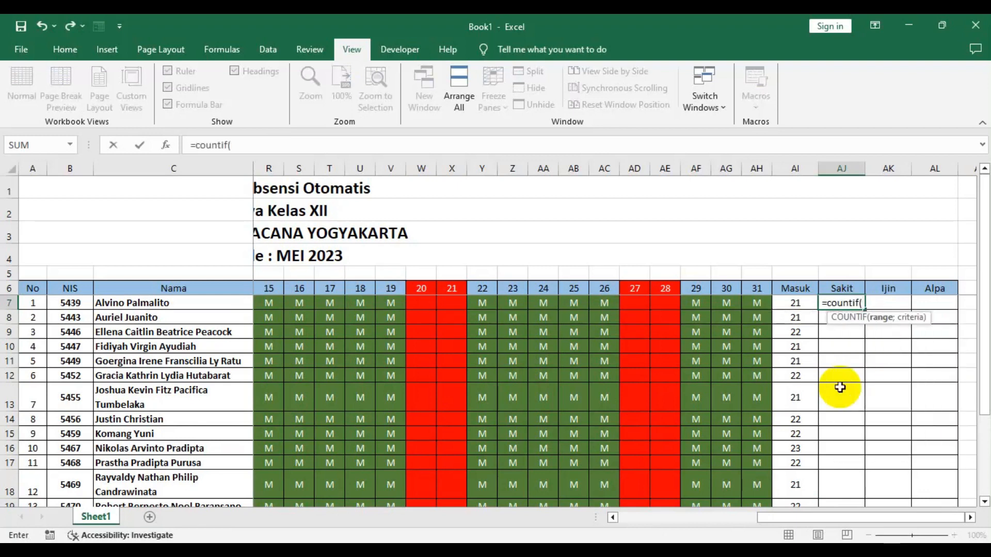
type("d7")
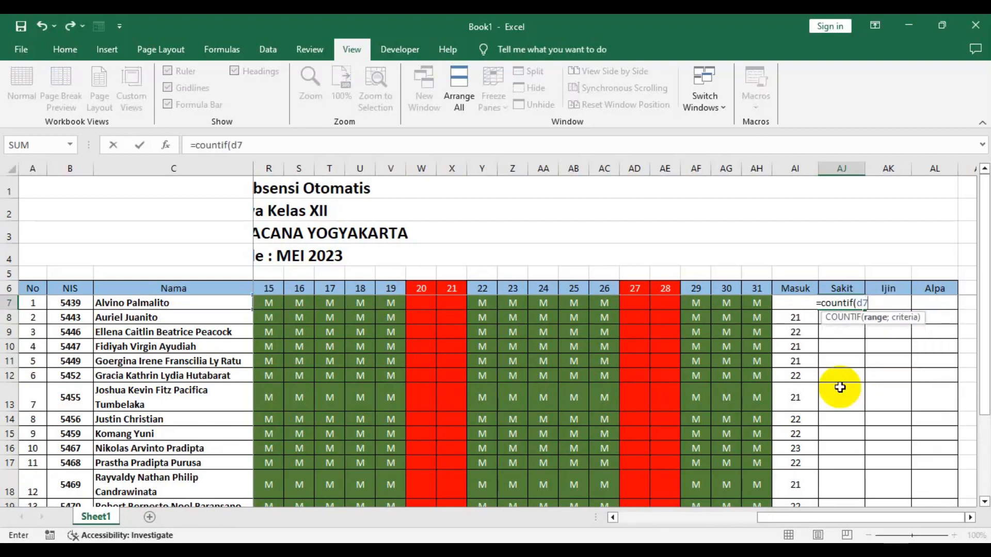
type(":")
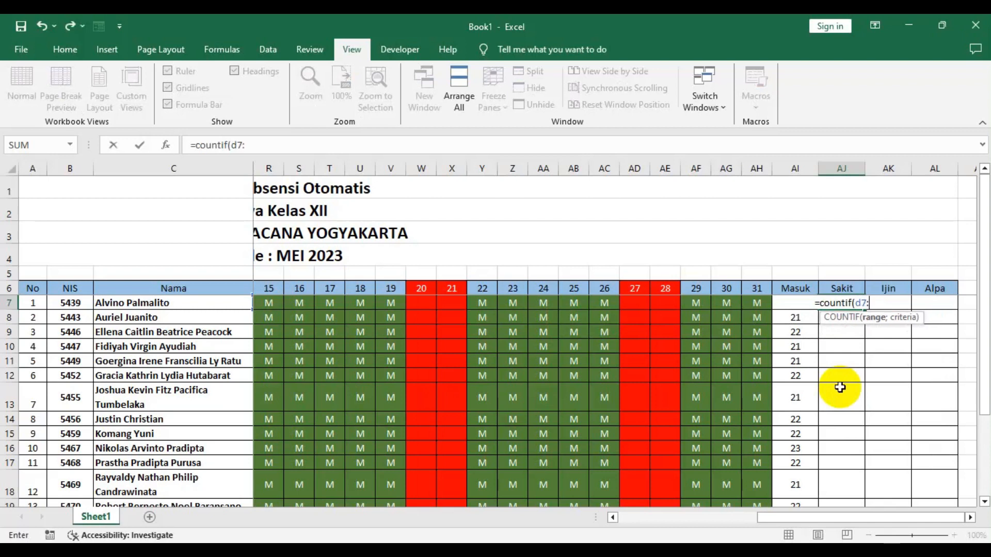
type("ah")
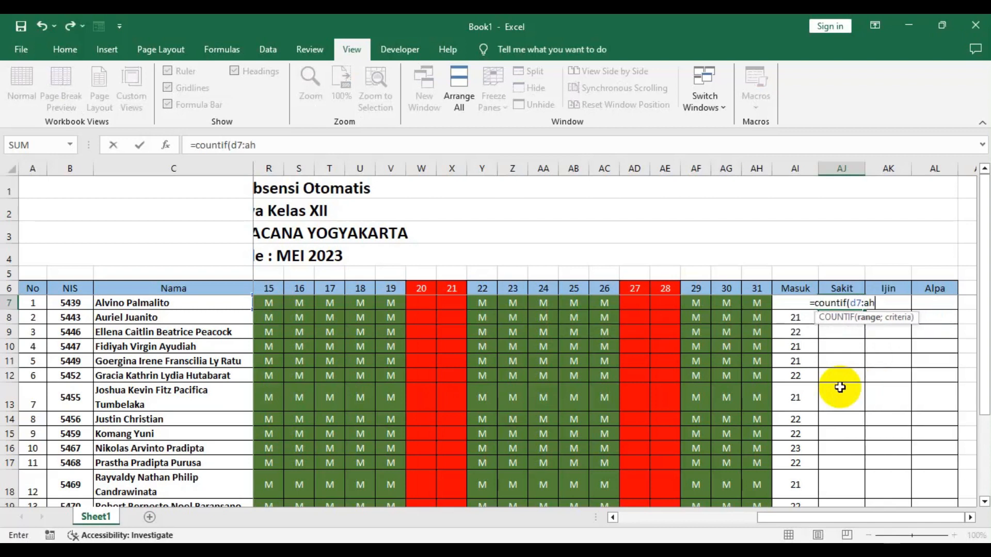
type("7;")
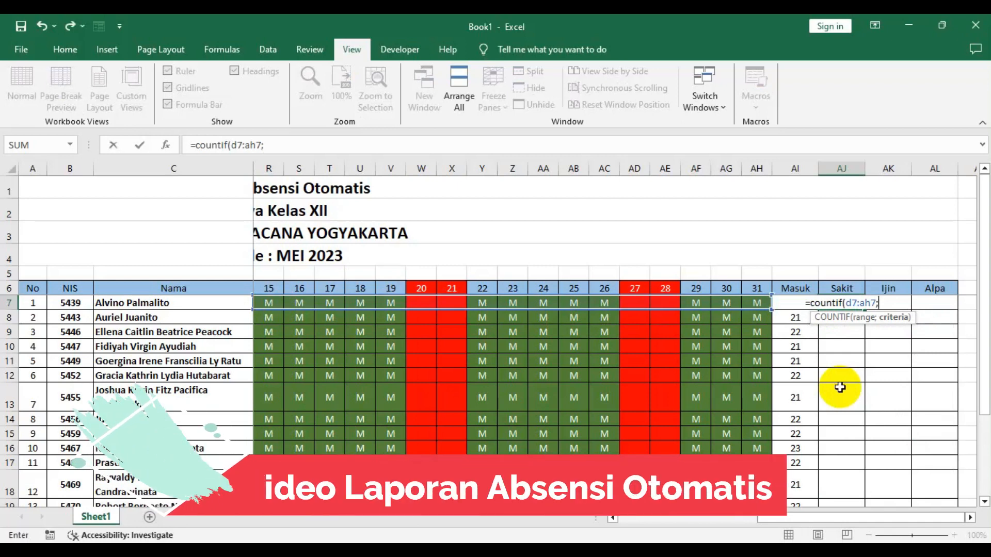
type("\"")
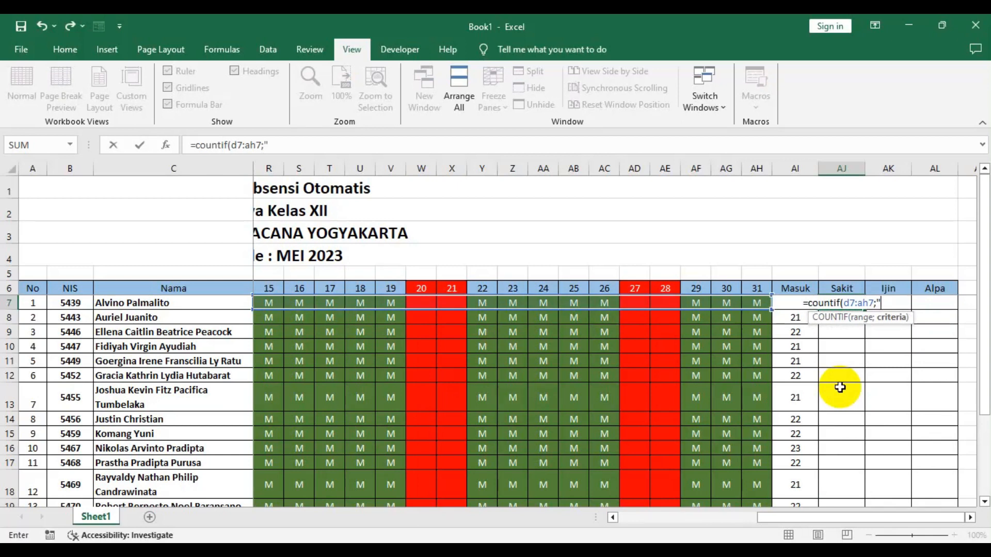
type("S\")")
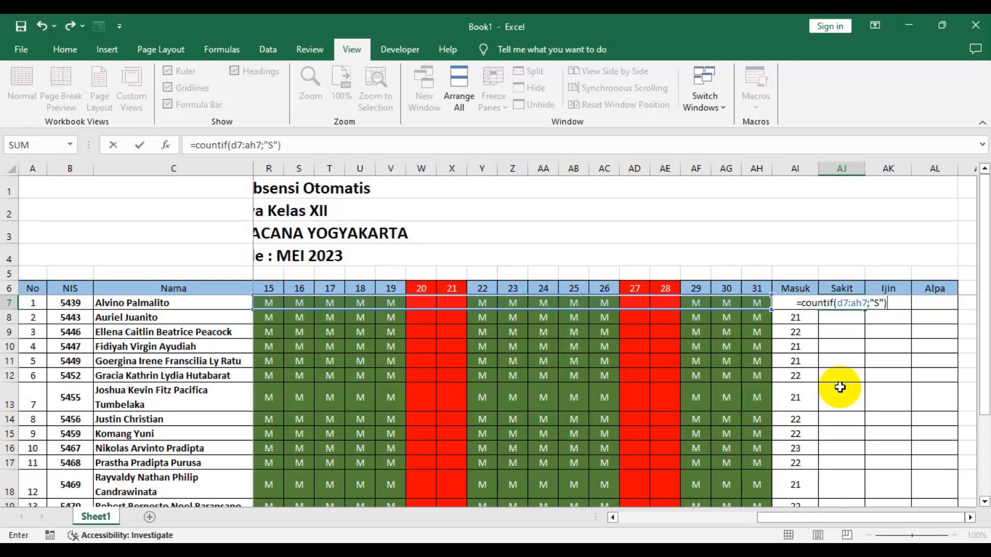
key("Return")
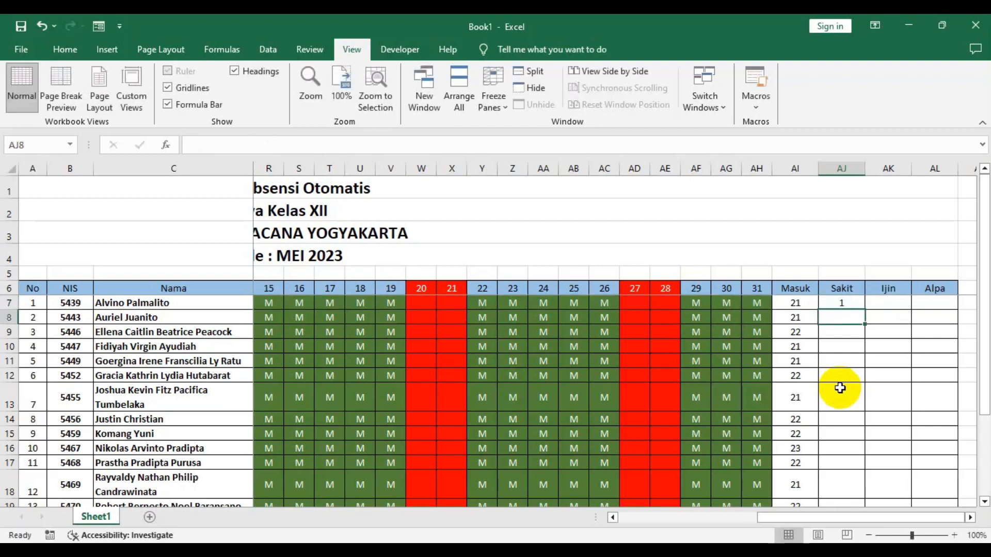
- In cell AK7 under Ijin, enter the formula =contif(d7:ah7;"I") to count the I codes
left_click(905, 303)
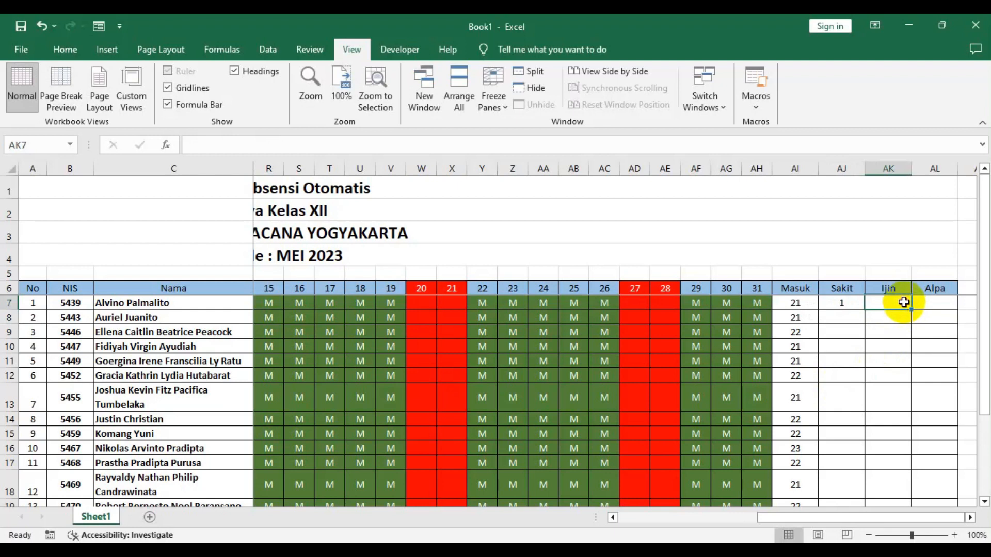
type("=")
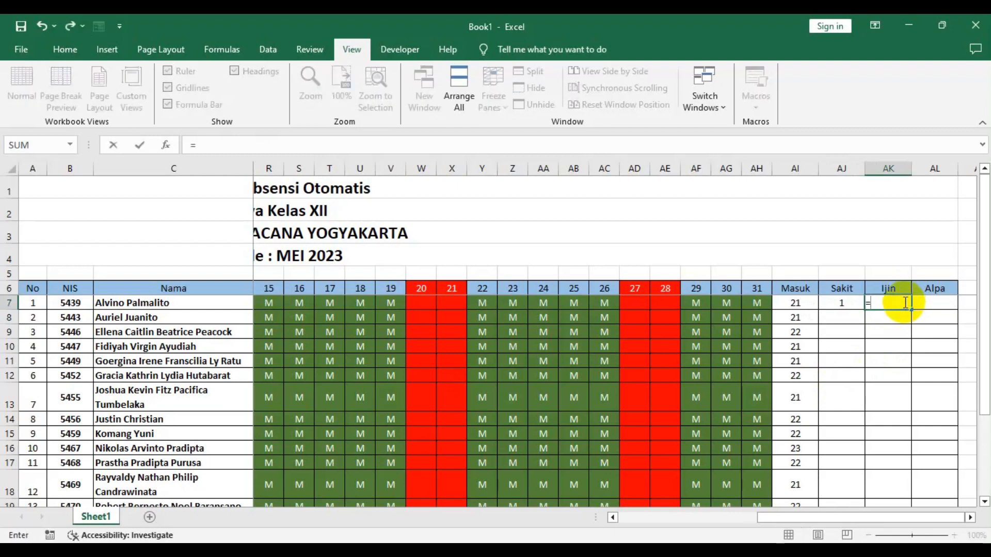
type("contif(")
type("d7")
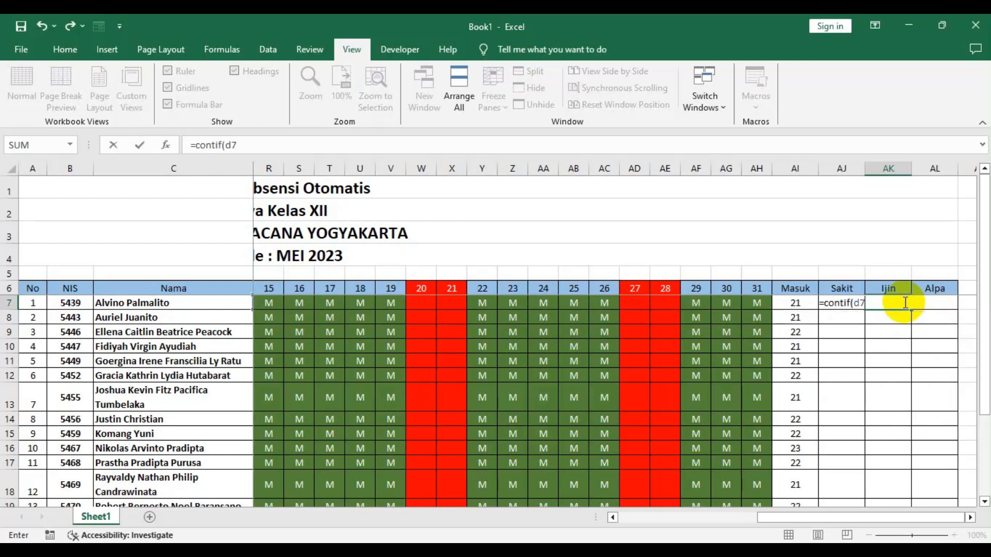
type(":ah7;\"I")
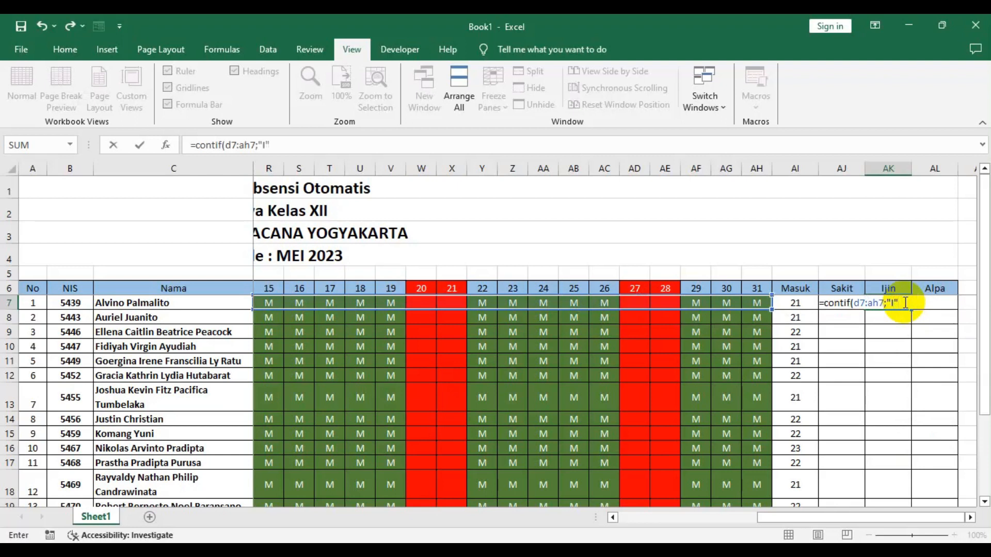
key("Return")
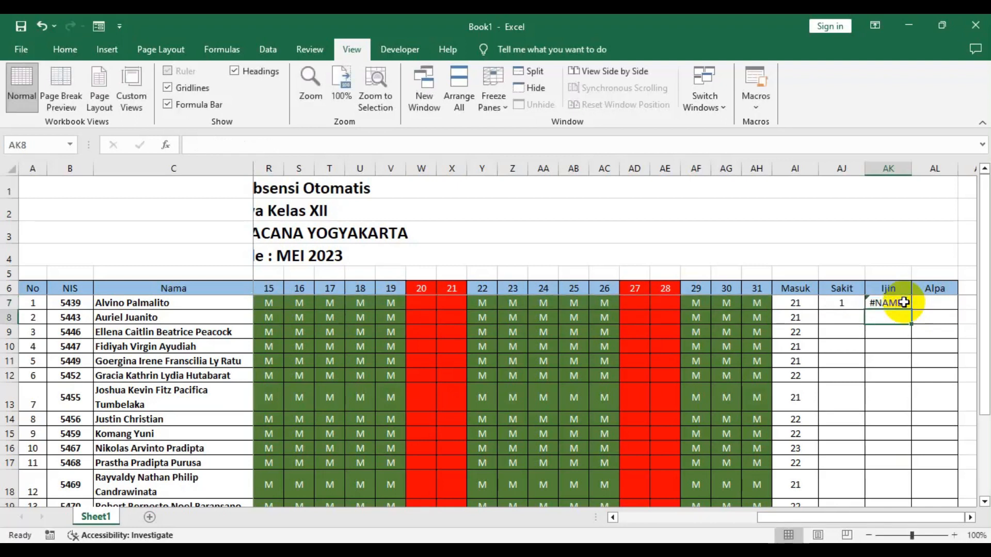
- Correct the misspelled function name in AK7's formula to COUNTIF
left_click(904, 303)
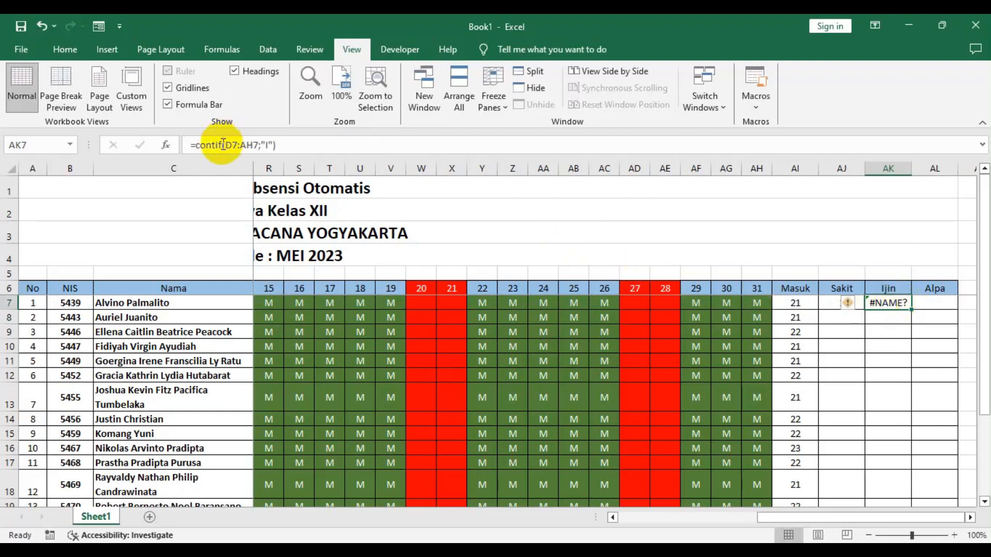
left_click(200, 146)
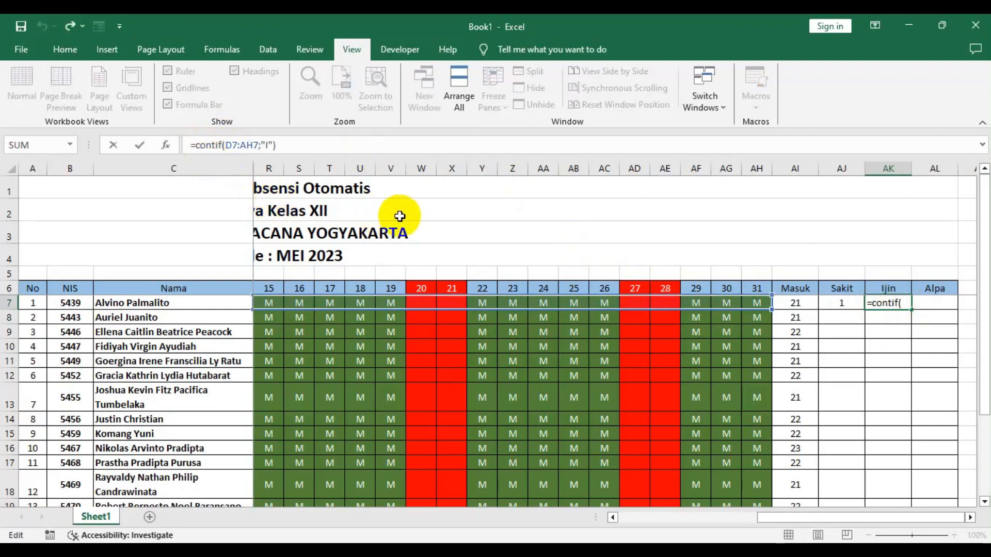
type("u")
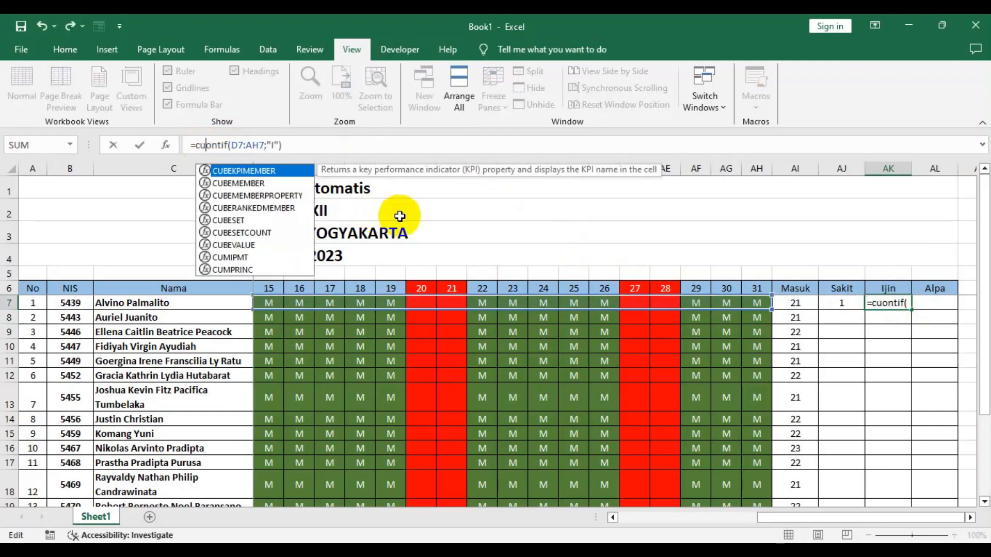
key("Return")
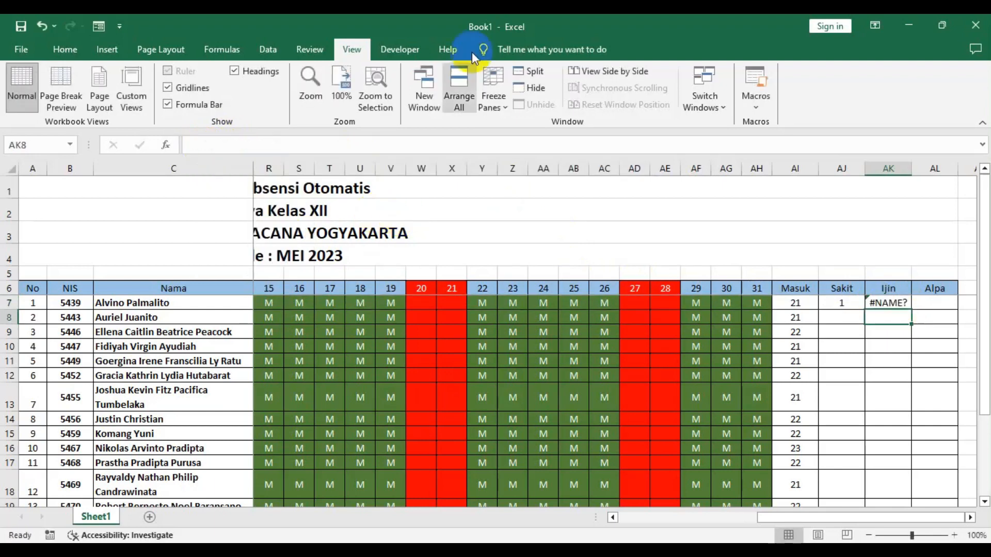
left_click(887, 299)
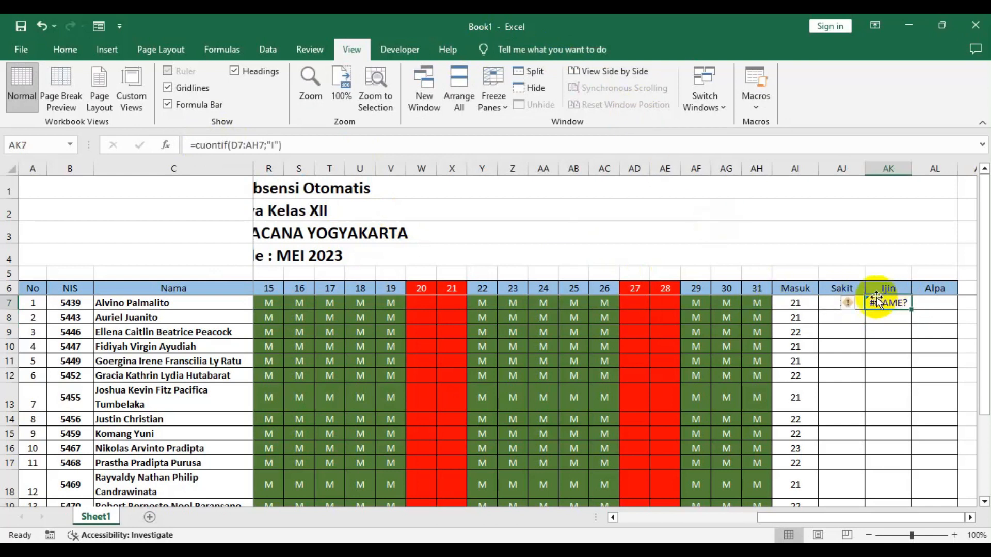
left_click(211, 150)
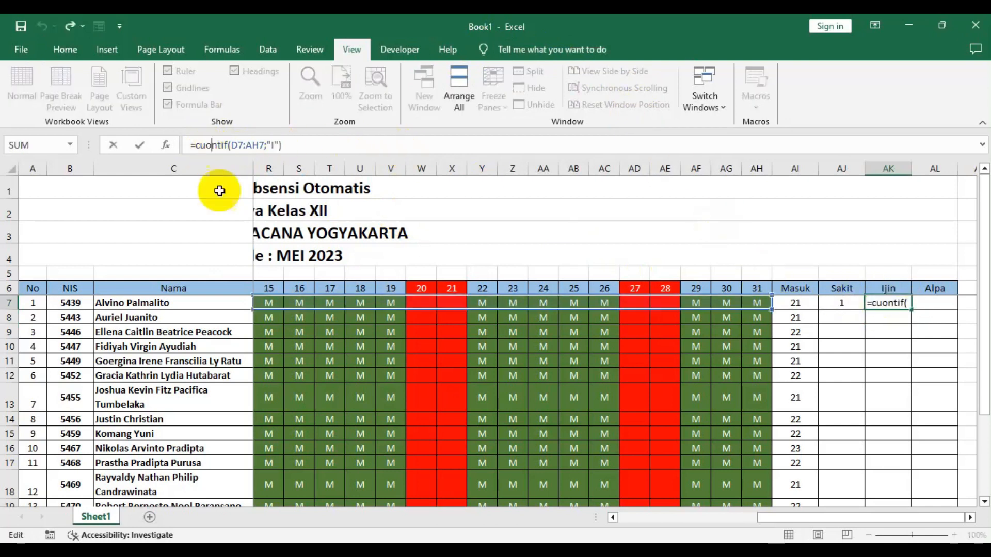
key("BackSpace")
key("BackSpace")
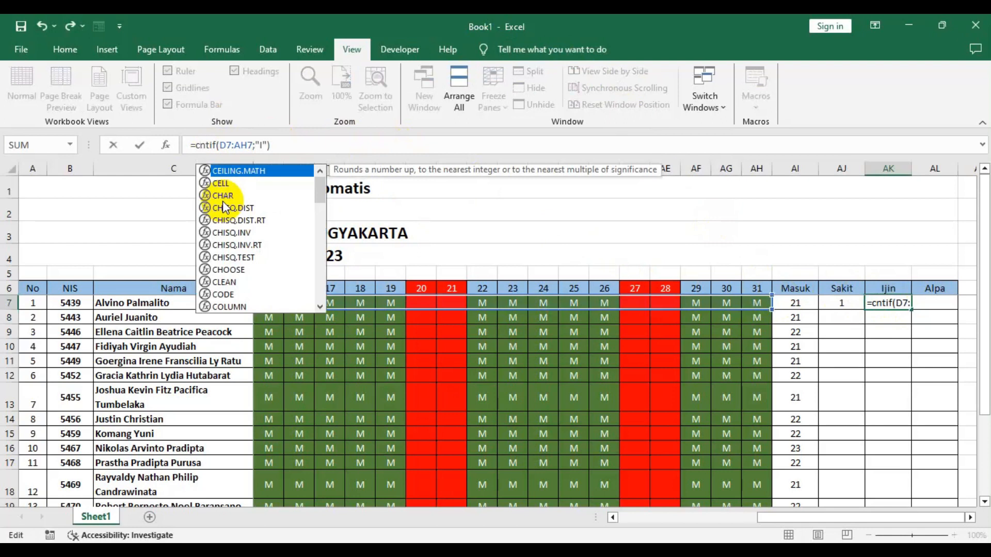
type("ou")
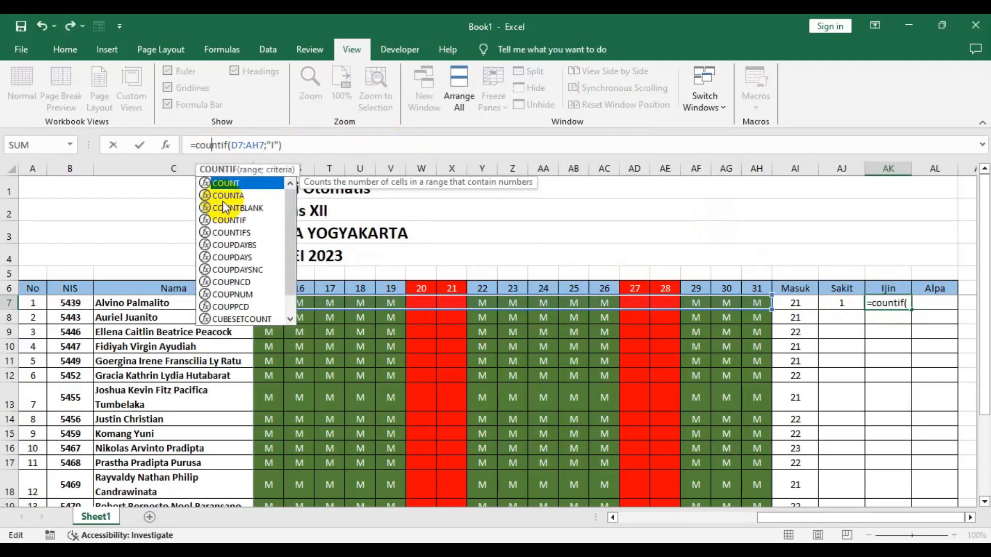
key("Right")
key("Right")
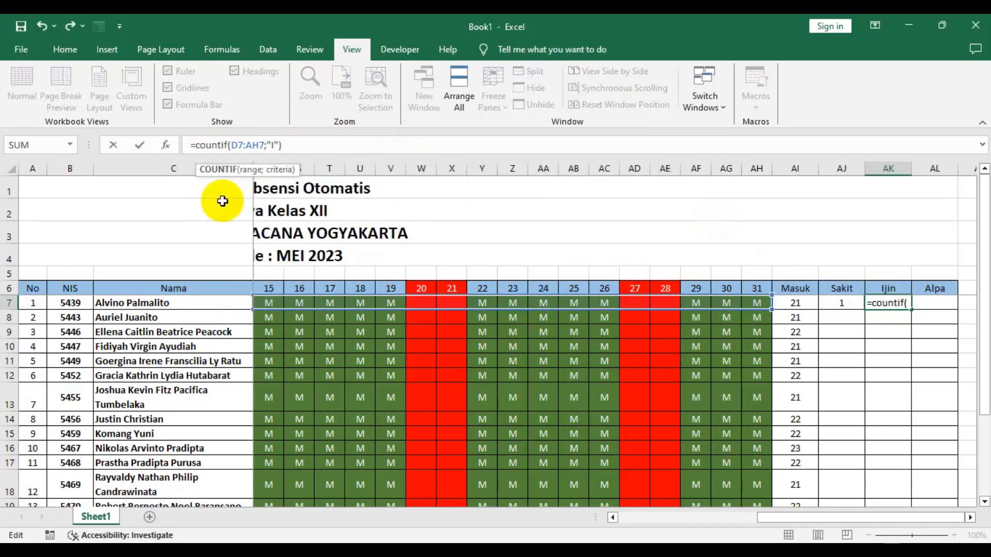
key("Return")
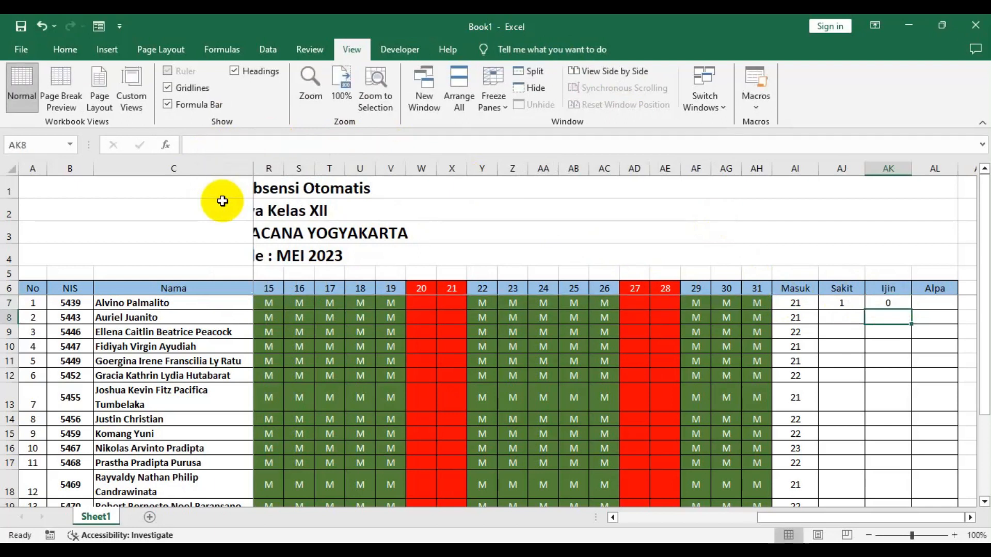
left_click(891, 303)
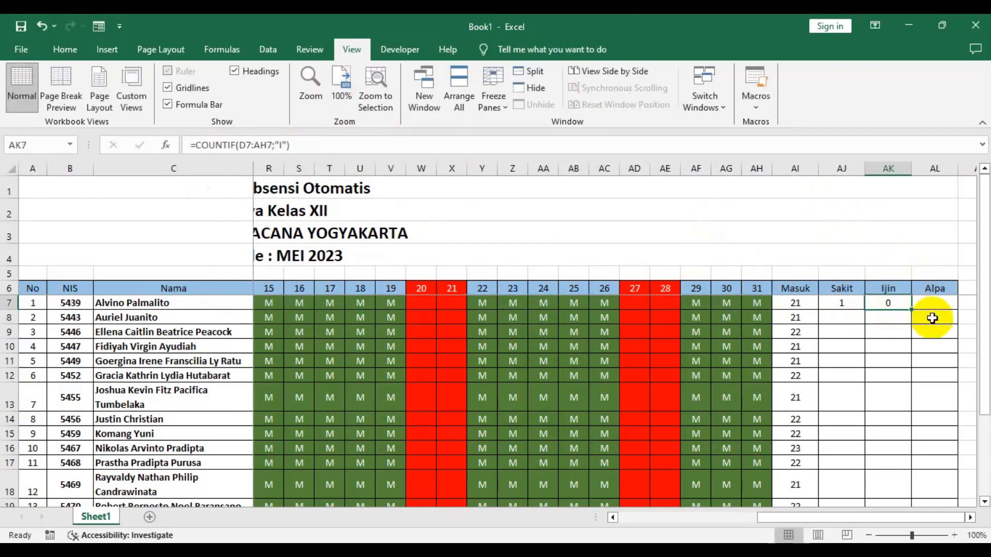
- In cell AL7 under Alpa, enter the formula =COUNTIF(D7:AH7;"A") to count the A codes
left_click(927, 303)
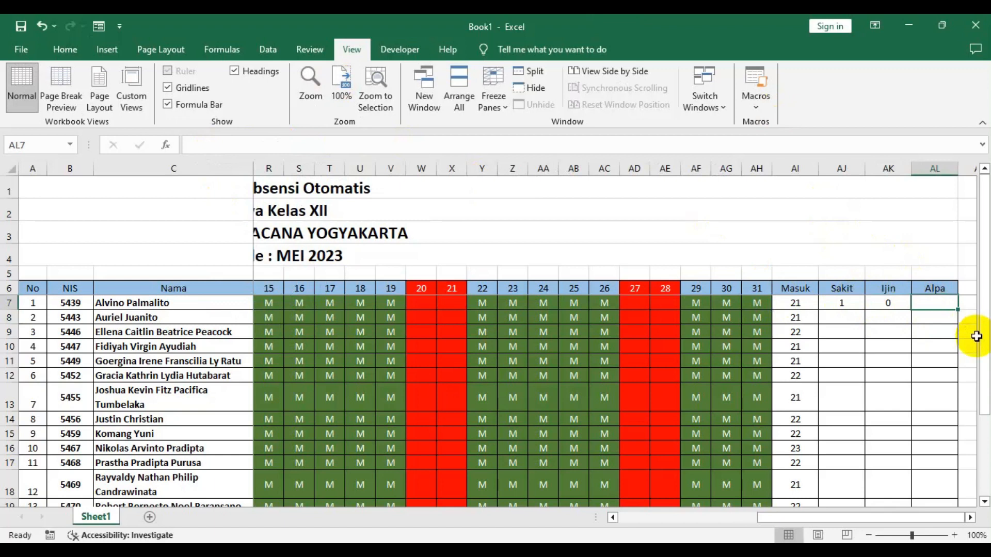
type("=")
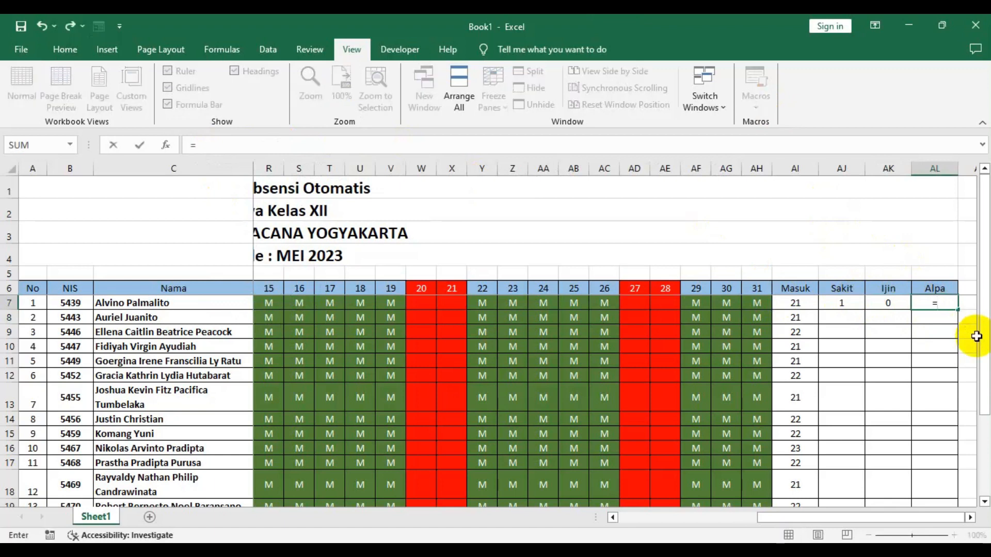
type("countif(")
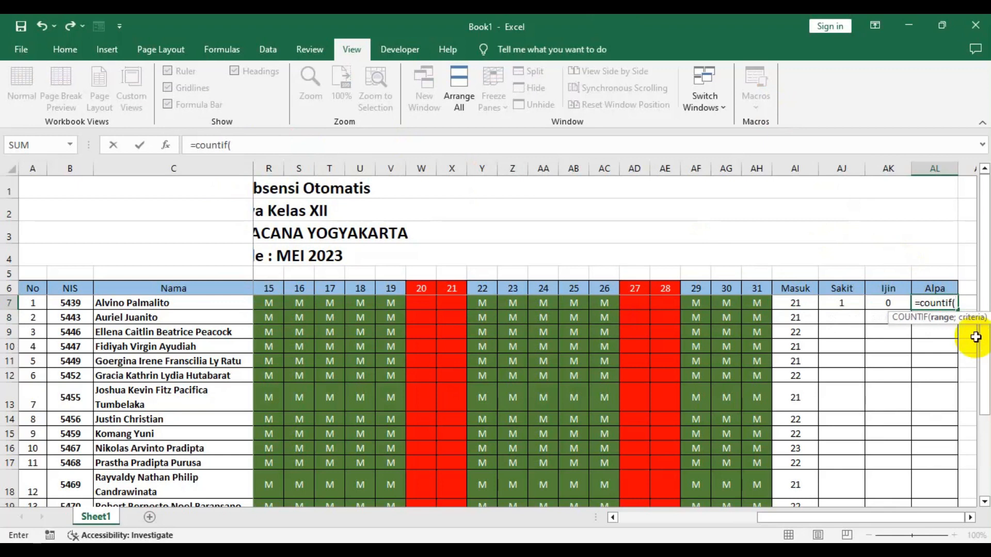
type("d7:ah")
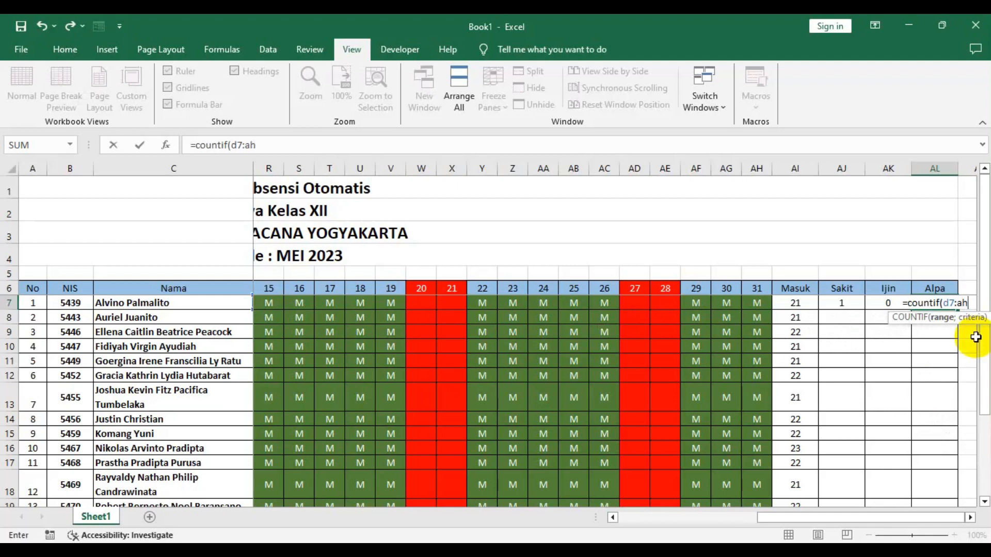
type("7;\"A")
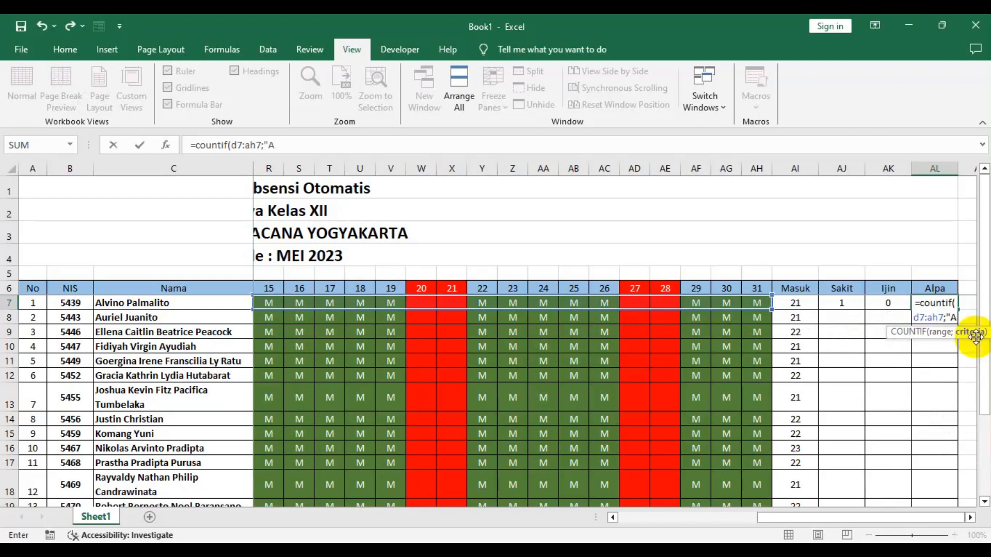
type("\"")
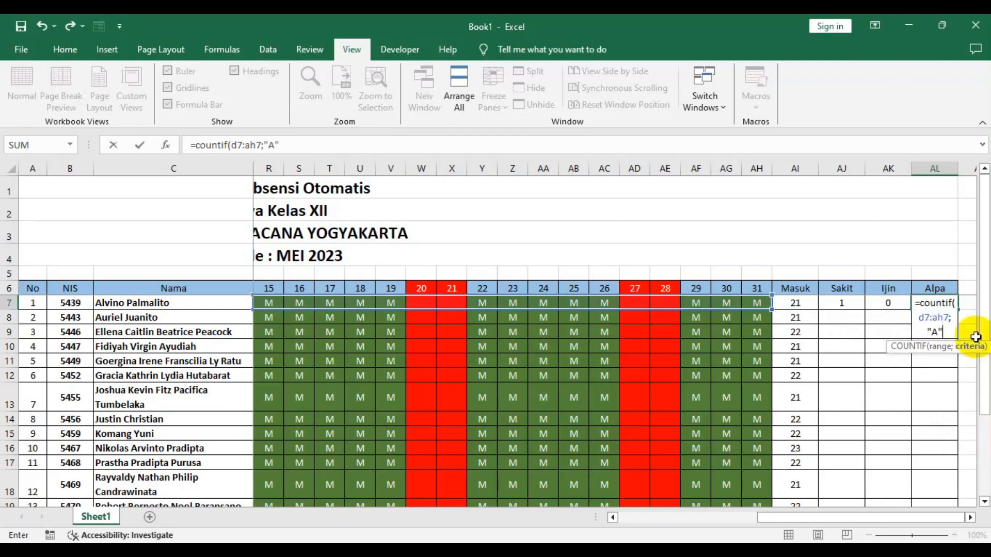
type(")")
key("Return")
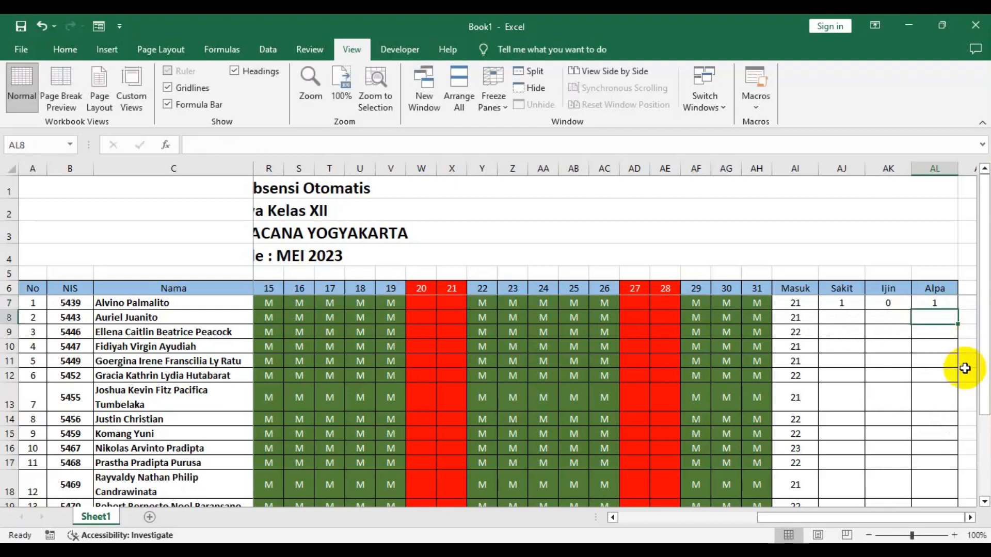
- Copy the COUNTIF formulas in AJ7, AK7 and AL7 down the Sakit, Ijin and Alpa columns for every student
left_click(845, 307)
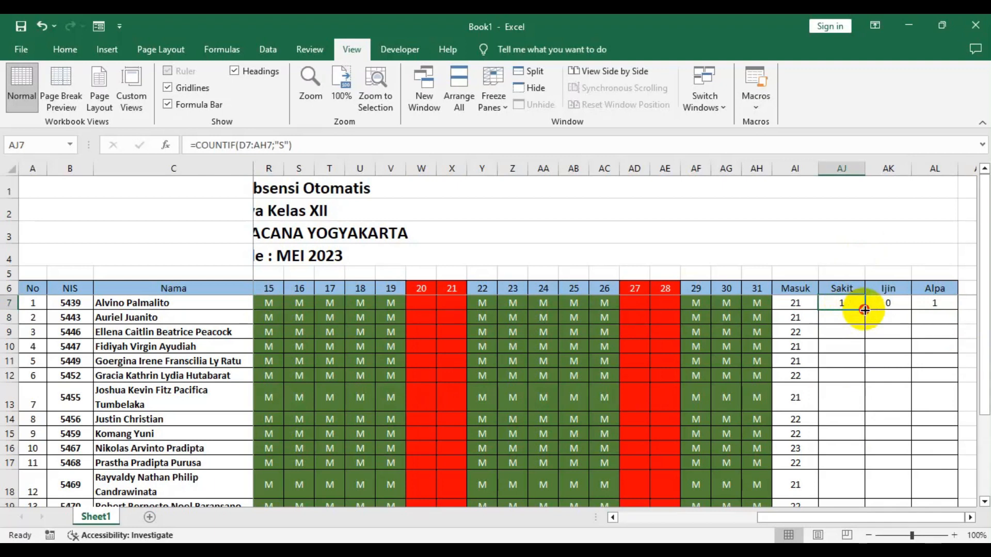
double_click(864, 309)
left_click(896, 305)
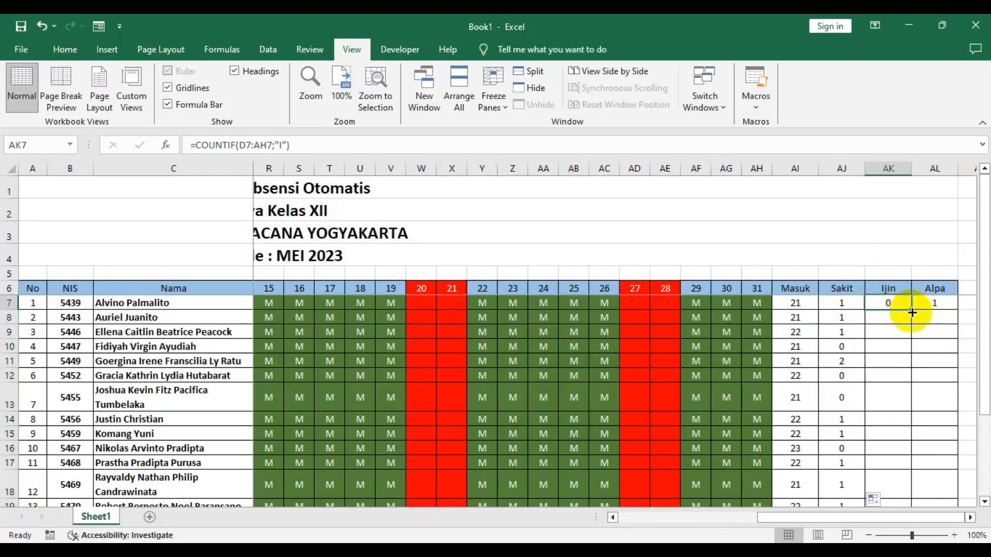
double_click(912, 312)
left_click(952, 308)
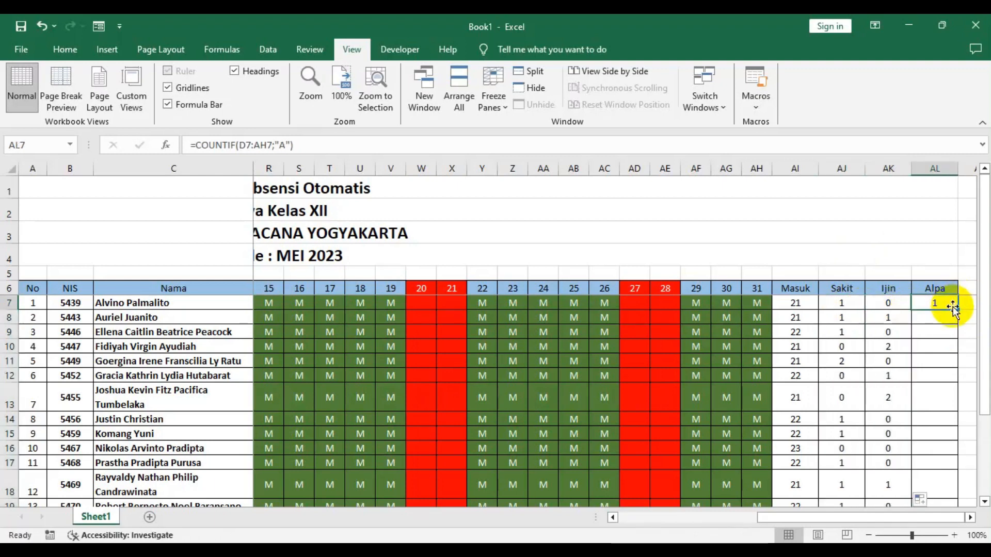
double_click(953, 308)
scroll(824, 373, "down", 1)
scroll(823, 373, "down", 2)
scroll(823, 374, "up", 3)
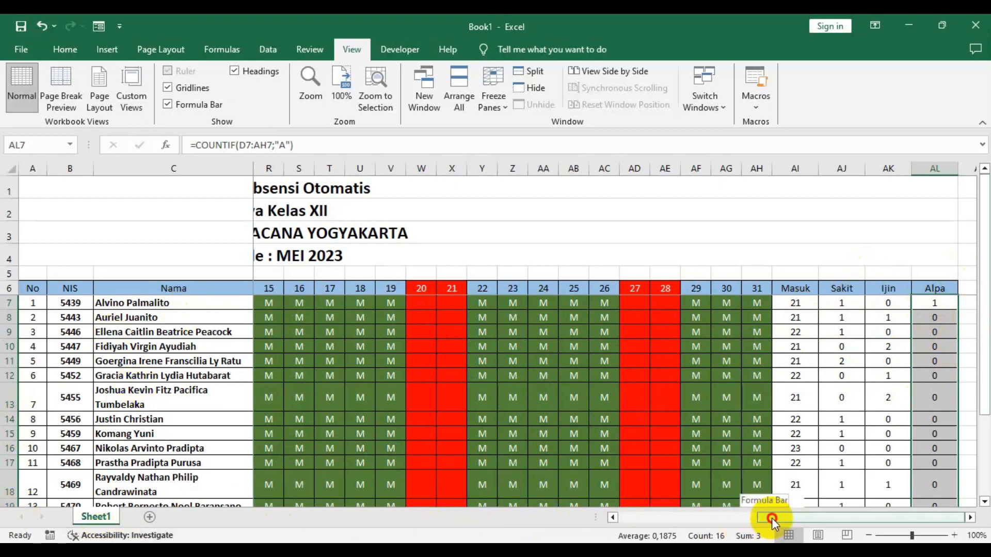
- Rename the worksheet to Laporan Absensi Otomatis
left_click_drag(772, 518, 550, 517)
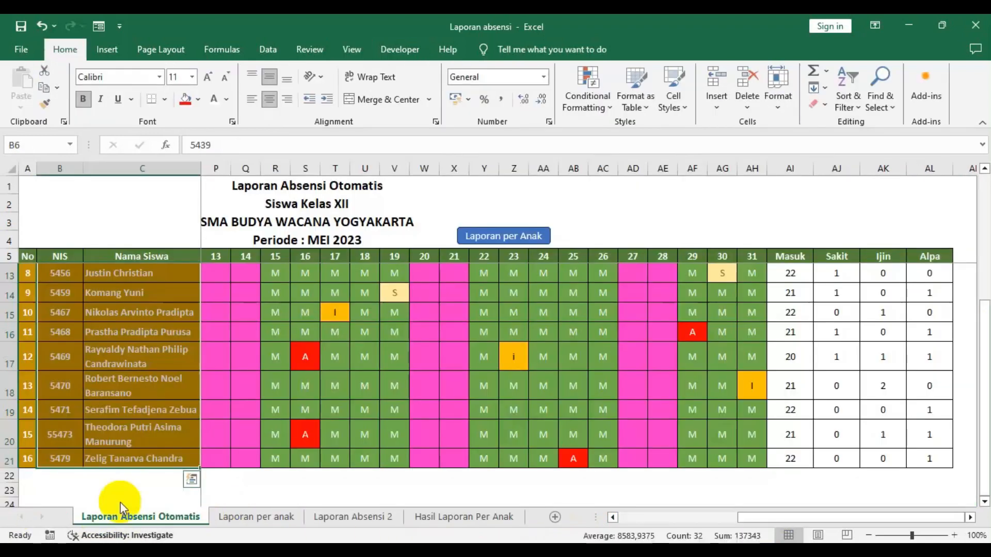
left_click_drag(120, 502, 157, 476)
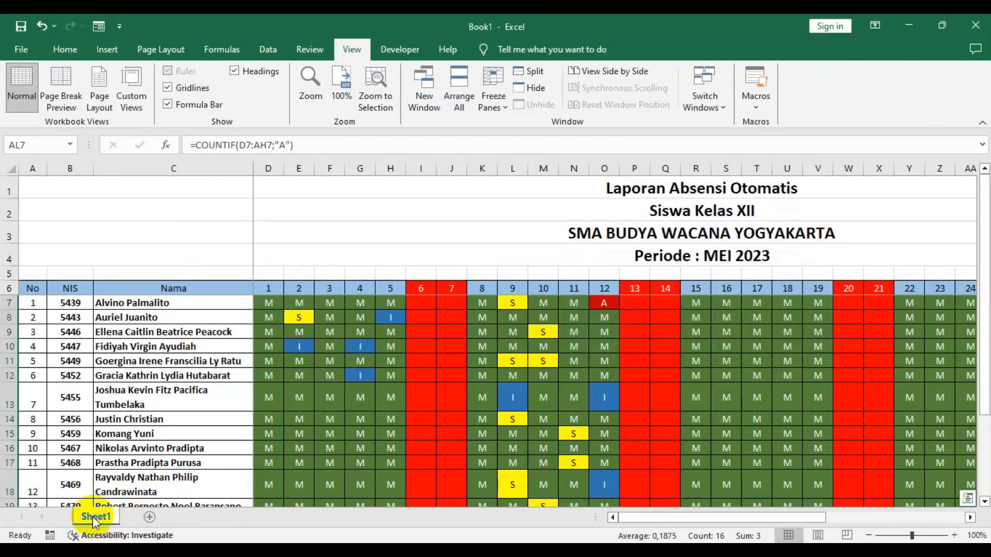
double_click(93, 516)
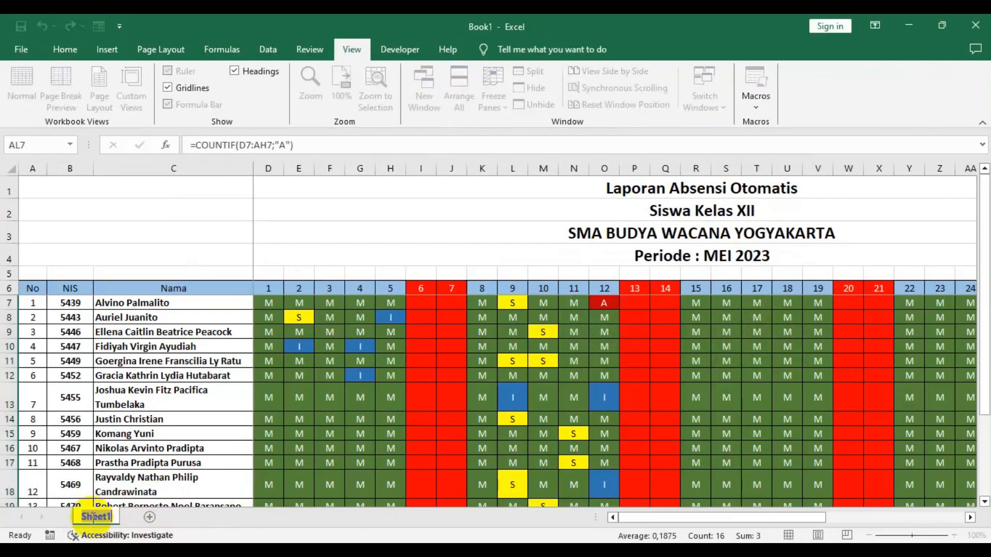
type("Laporan Absensi Otomatis")
key("Return")
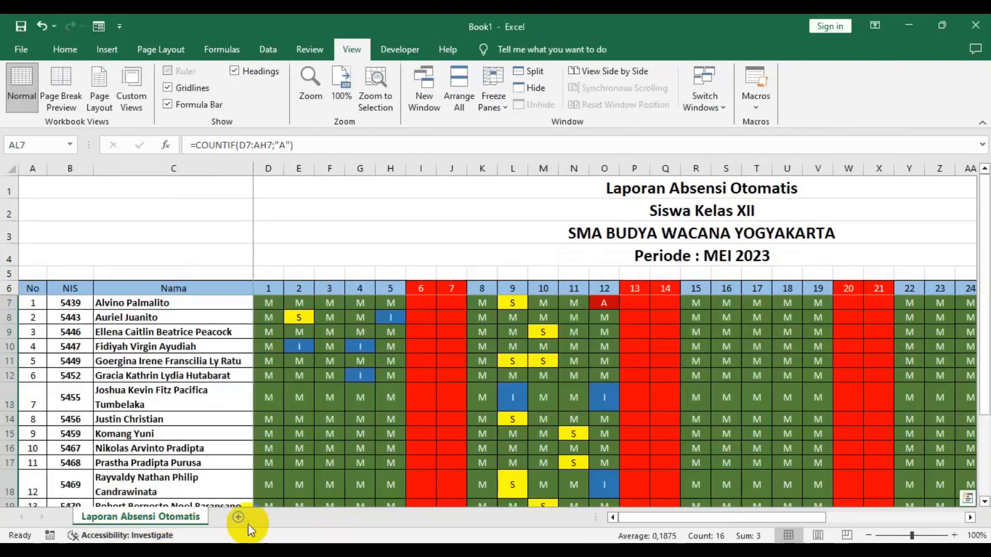
- Add a new worksheet and rename it Laporan Per Anak
left_click(239, 516)
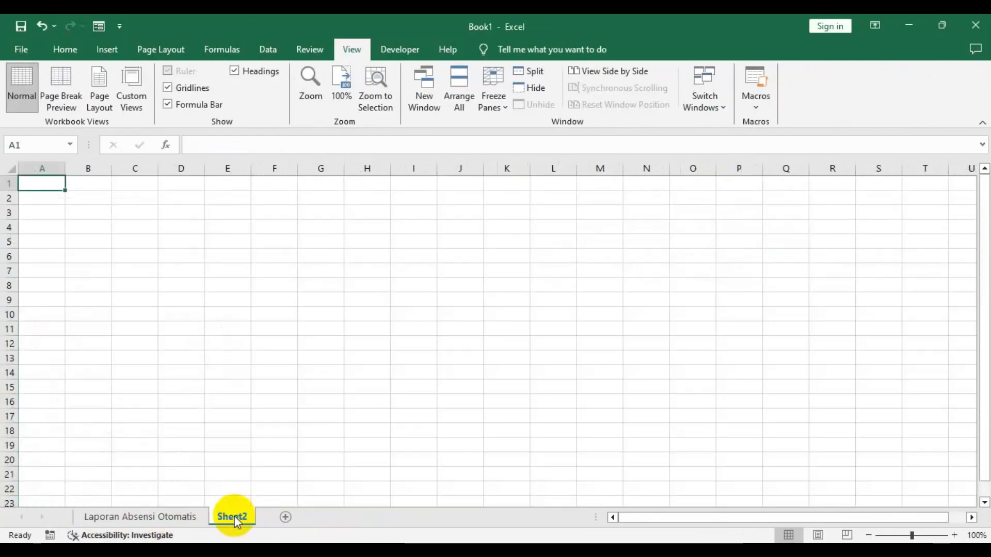
double_click(233, 517)
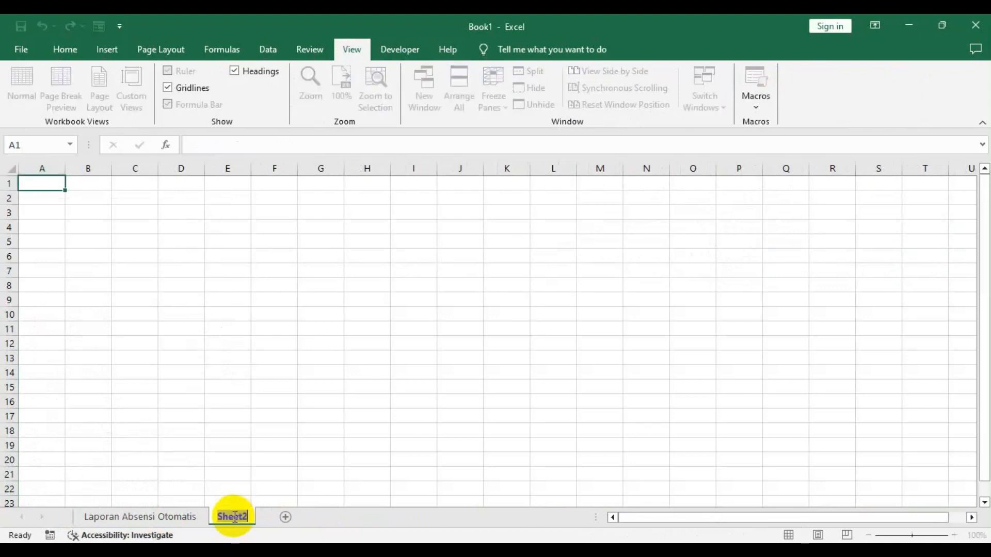
type("Lapor")
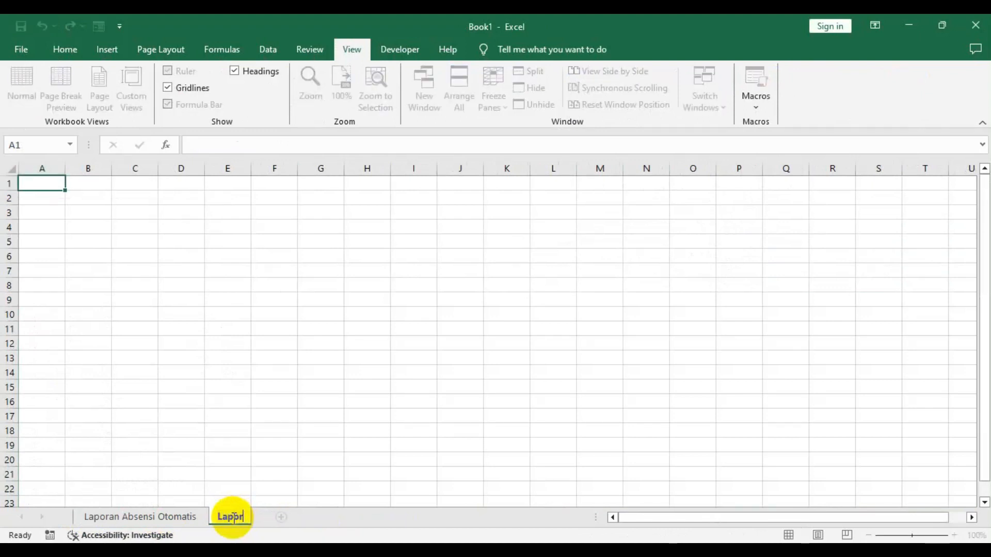
type("an Per An")
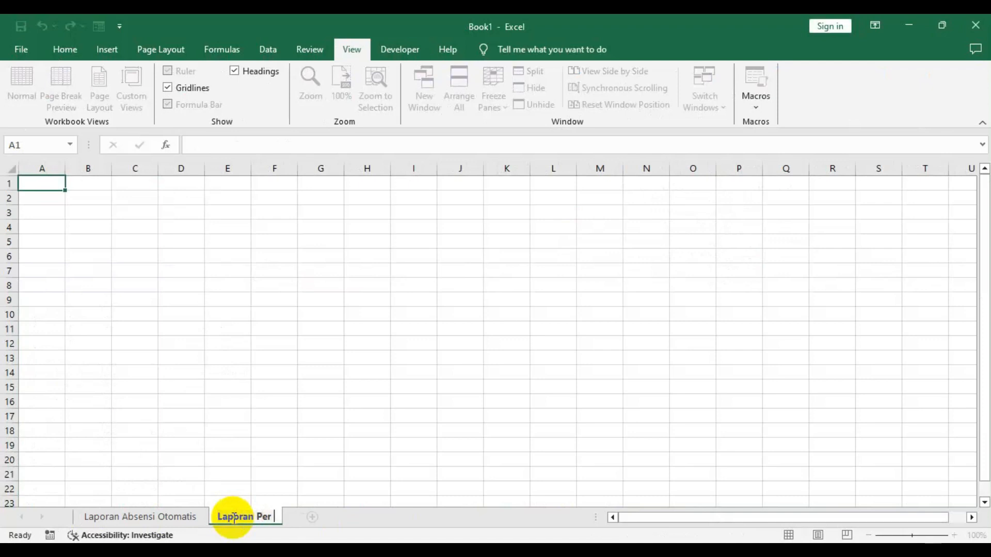
type("ak")
key("Return")
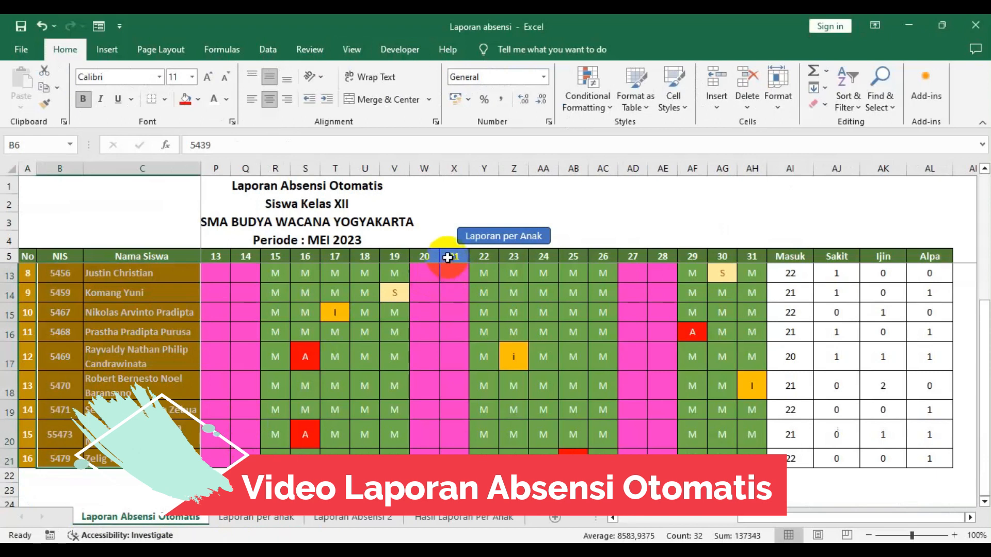
- Review the per-child attendance report sheet in the reference workbook
left_click(256, 517)
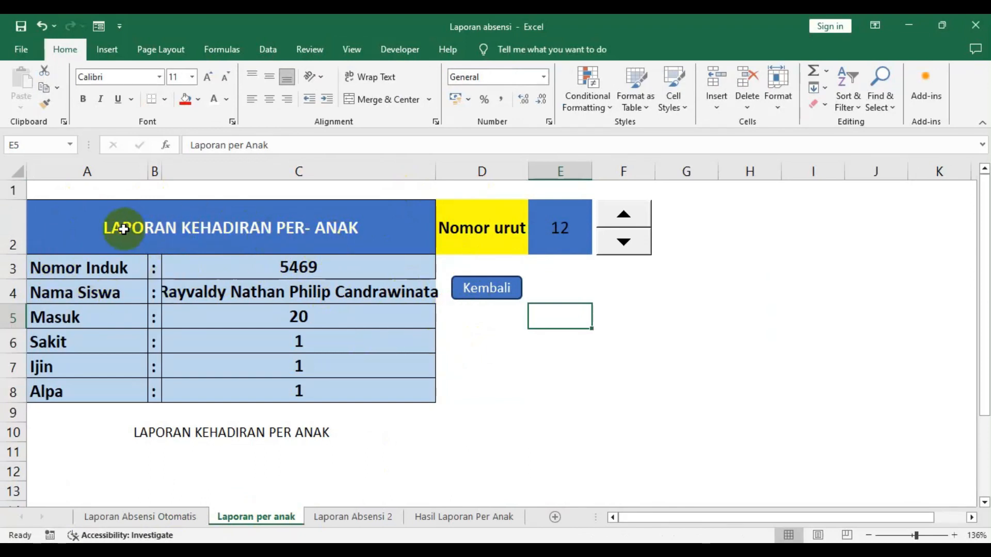
left_click(353, 293)
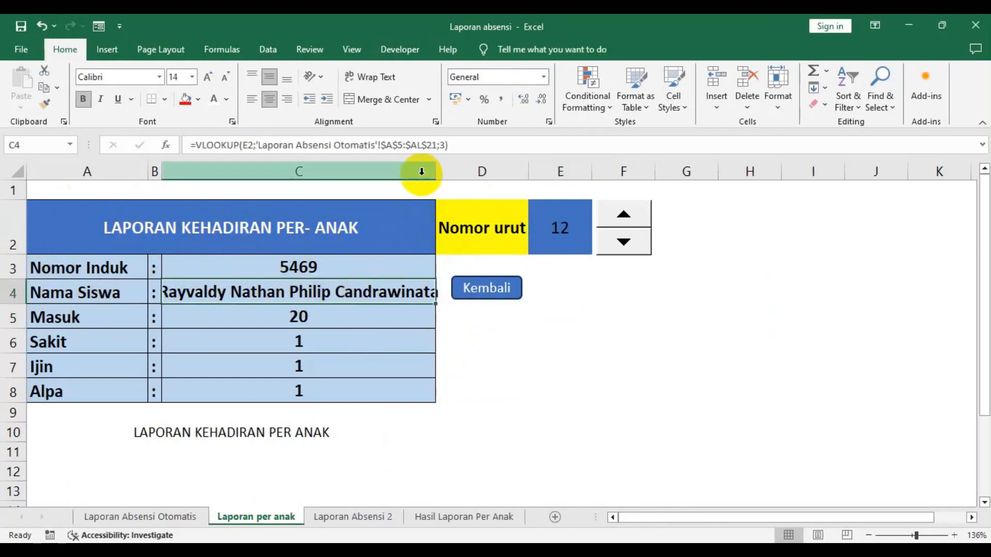
left_click_drag(431, 169, 459, 168)
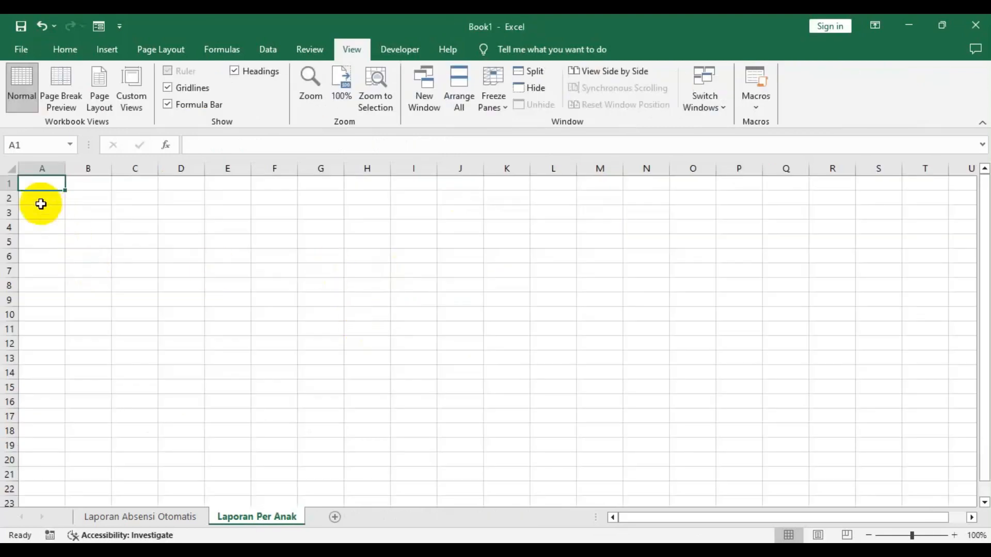
- In cell A2 of the new sheet, enter the title Laporan Kehadiran Per Anak
left_click(41, 216)
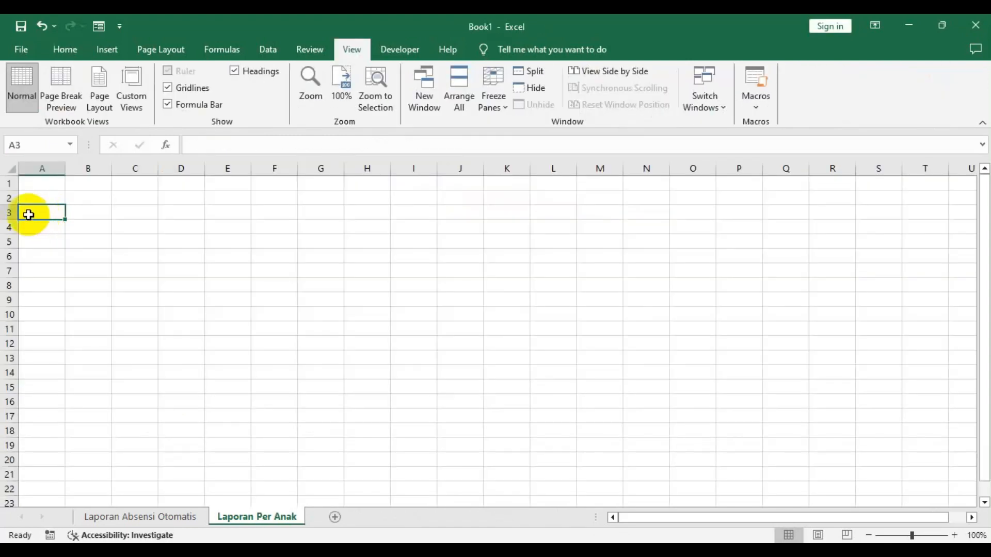
left_click(24, 200)
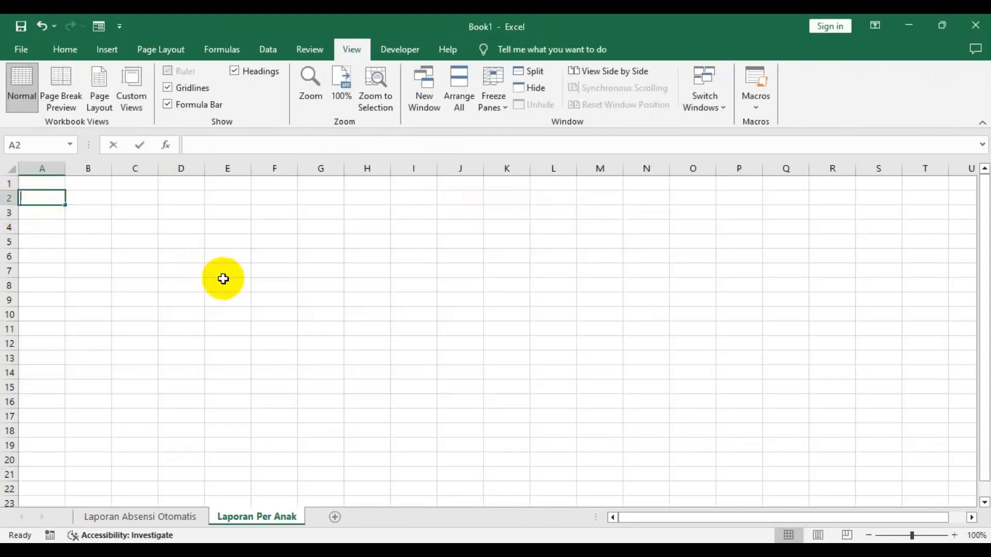
type("Lap")
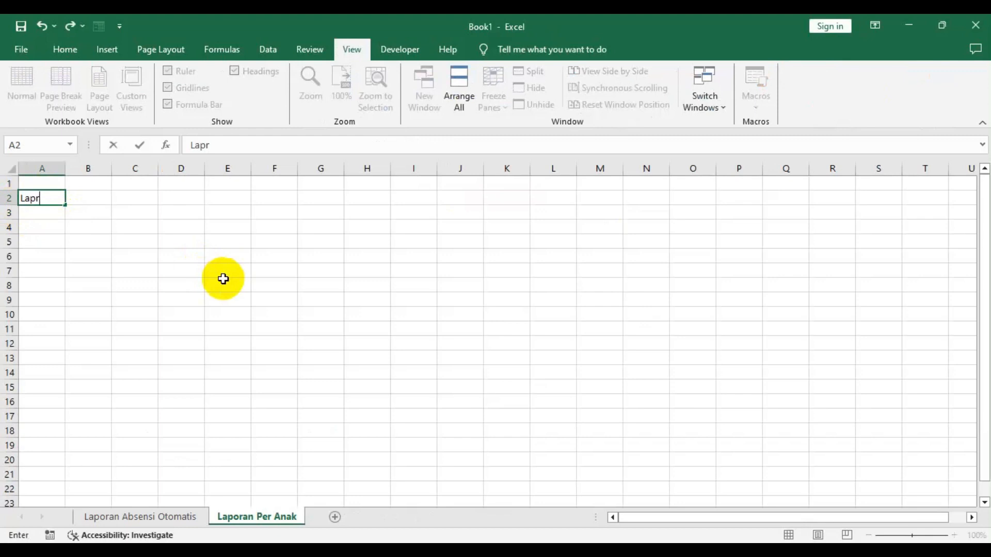
type("oran")
key("alt+Tab")
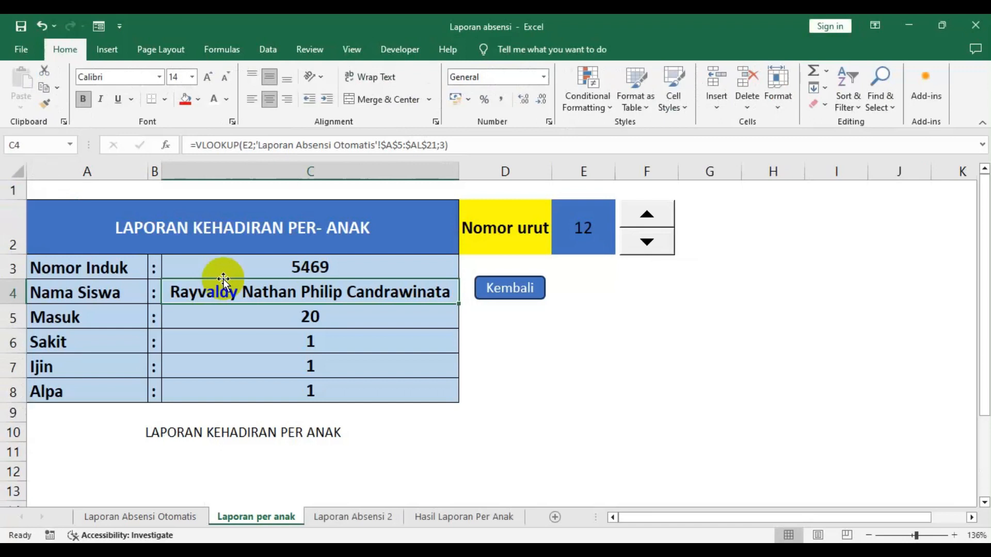
key("alt+Tab")
type("K")
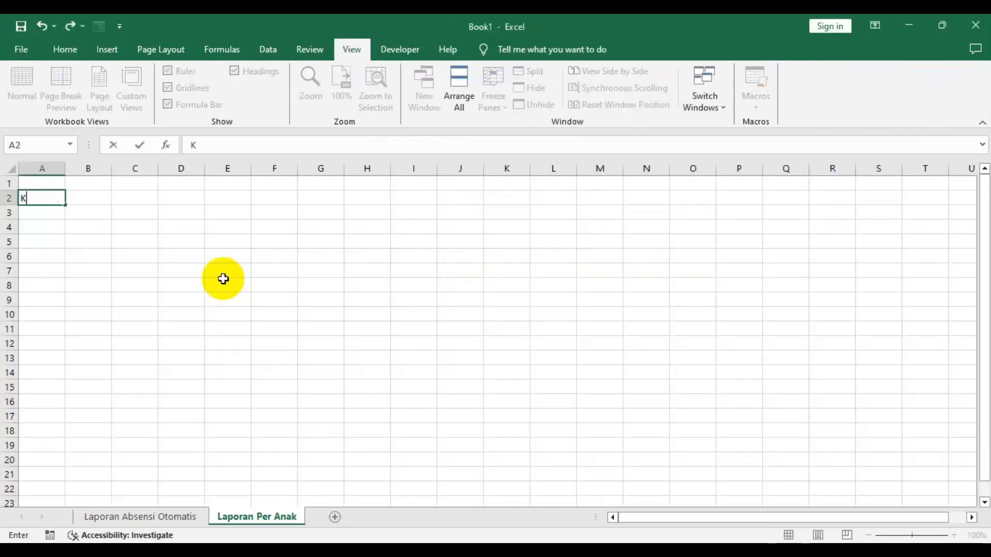
type("ehadiran")
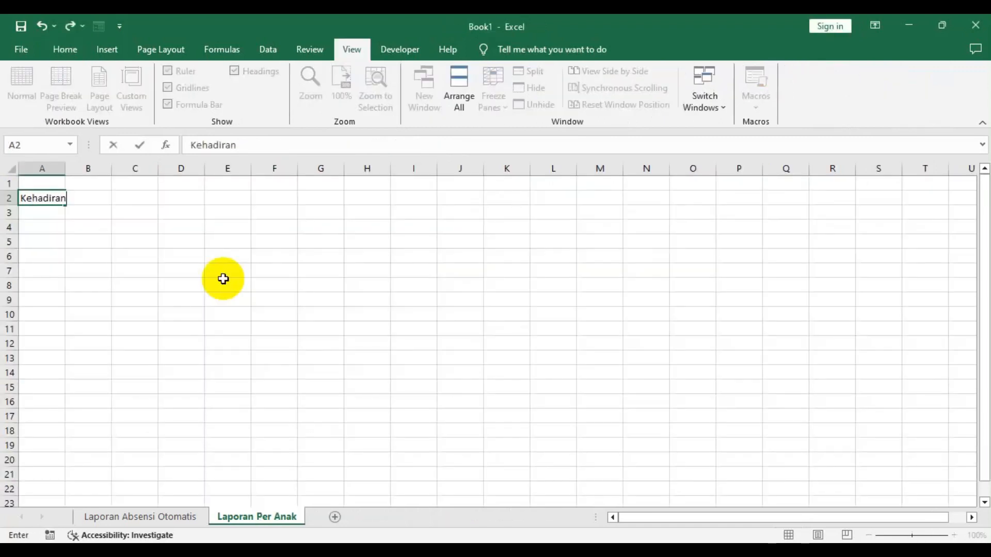
type(" Per Anak")
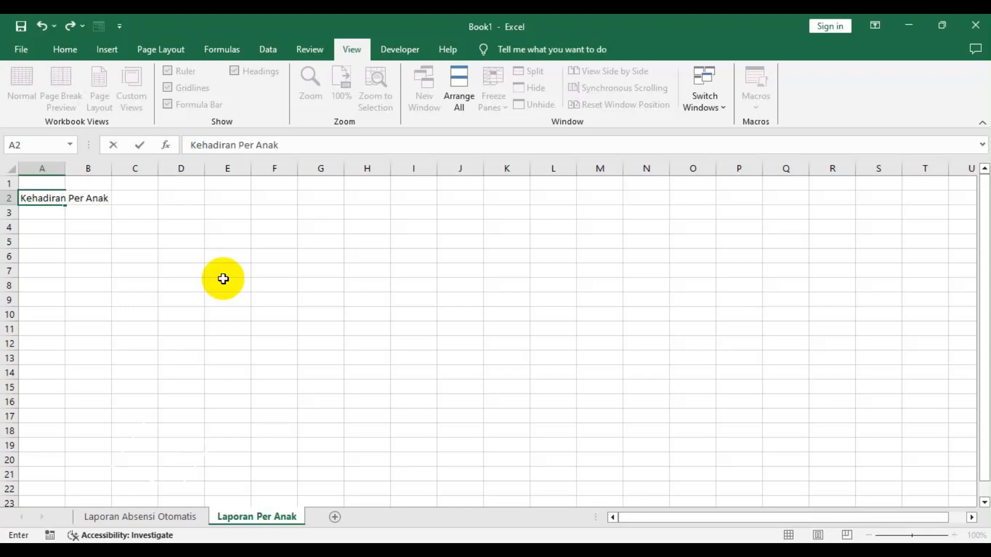
key("ctrl+Return")
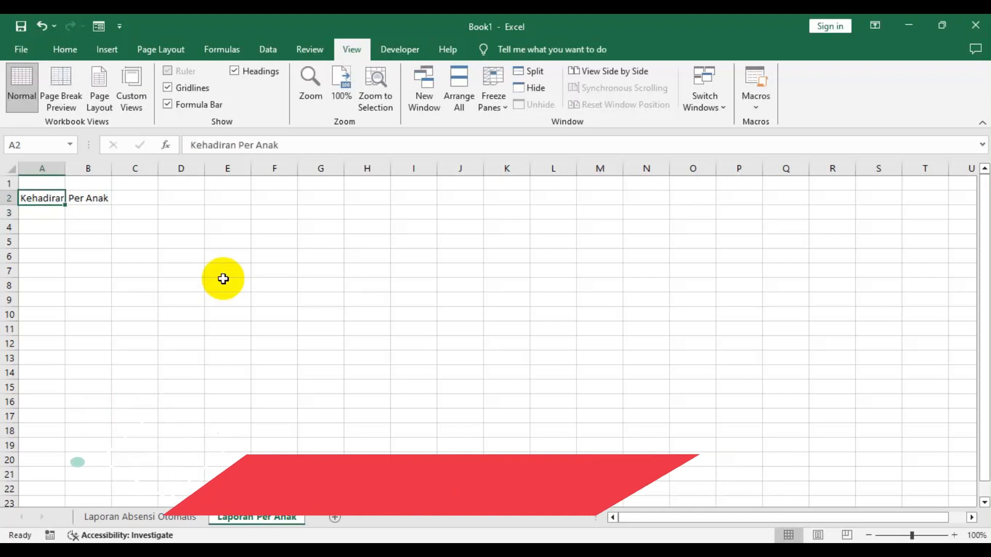
left_click(189, 145)
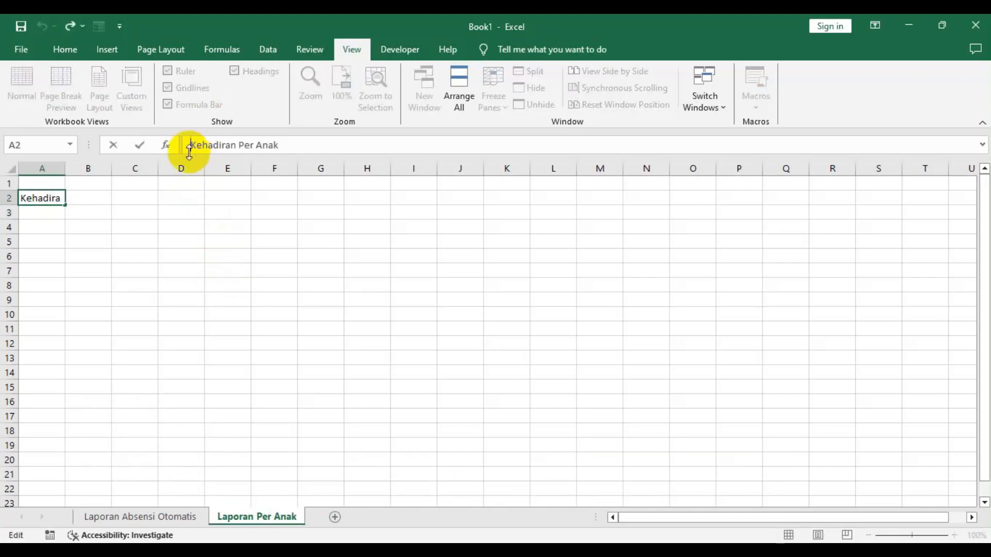
type("Laporam")
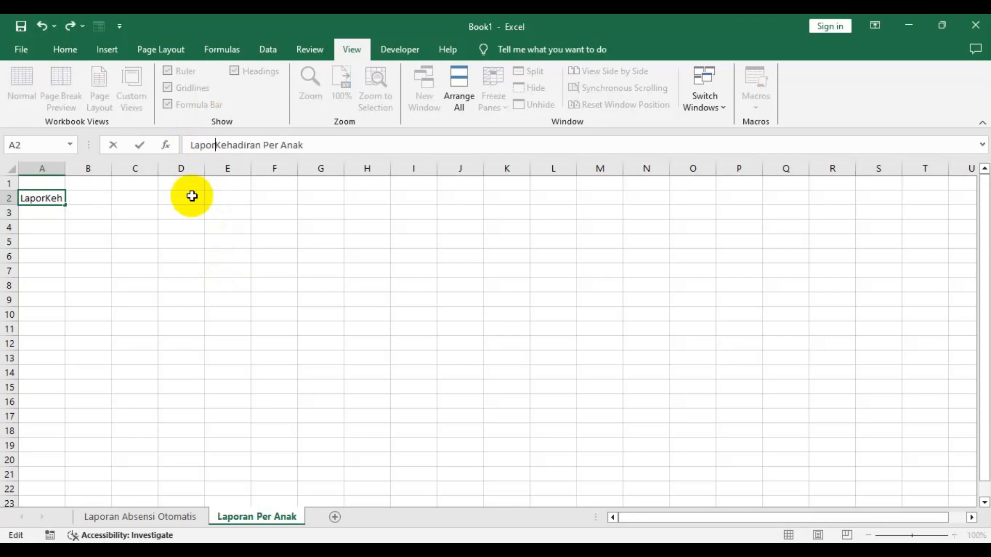
key("BackSpace")
key("BackSpace")
type("n")
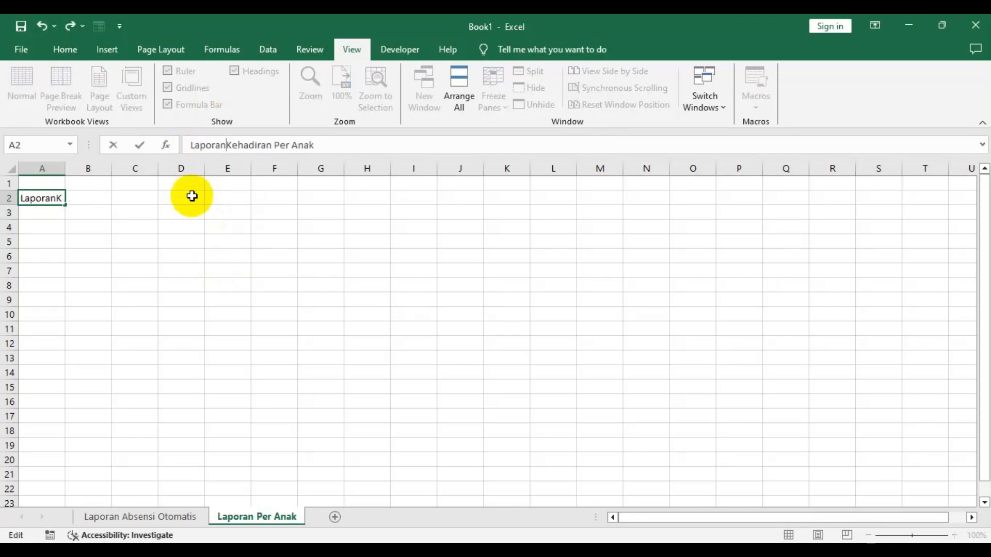
key("Return")
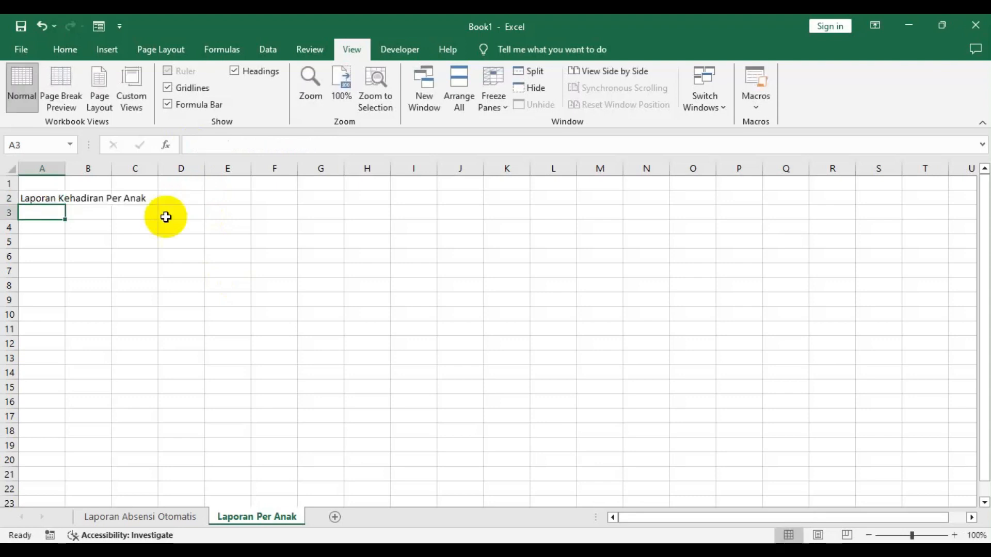
- Increase the font size of the A2 title to 24
left_click(34, 199)
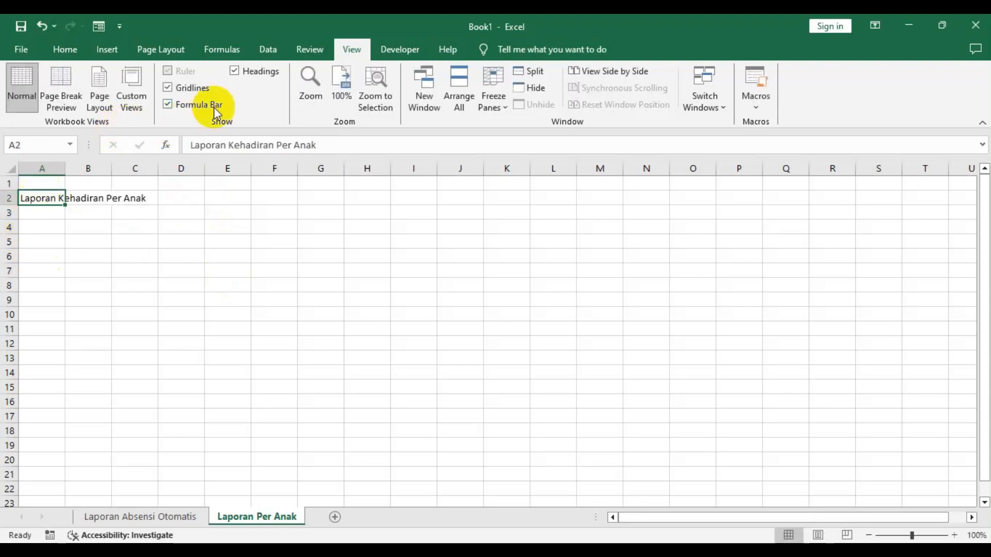
left_click(66, 48)
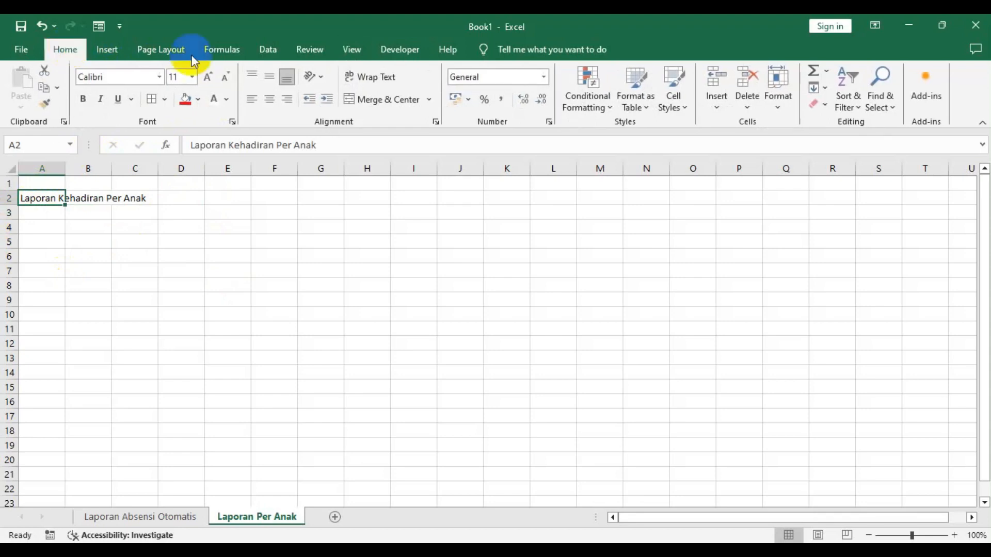
left_click(207, 77)
left_click(208, 78)
left_click(208, 77)
left_click(208, 77)
left_click(207, 77)
left_click(208, 77)
left_click(208, 77)
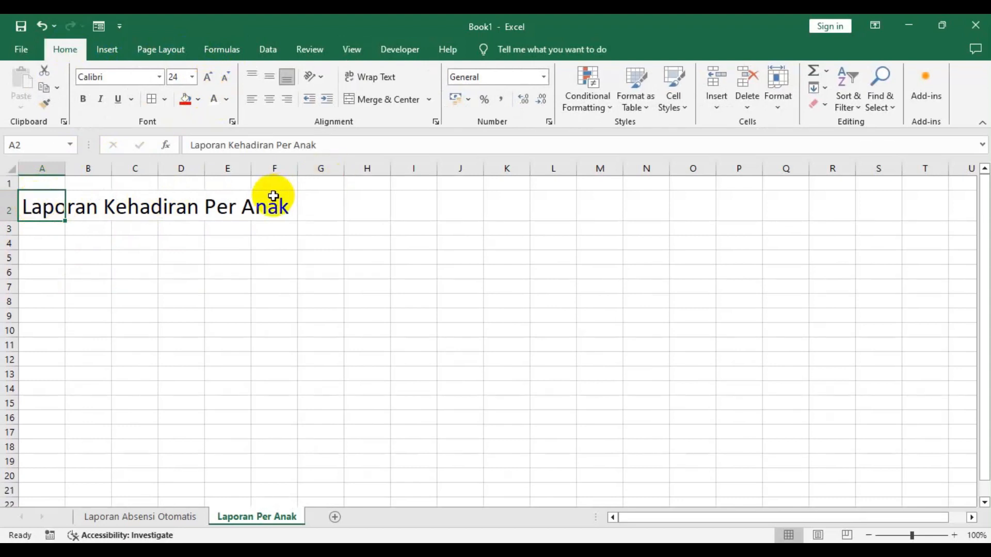
left_click(47, 230)
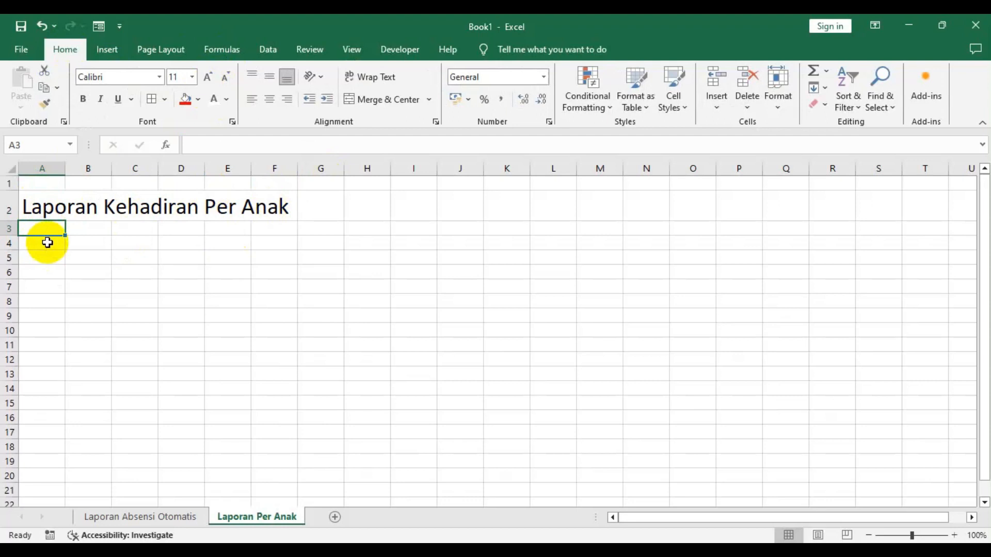
key("alt+Tab")
key("alt+Tab")
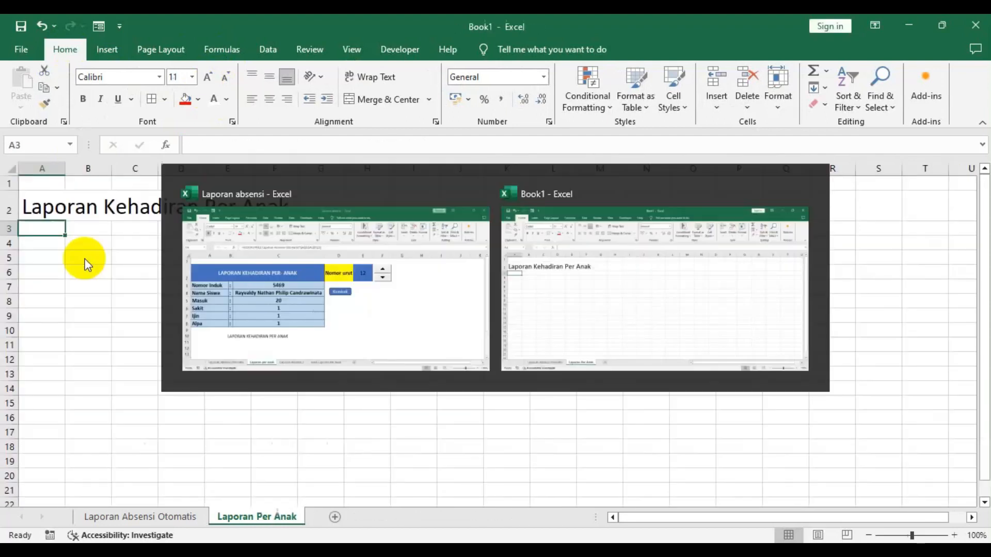
left_click(44, 207)
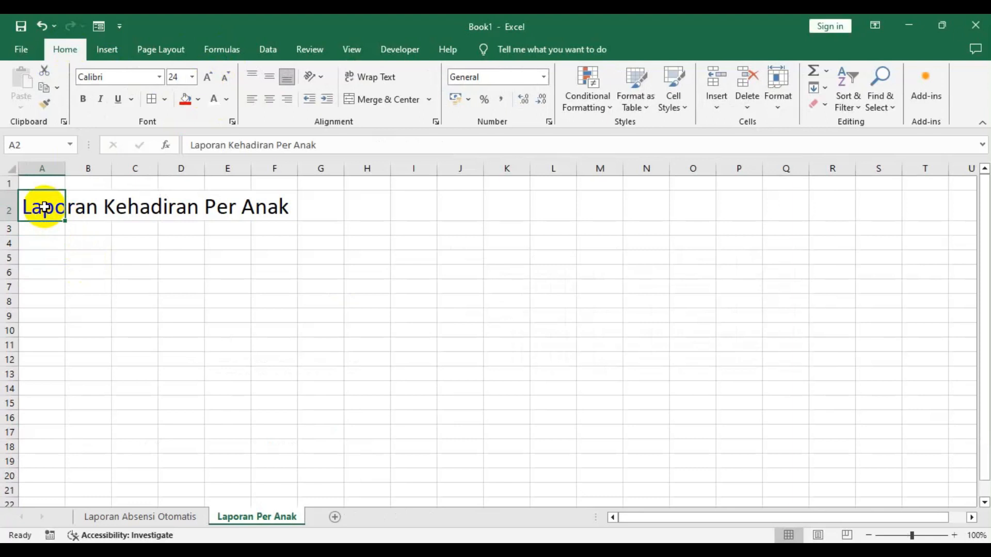
left_click(27, 229)
key("alt+Tab")
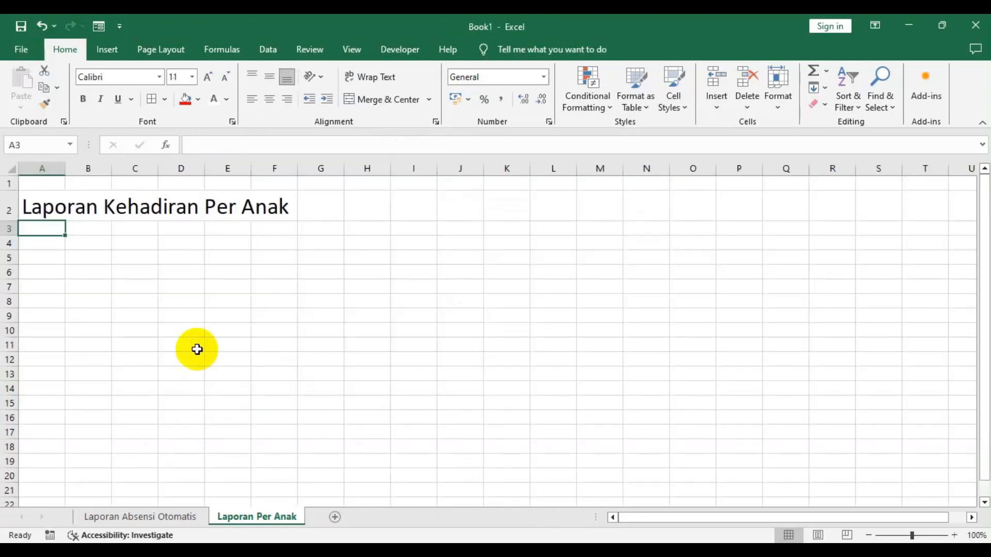
- Enter the labels Nomor Induk, Nama Siswa, Masuk, Sakit, Ijin and Alpa in cells A3 to A8
type("Nomor Induk")
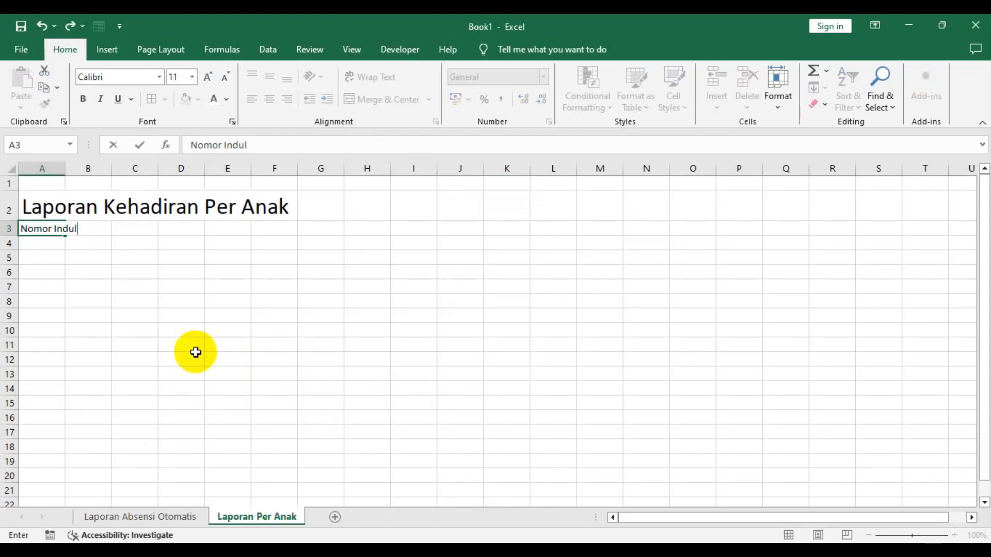
key("Return")
type("Nama Siswa")
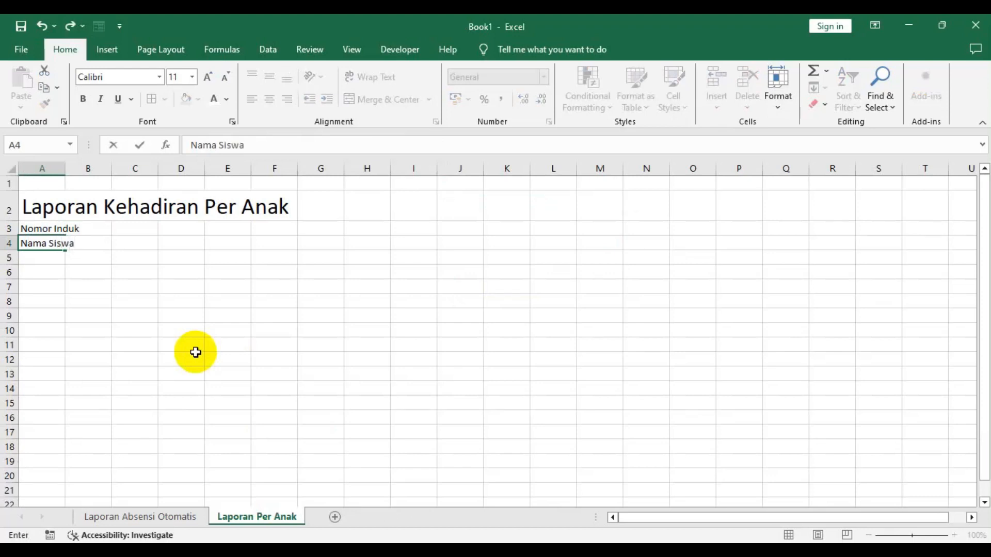
key("Return")
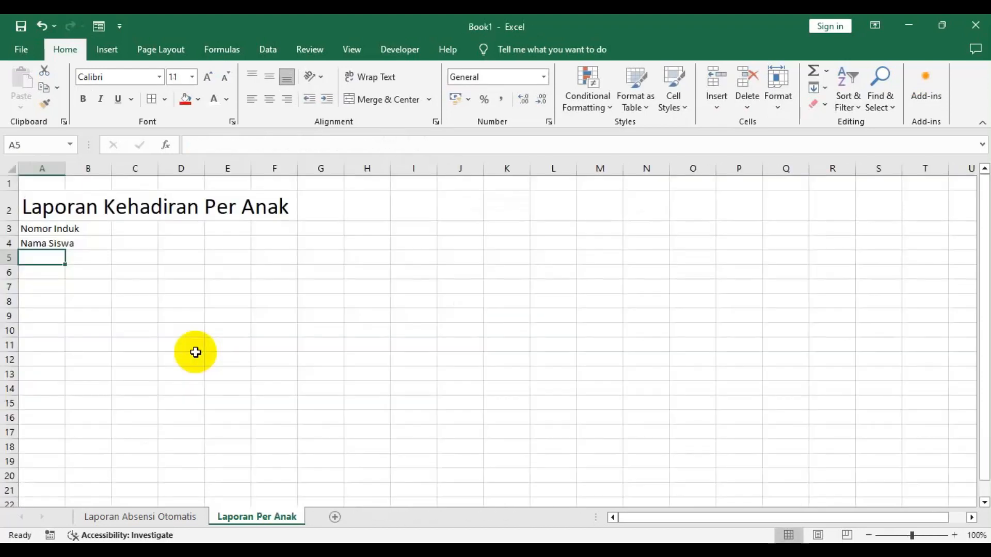
type("Masuk")
key("Return")
type("Ij")
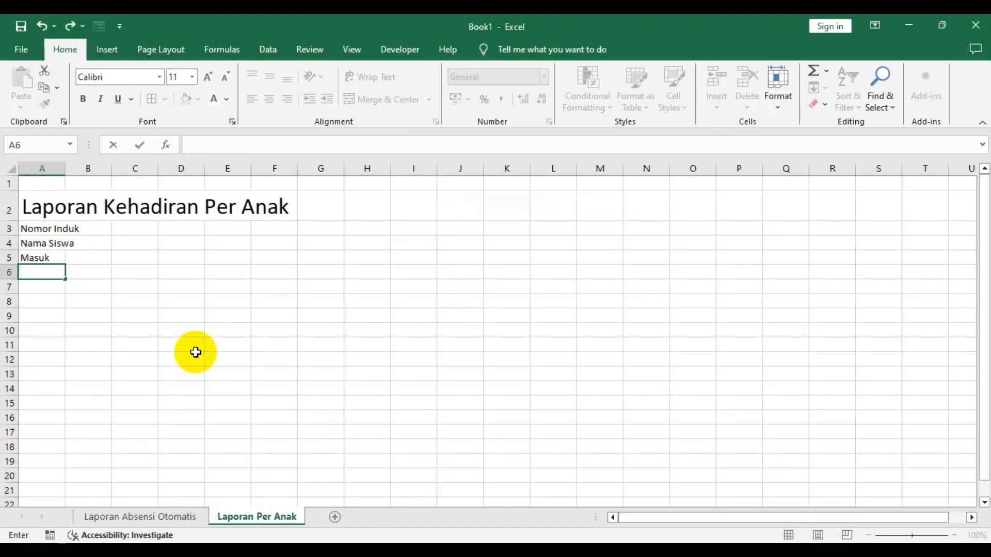
key("Return")
type("Ijin")
key("Return")
type("A")
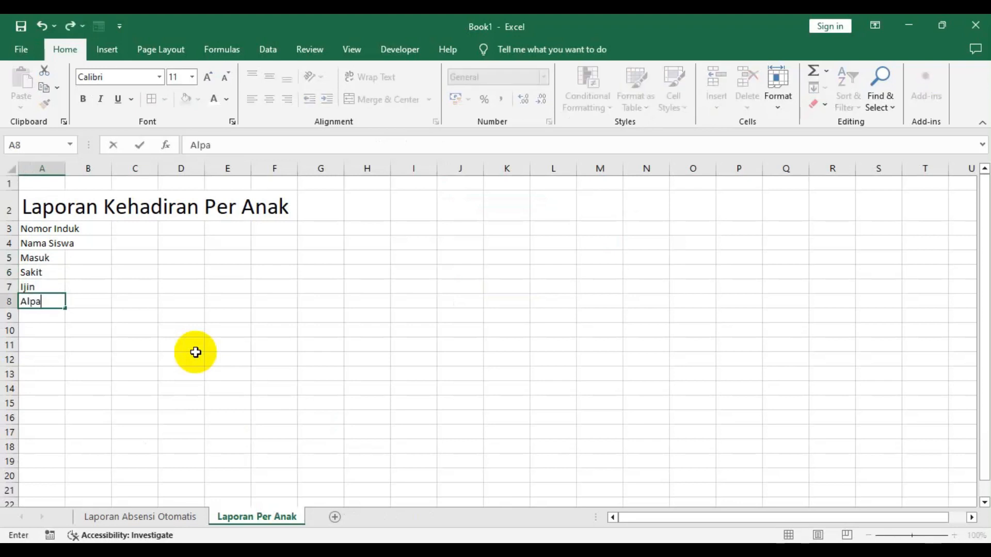
type("lpa")
key("Return")
- Enlarge the A3:A8 labels to font size 14 and resize column A to fit them
key("Up")
key("Up")
key("Up")
key("Up")
key("Up")
key("Up")
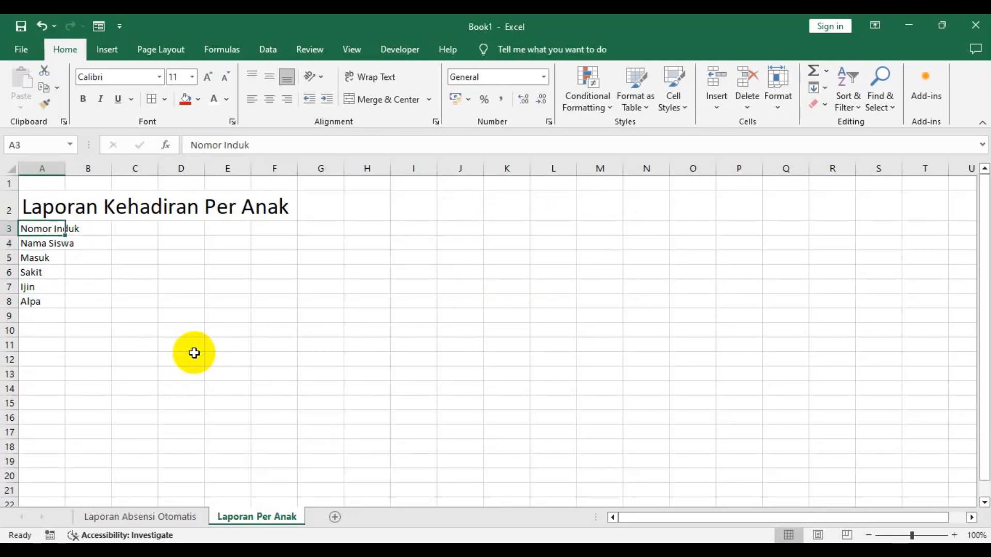
left_click_drag(27, 228, 33, 297)
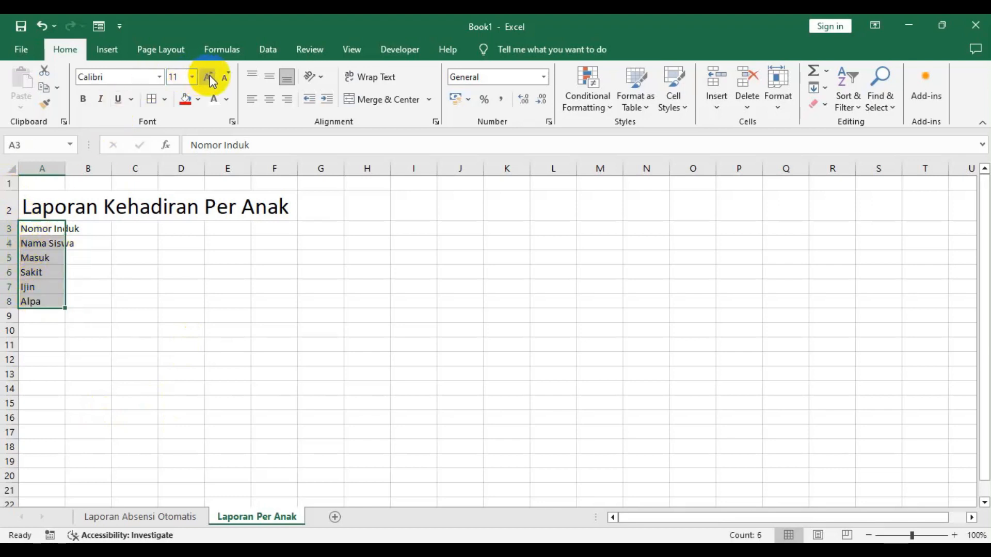
left_click(209, 78)
left_click(210, 77)
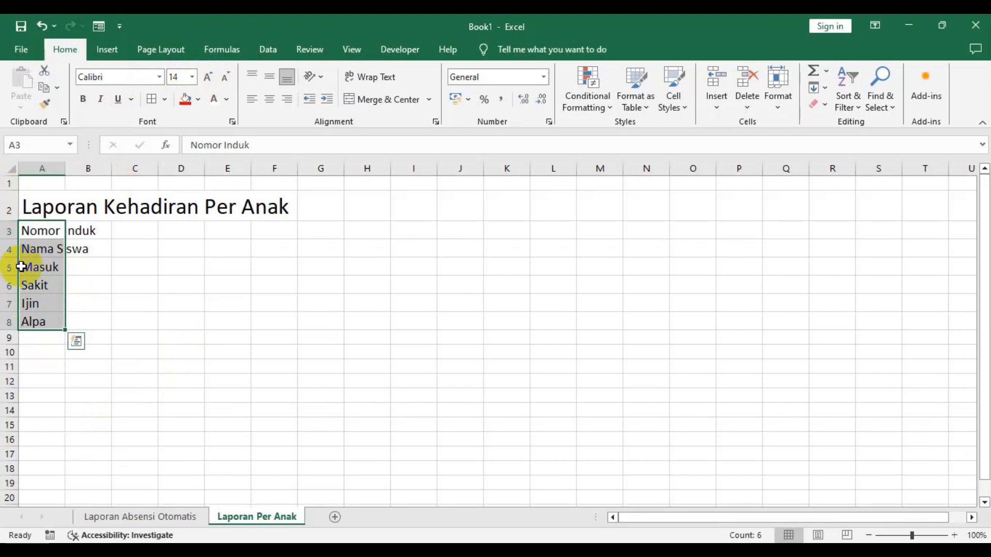
double_click(67, 168)
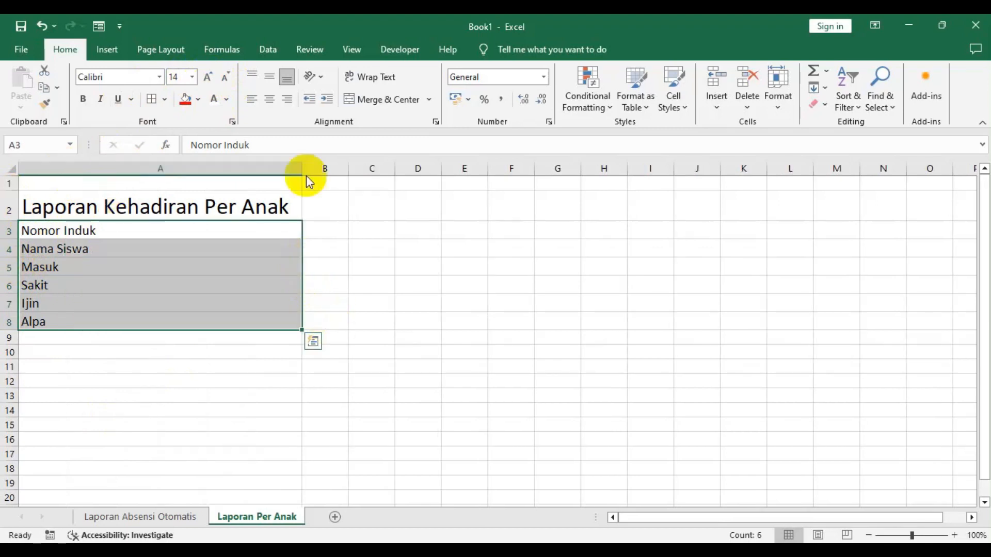
left_click_drag(304, 168, 105, 178)
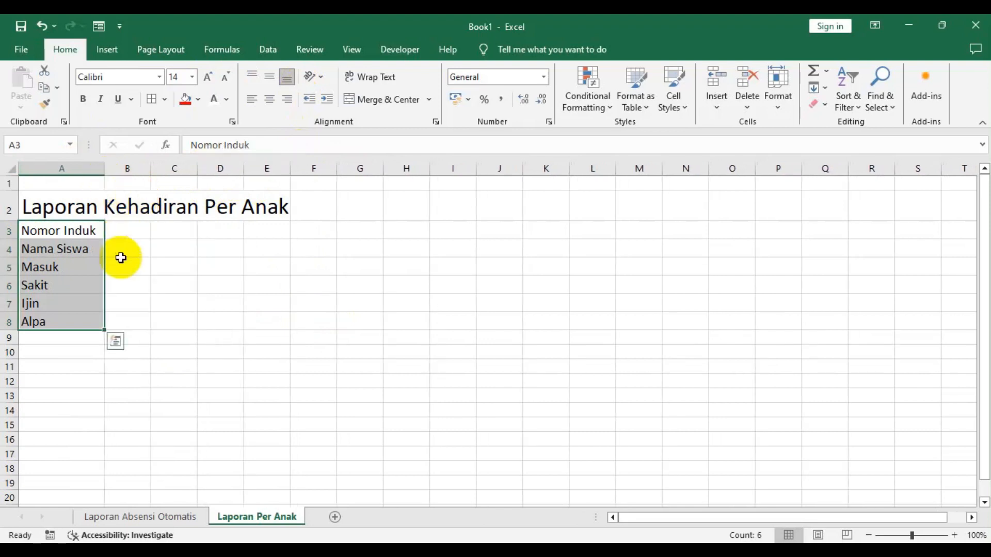
- Narrow column B and enter a colon in each cell from B3 to B8
left_click(122, 228)
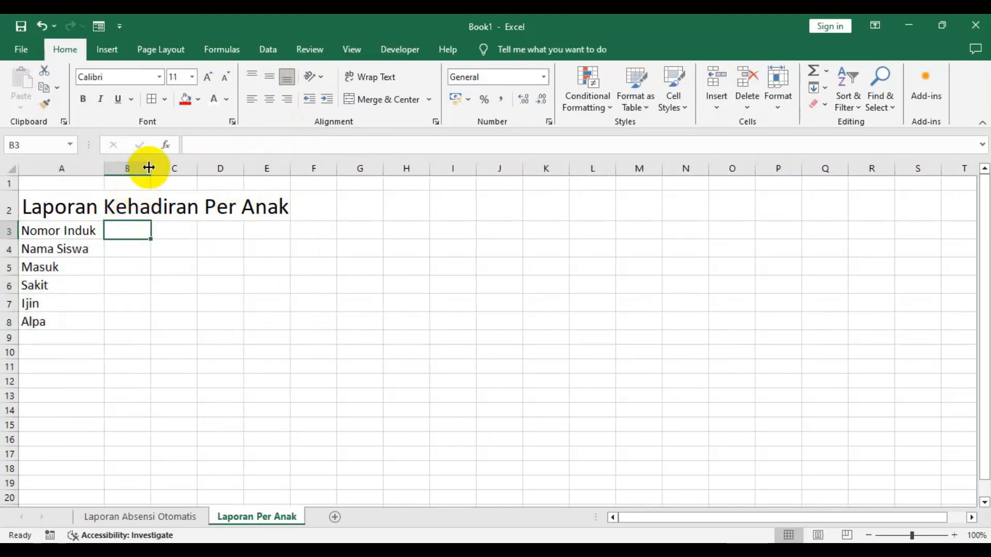
left_click_drag(149, 167, 118, 188)
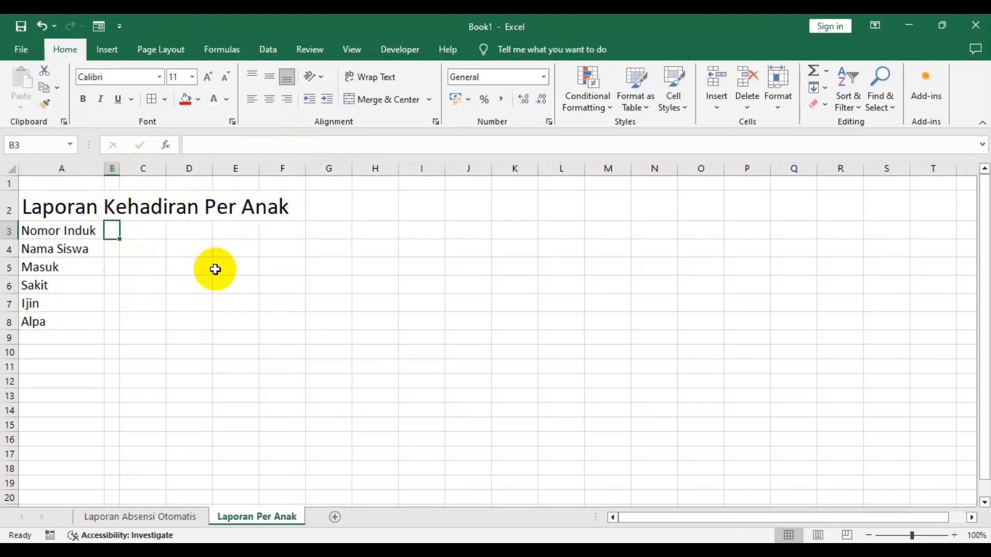
type(":")
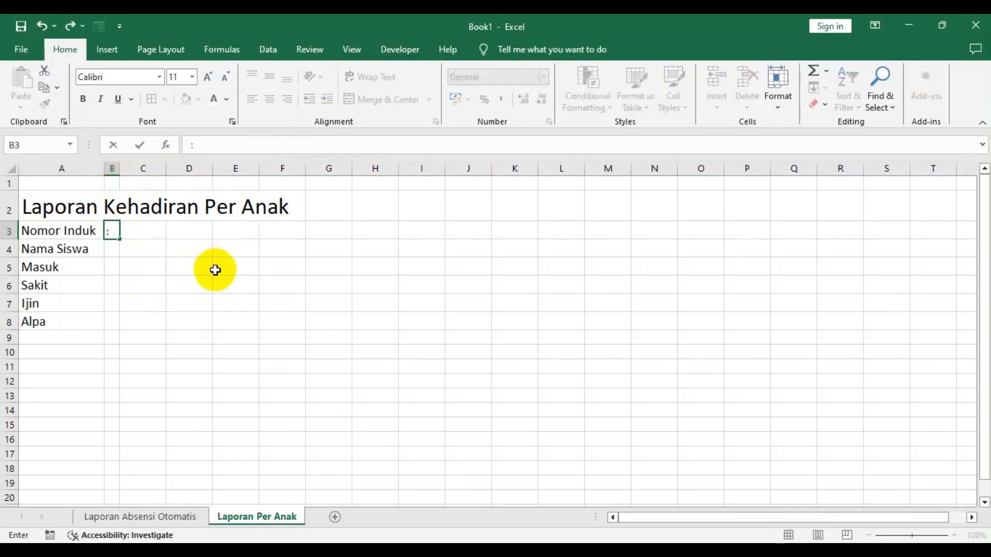
key("Return")
type(":")
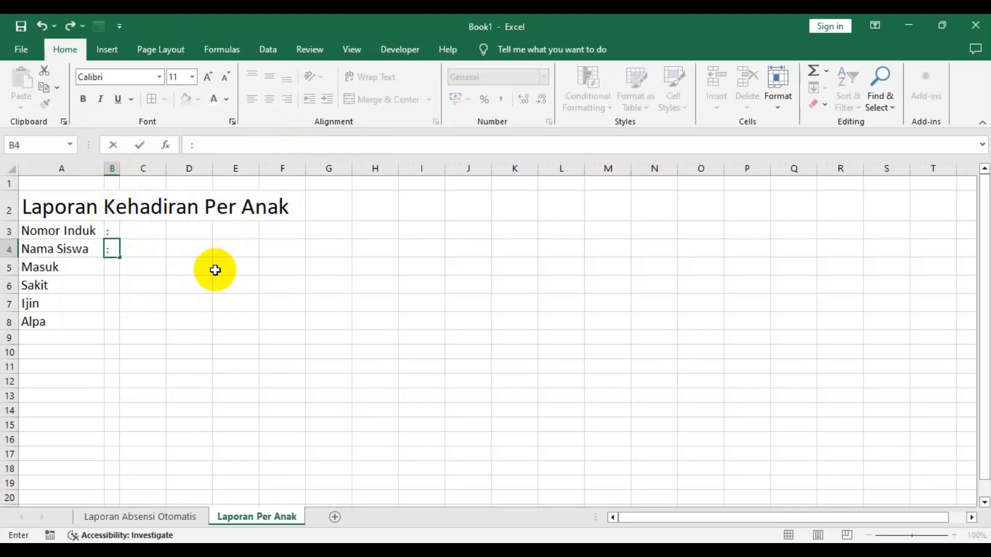
key("Return")
type(":")
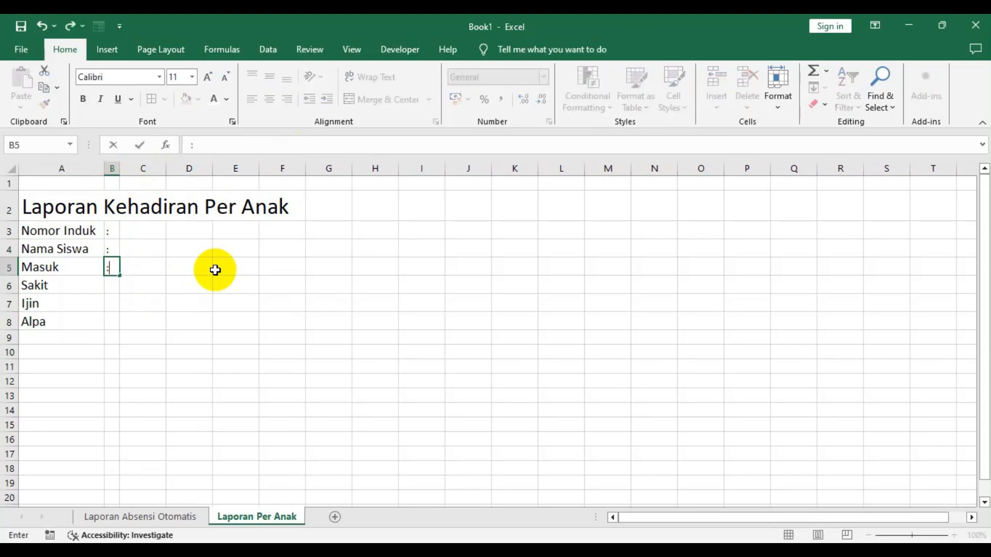
key("Return")
type(":")
key("Return")
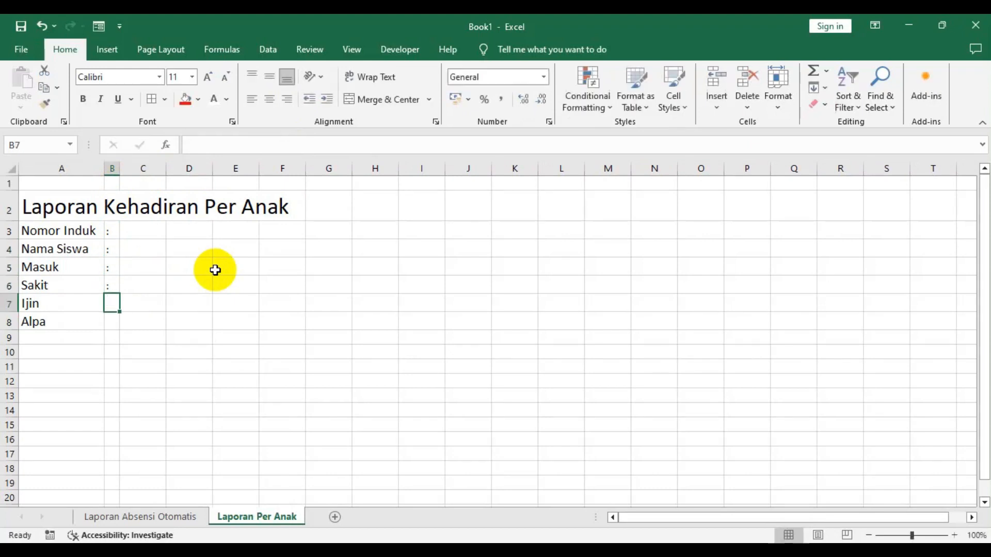
type(":")
key("Return")
type(":")
key("Return")
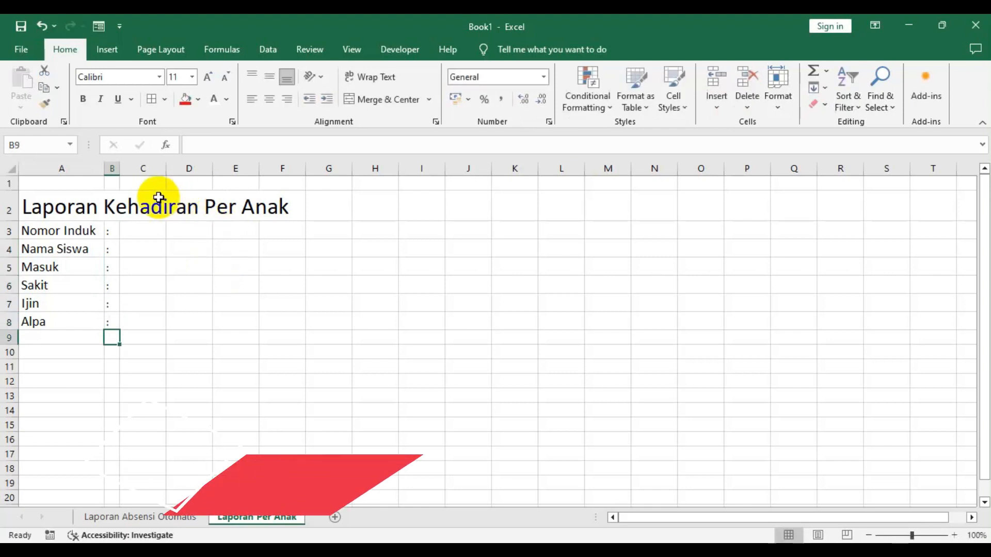
- Center the colons in cells B3 through B8
left_click(113, 167)
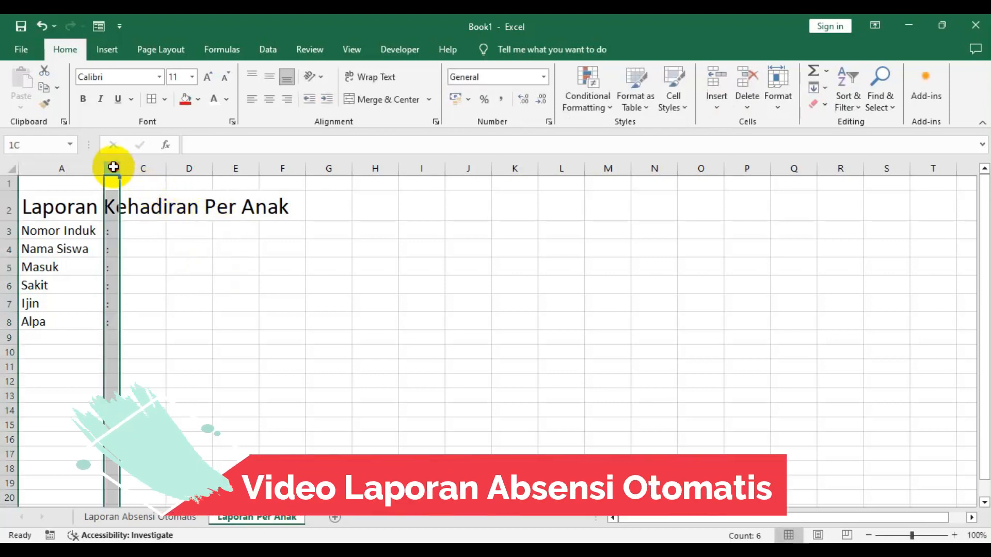
left_click(108, 230)
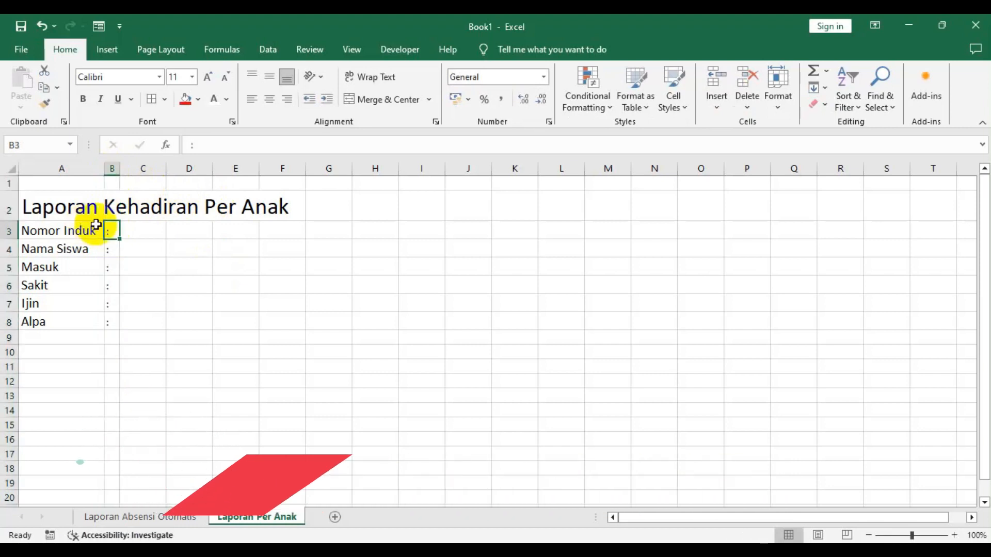
left_click_drag(112, 228, 113, 329)
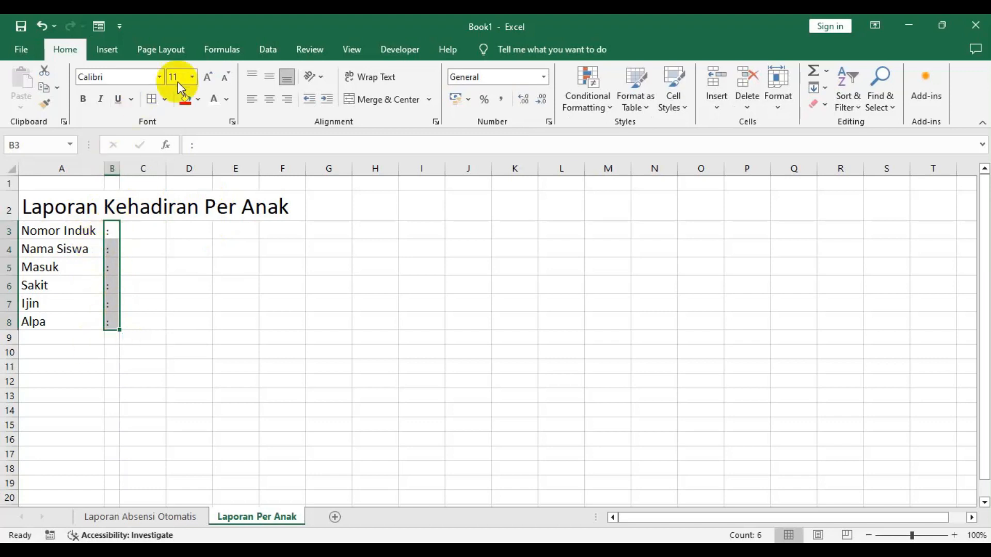
left_click(270, 100)
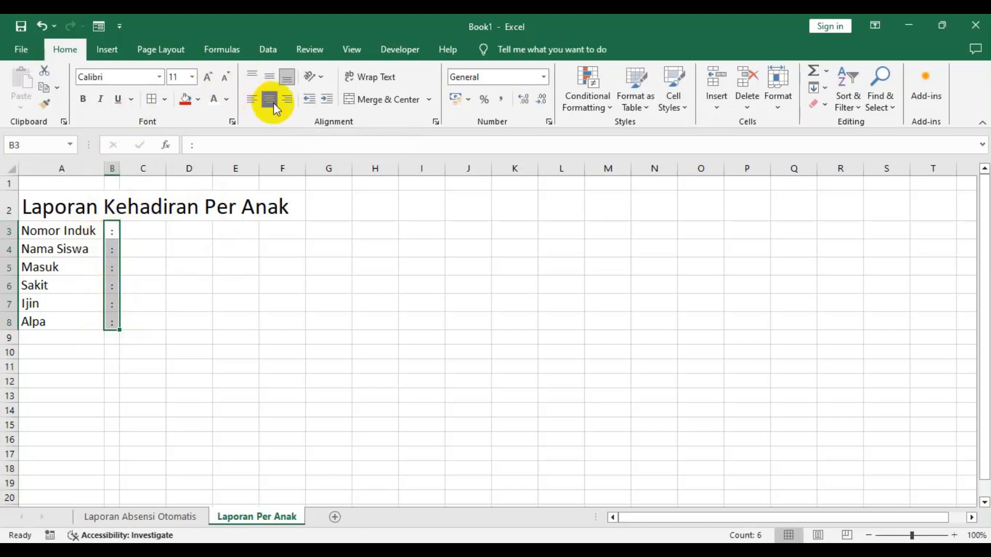
- Widen column C to hold the report values
left_click(181, 252)
left_click(141, 227)
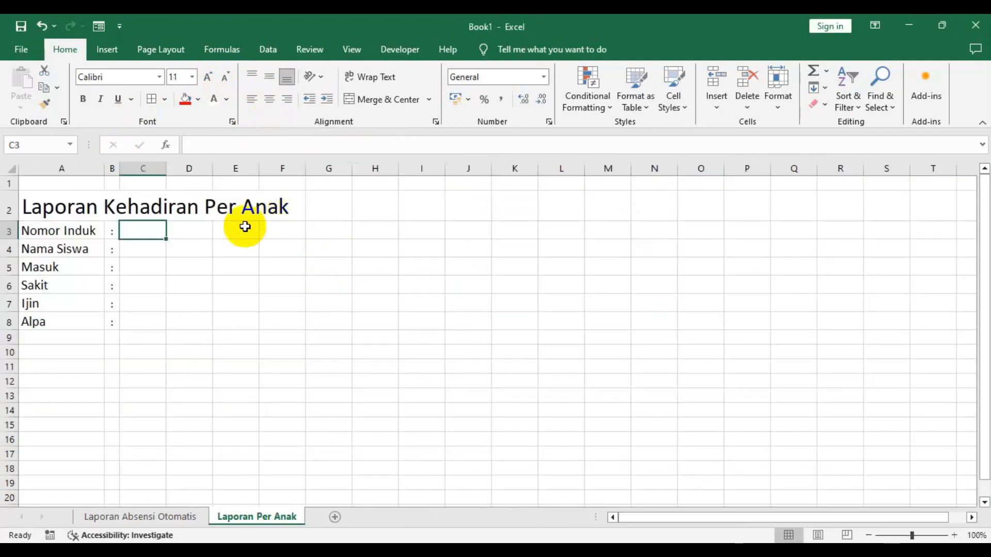
left_click_drag(166, 169, 341, 177)
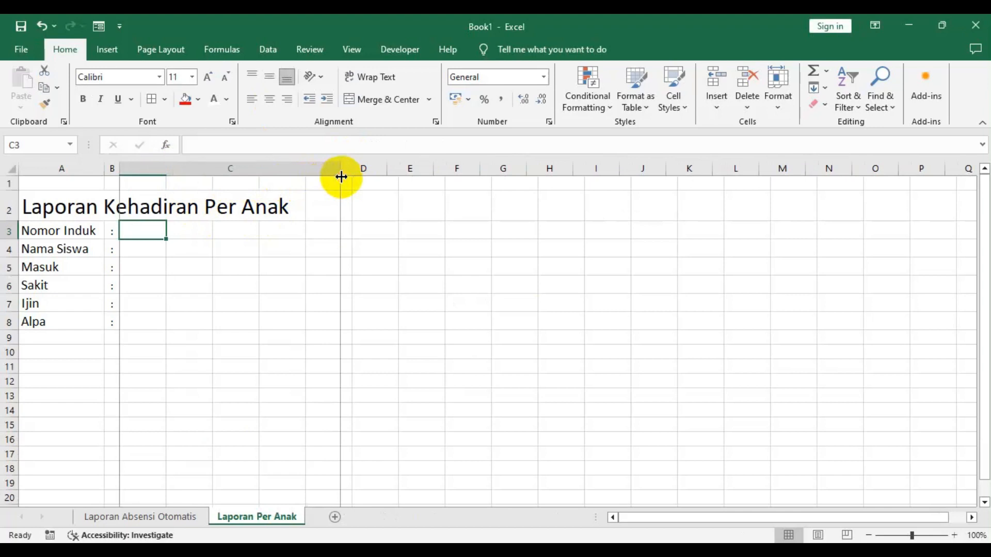
left_click(228, 254)
- Merge and center the title across cells A2 to C2
left_click(125, 231)
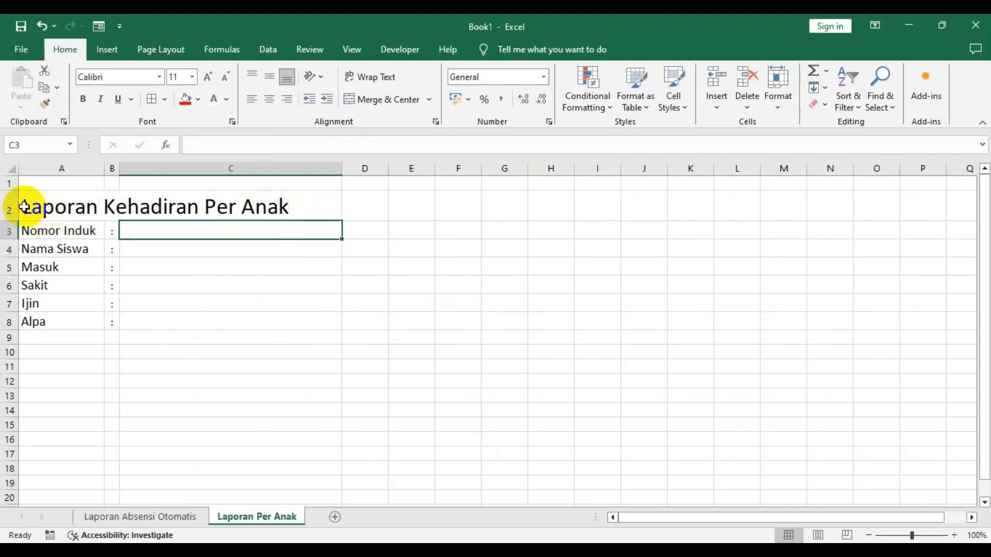
left_click(24, 206)
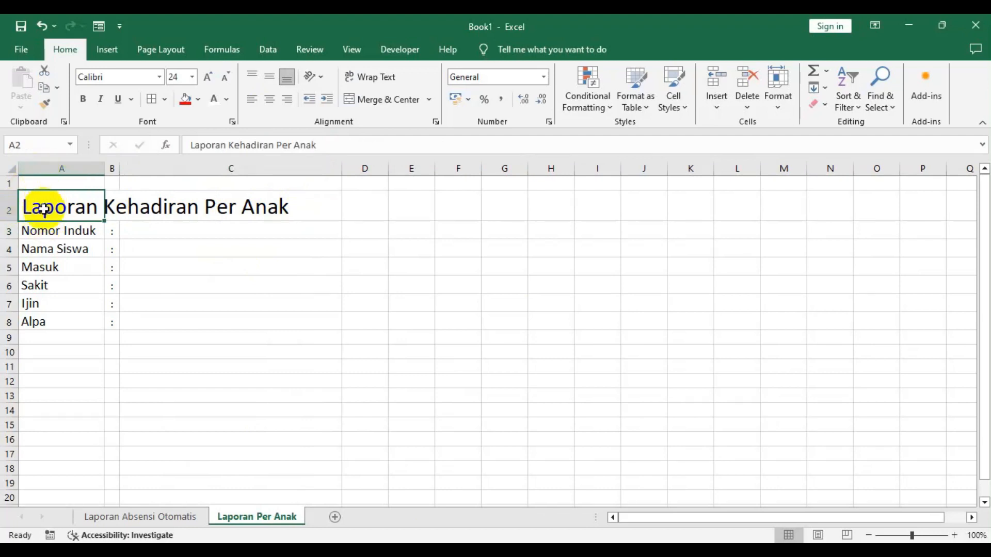
left_click_drag(85, 211, 265, 206)
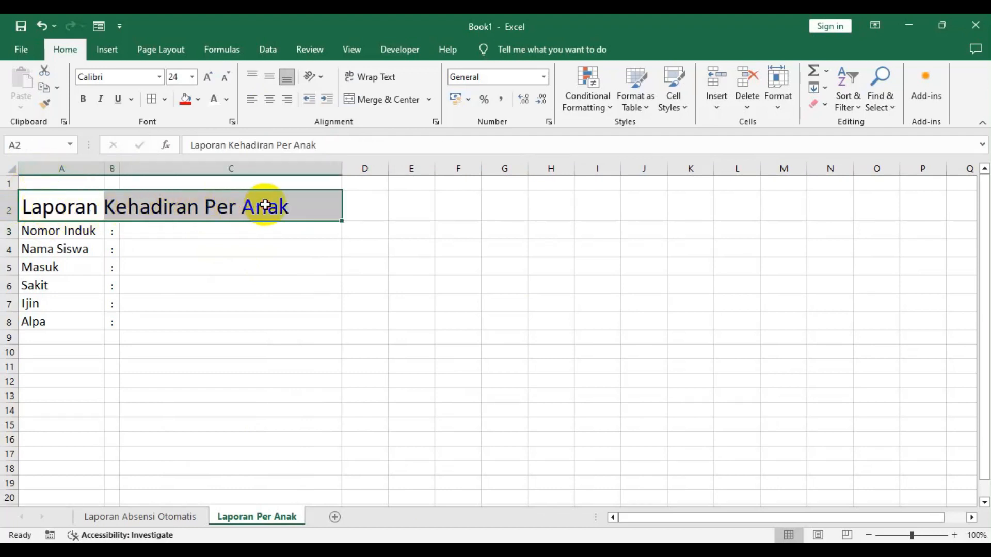
left_click(385, 101)
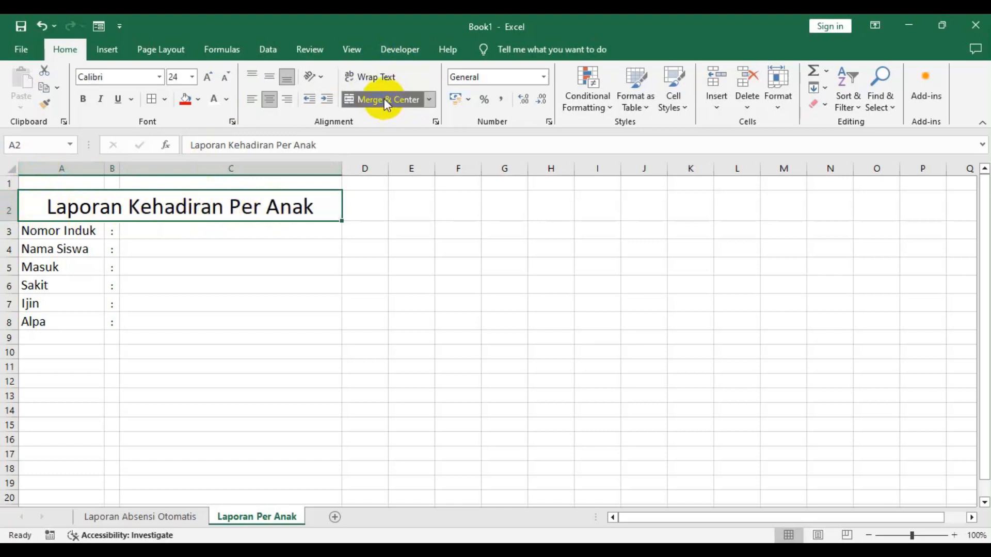
- Apply all borders to the report block A2:C8
left_click(151, 270)
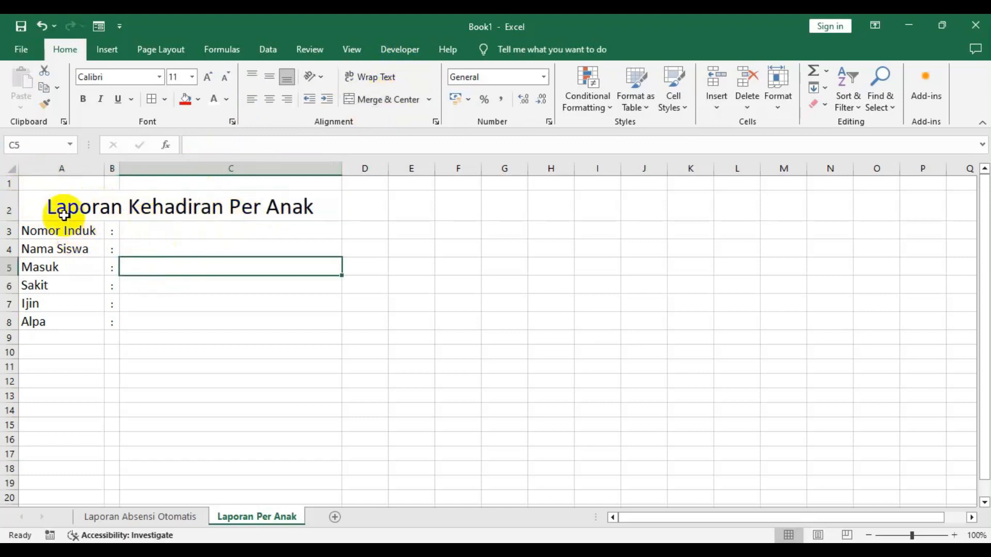
left_click_drag(41, 209, 224, 318)
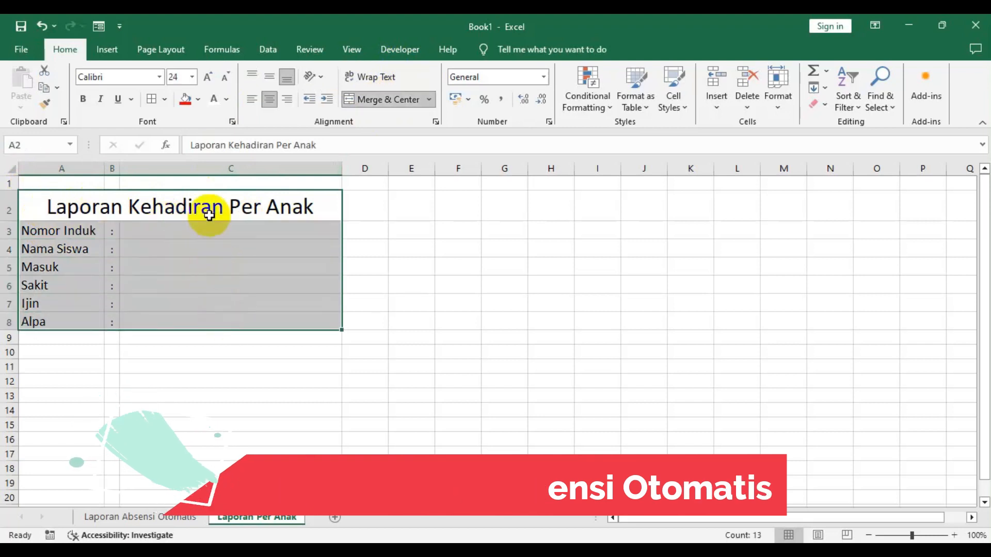
left_click(151, 100)
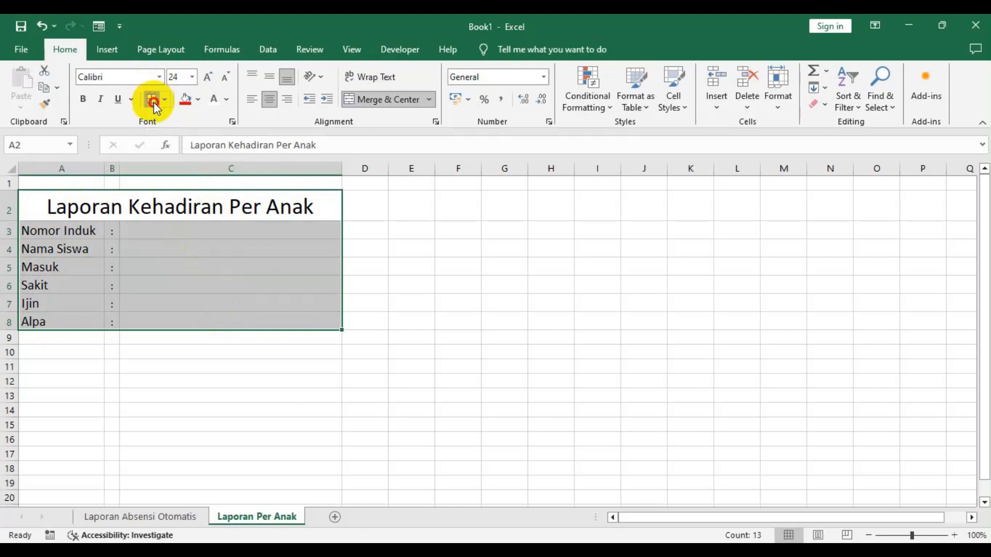
left_click(165, 260)
- Fill the merged title cell with orange
left_click(83, 204)
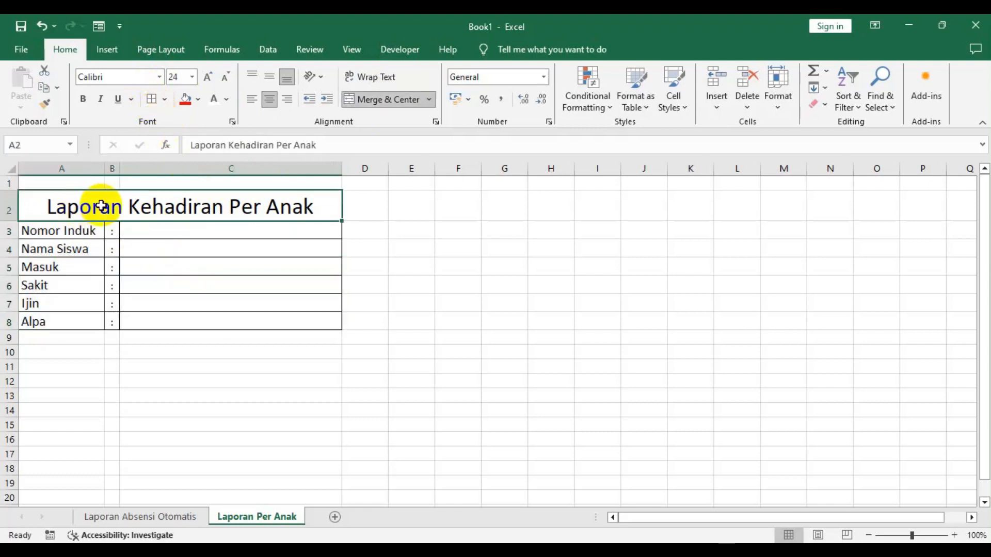
left_click(198, 101)
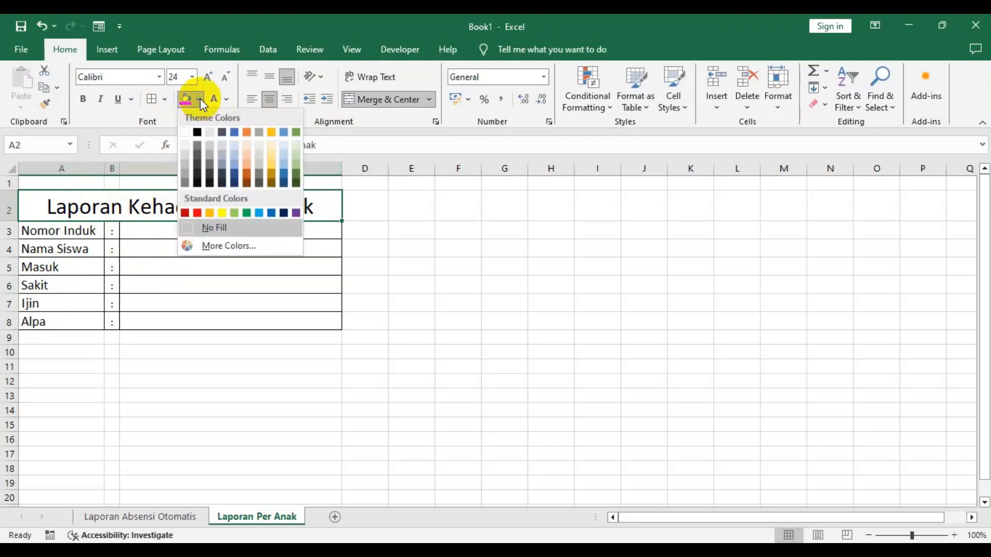
left_click(247, 133)
left_click(227, 247)
- Fill the label and value rows A3:C8 with a light blue shade
left_click_drag(58, 234, 168, 305)
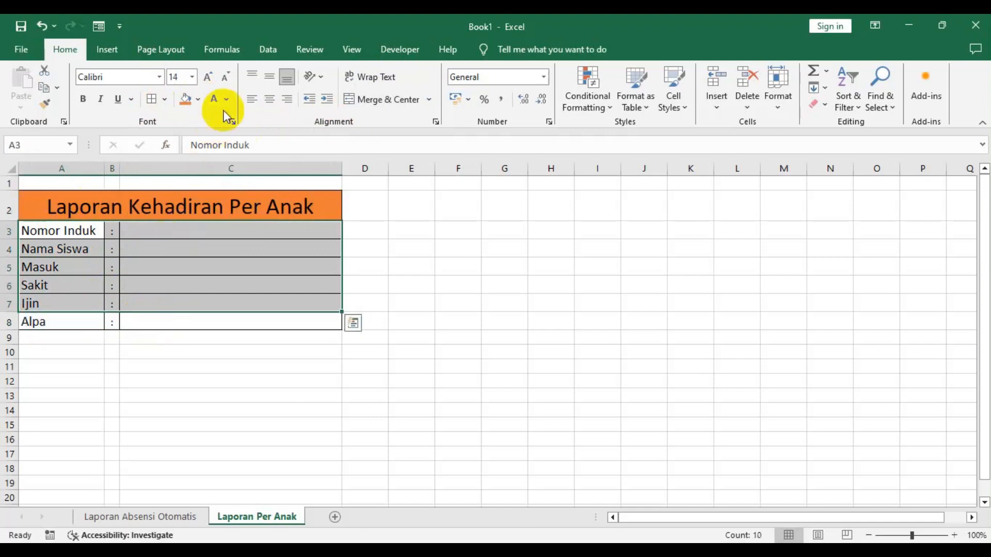
left_click(198, 100)
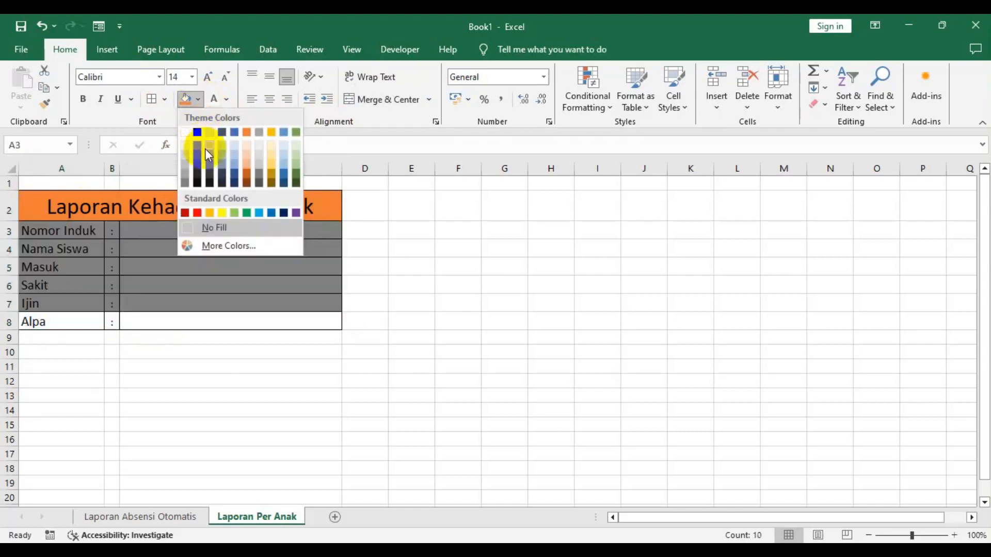
left_click(235, 165)
left_click_drag(60, 316, 170, 321)
left_click(187, 99)
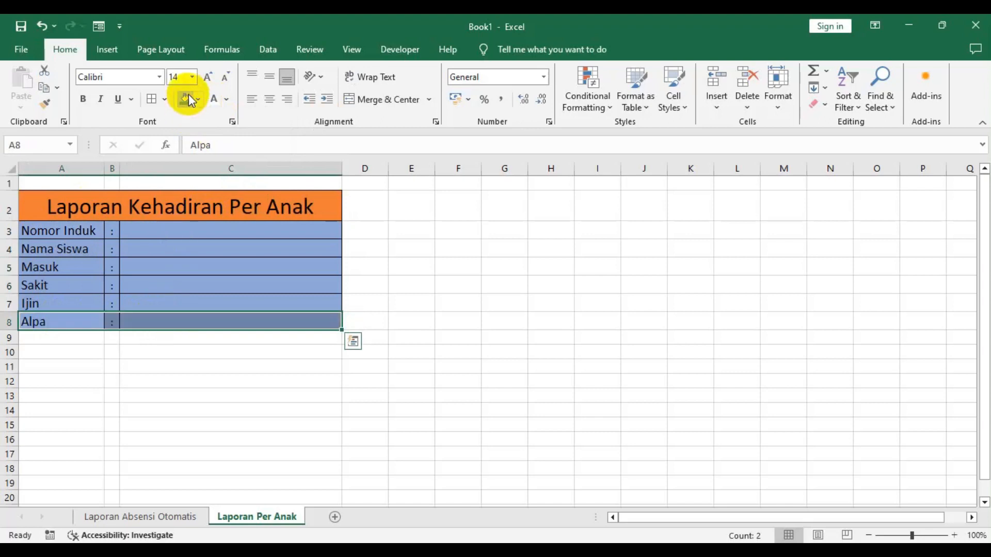
left_click(256, 250)
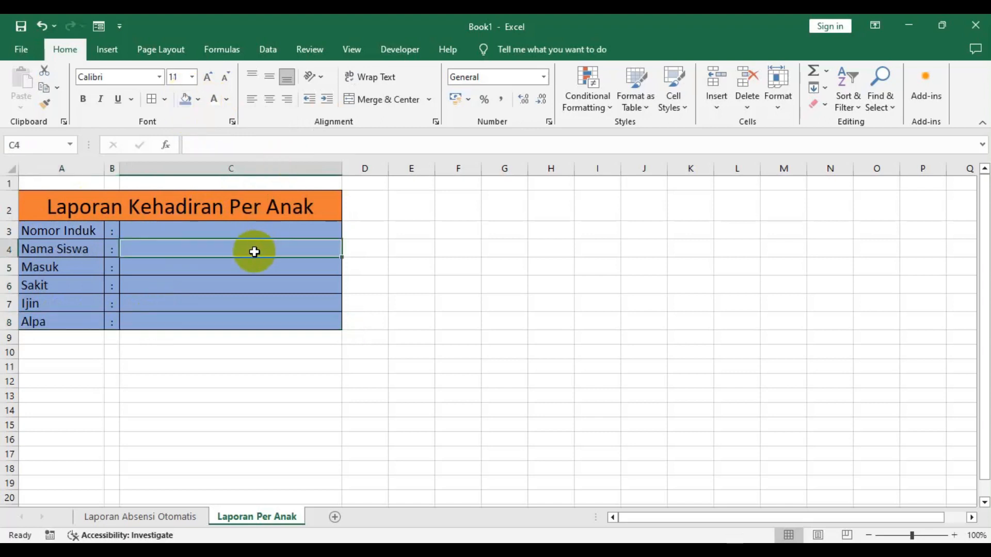
- Enter the label Nomor Urut in cell D2, modeled on the reference workbook's Nomor urut cell
left_click(277, 233)
left_click(376, 209)
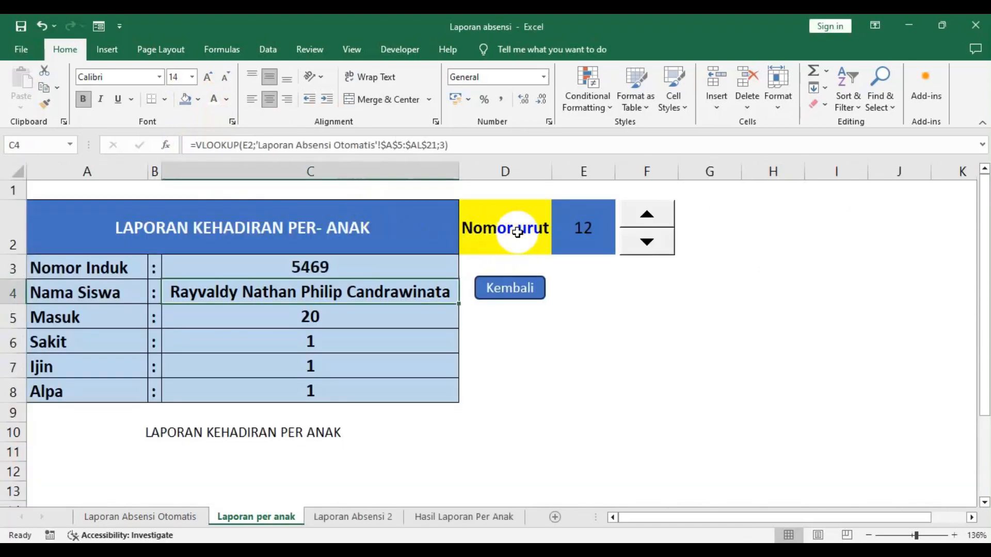
left_click(591, 227)
left_click(528, 236)
left_click(580, 225)
left_click(585, 235)
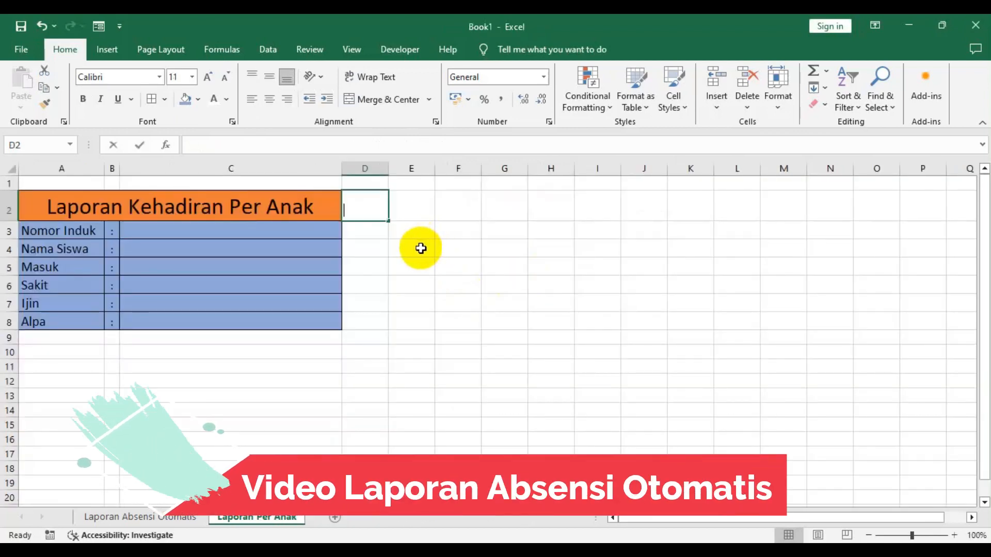
type("NOm")
key("BackSpace")
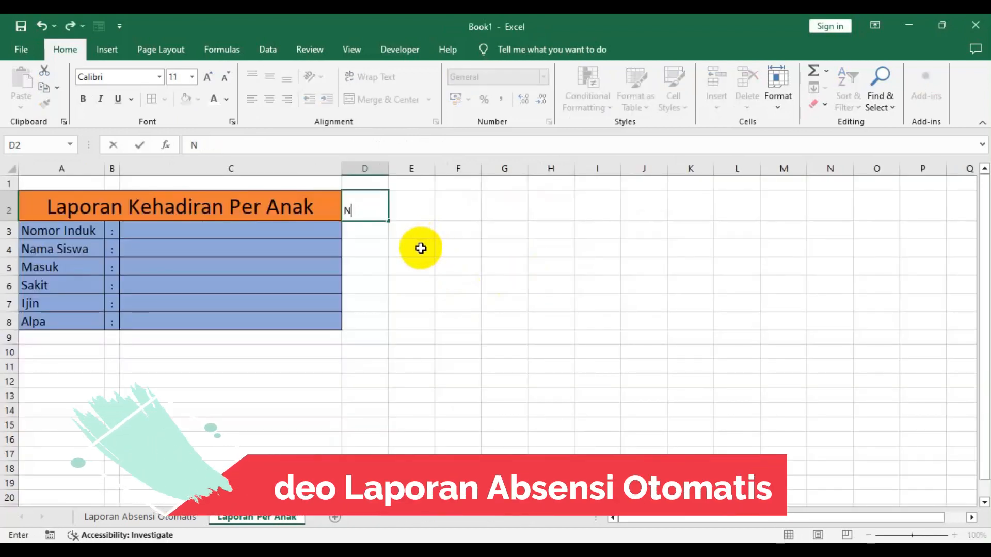
type("omor Urut")
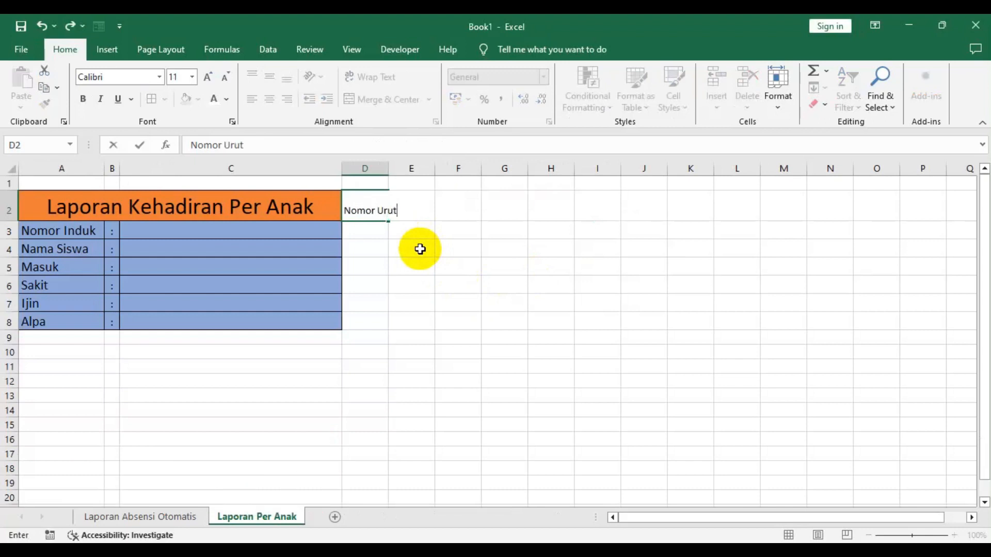
key("Return")
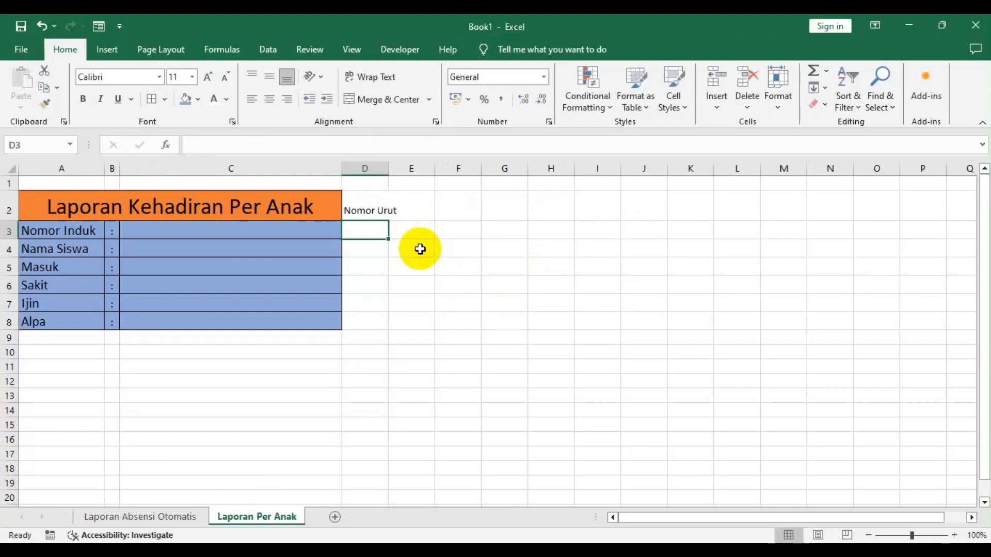
- Set the font size of D2:E2 to 16 and autofit column D to the label
key("Up")
key("Right")
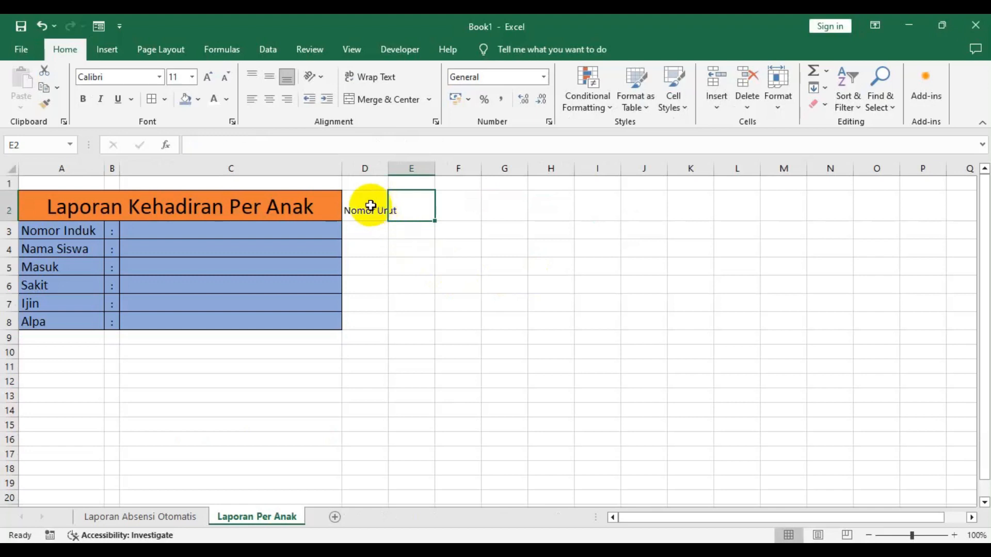
left_click_drag(371, 206, 405, 206)
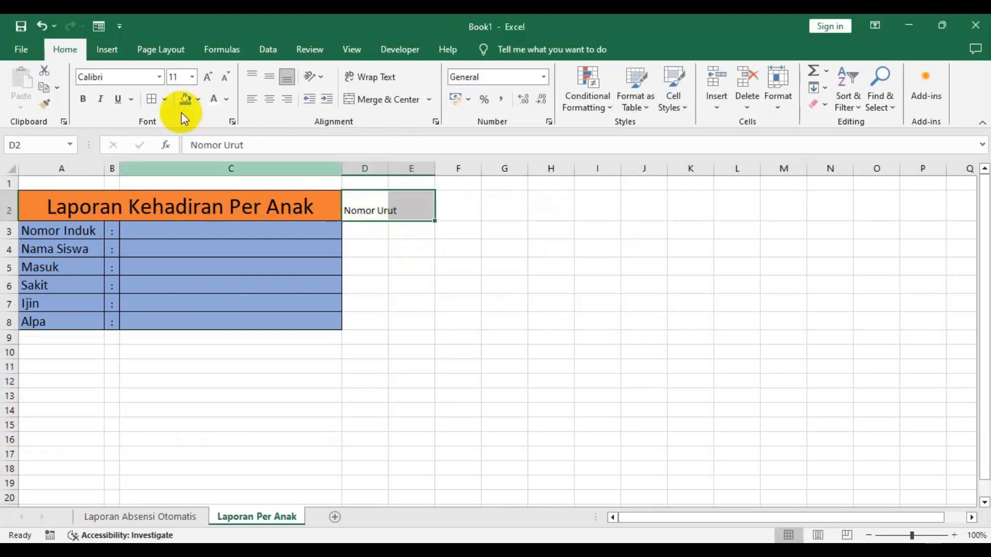
left_click(208, 78)
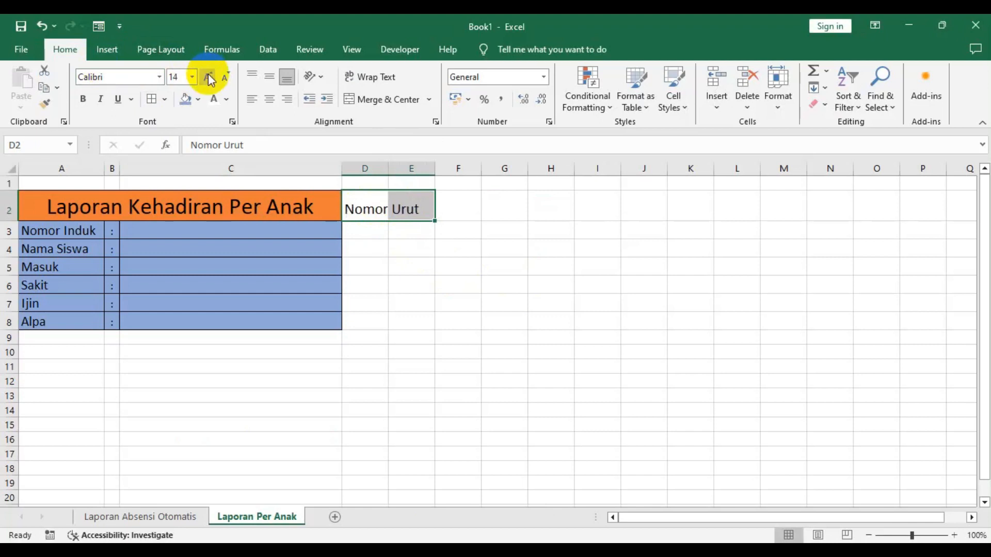
double_click(388, 165)
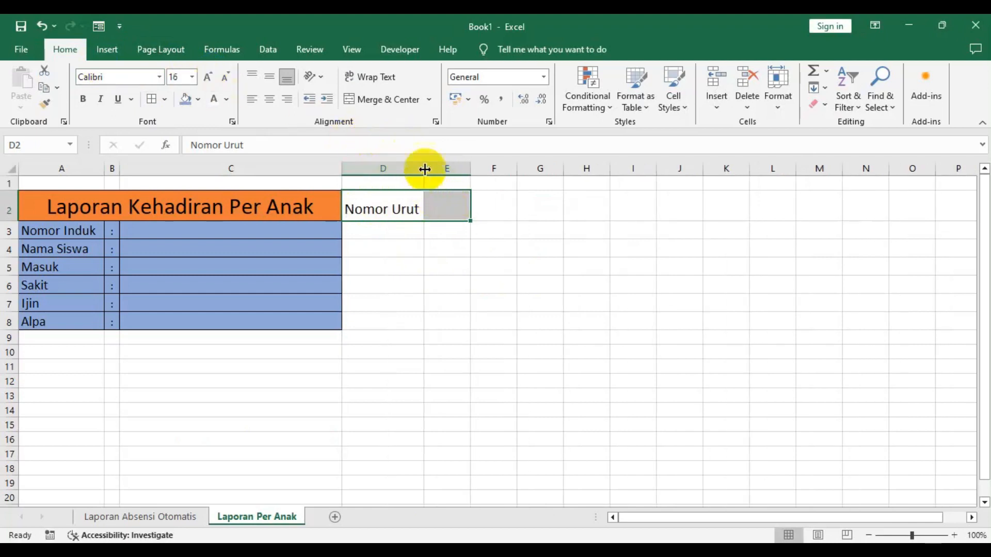
- Fill the Nomor Urut cell D2 with yellow, make it bold and center it
left_click(444, 206)
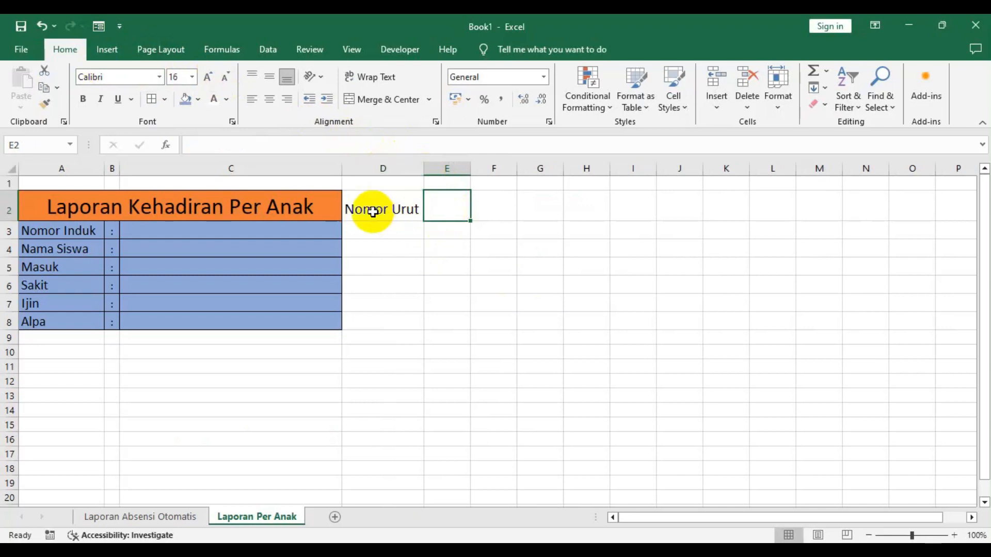
left_click(500, 203)
left_click(408, 208)
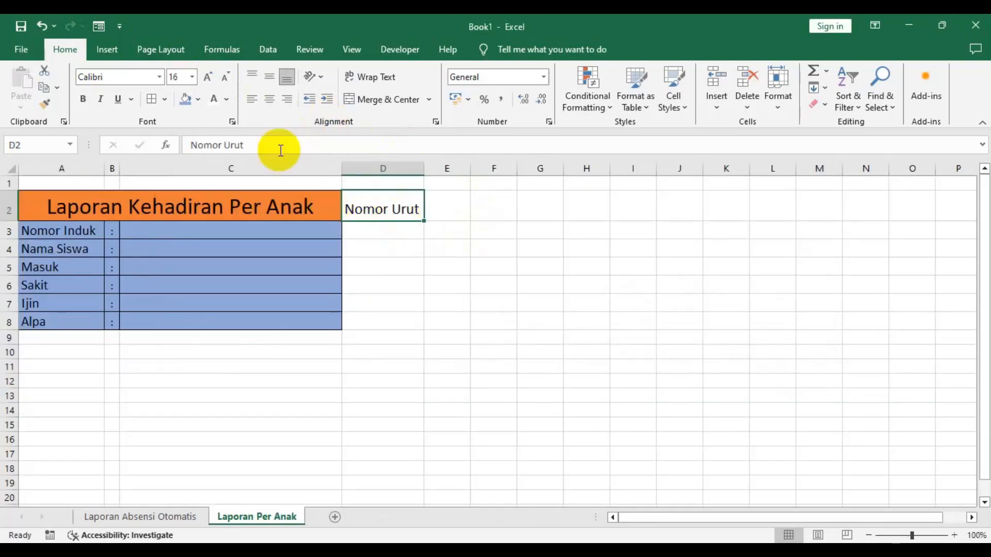
left_click(198, 99)
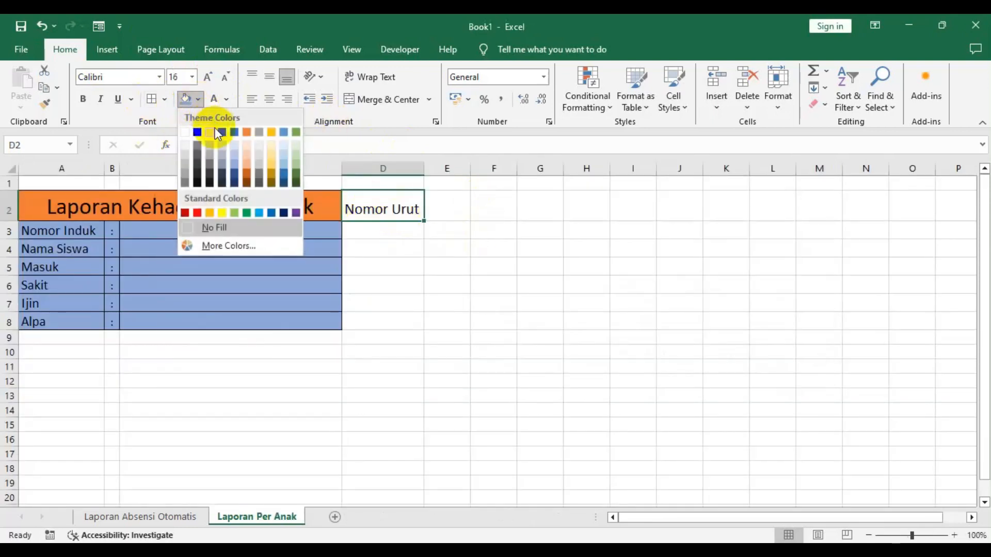
left_click(221, 213)
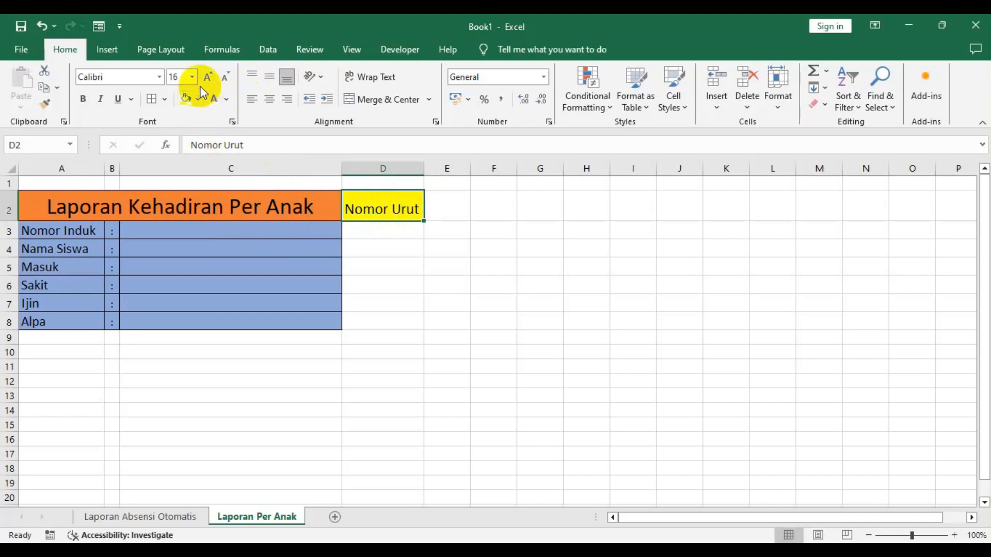
left_click(81, 99)
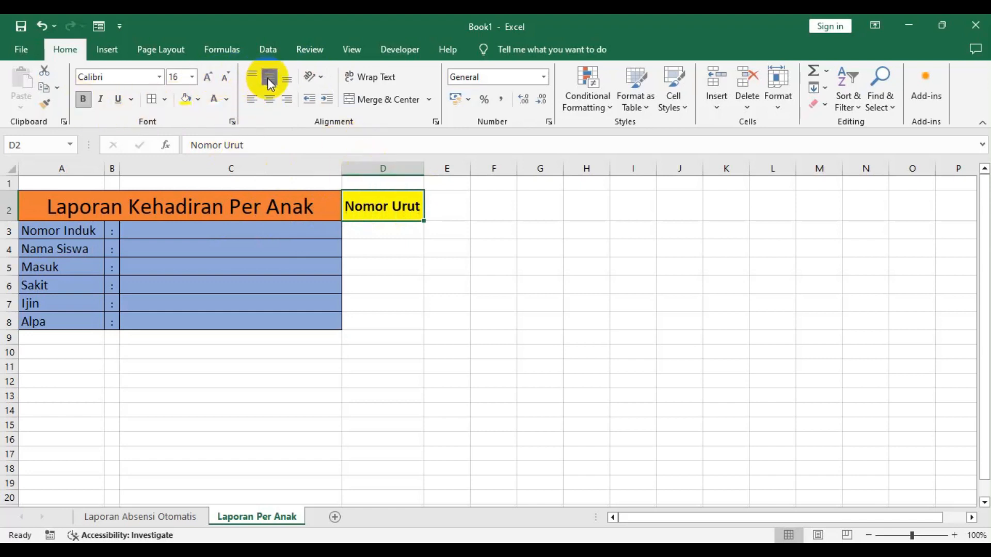
left_click(268, 99)
- Center cell E2 vertically, make it bold and fill it with blue
left_click(449, 204)
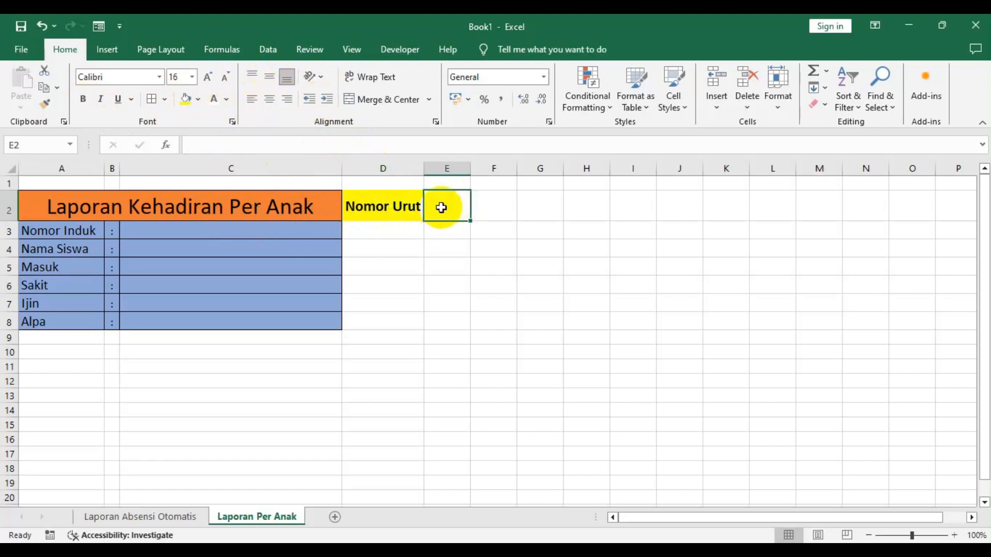
left_click(266, 76)
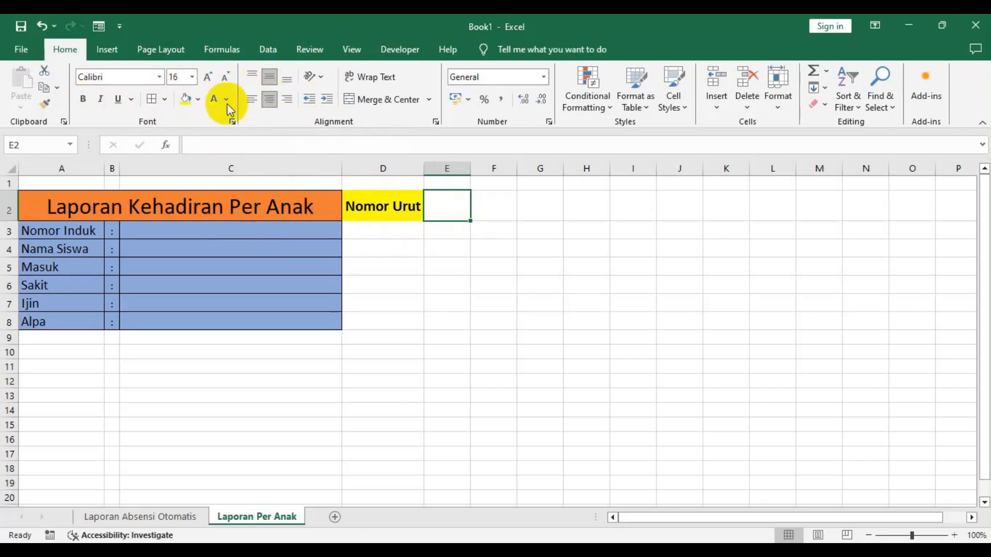
left_click(84, 99)
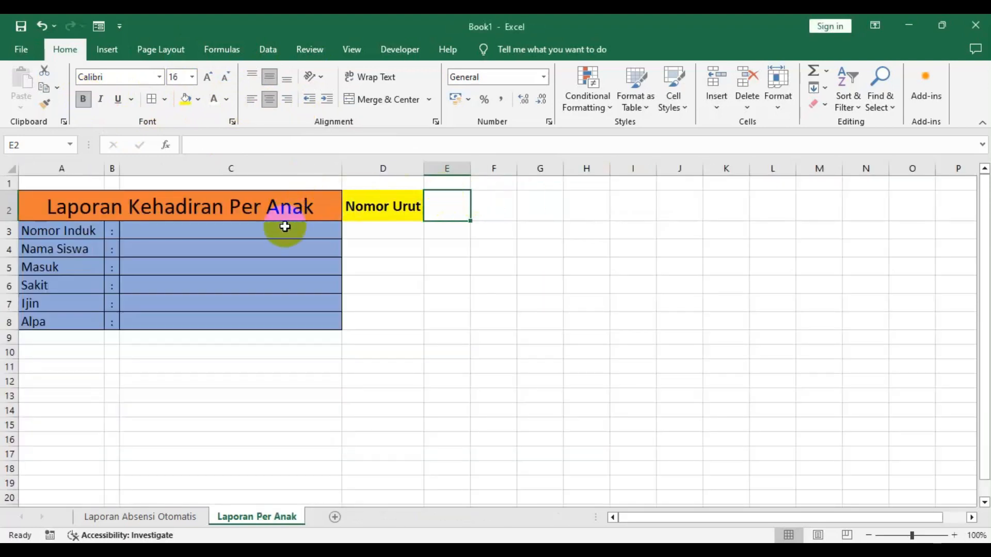
left_click(198, 99)
left_click(227, 135)
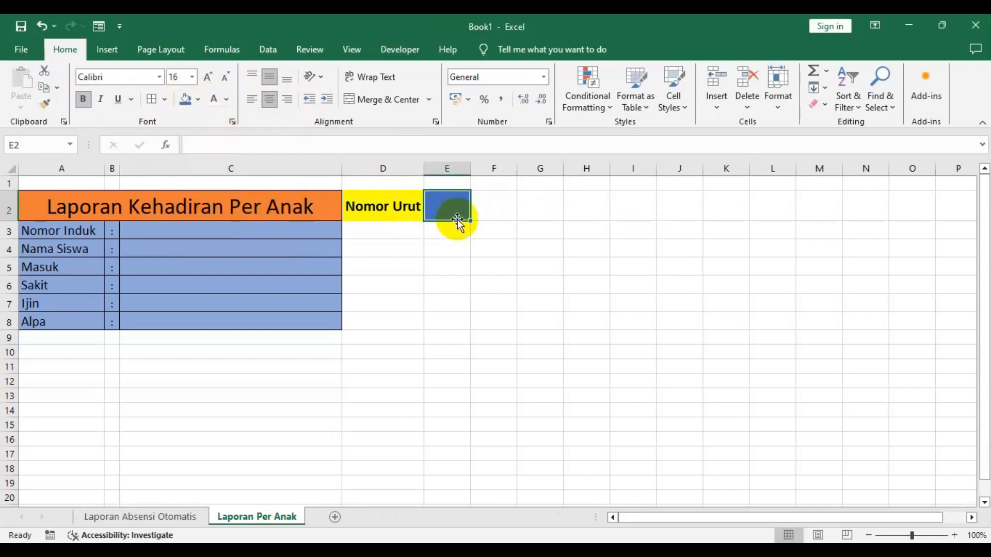
left_click(486, 217)
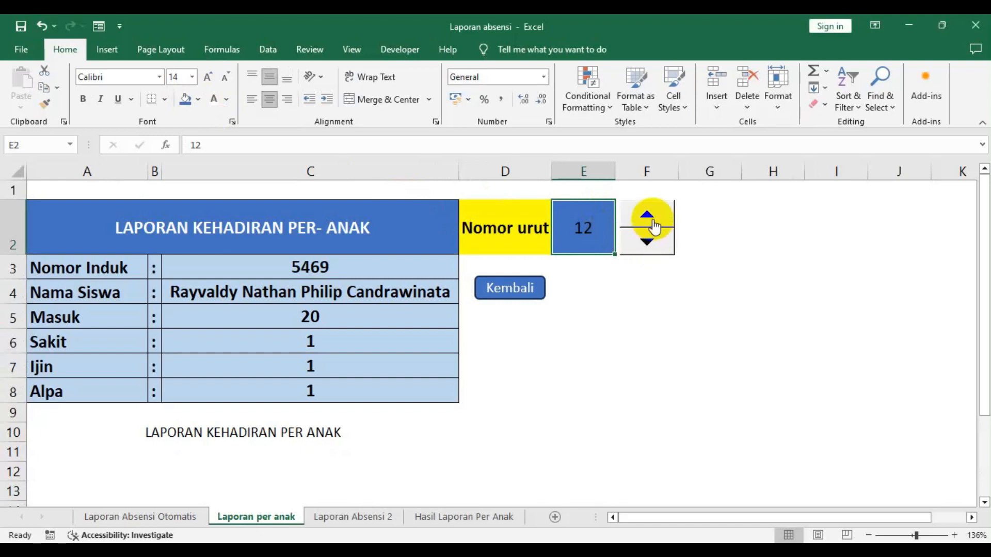
- Inspect the reference workbook's spinner control and the Form Controls list on the Developer tab
right_click(732, 214)
right_click(644, 233)
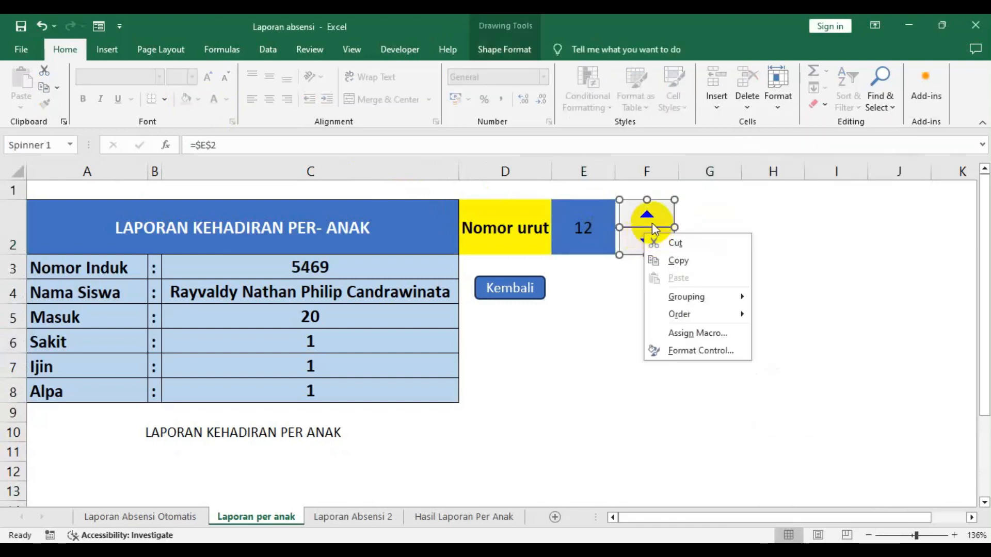
right_click(662, 209)
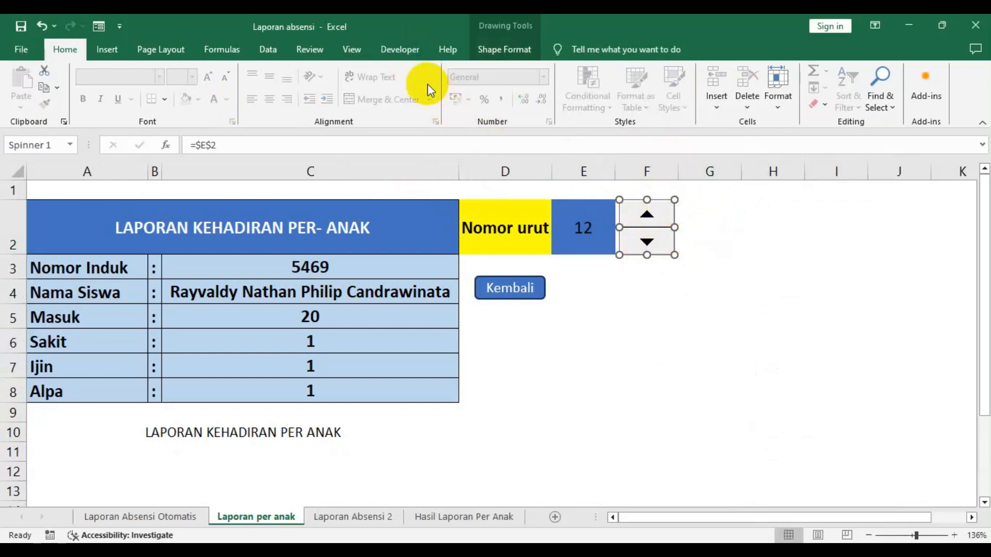
left_click(401, 50)
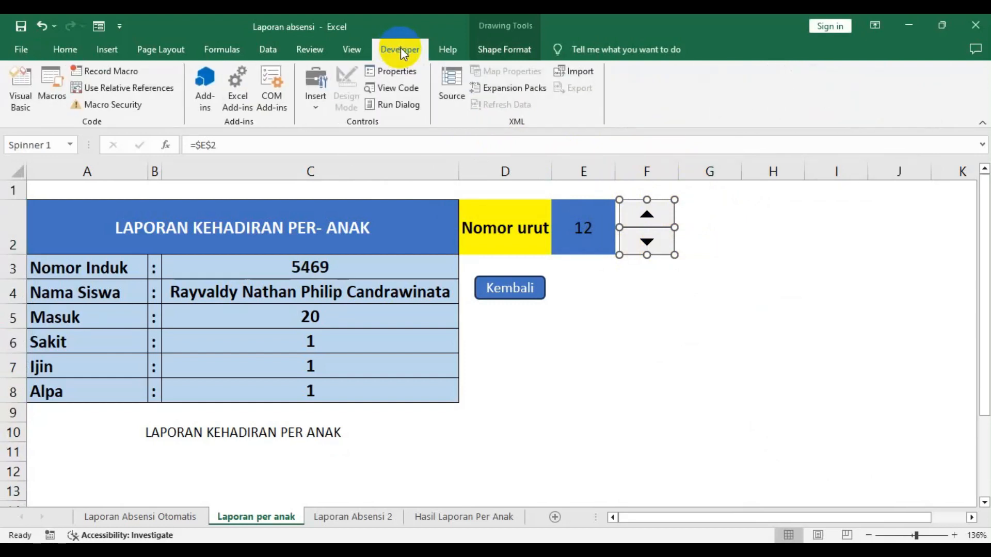
left_click(315, 101)
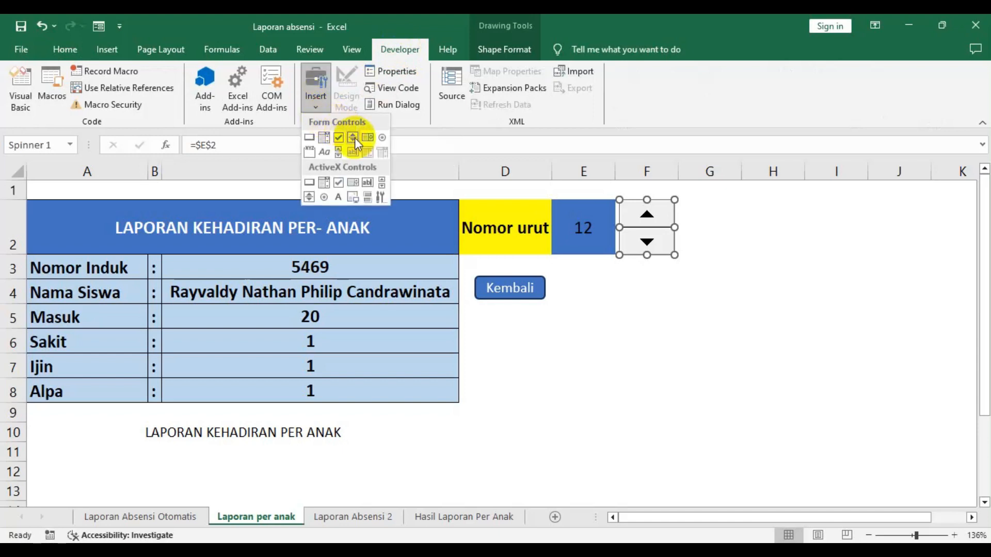
left_click(708, 217)
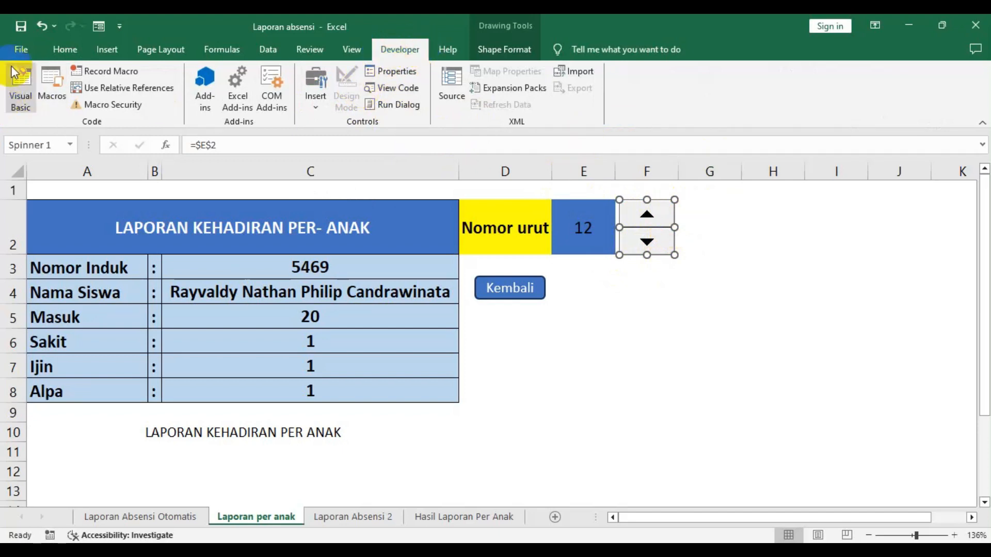
- Hide the Developer tab by unchecking it in Excel Options' Customize Ribbon settings
left_click(21, 50)
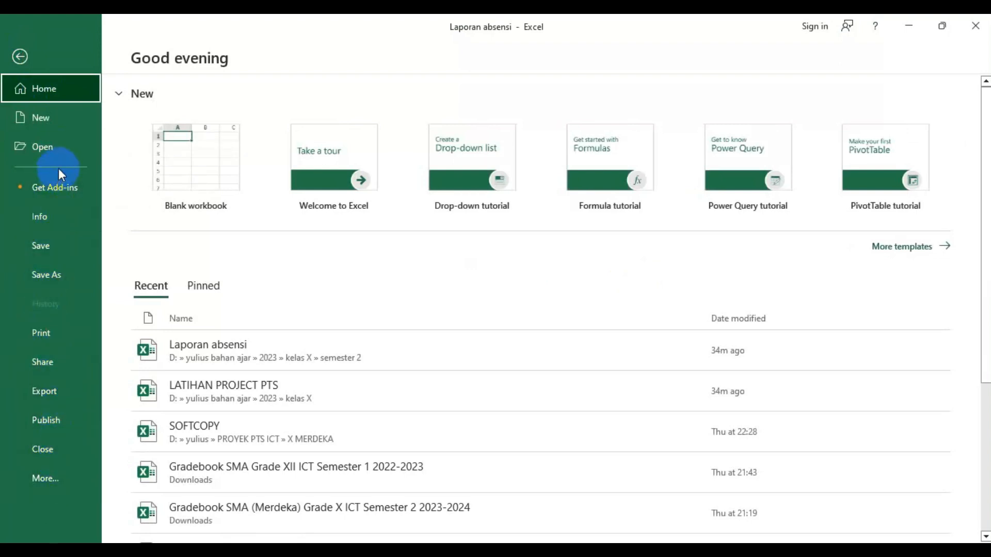
left_click(20, 57)
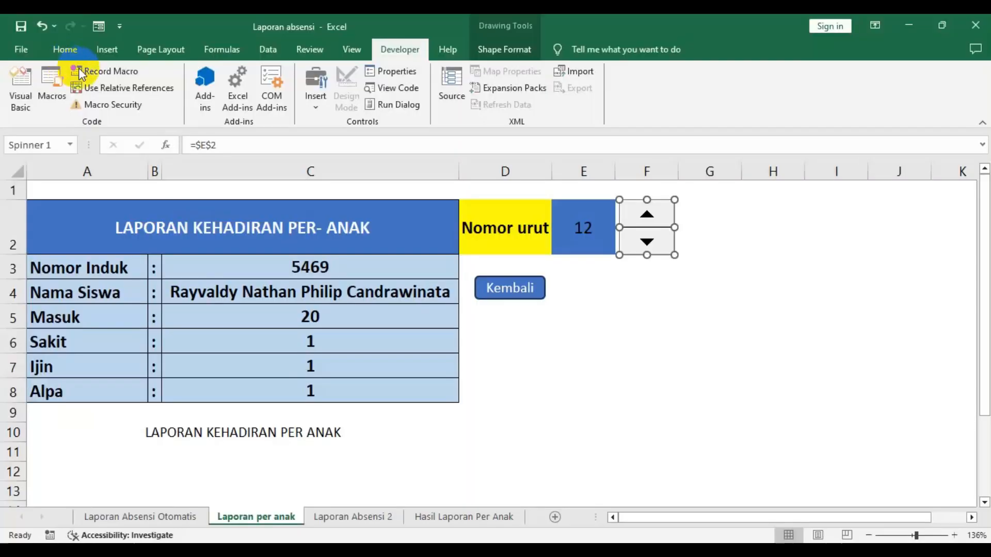
left_click(121, 29)
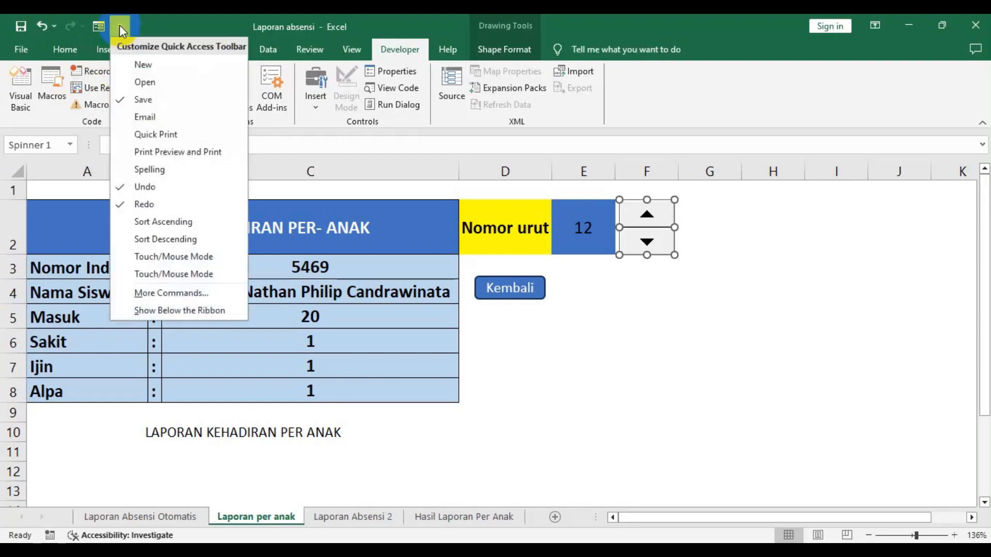
left_click(207, 298)
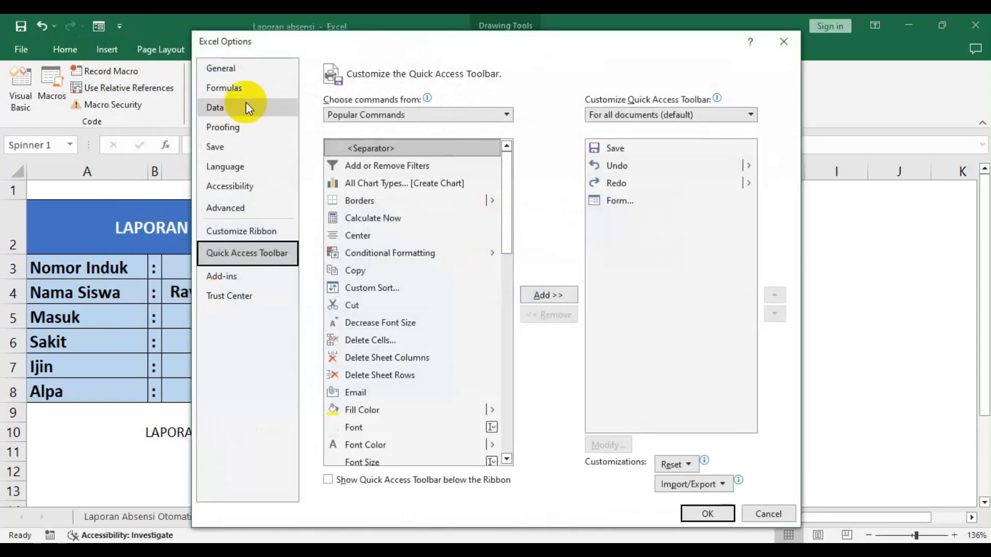
left_click_drag(519, 44, 525, 36)
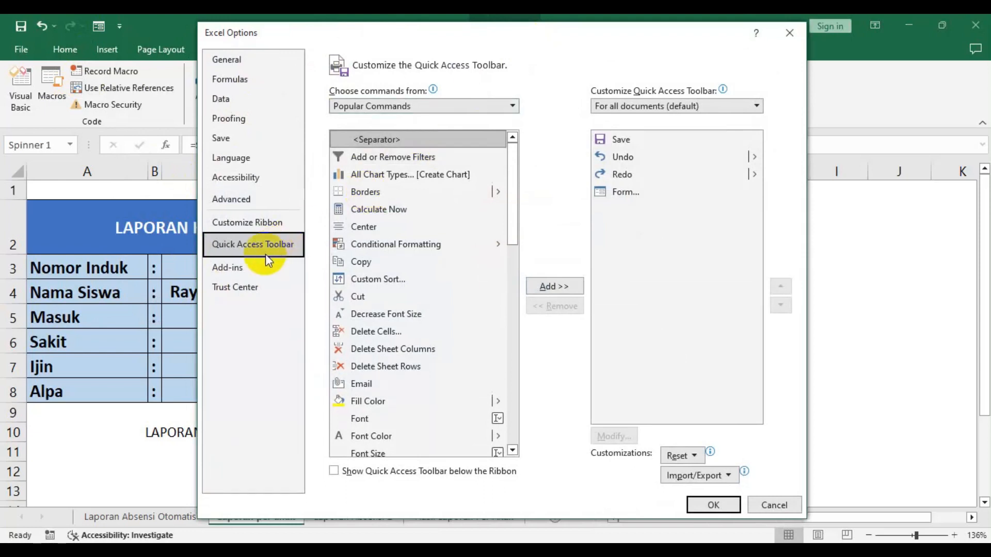
left_click(253, 222)
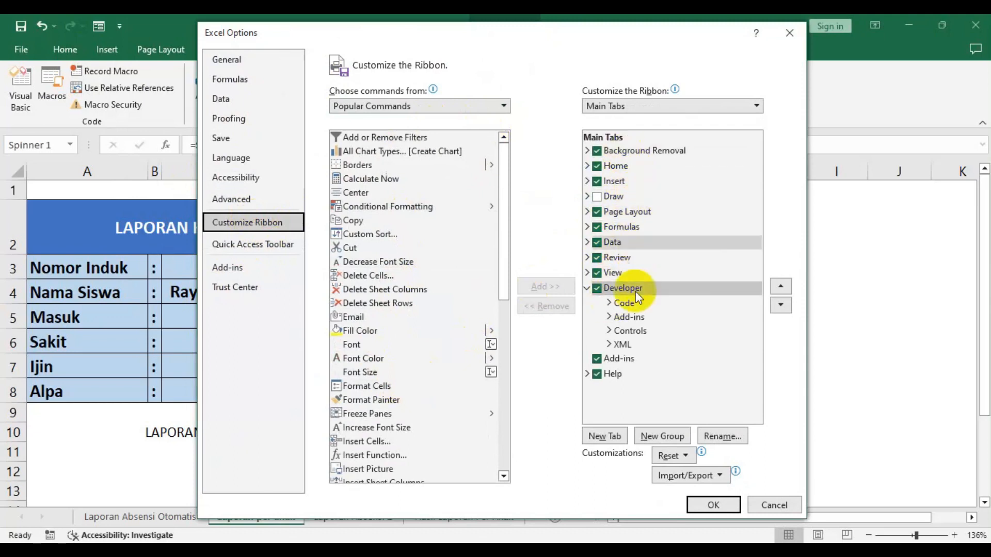
left_click(597, 289)
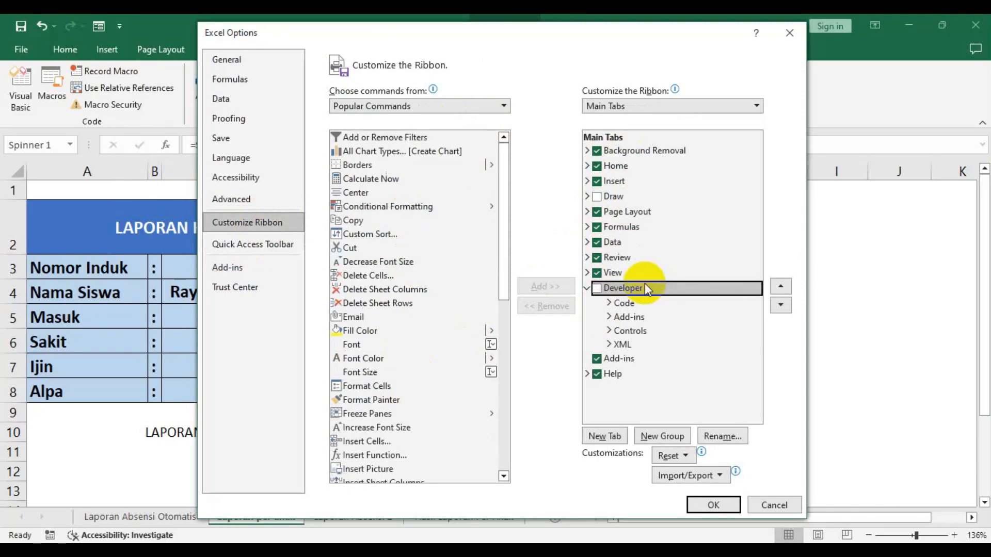
left_click(709, 505)
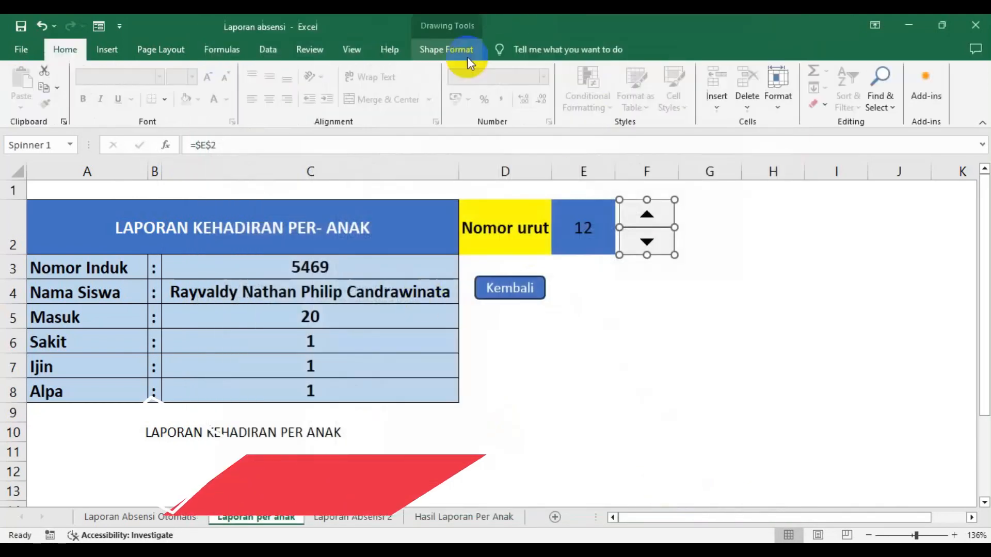
- Show the Developer tab again by enabling it in Excel Options' Customize Ribbon settings
left_click(121, 29)
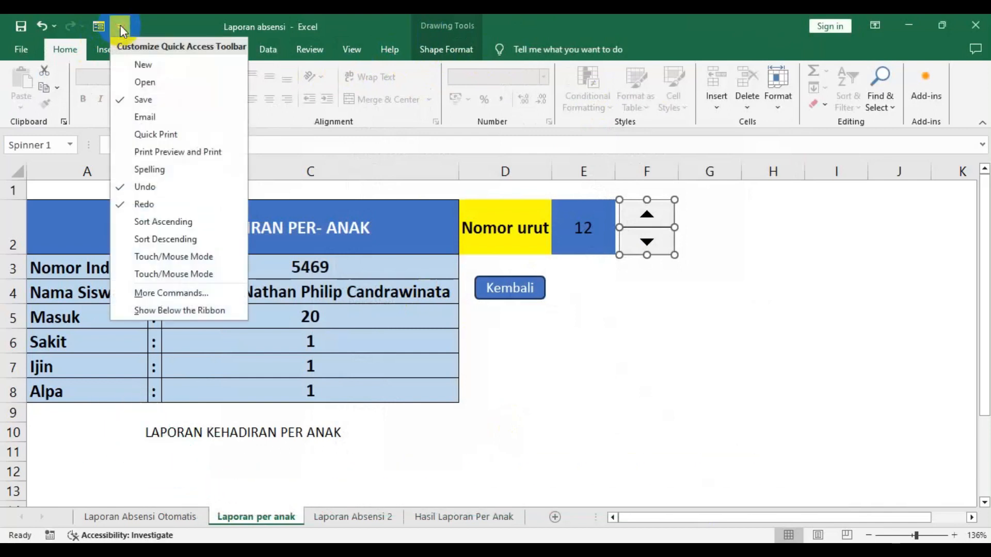
left_click(205, 293)
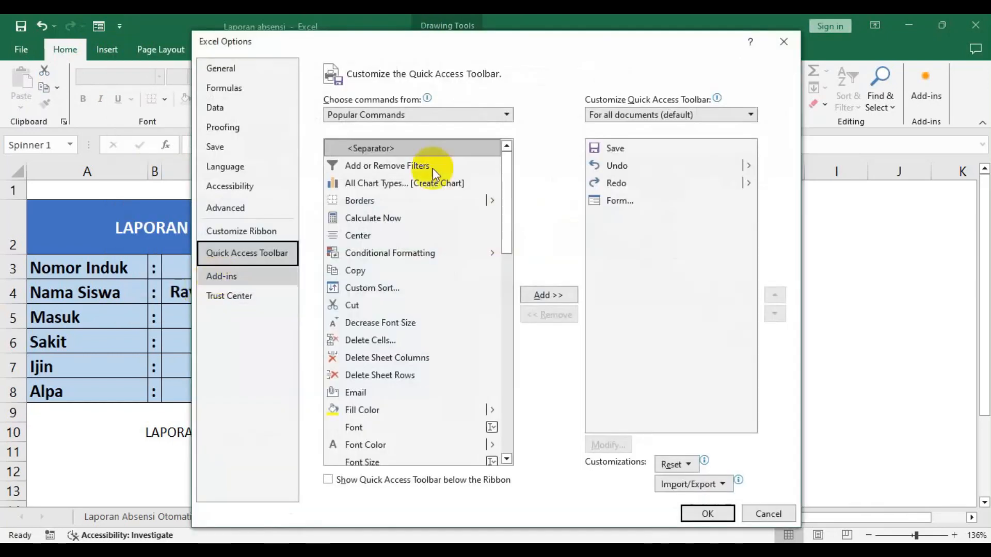
left_click(224, 231)
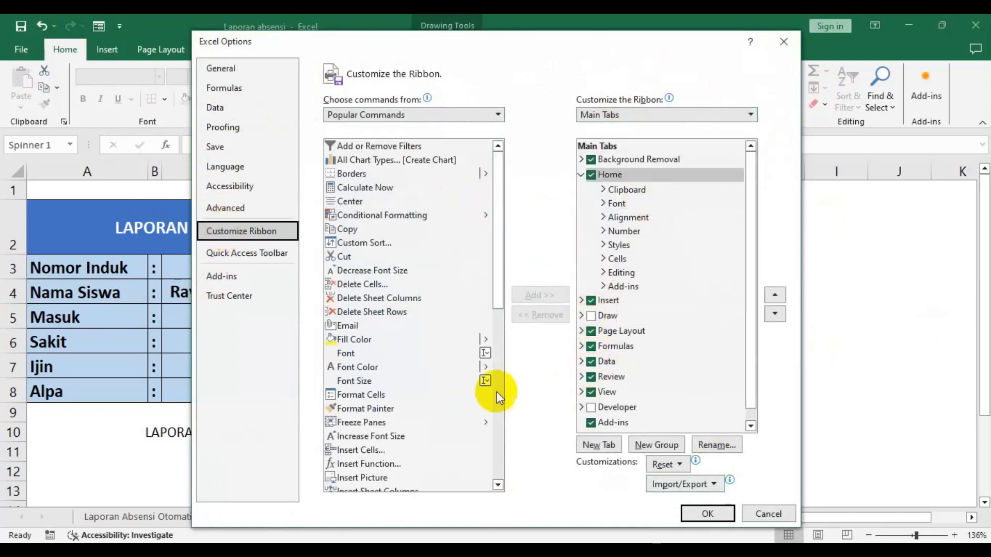
left_click(591, 407)
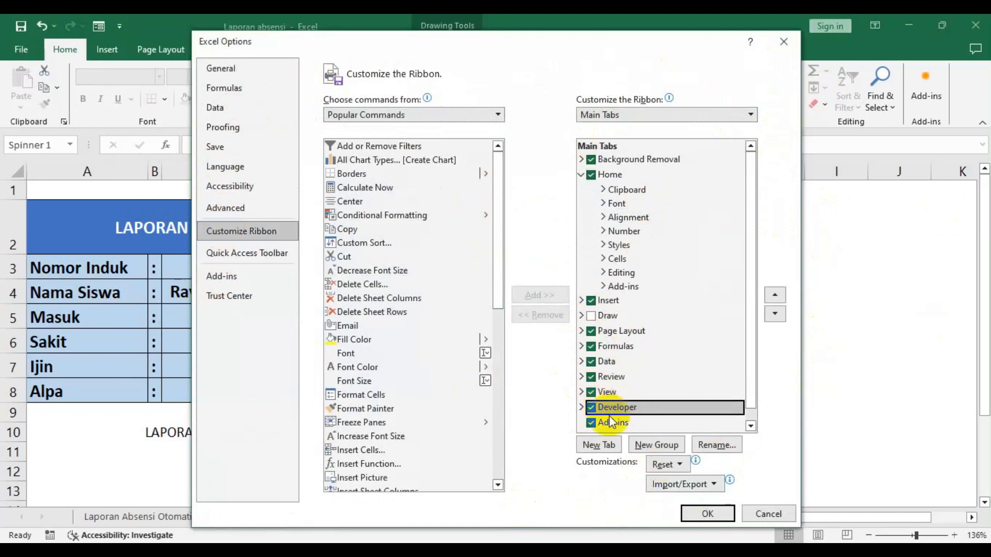
left_click(695, 514)
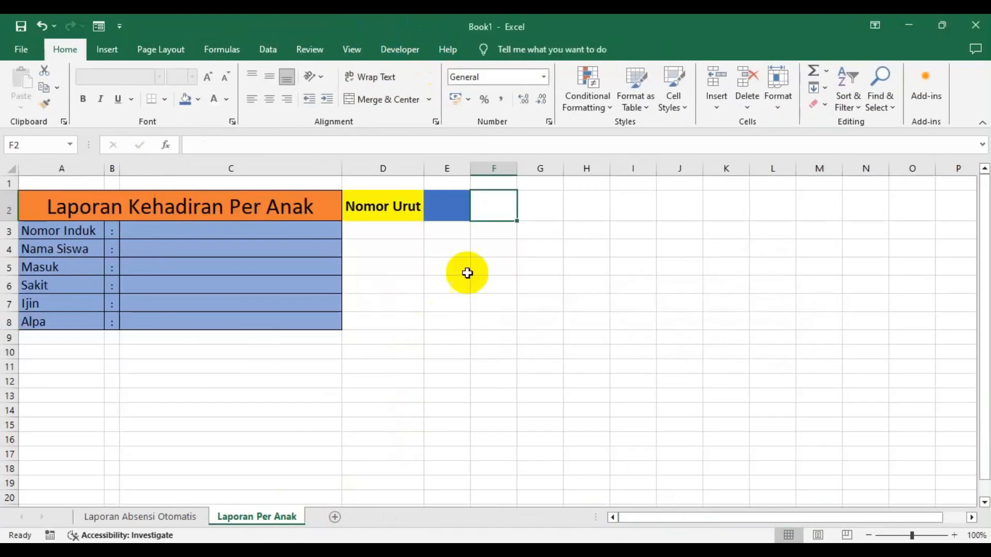
- Widen column F slightly and draw a Form Controls spinner inside cell F2 beside the Nomor Urut box
mouse_move(518, 168)
left_mouse_down()
mouse_move(544, 171)
mouse_move(531, 170)
left_mouse_up()
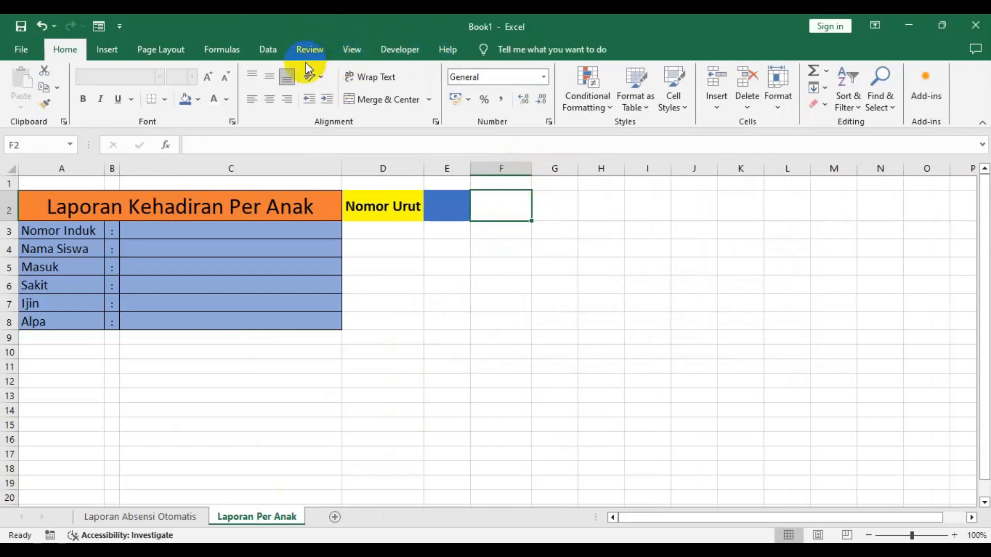
left_click(412, 50)
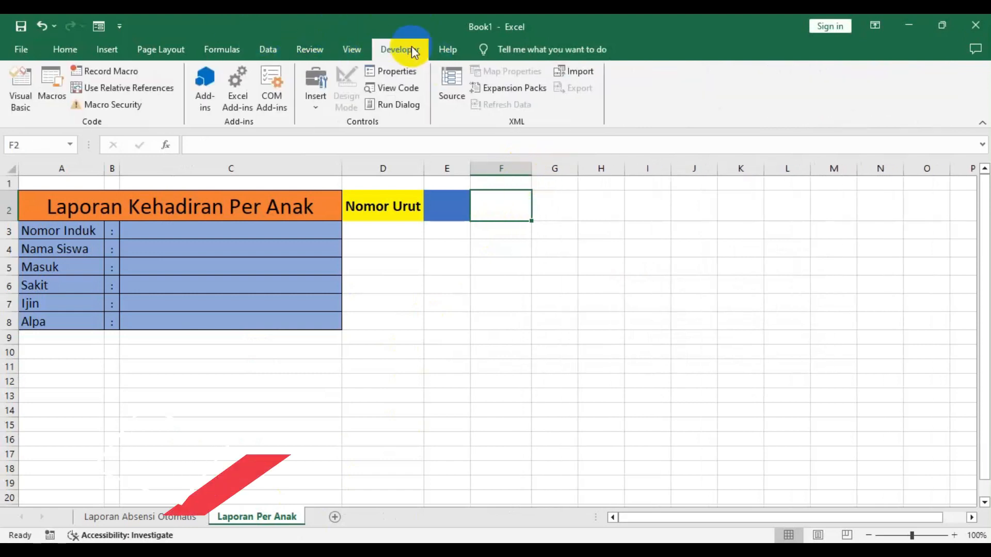
left_click(314, 104)
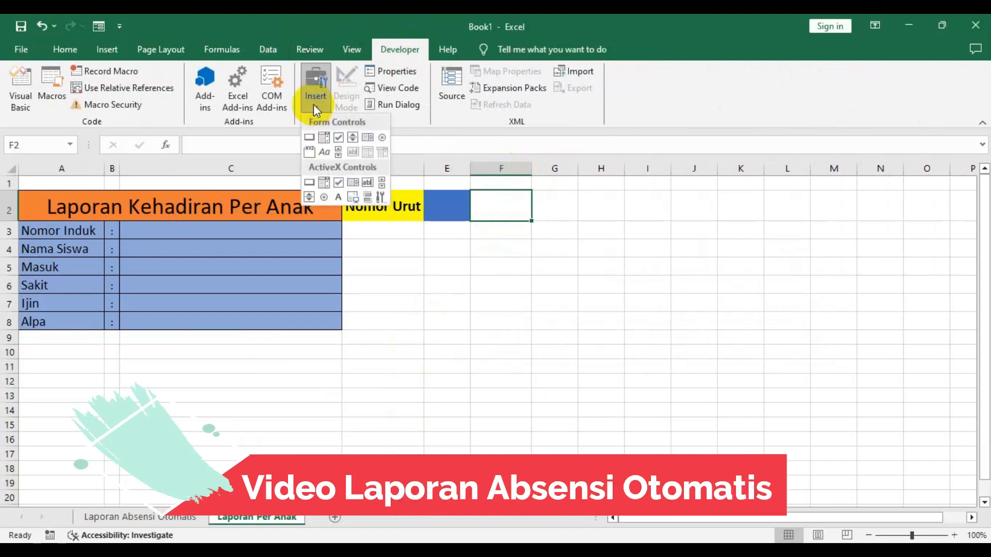
left_click(352, 138)
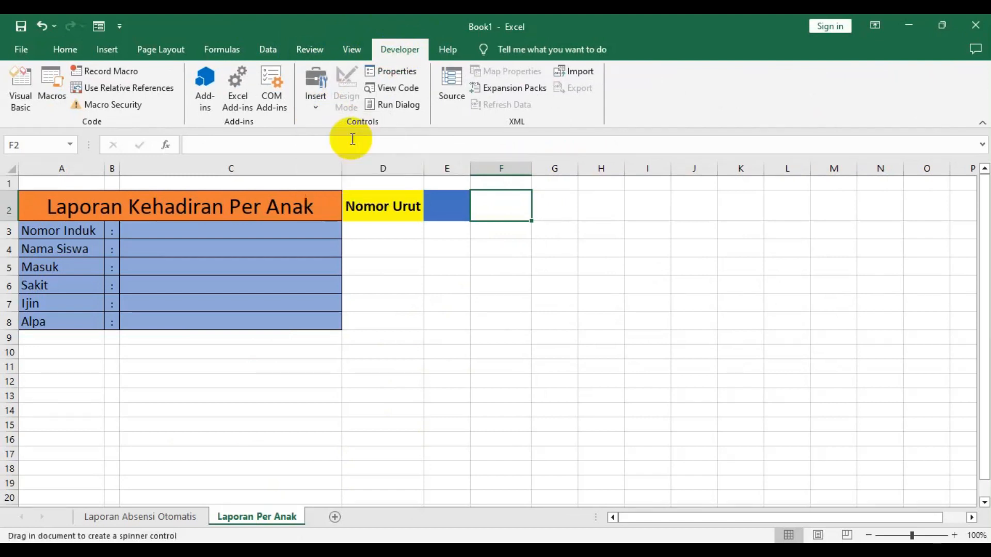
left_click_drag(473, 191, 530, 222)
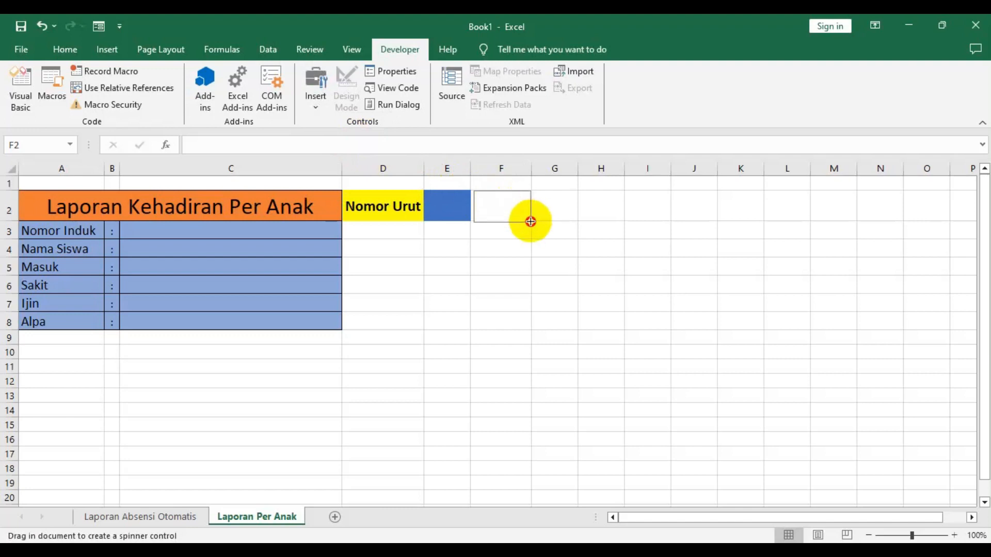
left_click_drag(530, 222, 527, 211)
left_click(491, 244)
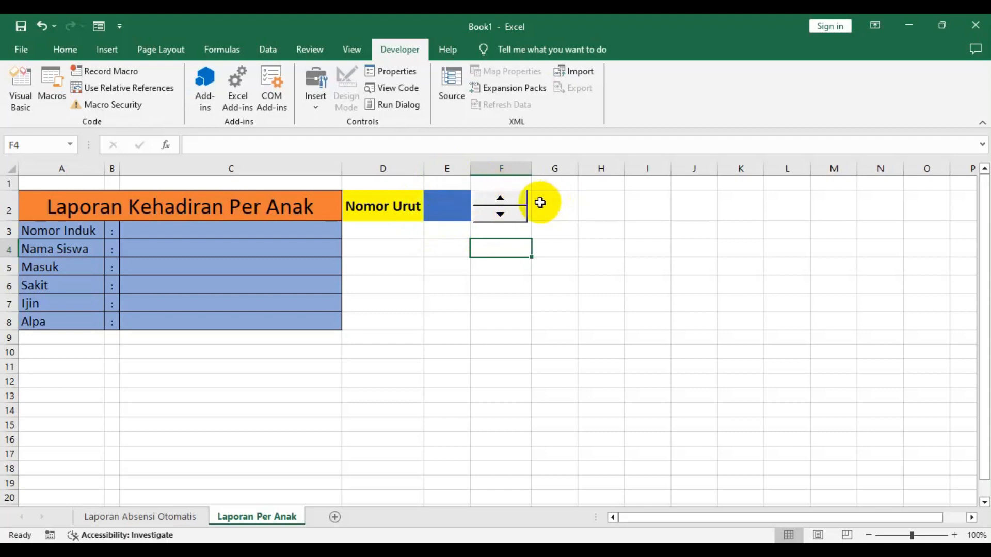
- Format the spinner with current and minimum value 1, maximum value 16, and cell link $E$2
right_click(511, 207)
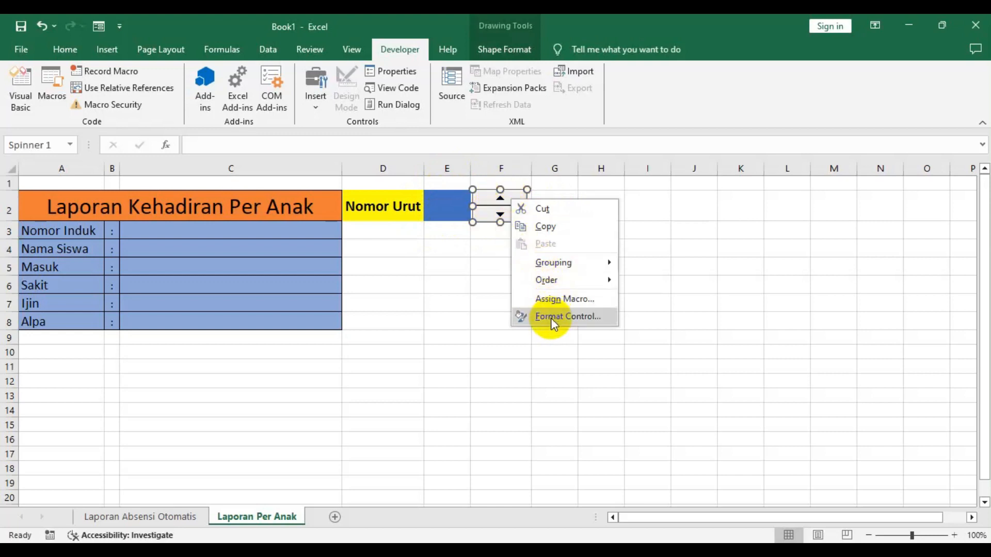
left_click(553, 316)
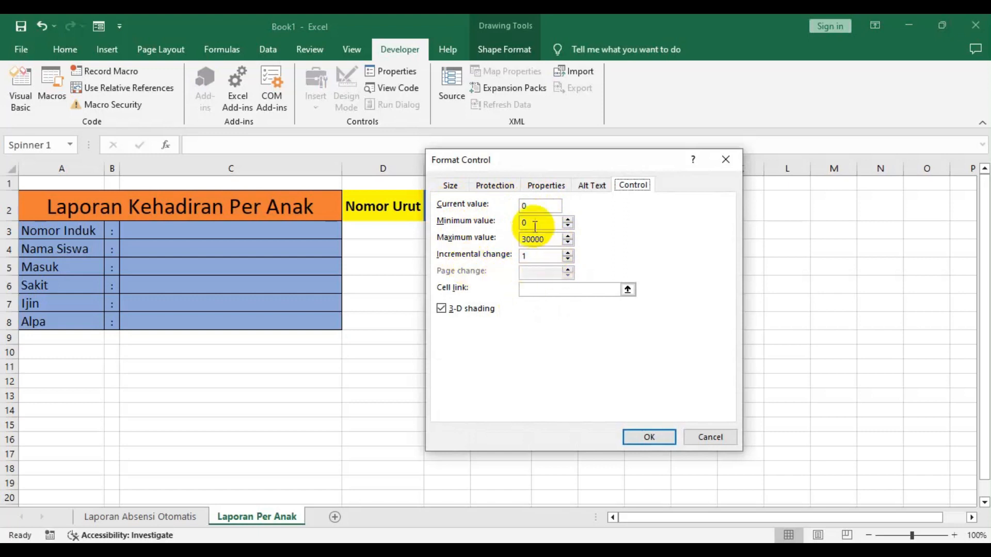
left_click(521, 204)
type("0")
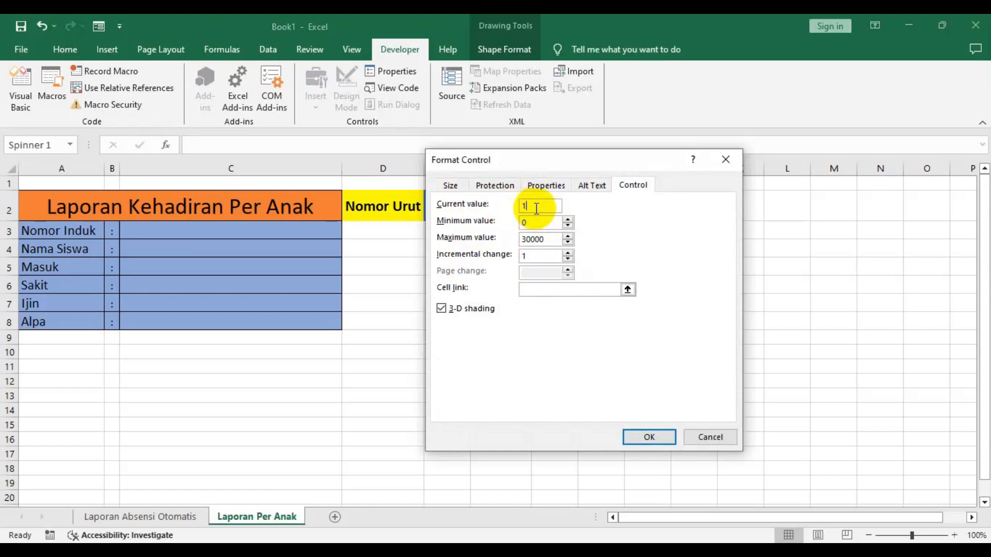
left_click_drag(534, 221, 520, 225)
type("1")
double_click(549, 239)
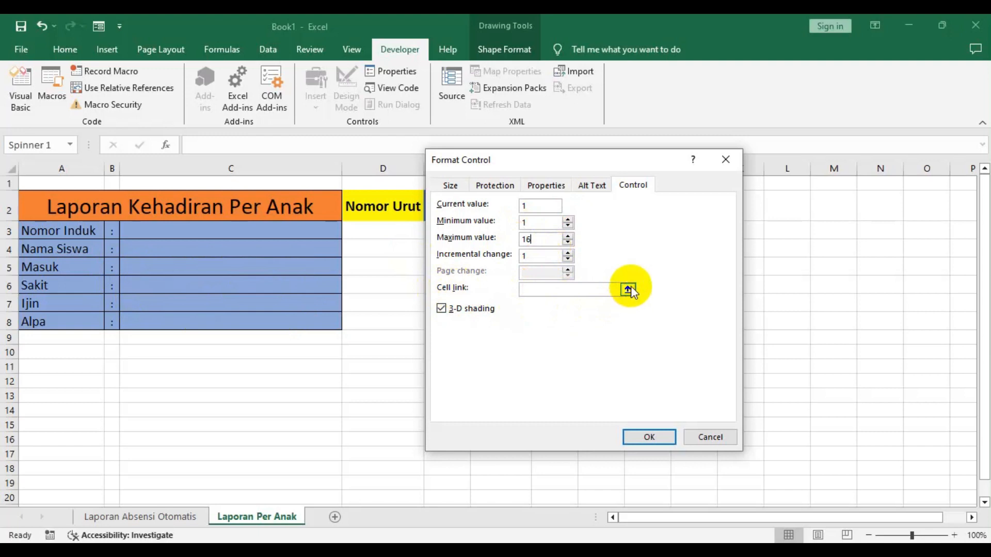
left_click_drag(594, 163, 732, 118)
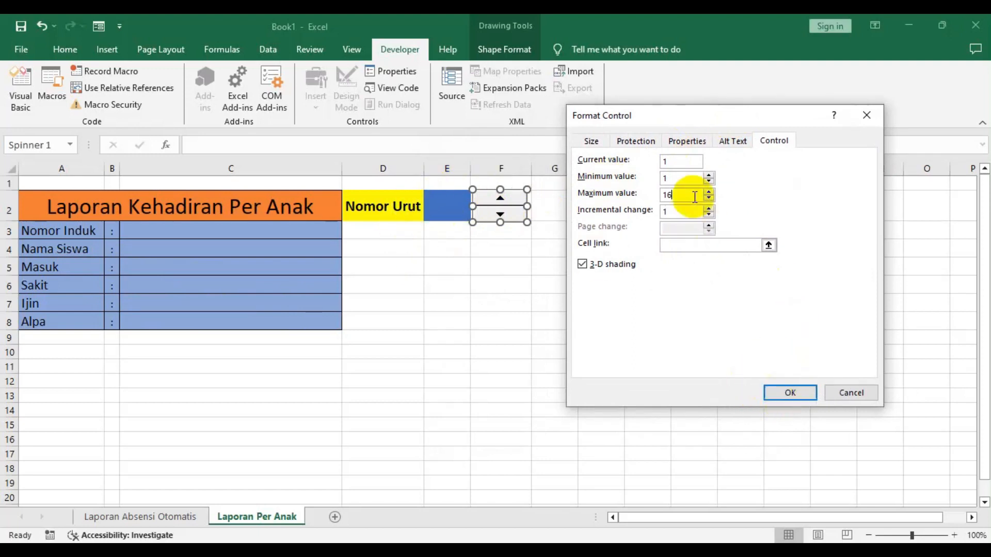
left_click(768, 245)
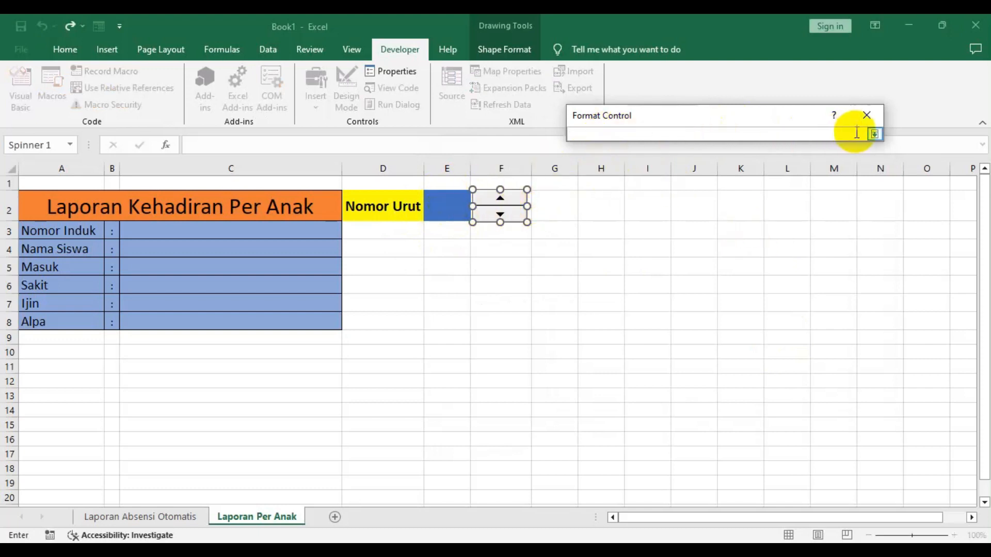
left_click(875, 135)
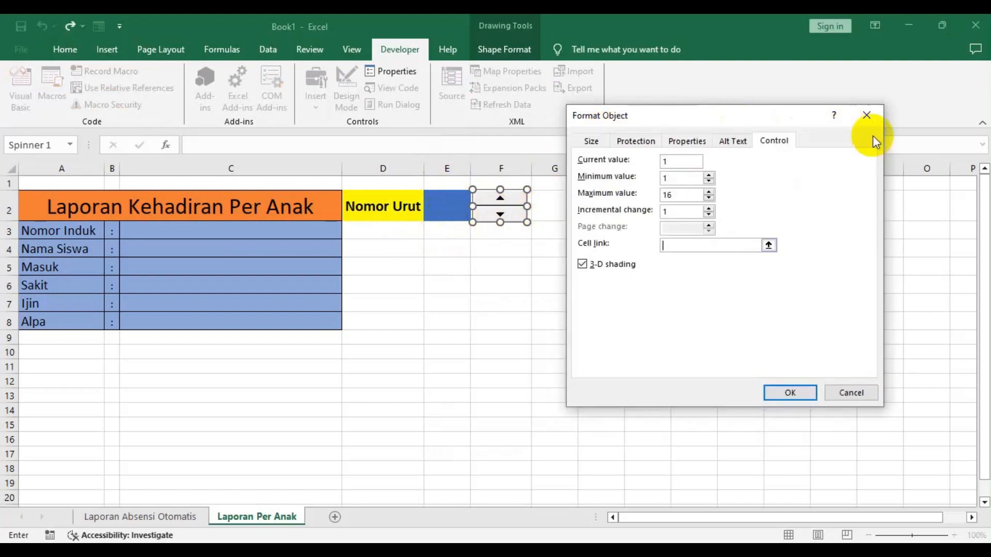
left_click(768, 246)
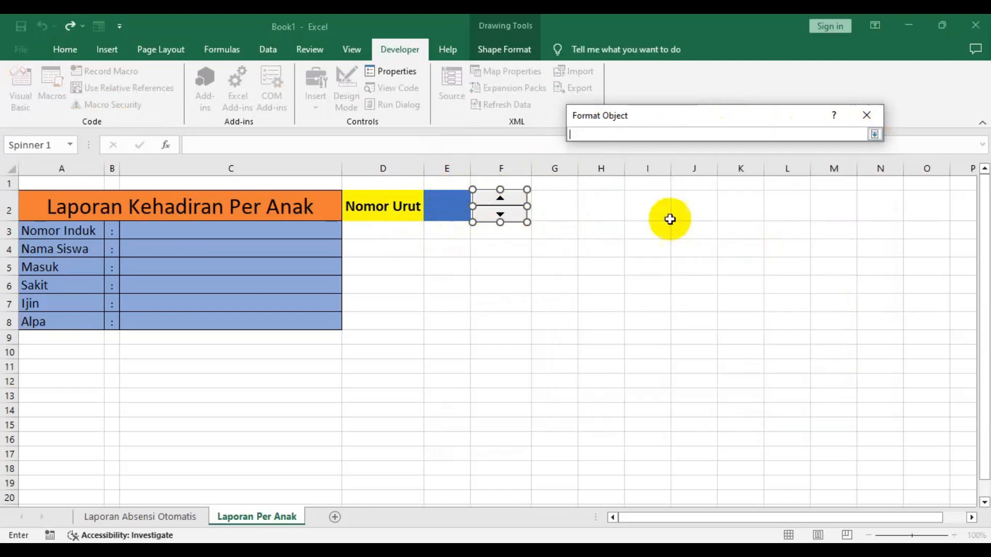
left_click(448, 206)
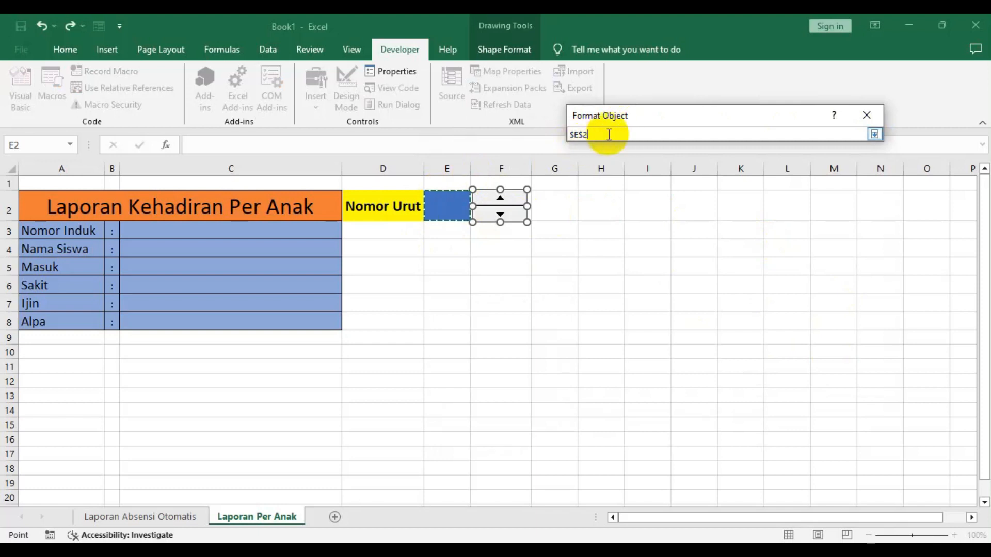
left_click(875, 133)
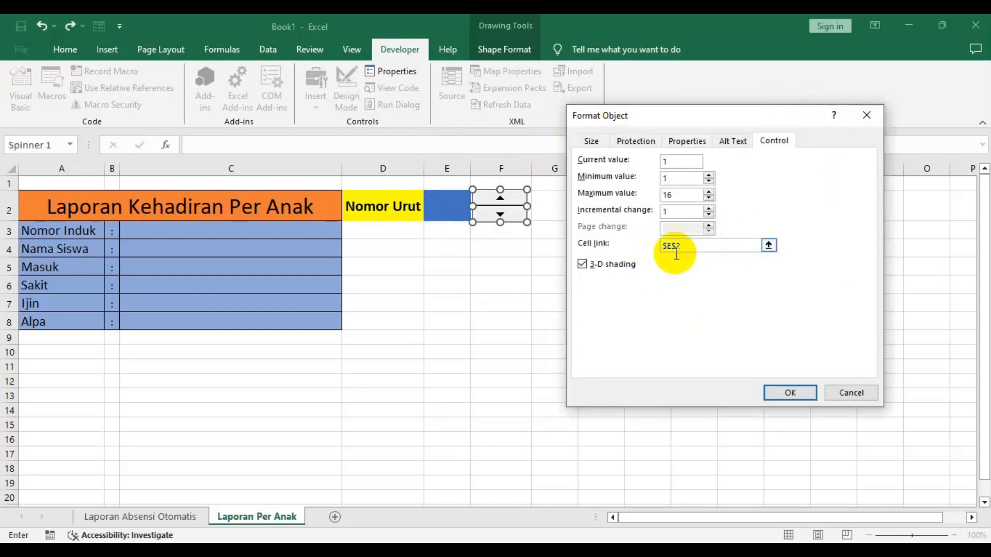
left_click(791, 394)
- Test the spinner by stepping the Nomor Urut value up and back down to 1
left_click(480, 265)
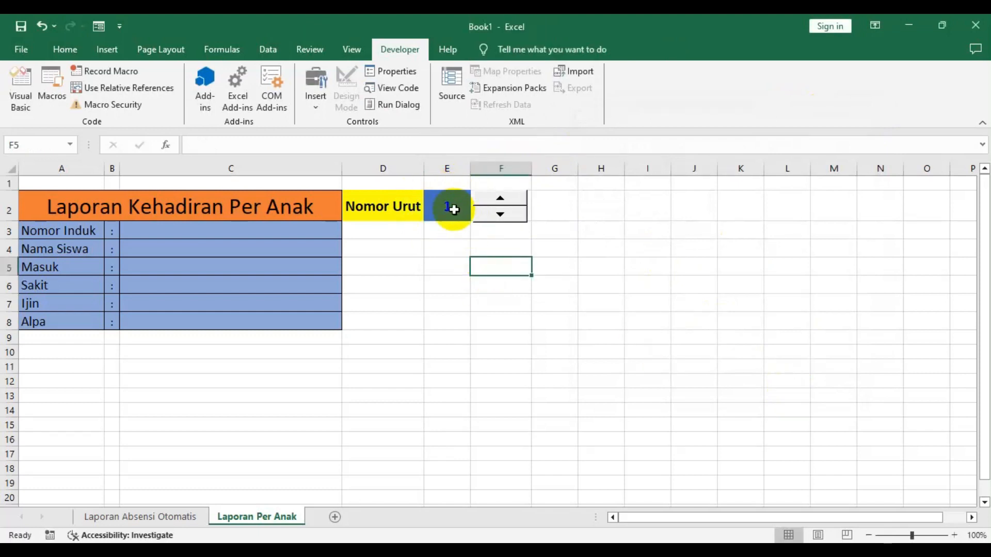
left_click(505, 199)
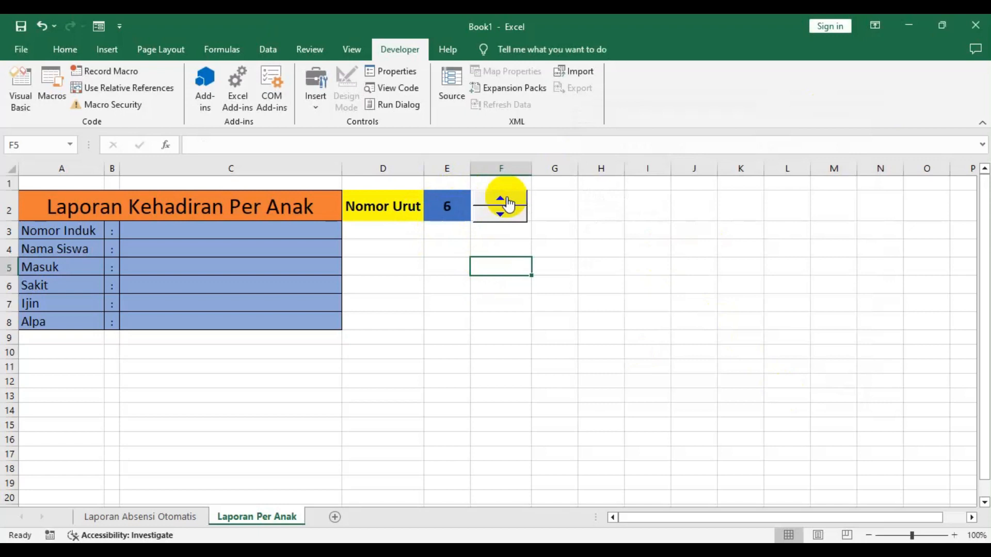
left_click(505, 199)
left_click(506, 200)
left_click(506, 200)
left_click(506, 200)
left_click(506, 200)
left_click(505, 200)
left_click(502, 216)
left_click(502, 216)
left_click(502, 216)
left_click(502, 216)
left_click(501, 216)
left_click(502, 216)
left_click(502, 217)
left_click(502, 217)
left_click(502, 217)
left_click(502, 217)
left_click(501, 216)
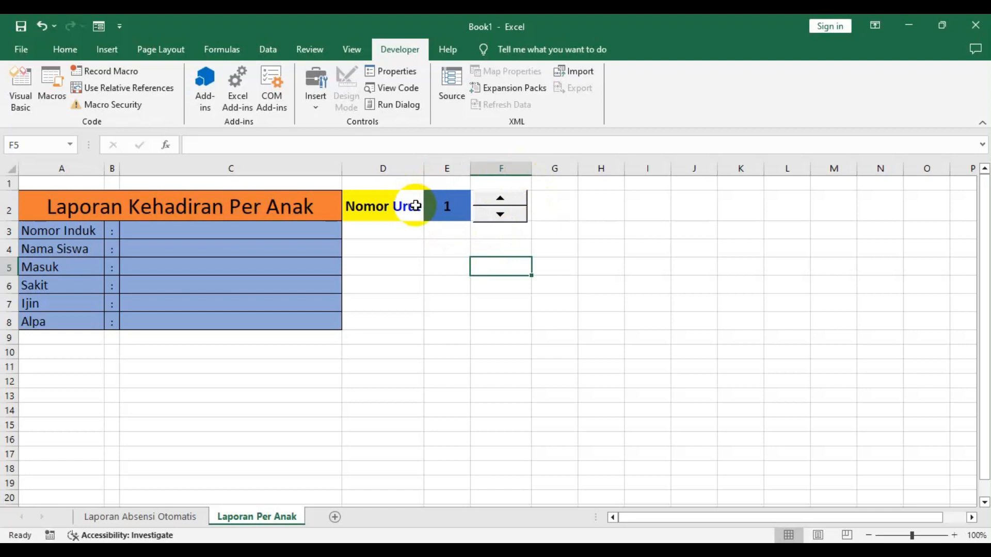
- Examine the reference workbook's Nomor Induk VLOOKUP formula and its source attendance table
left_click(132, 229)
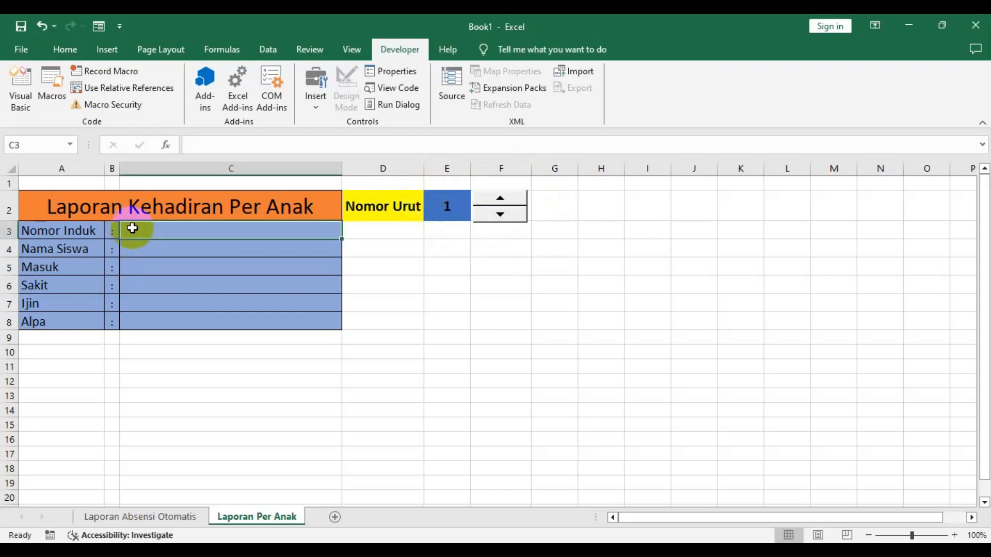
left_click(138, 516)
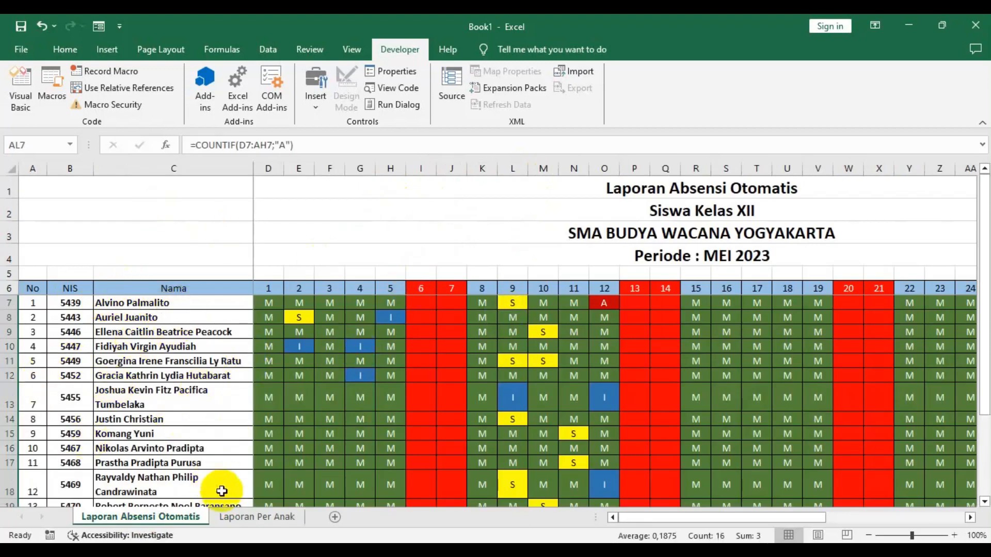
left_click(230, 517)
left_click(164, 228)
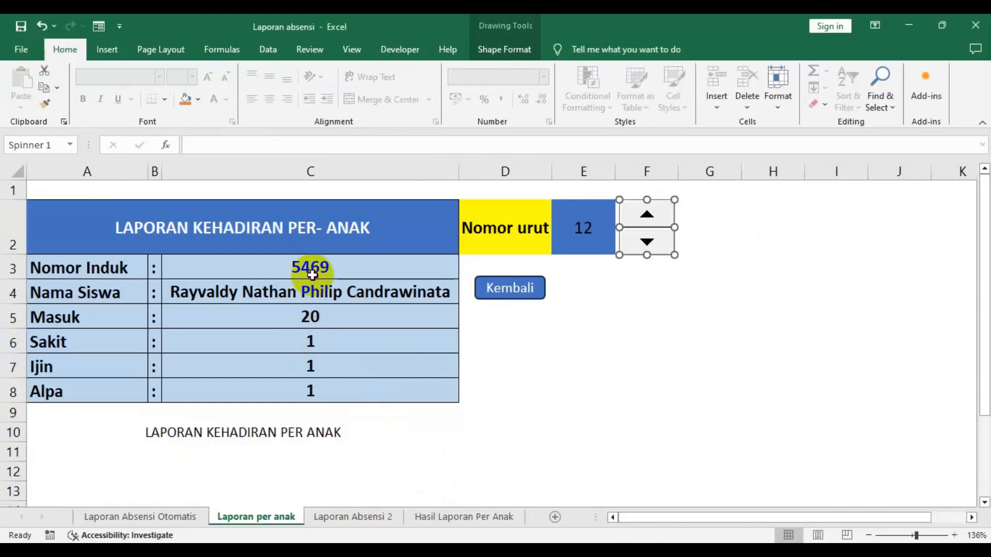
left_click(312, 275)
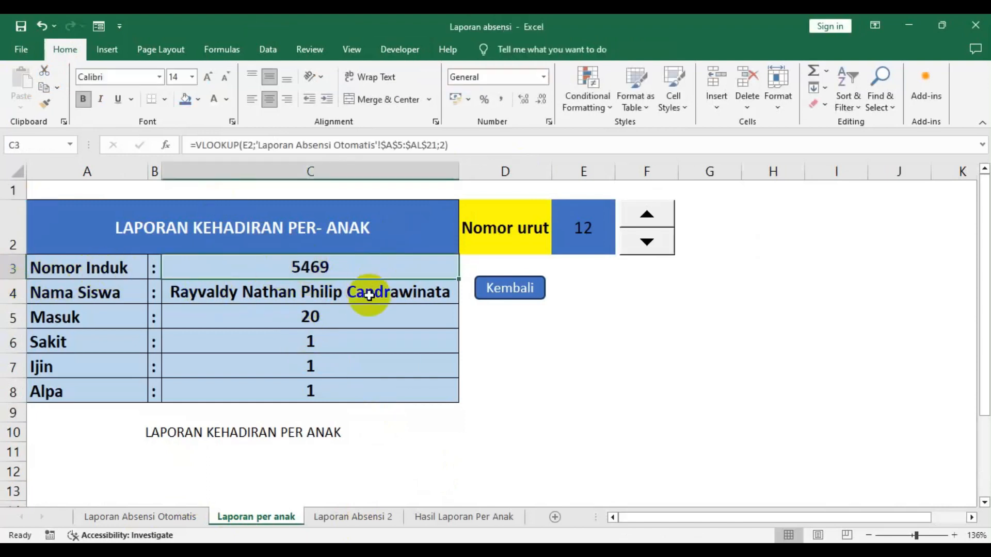
left_click(163, 517)
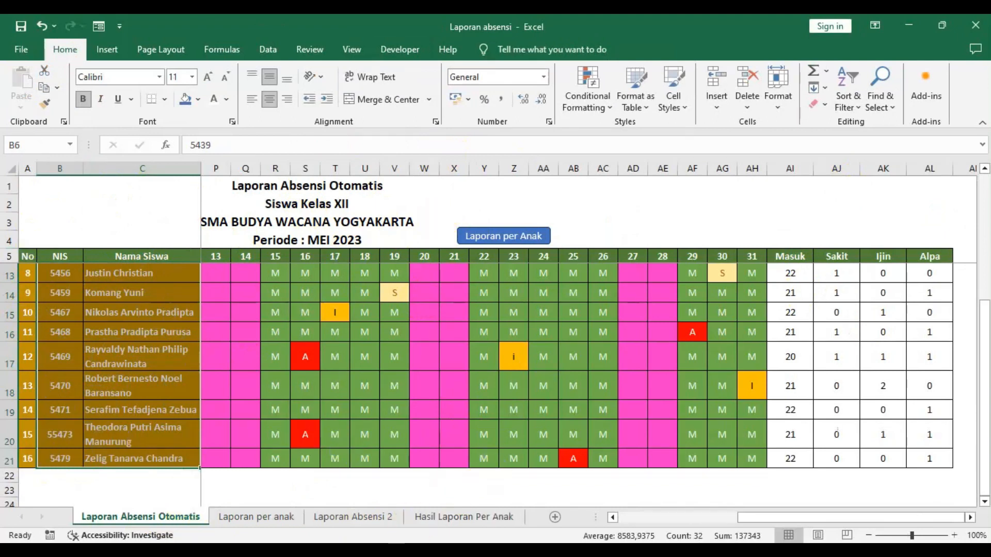
key("alt+Tab")
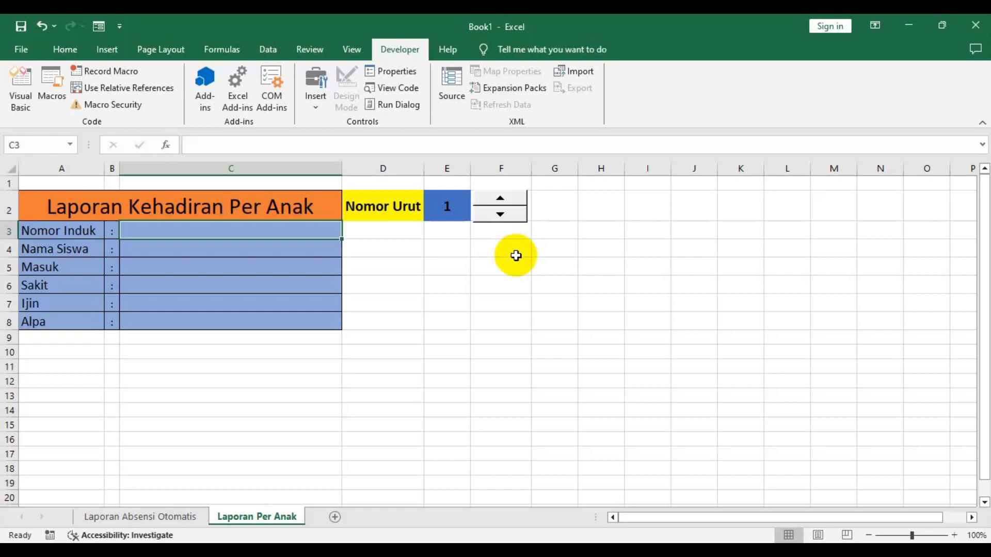
- Review the Laporan Absensi Otomatis sheet's No, NIS and Nama columns as the lookup source
left_click(146, 515)
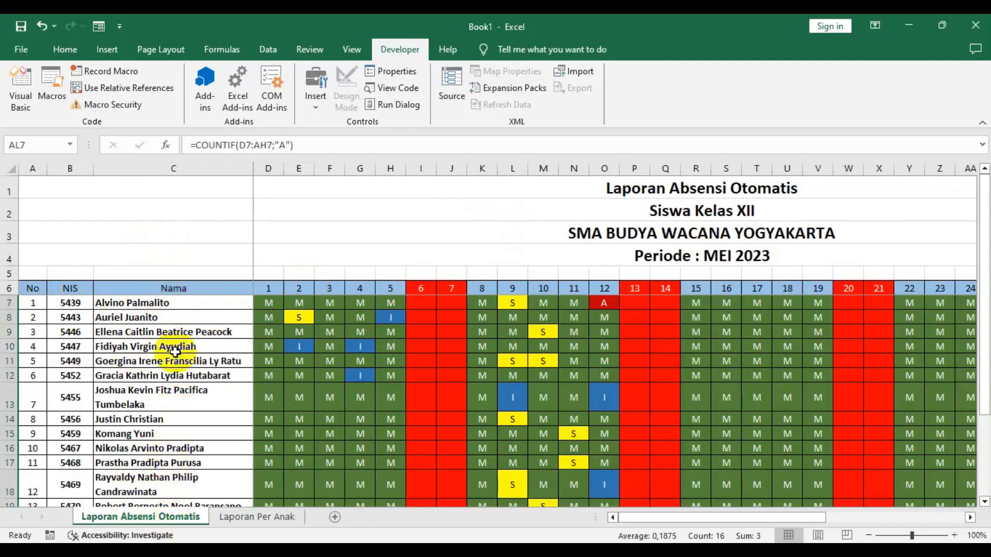
left_click(168, 303)
scroll(160, 393, "down", 3)
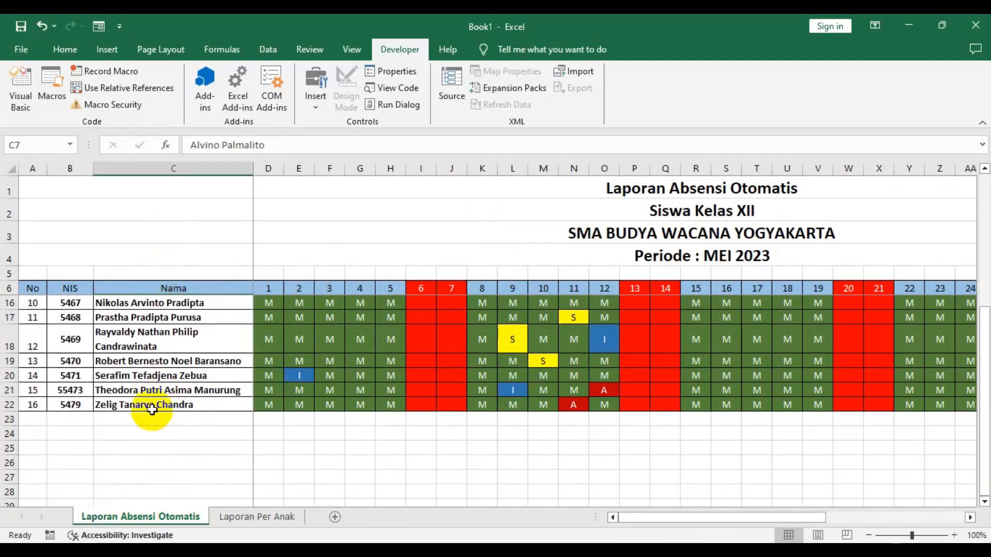
scroll(147, 400, "up", 3)
left_click_drag(157, 305, 166, 472)
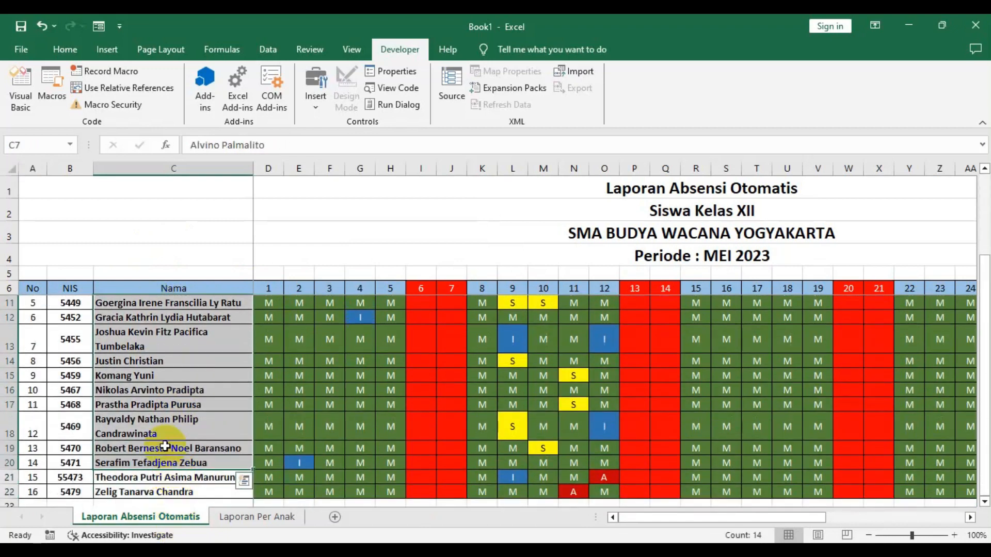
scroll(165, 446, "up", 2)
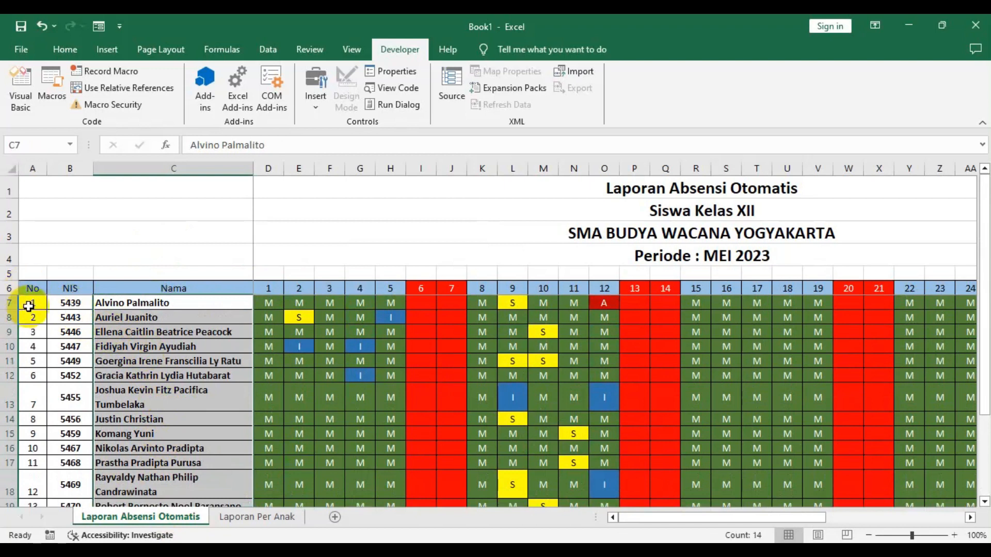
left_click(7, 305)
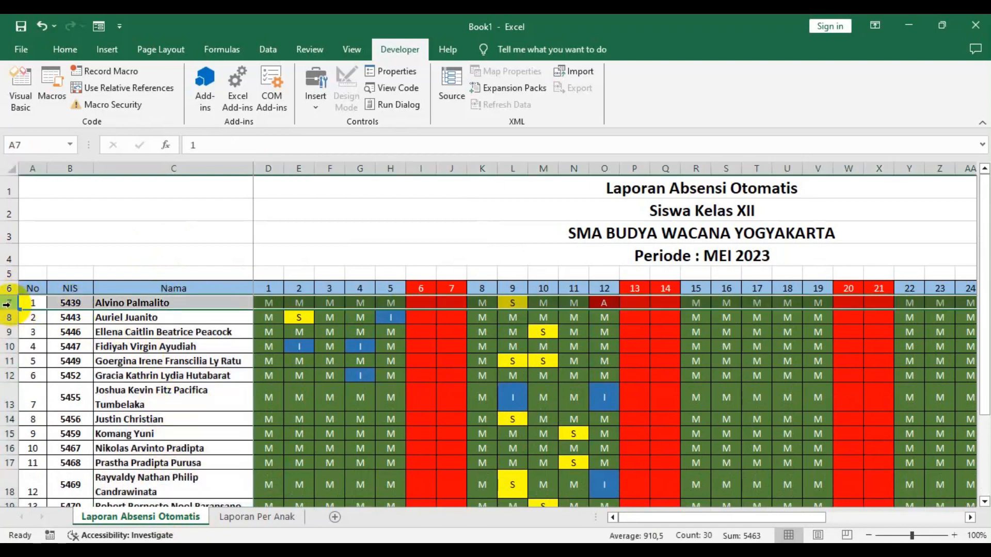
left_click_drag(33, 303, 10, 334)
left_click_drag(200, 287, 195, 497)
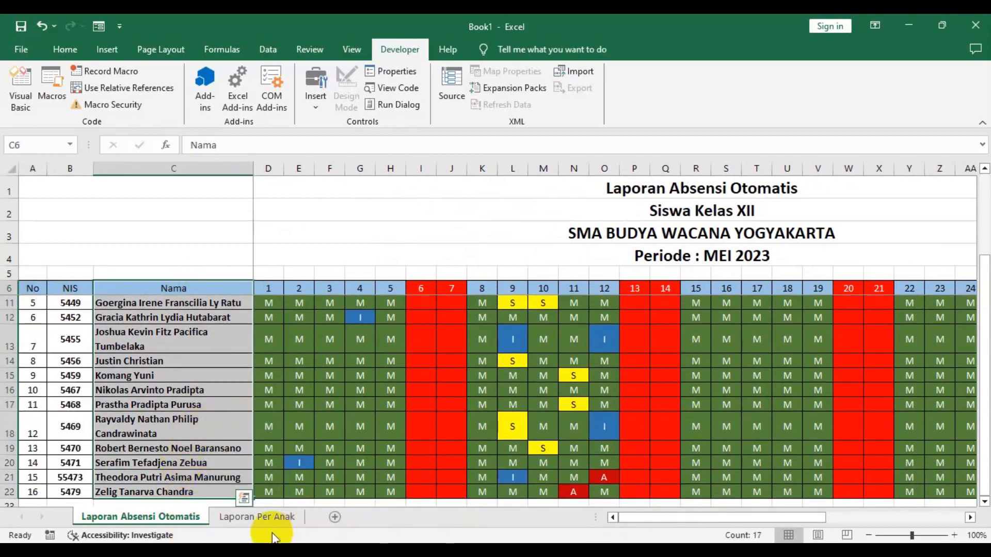
- In the Nomor Induk cell C3, enter =VLOOKUP(E2;'Laporan Absensi Otomatis'!A7:AL22;2) to fetch the NIS for the Nomor Urut
left_click(242, 516)
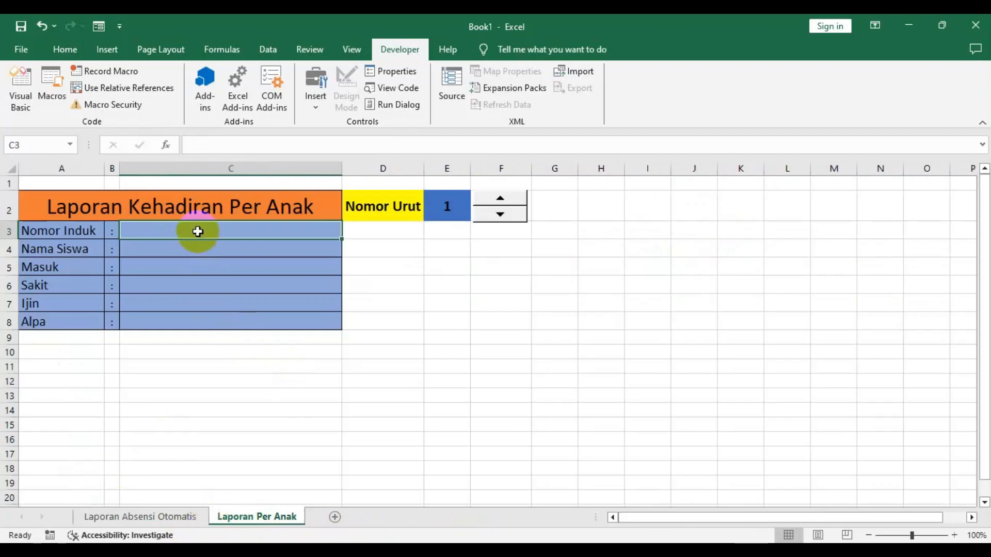
type("=")
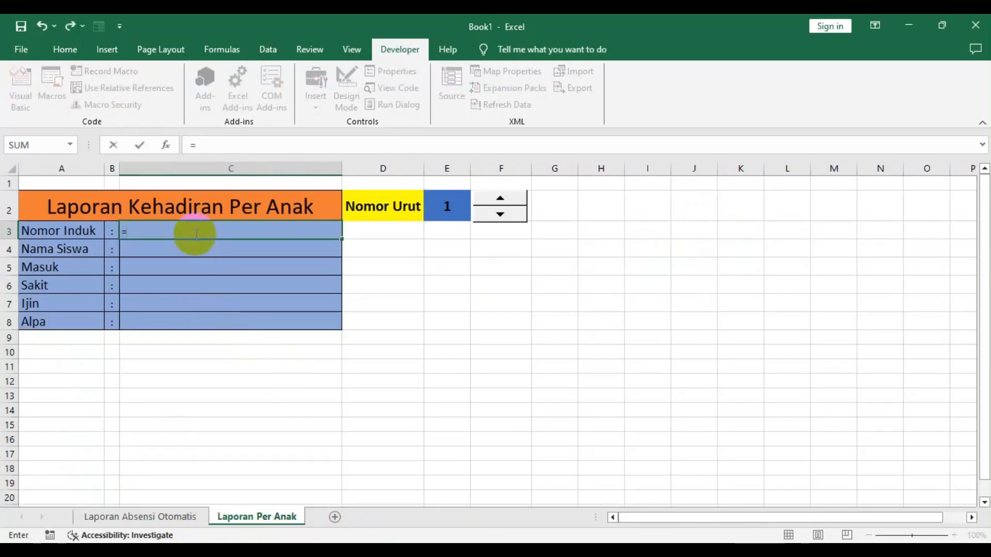
type("v")
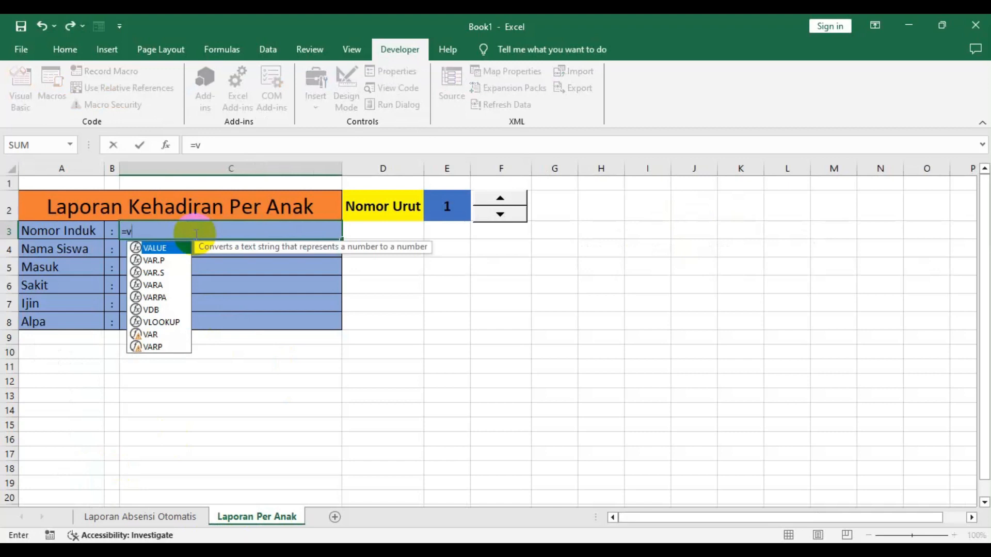
type("l")
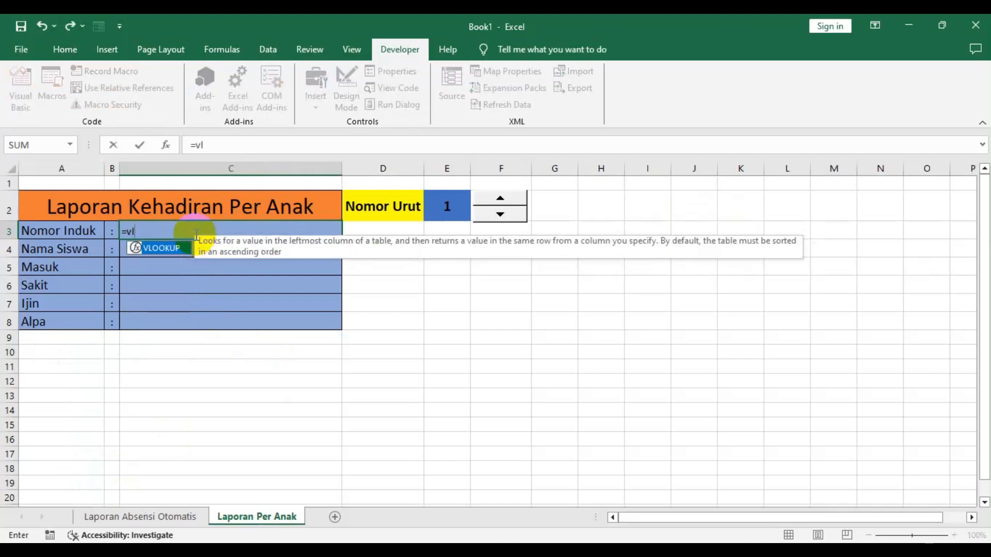
type("ookup(")
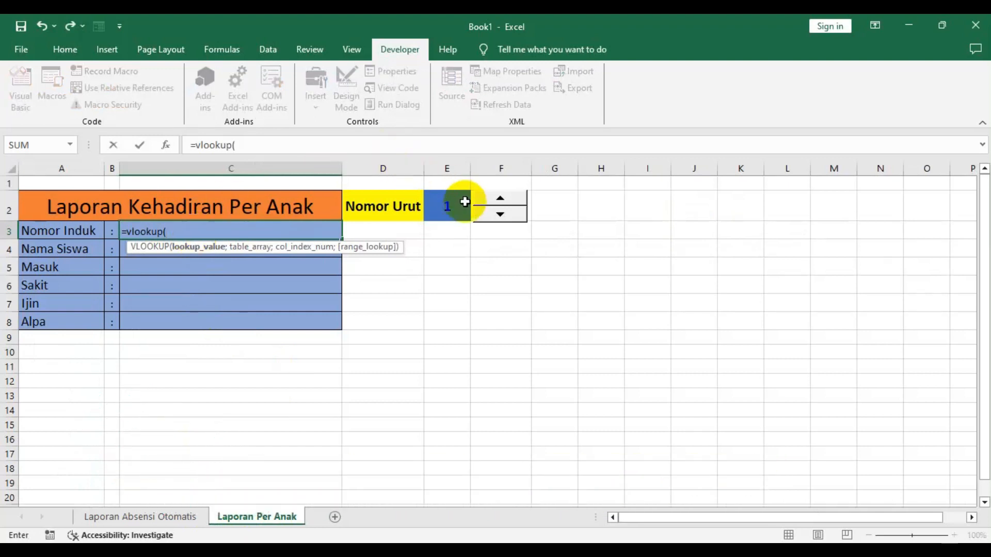
left_click(454, 211)
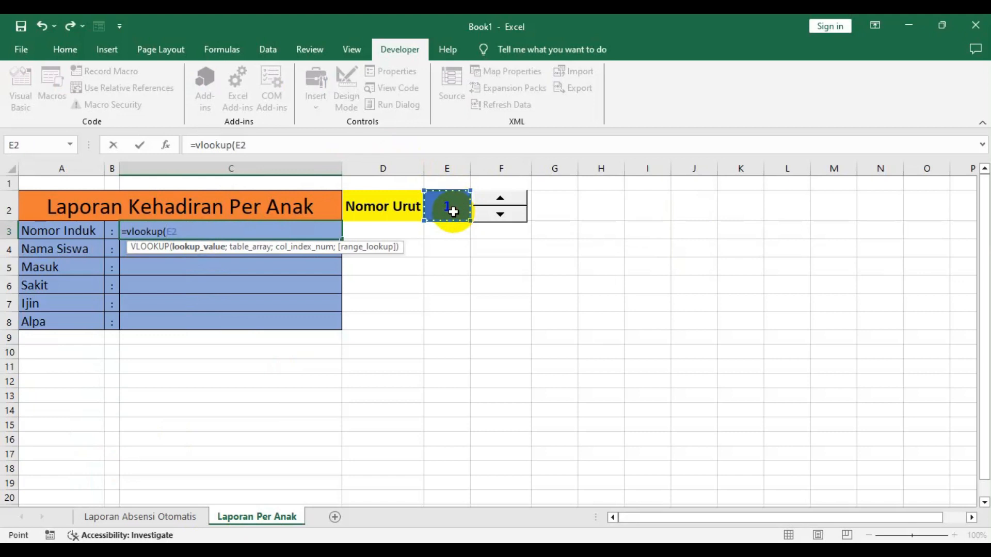
type(";")
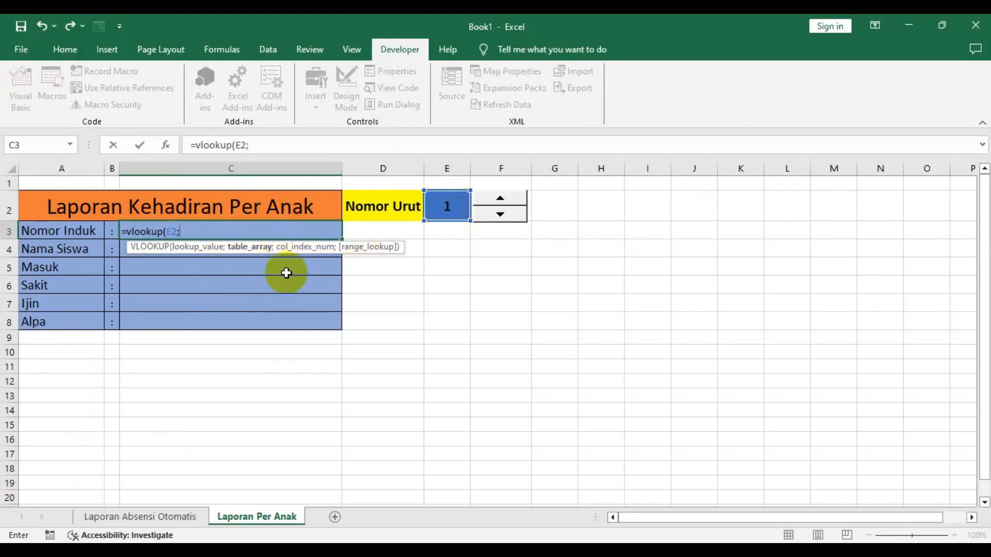
left_click(153, 518)
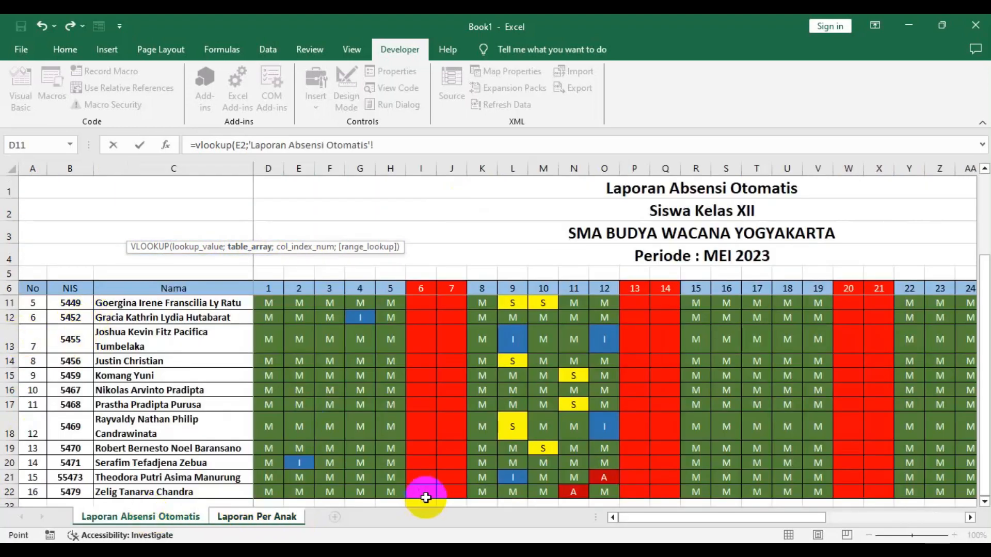
left_click(611, 519)
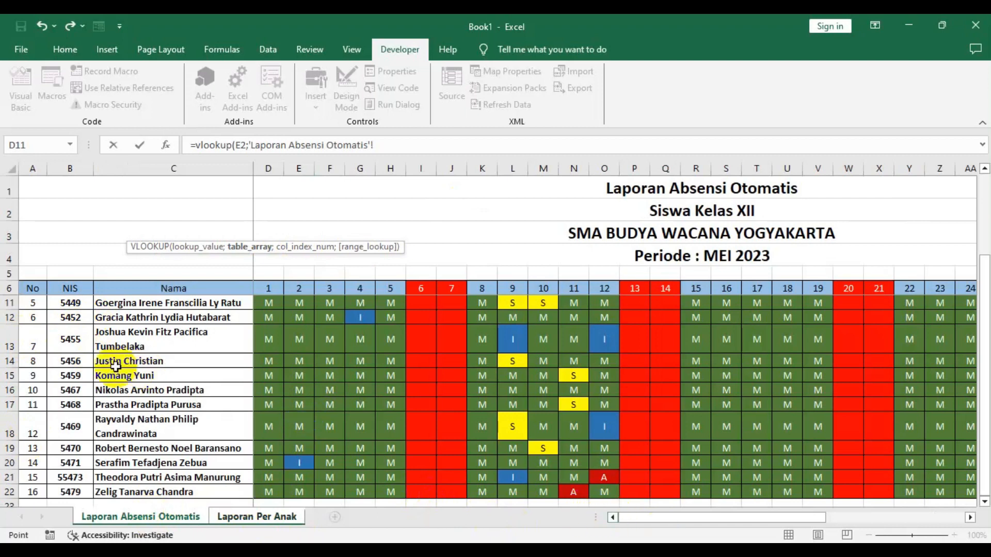
scroll(31, 319, "up", 2)
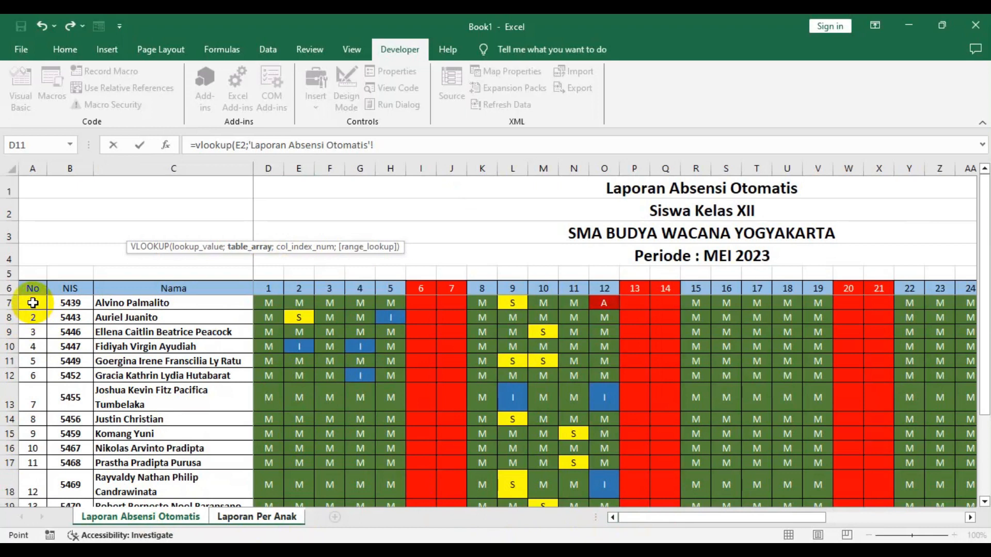
left_click_drag(32, 303, 938, 491)
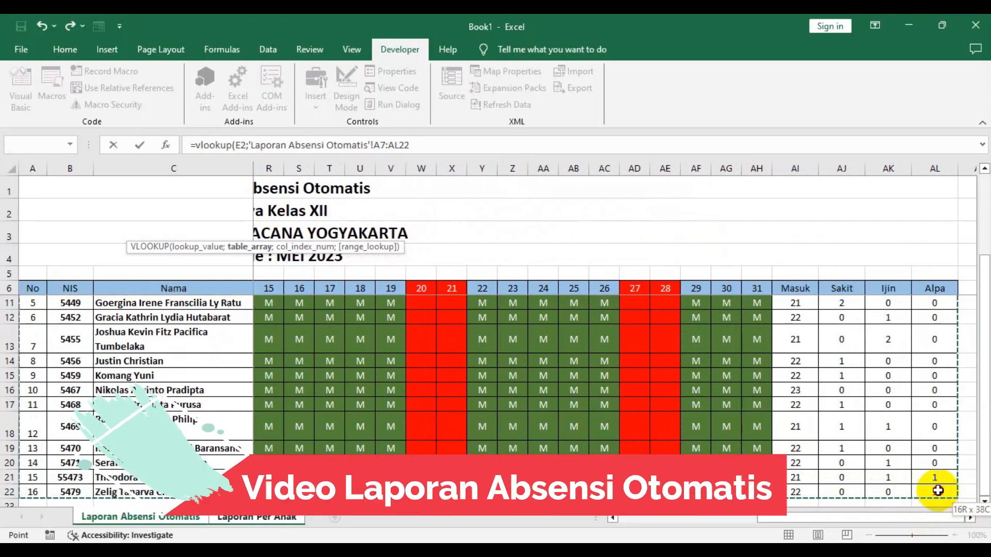
left_click_drag(938, 490, 938, 491)
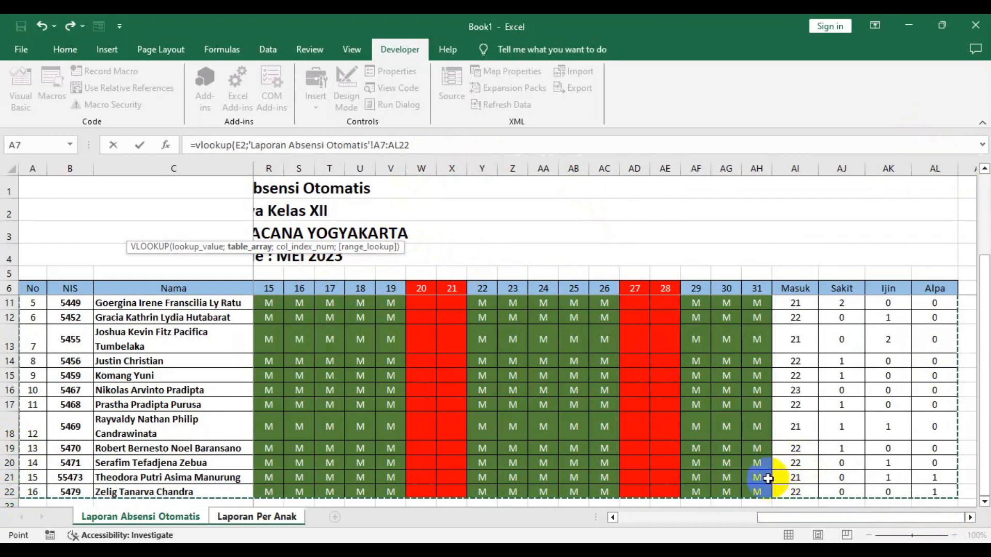
type(";")
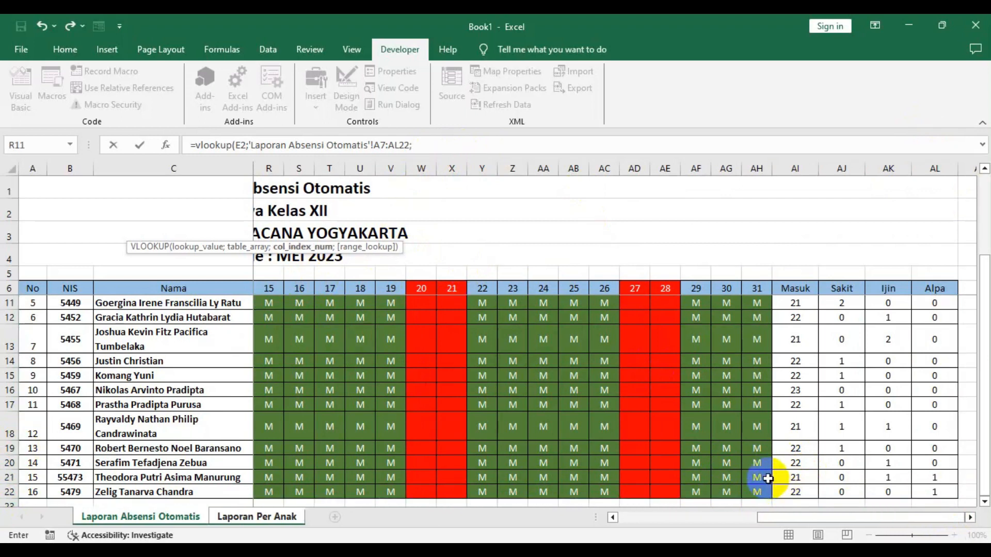
left_click_drag(845, 516, 706, 516)
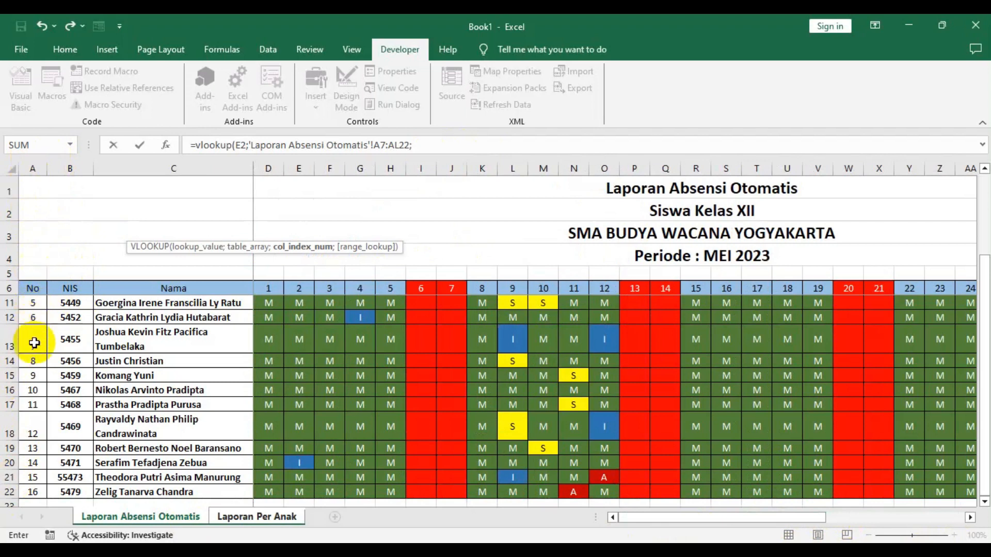
scroll(33, 405, "up", 2)
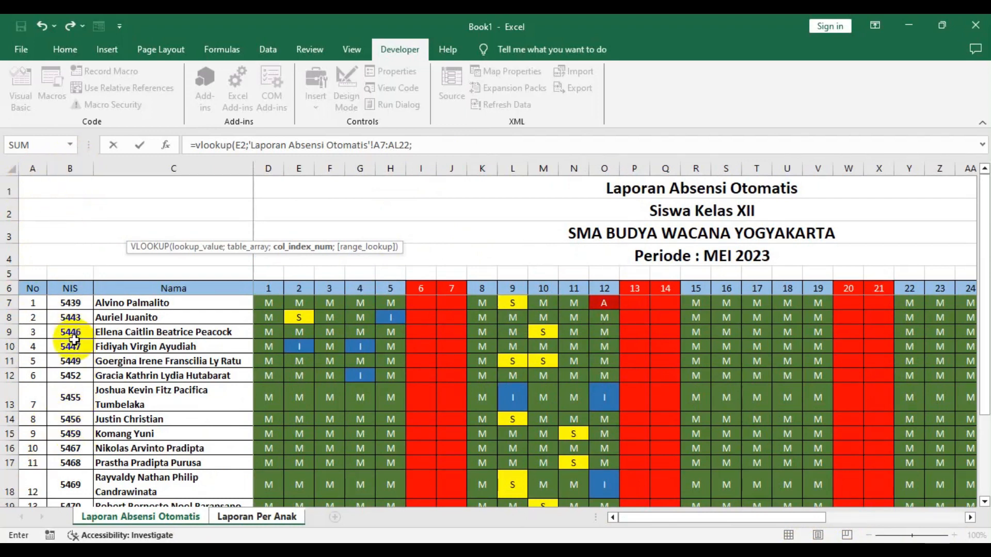
left_click(439, 145)
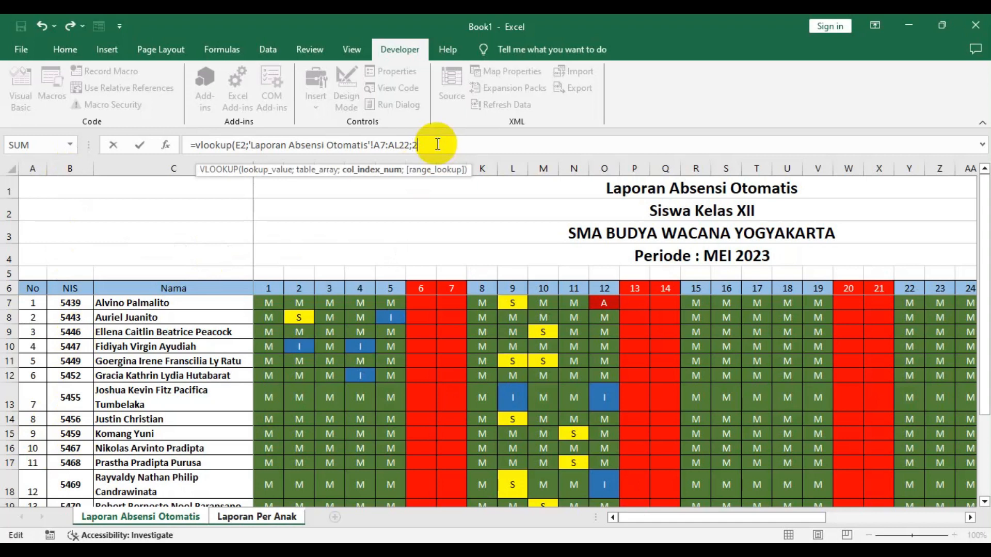
type(")")
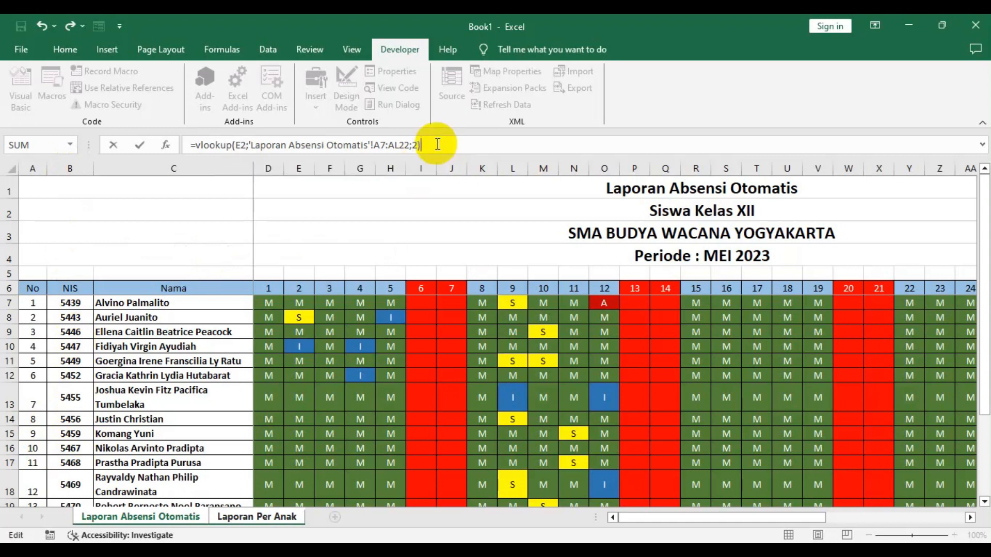
key("Return")
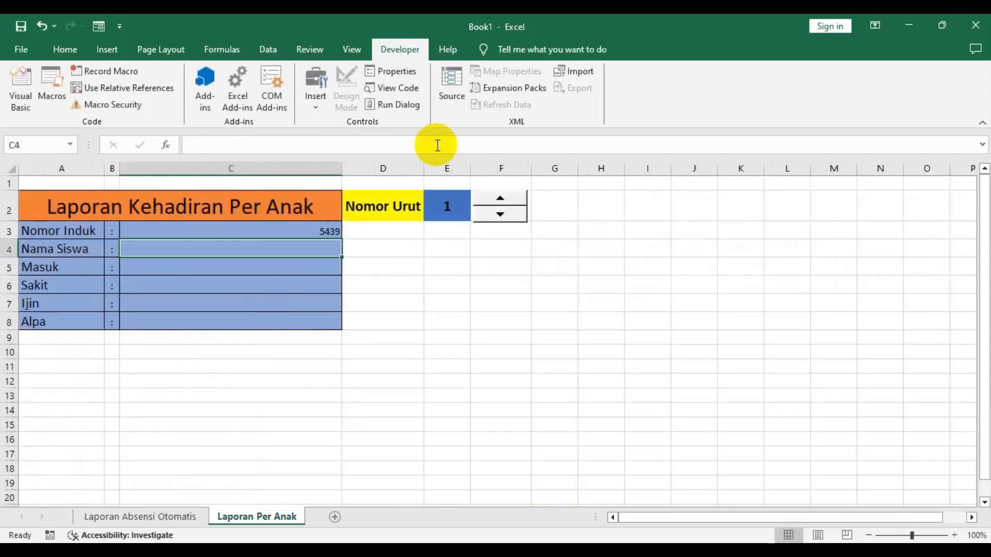
- Compare the Nomor Induk formula result with the first NIS on the attendance sheet
left_click(324, 229)
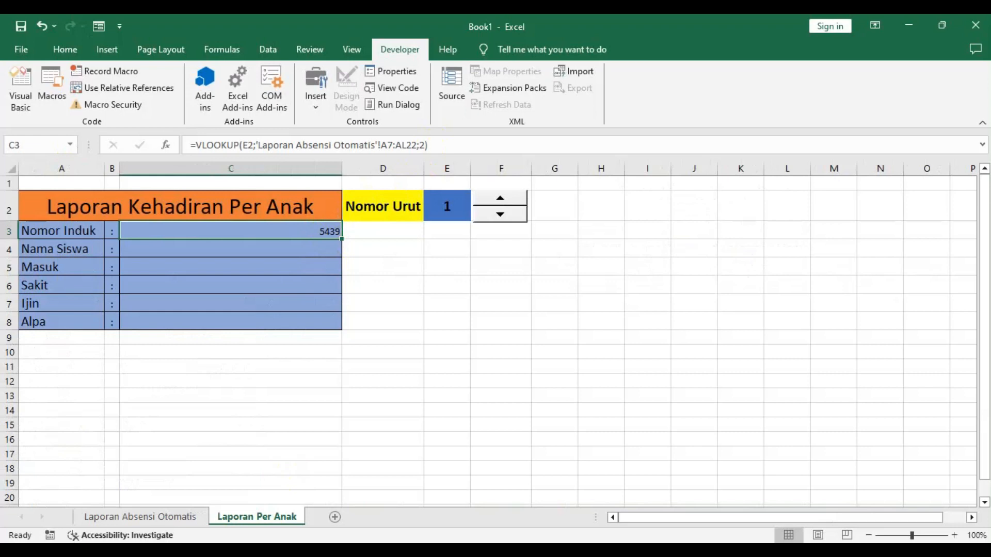
left_click(155, 516)
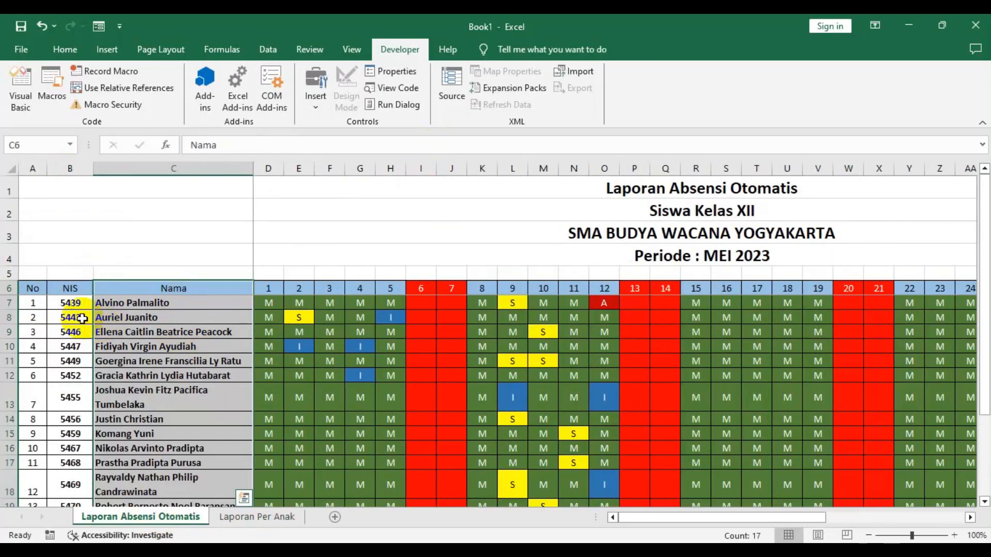
left_click(61, 306)
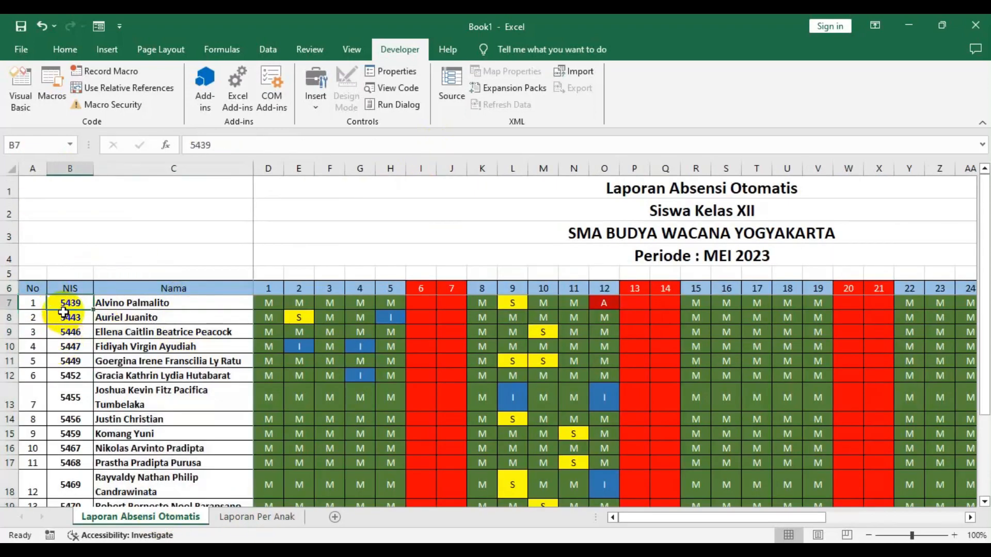
left_click(252, 518)
- Center the report values in C3:C8 and set their font to 18 pt bold
left_click_drag(179, 234, 190, 321)
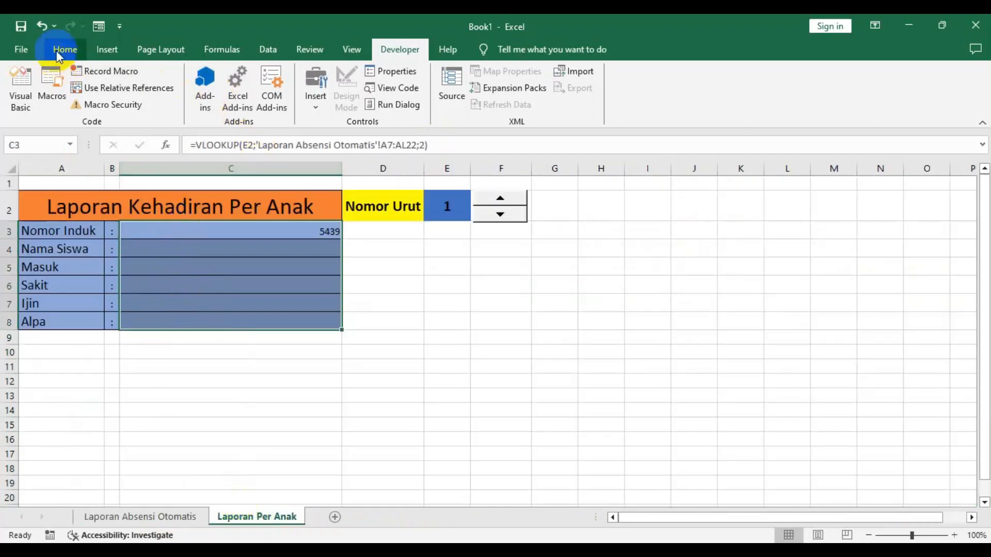
left_click_drag(226, 230, 233, 329)
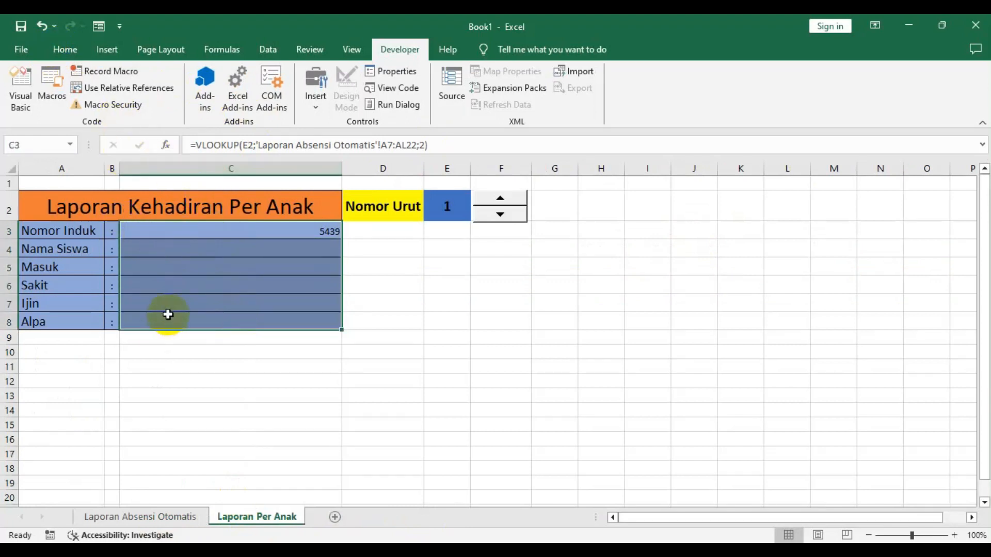
left_click(65, 49)
left_click(271, 75)
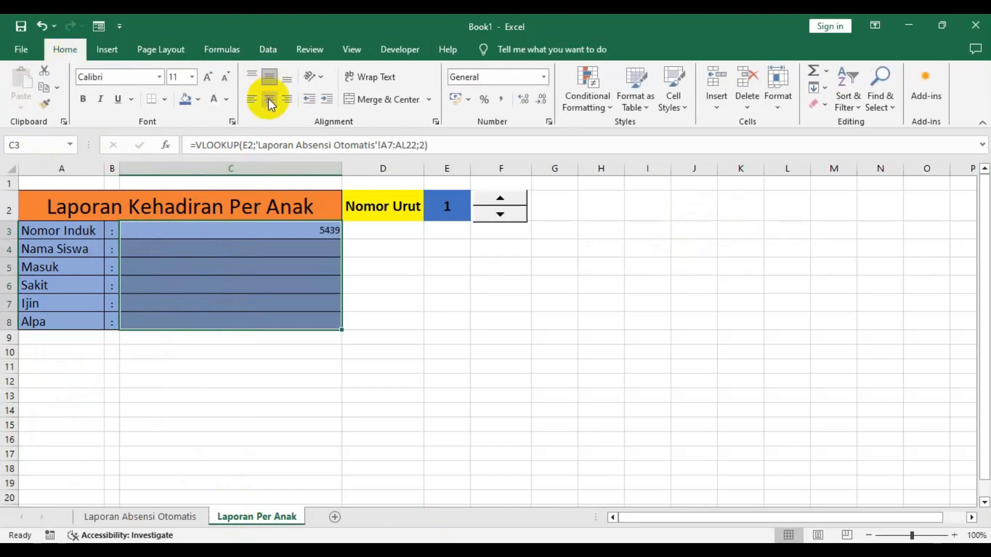
left_click(269, 101)
left_click(210, 80)
left_click(209, 80)
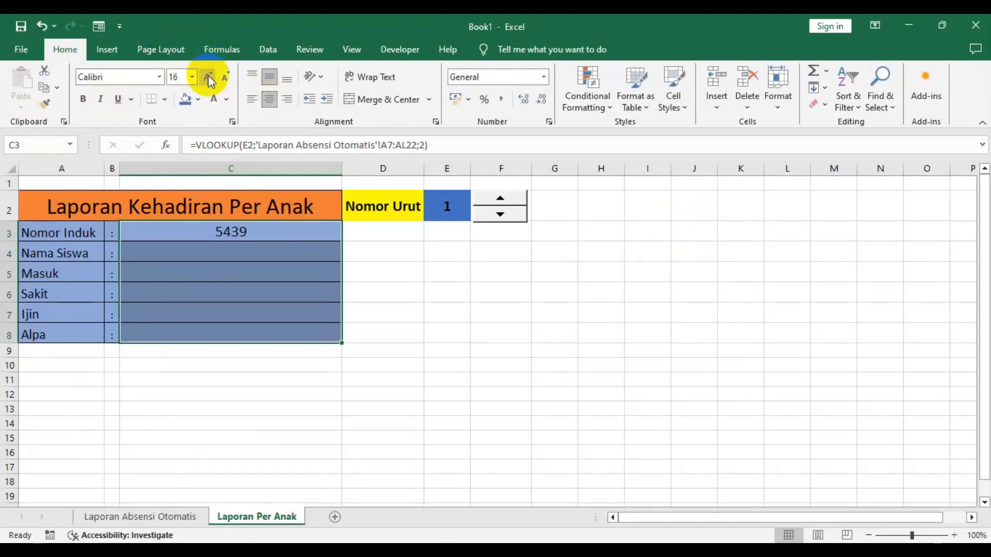
left_click(209, 79)
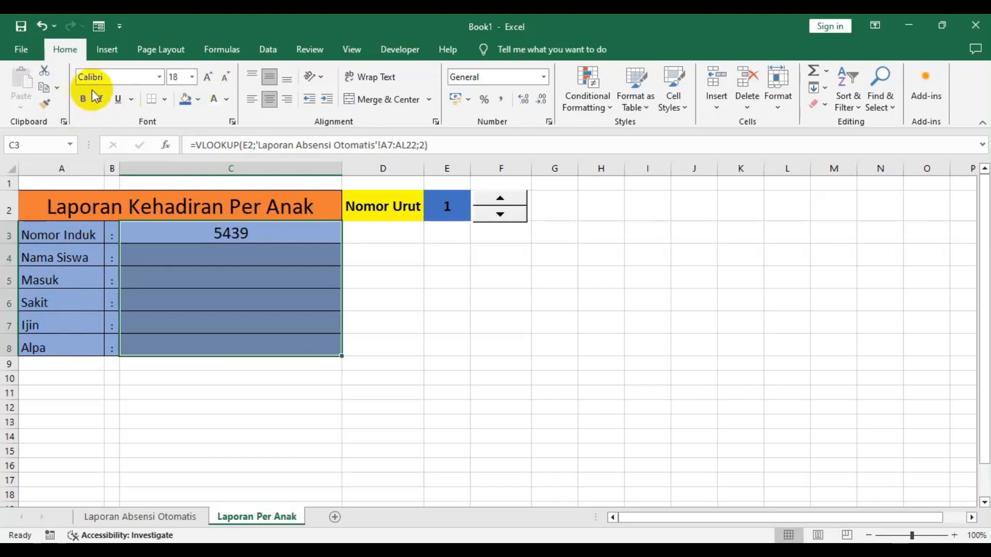
- Step the Nomor Urut spinner up and back down to 1 to check the Nomor Induk updates
left_click(242, 279)
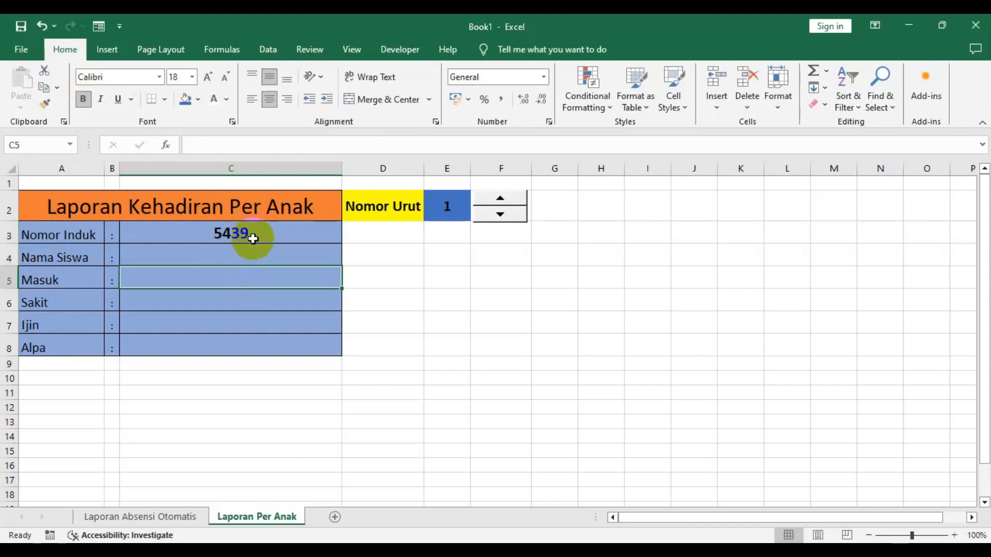
left_click(500, 200)
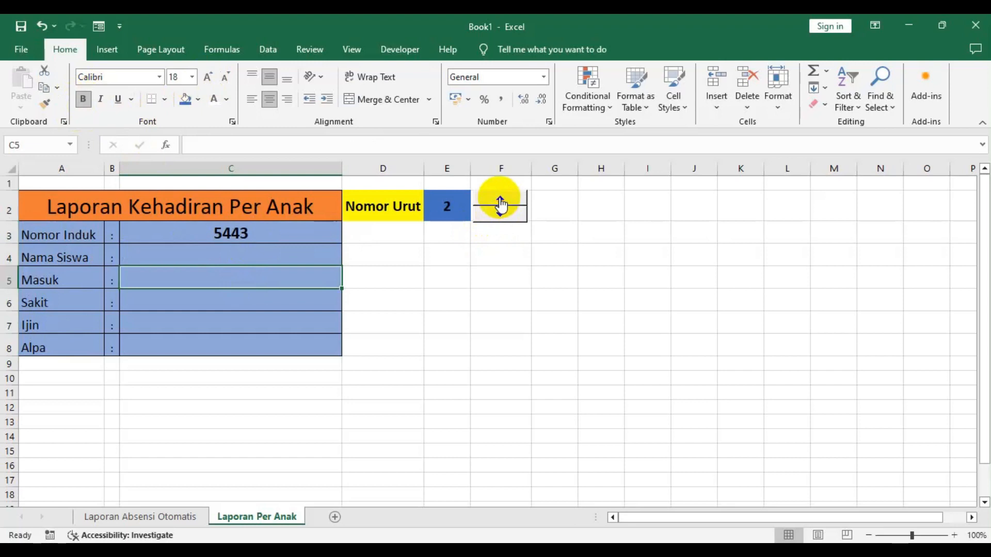
left_click(500, 201)
left_click(501, 201)
double_click(505, 222)
double_click(505, 223)
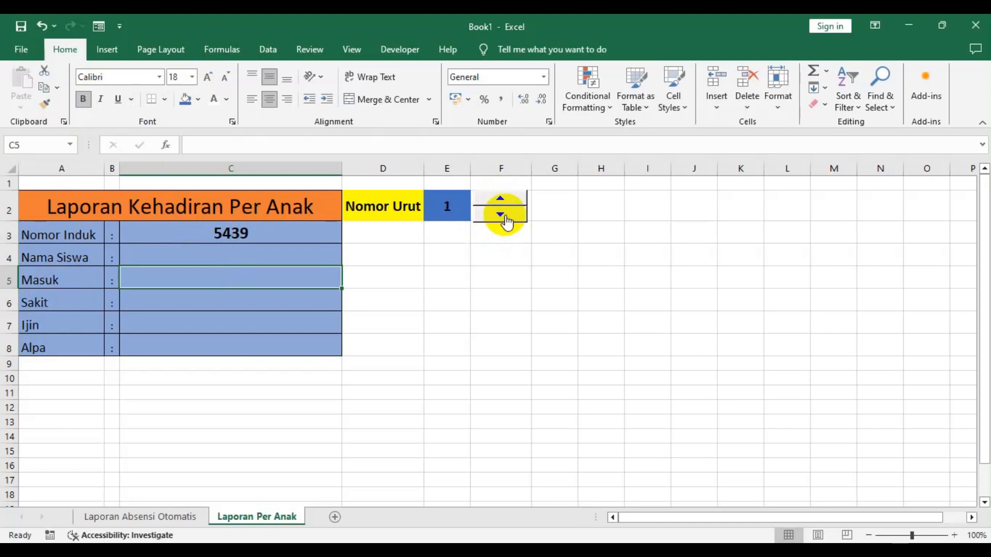
- Review the Nomor Induk formula, then in Nama Siswa cell C4 enter =VLOOKUP(E2;'Laporan Absensi Otomatis'!A7:AL22;3) to fetch the student name
left_click(234, 259)
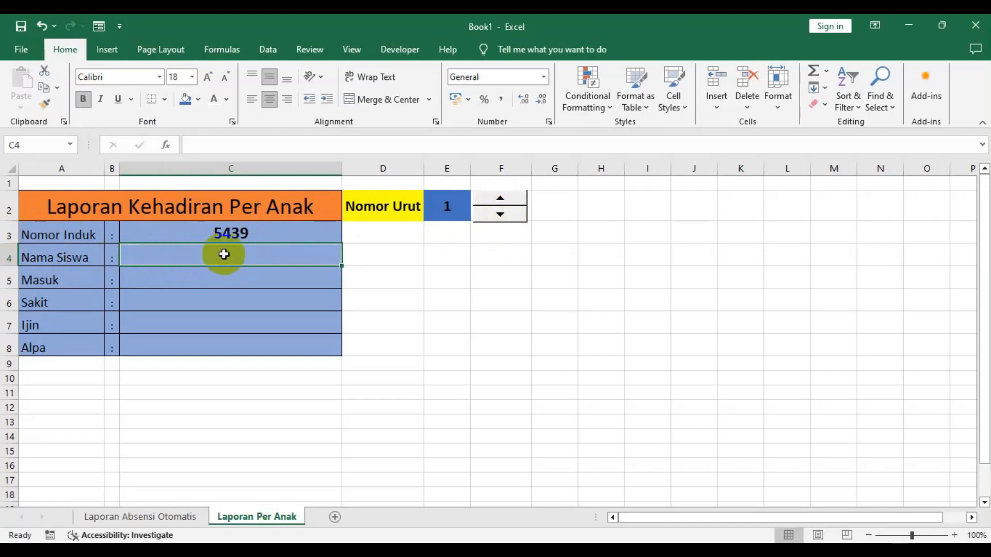
left_click(235, 230)
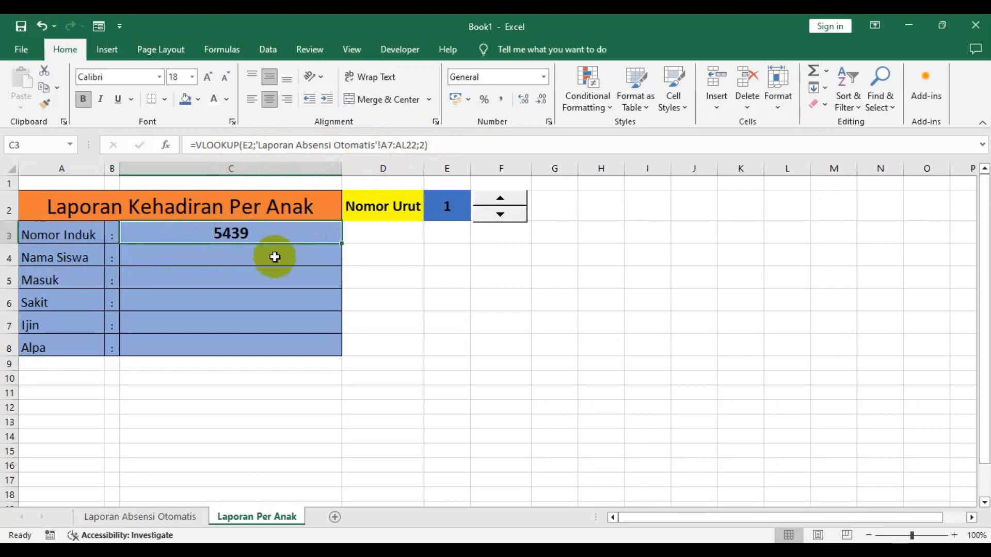
left_click(427, 144)
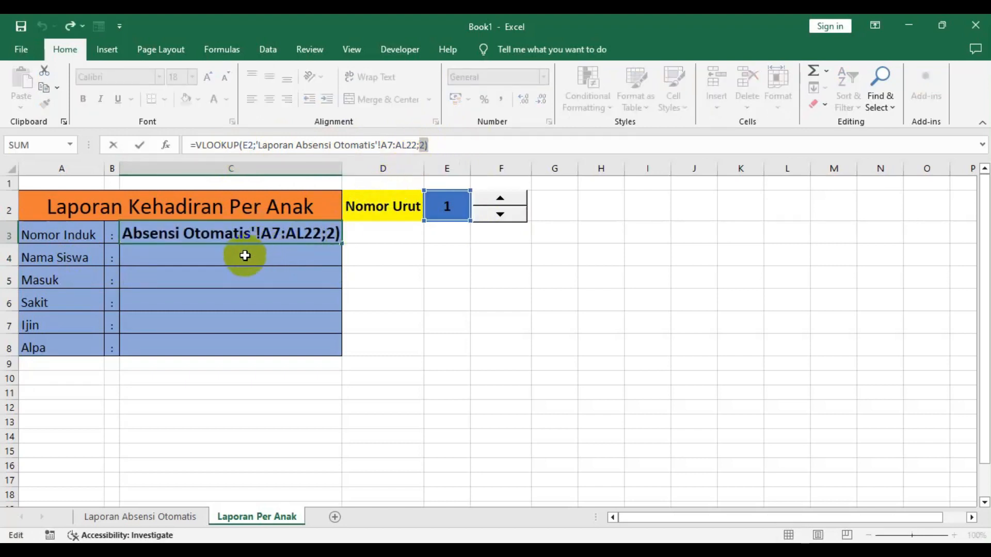
key("Return")
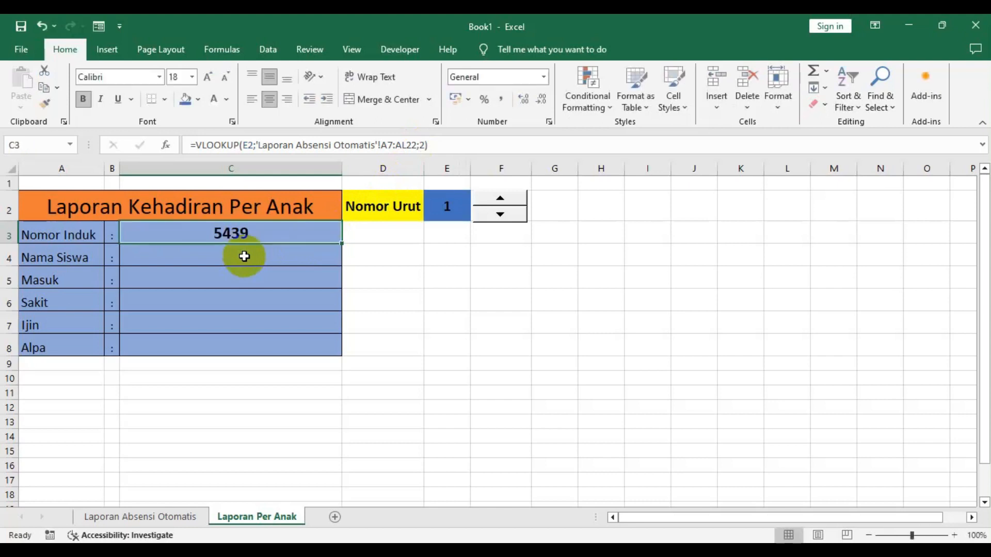
left_click(246, 255)
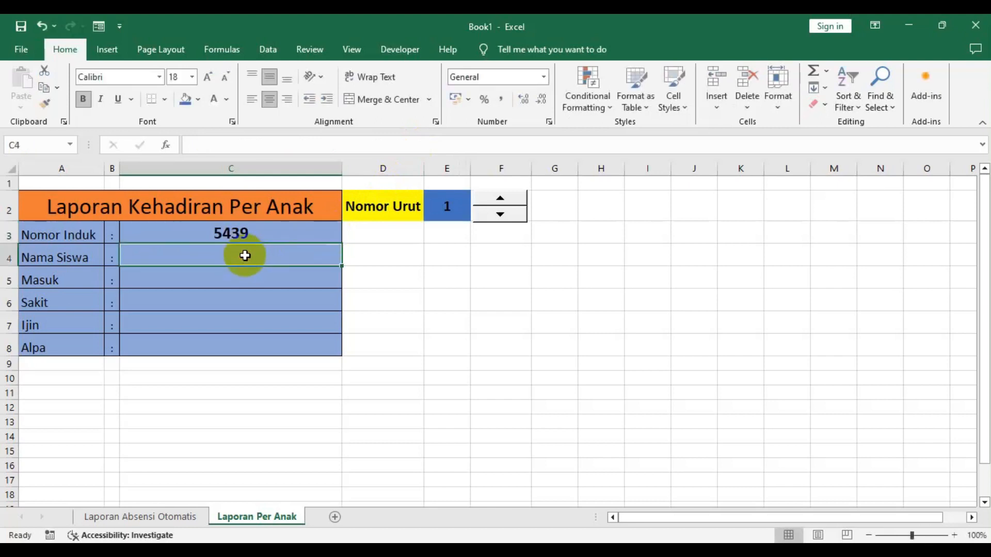
type("=")
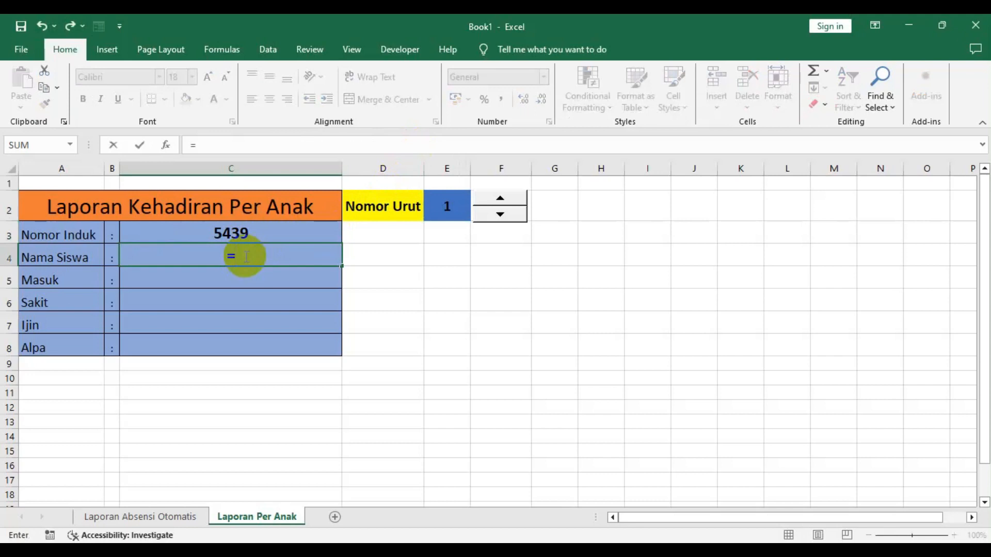
type("vlo")
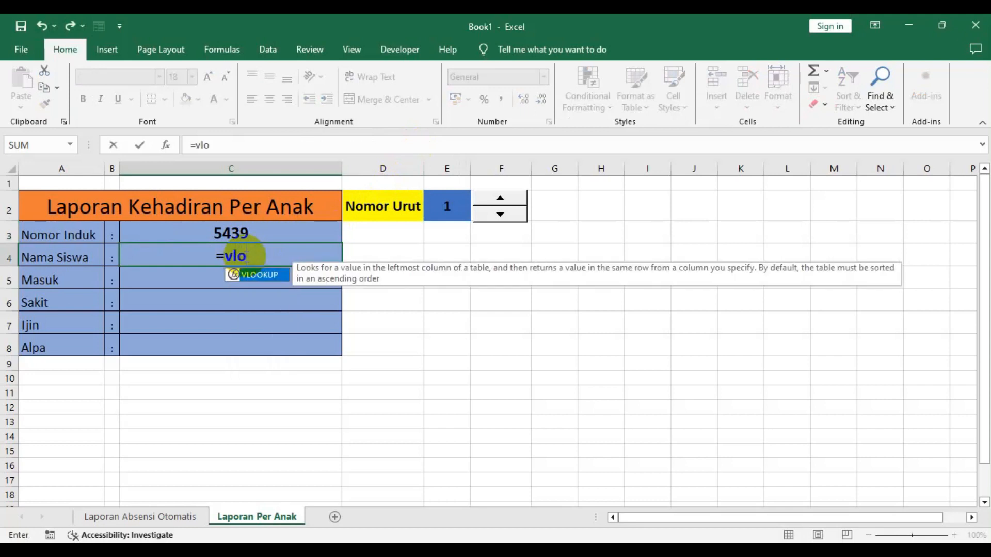
type("okup")
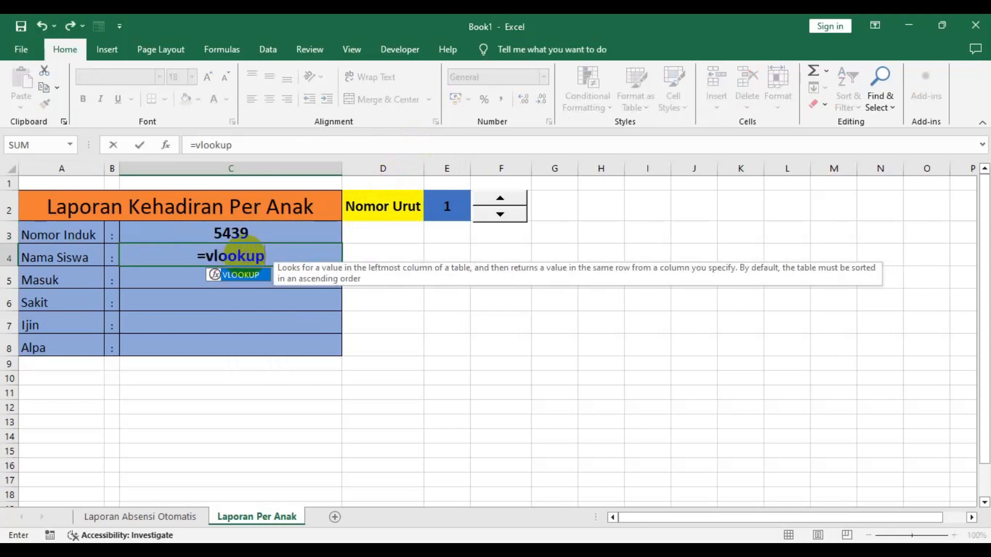
type("(")
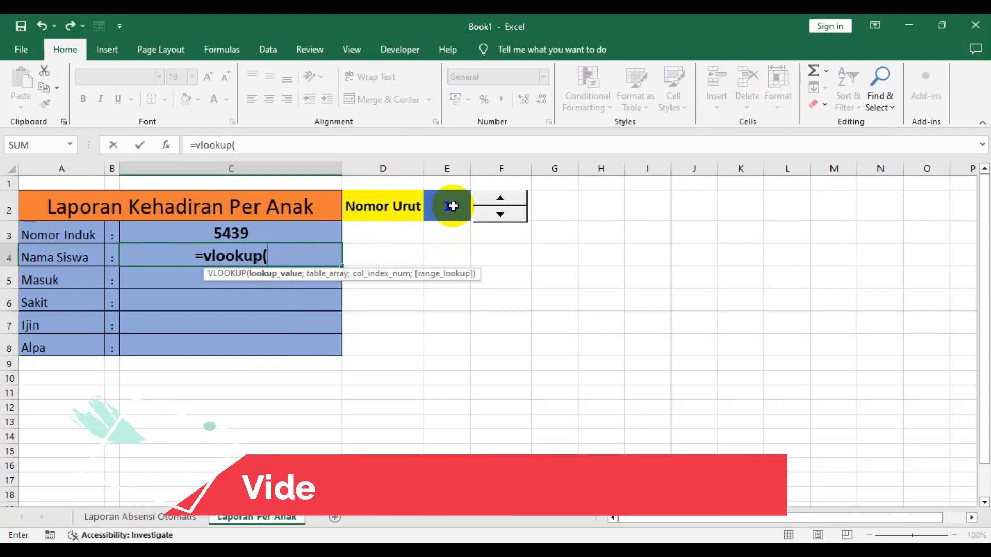
left_click(452, 206)
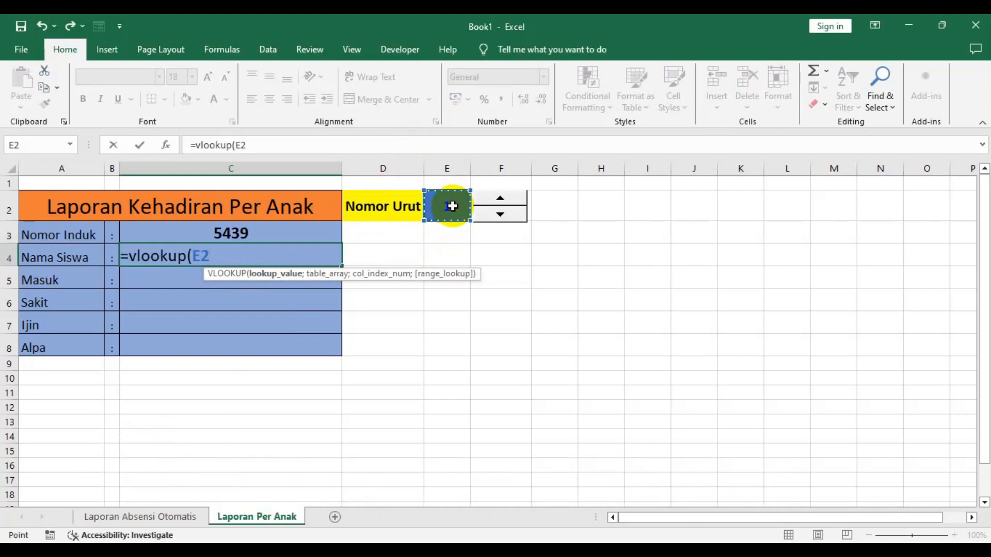
type(";")
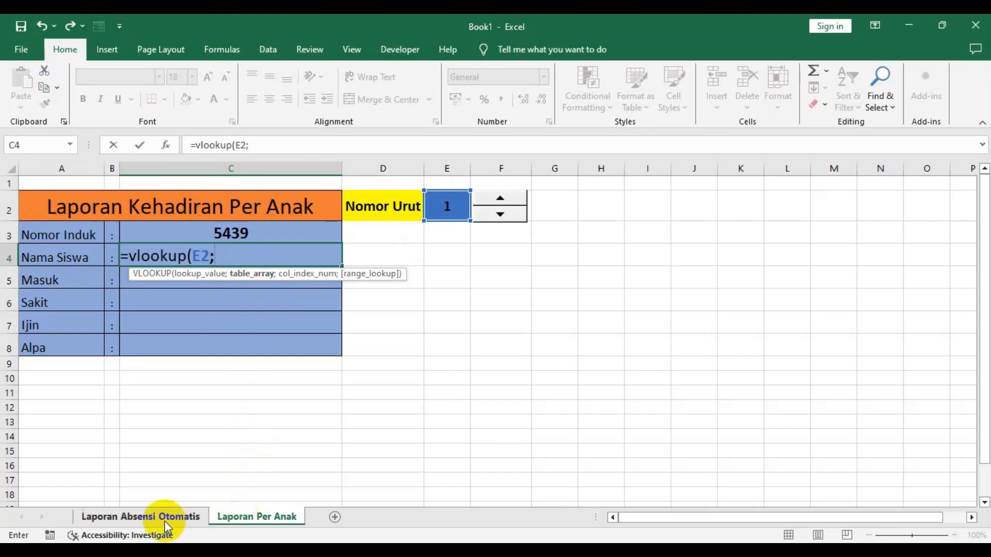
left_click(140, 516)
left_click_drag(28, 303, 907, 474)
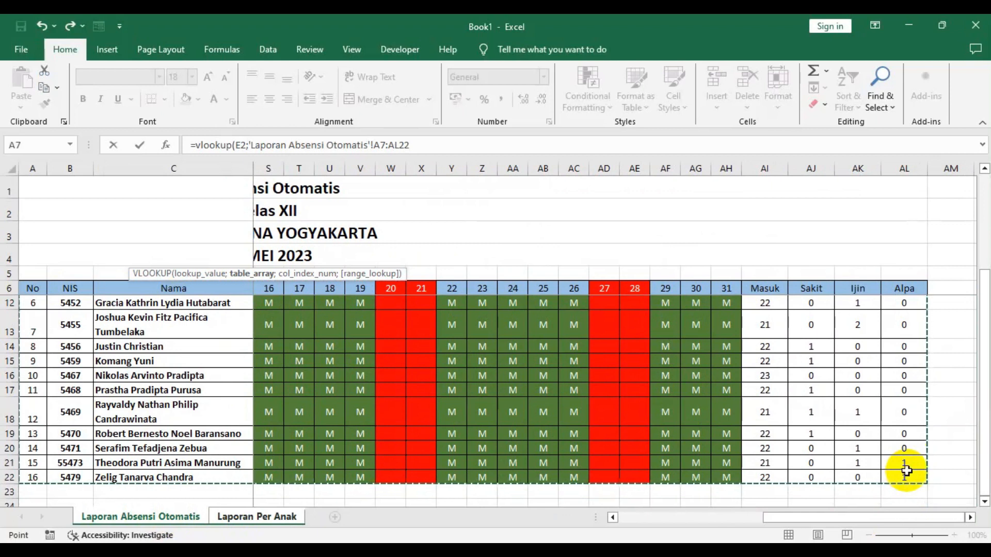
left_click(421, 145)
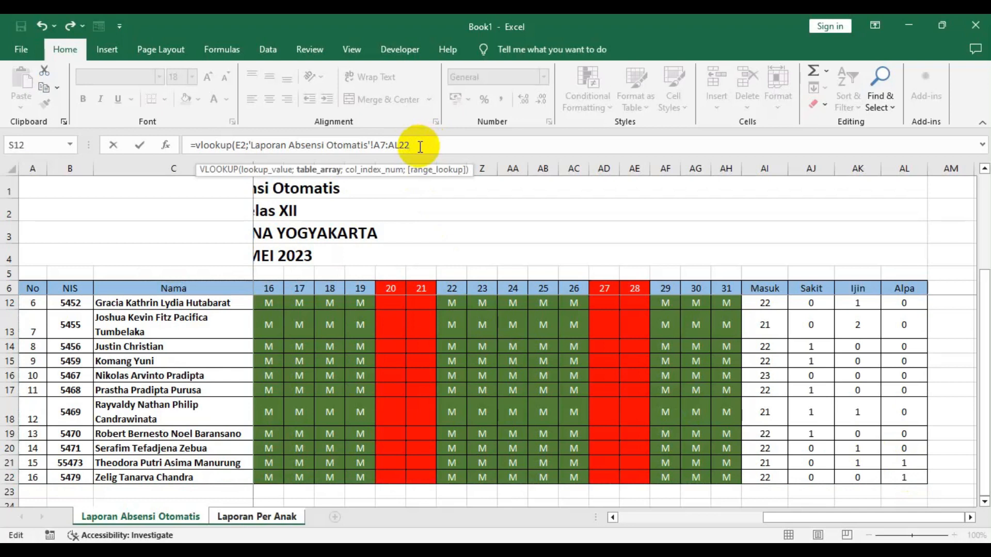
type(";3")
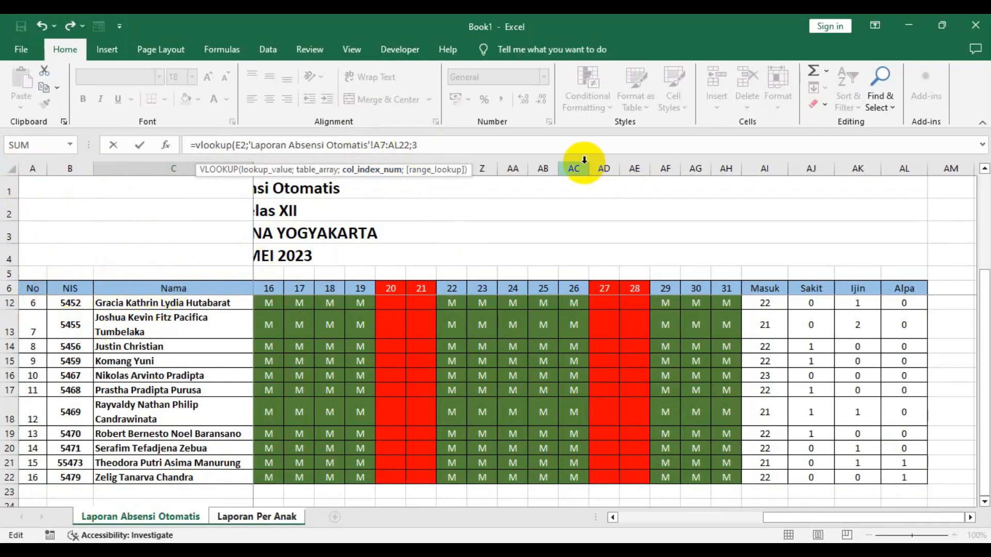
type(")")
key("Escape")
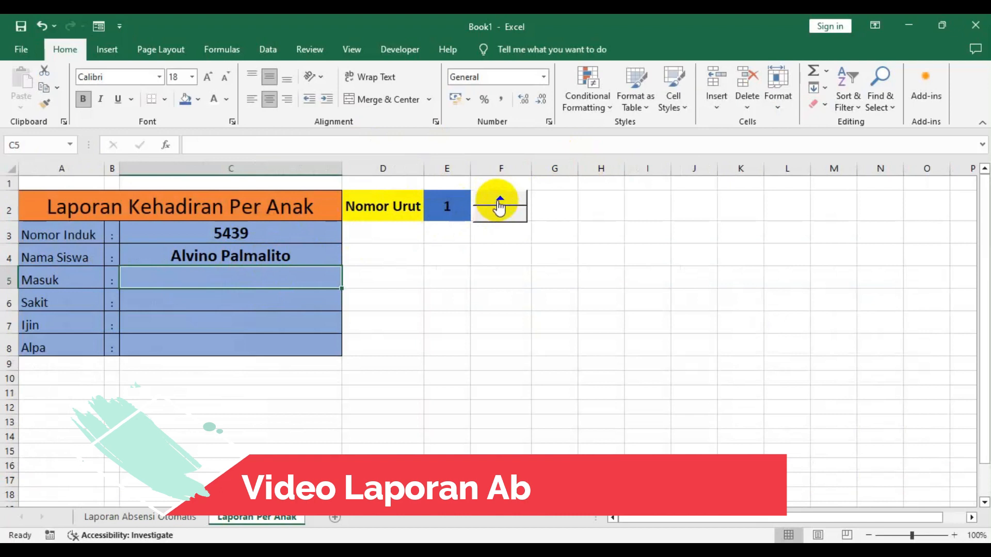
- Step the Nomor Urut spinner up to 3 and widen column C to fit the longer student name
left_click(500, 201)
left_click(500, 202)
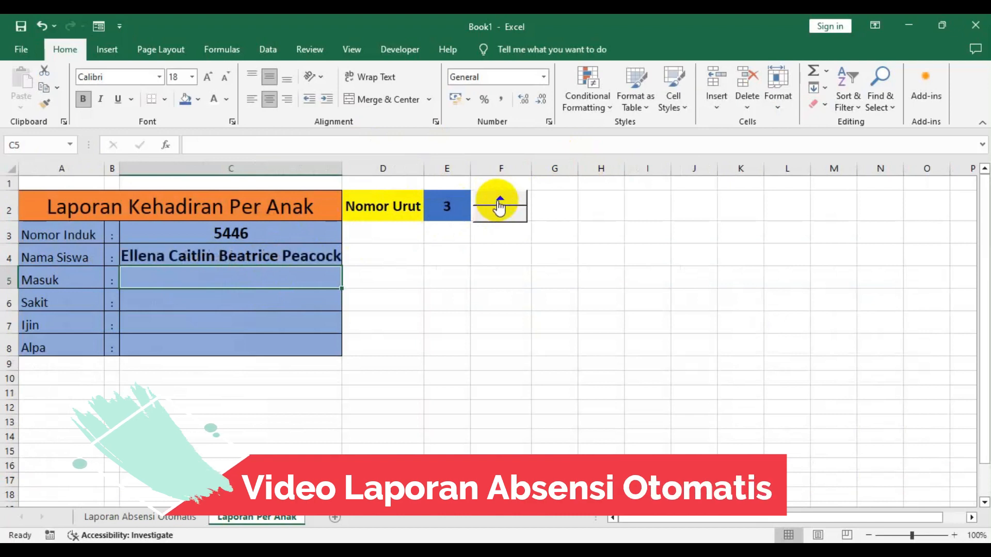
left_click_drag(340, 168, 442, 170)
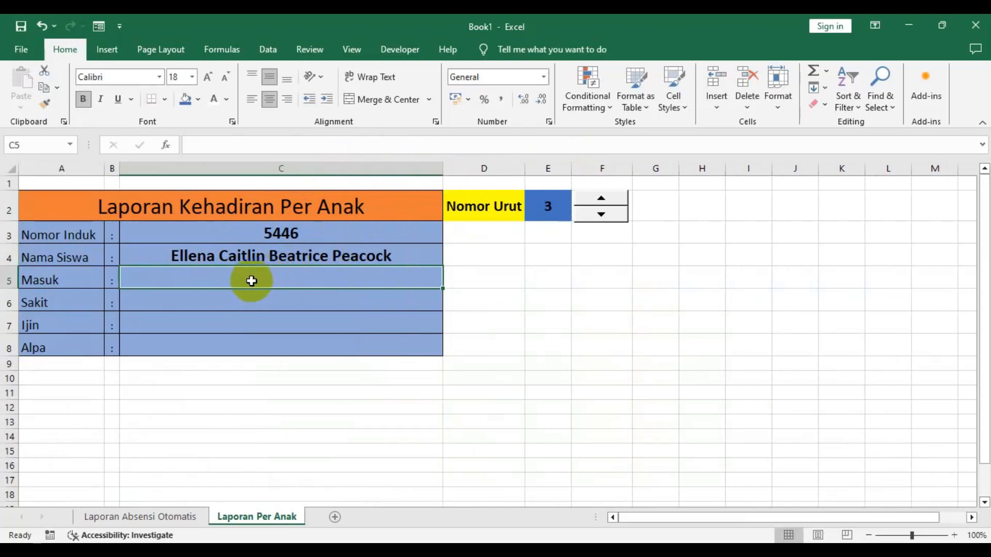
type("vl")
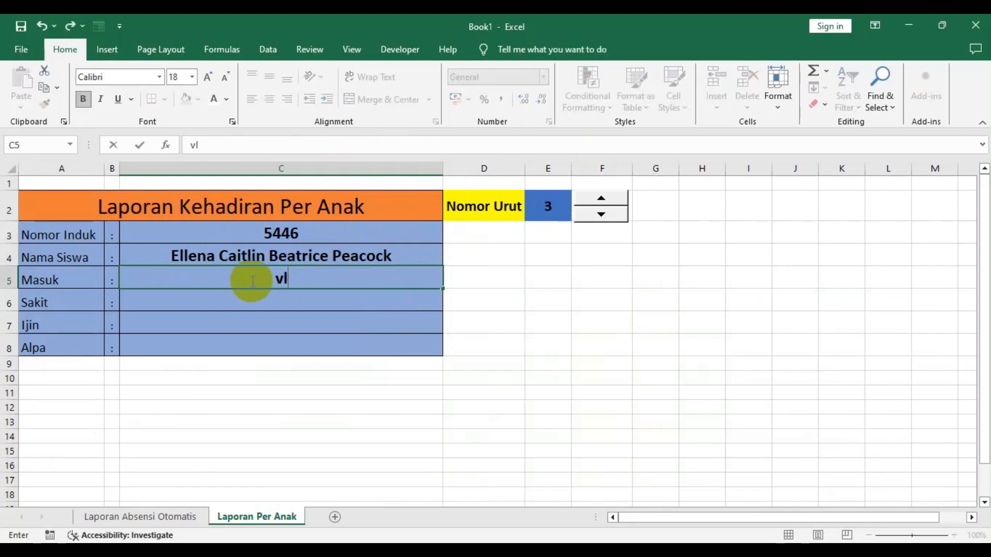
type("ookup")
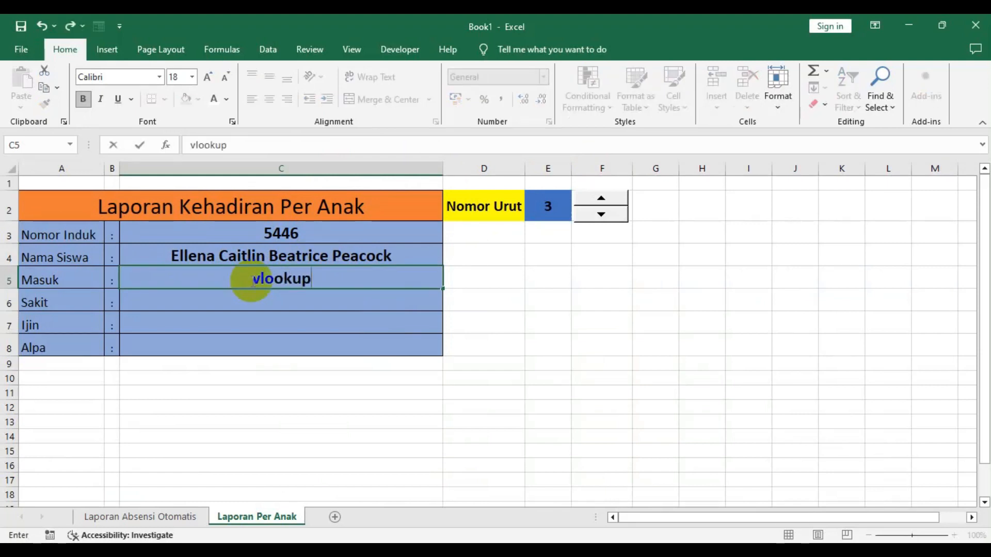
type("(")
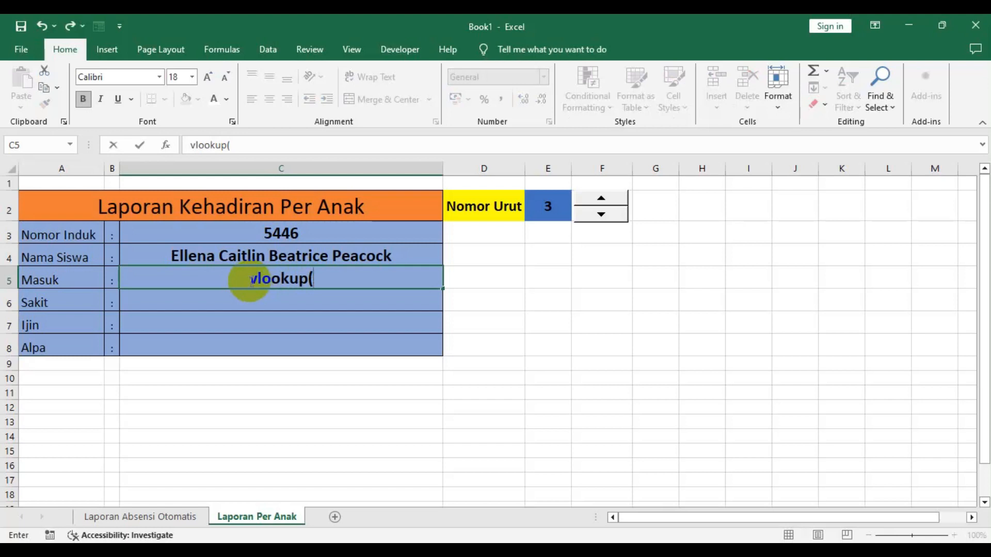
left_click(544, 212)
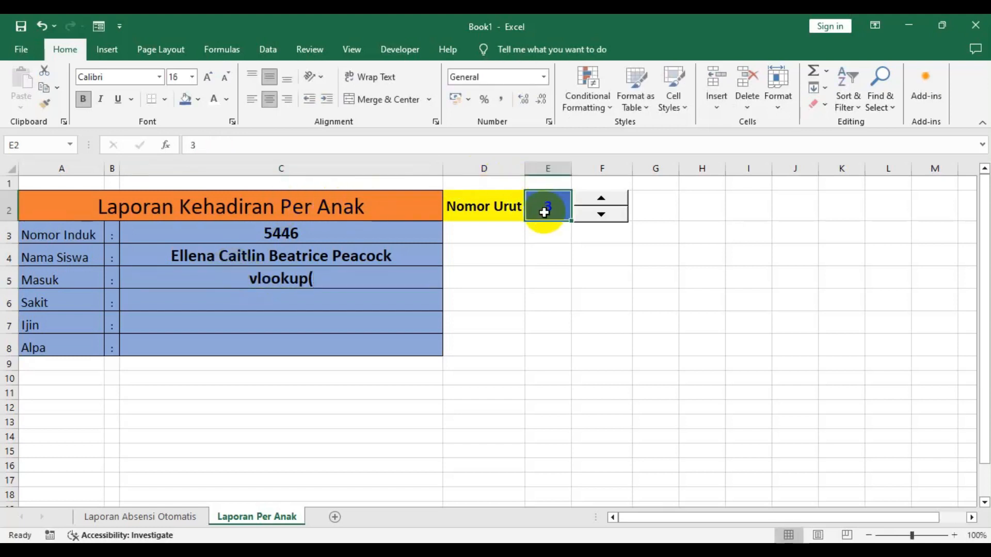
left_click(310, 278)
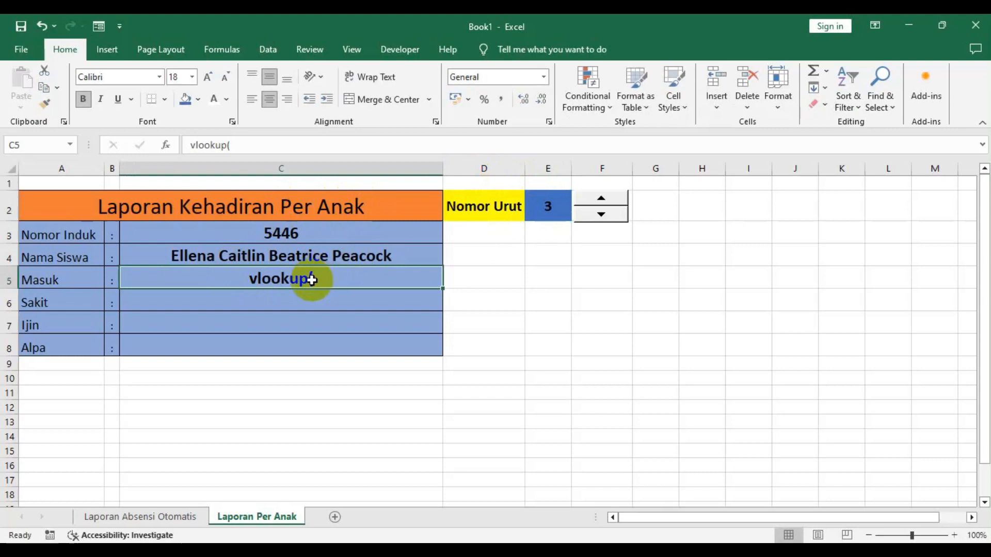
double_click(258, 282)
left_click_drag(259, 283, 129, 286)
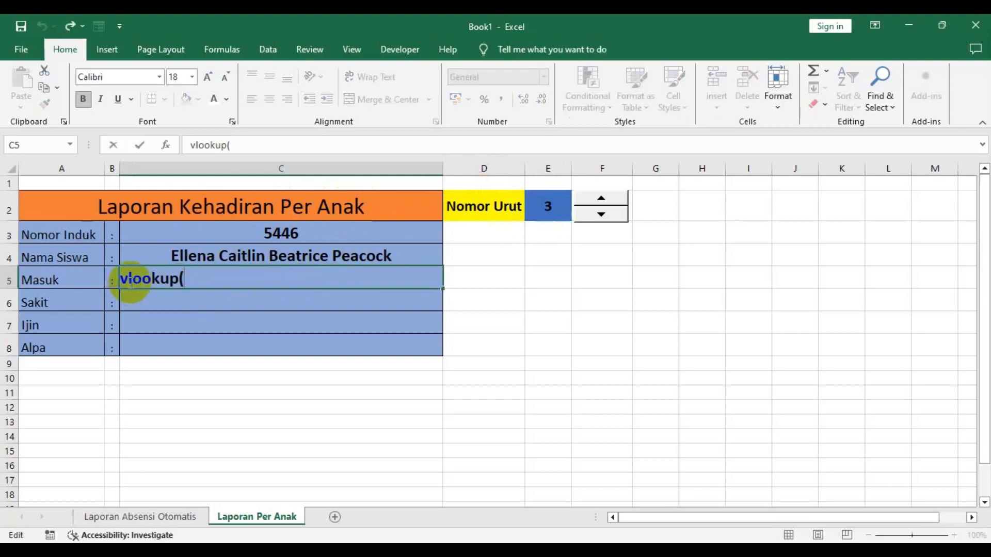
type("=")
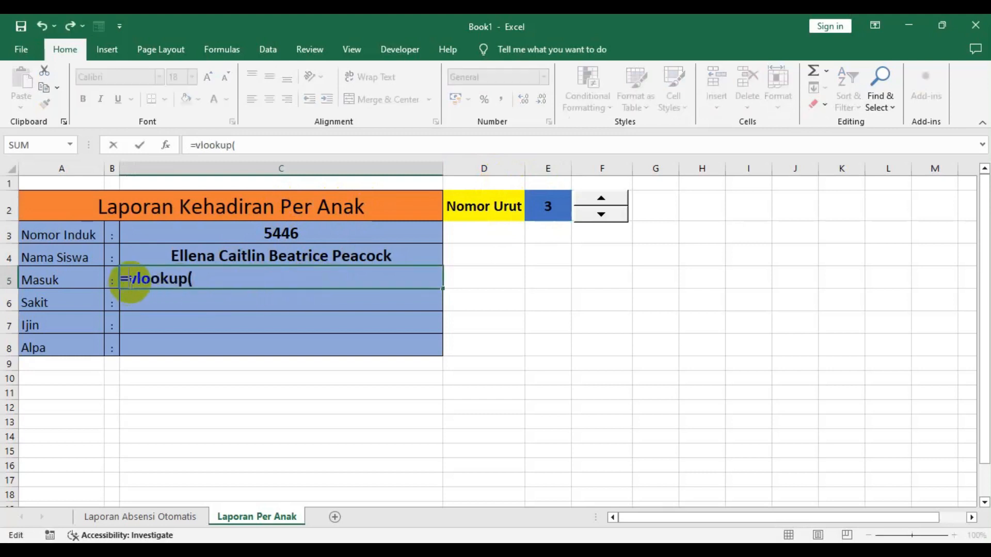
key("End")
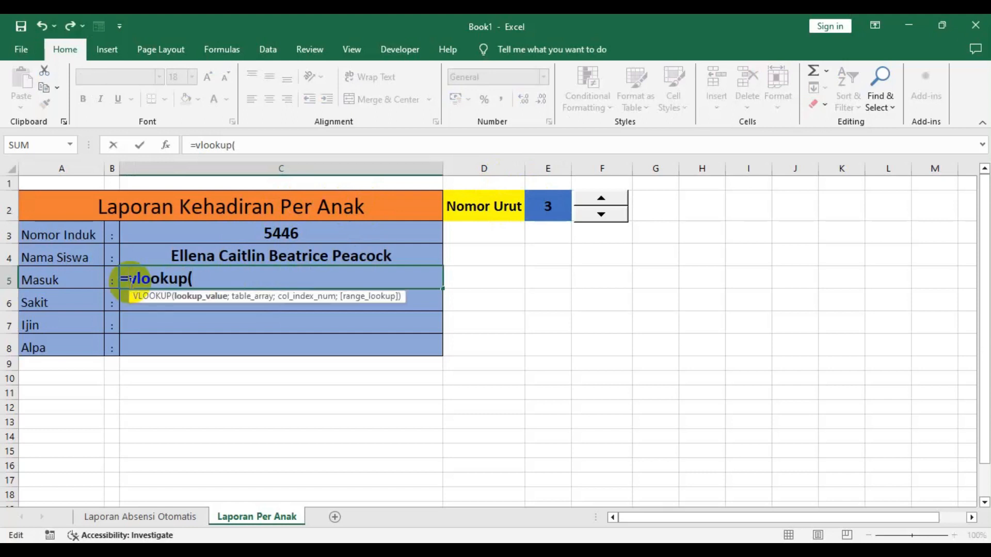
key("BackSpace")
key("BackSpace")
key("BackSpace")
key("BackSpace")
key("BackSpace")
key("BackSpace")
key("BackSpace")
key("BackSpace")
key("BackSpace")
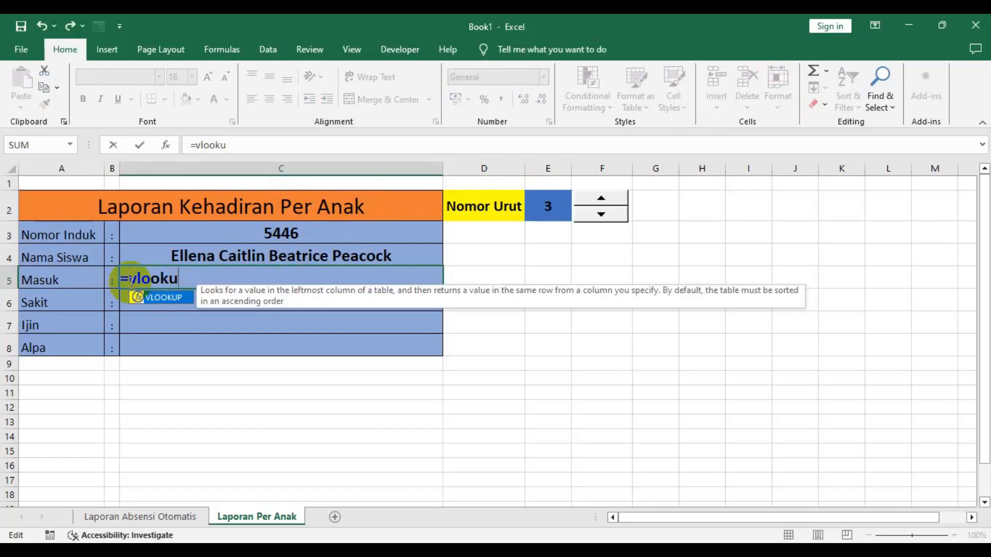
- In Masuk cell C5, start entering =VLOOKUP(e2;'Laporan Absensi Otomatis'!A7:AL22; and locate the Masuk column on the attendance sheet
type("=")
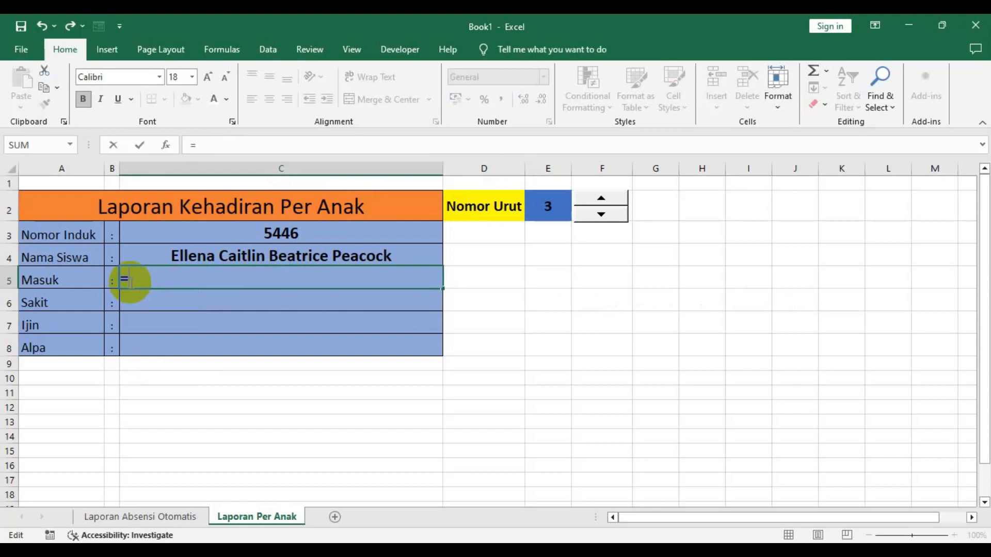
type("vlook")
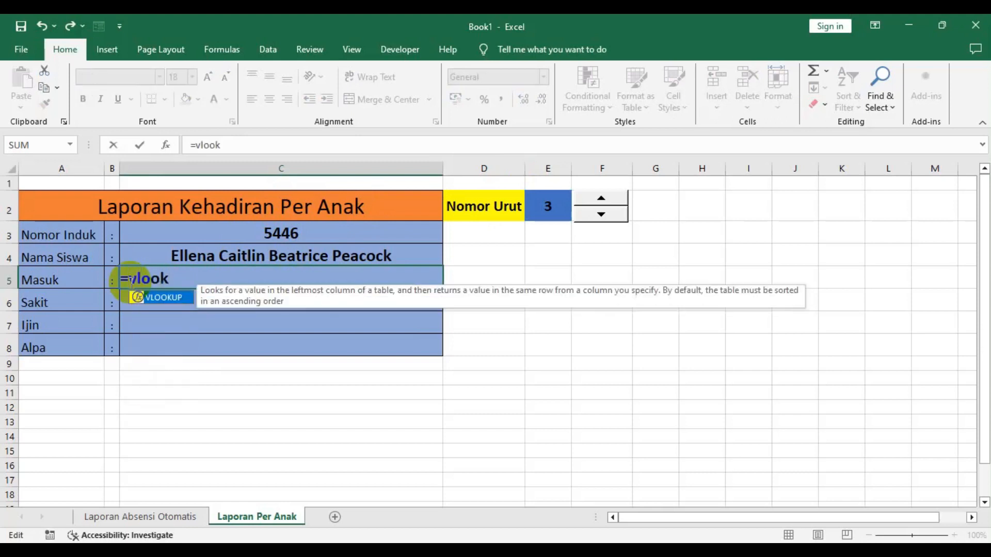
type("up(")
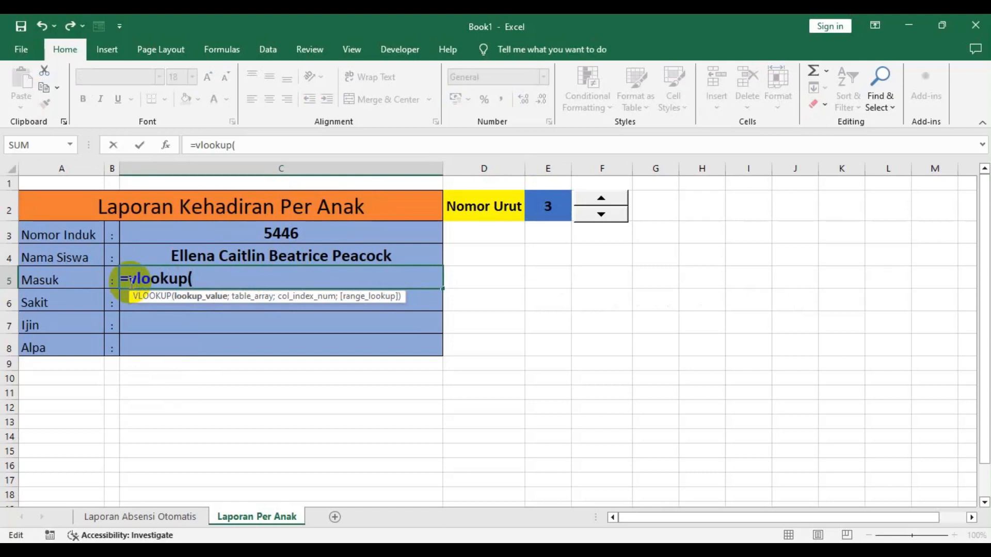
type("e2")
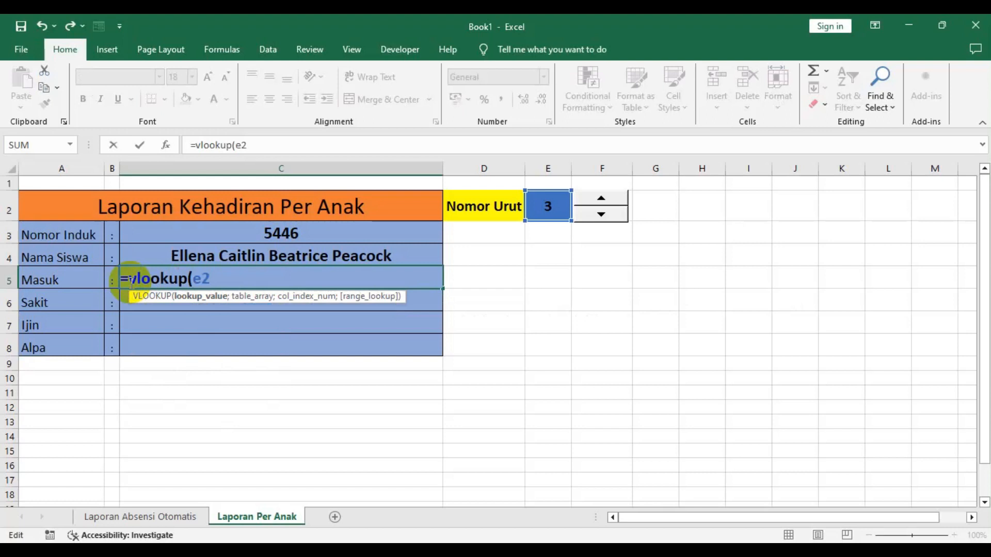
type(";")
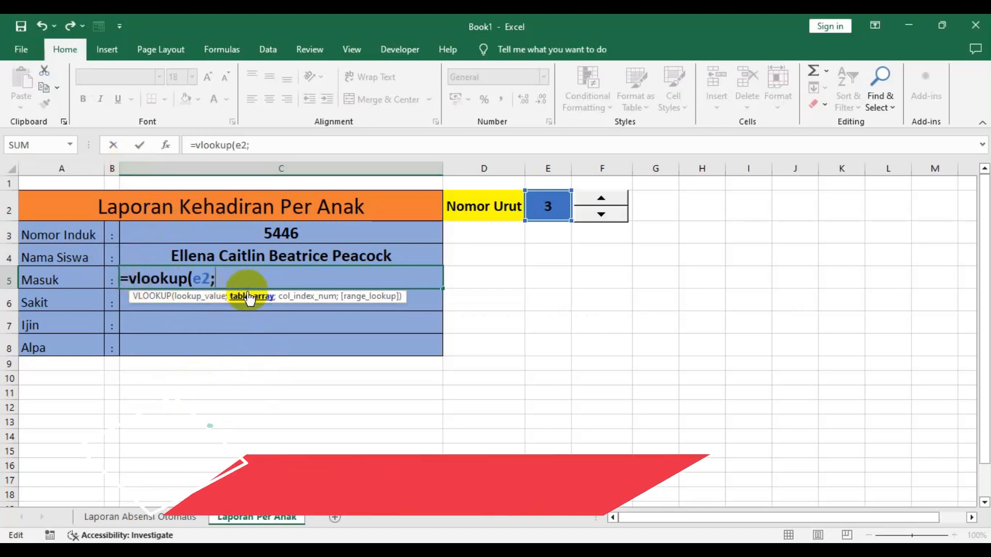
left_click(126, 516)
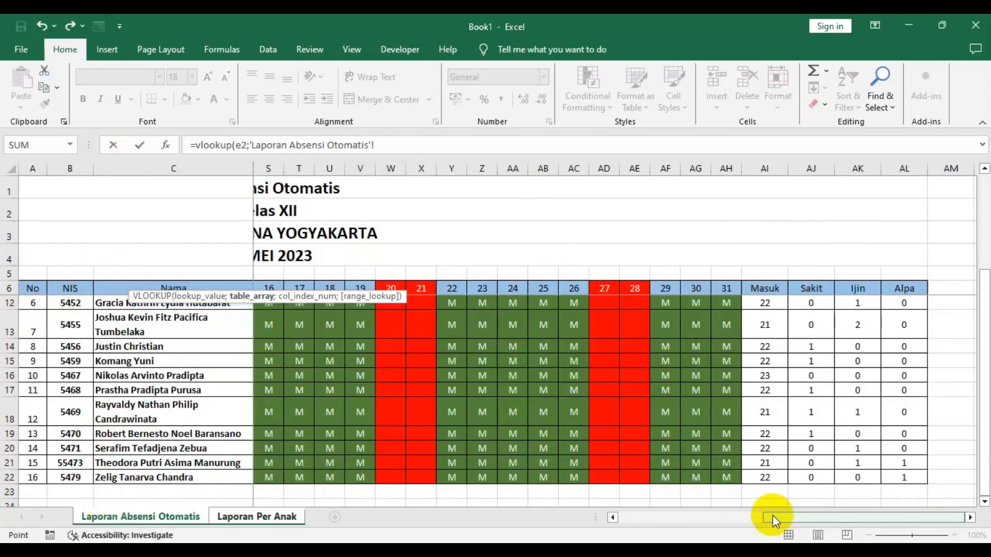
left_click_drag(773, 516, 483, 491)
left_click(76, 316)
scroll(73, 315, "up", 2)
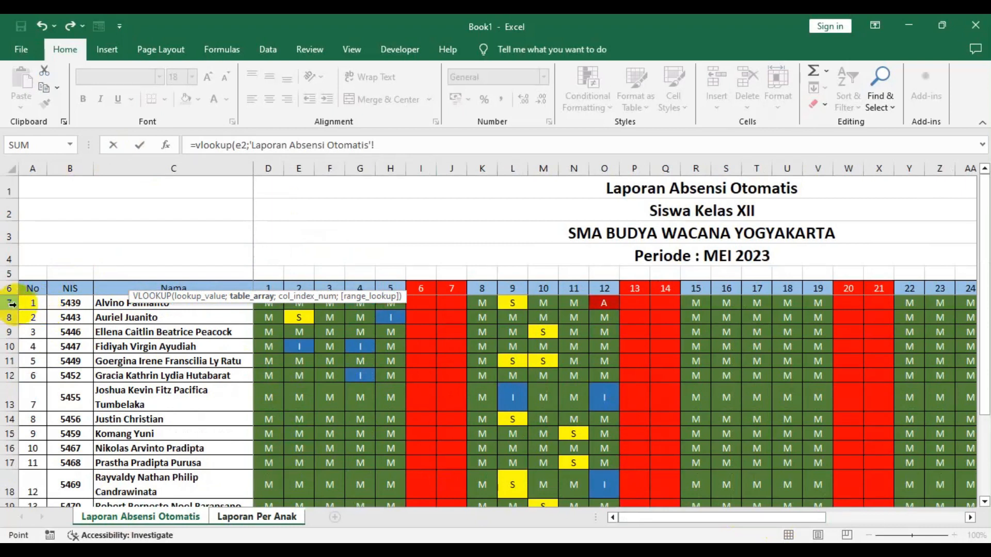
left_click_drag(33, 305, 938, 478)
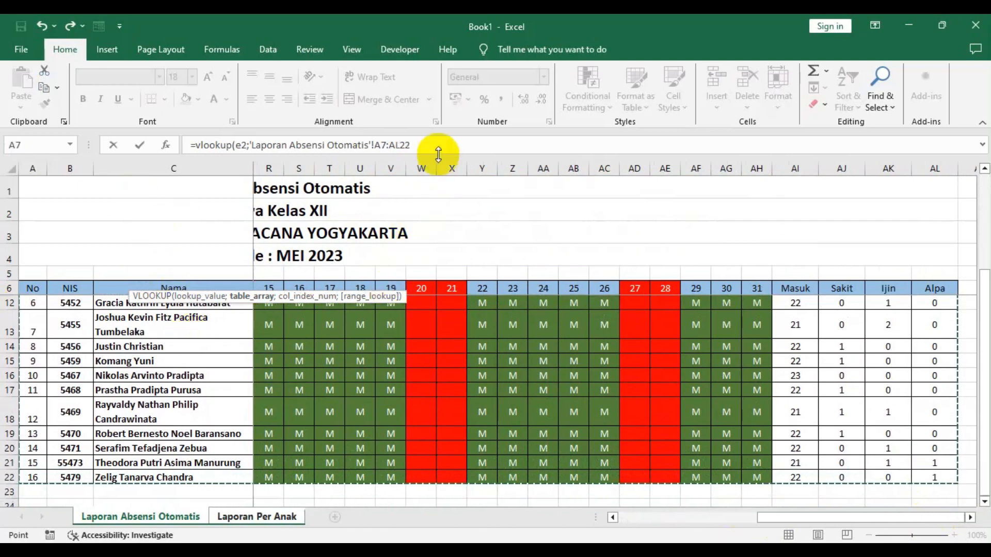
type(";")
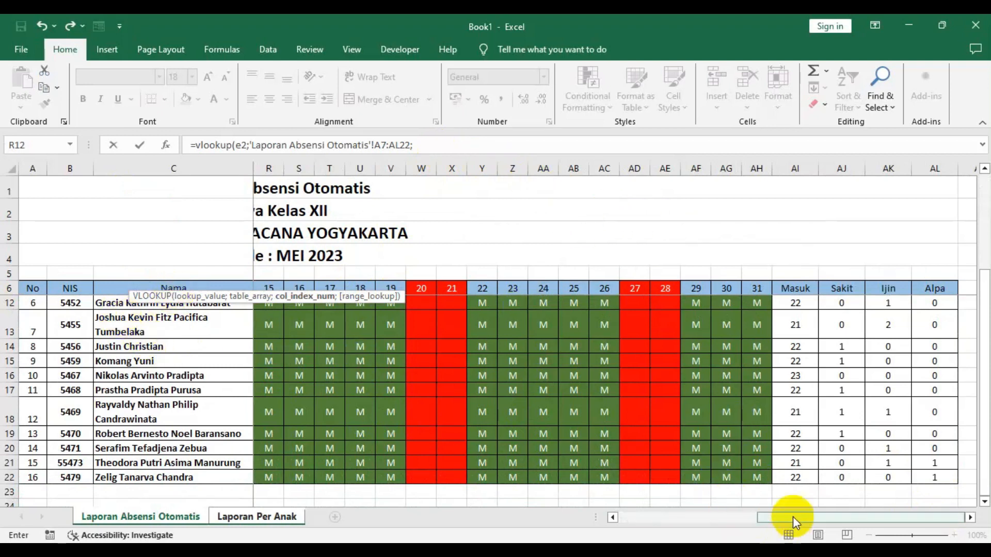
left_click_drag(782, 516, 469, 531)
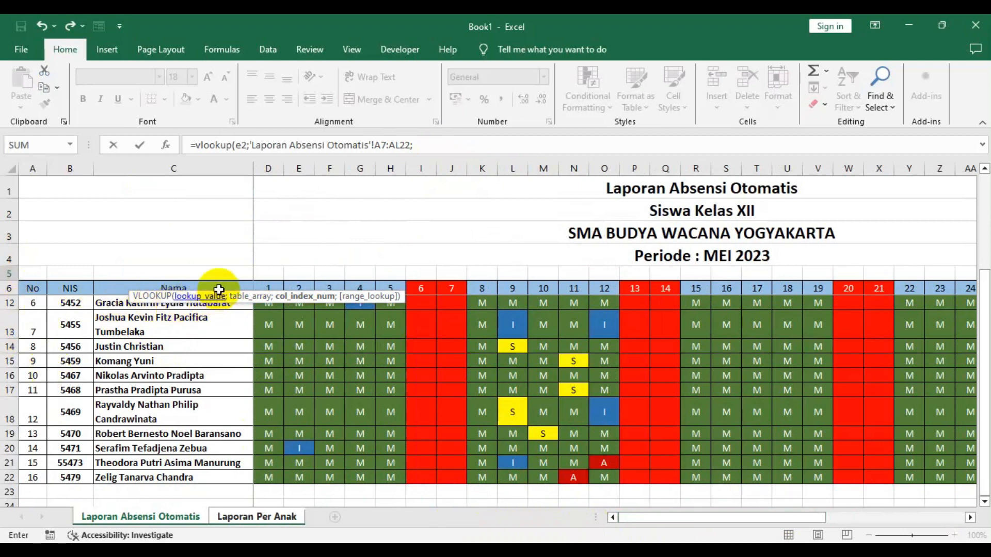
left_click_drag(775, 519, 918, 518)
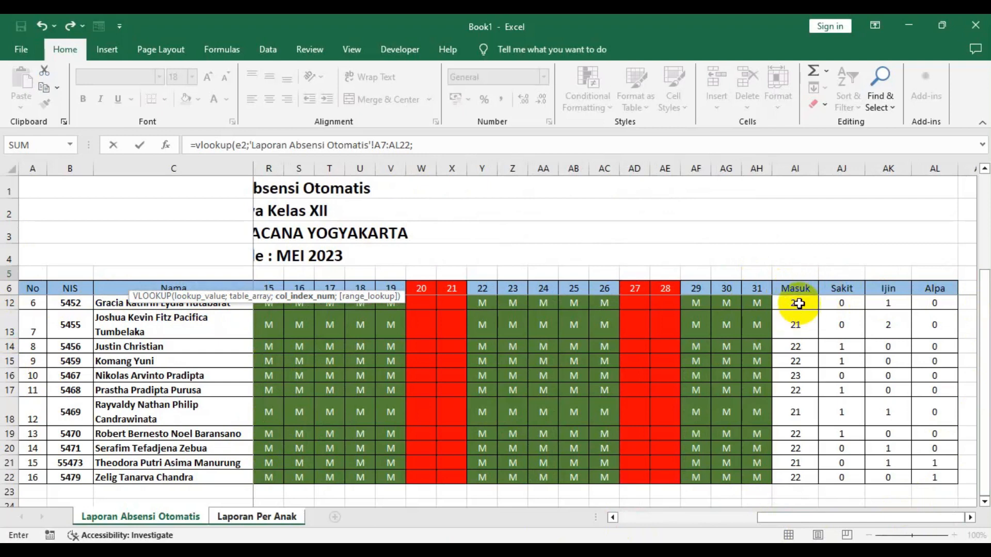
scroll(756, 364, "up", 2)
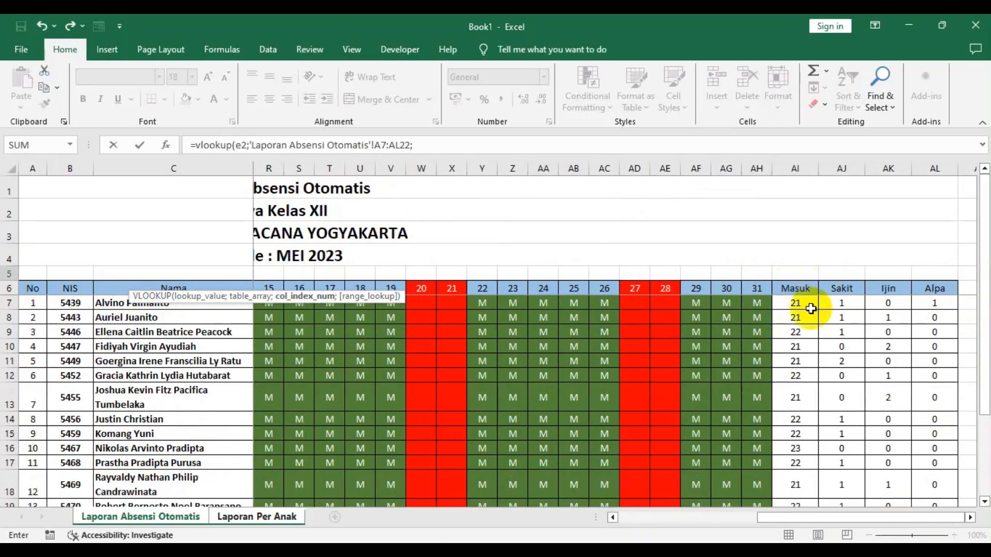
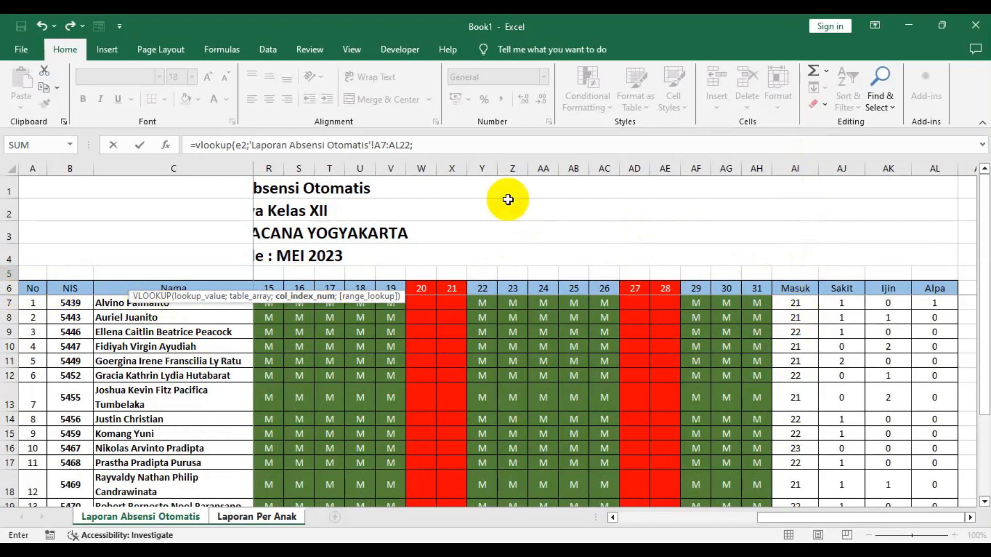
- Complete the Masuk VLOOKUP formula in C5 with column index 35 and confirm it
left_click(442, 148)
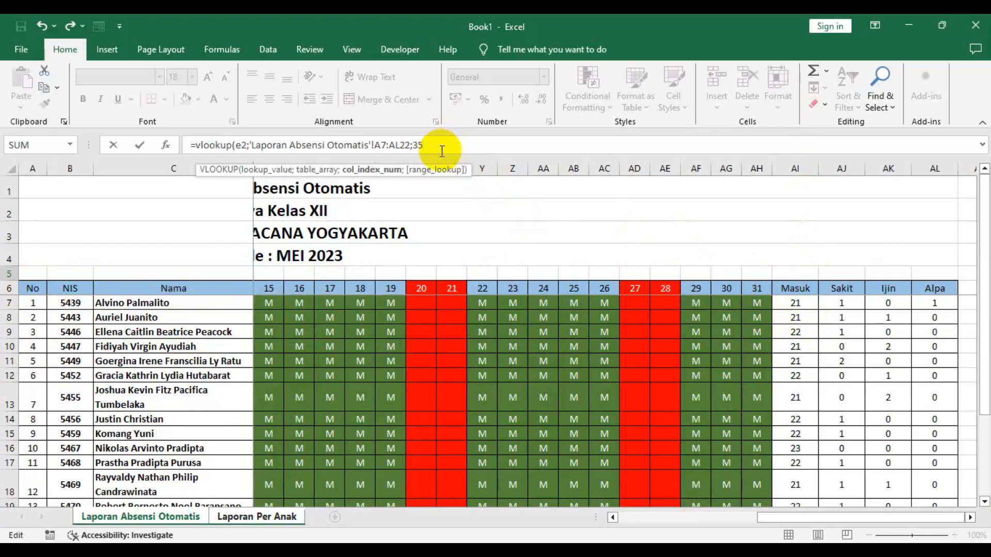
key("Return")
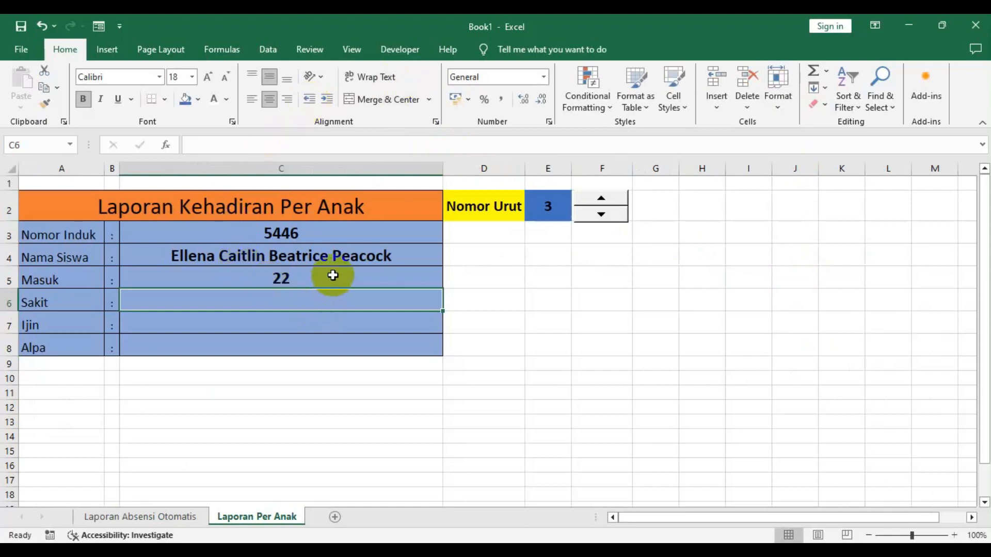
left_click(375, 278)
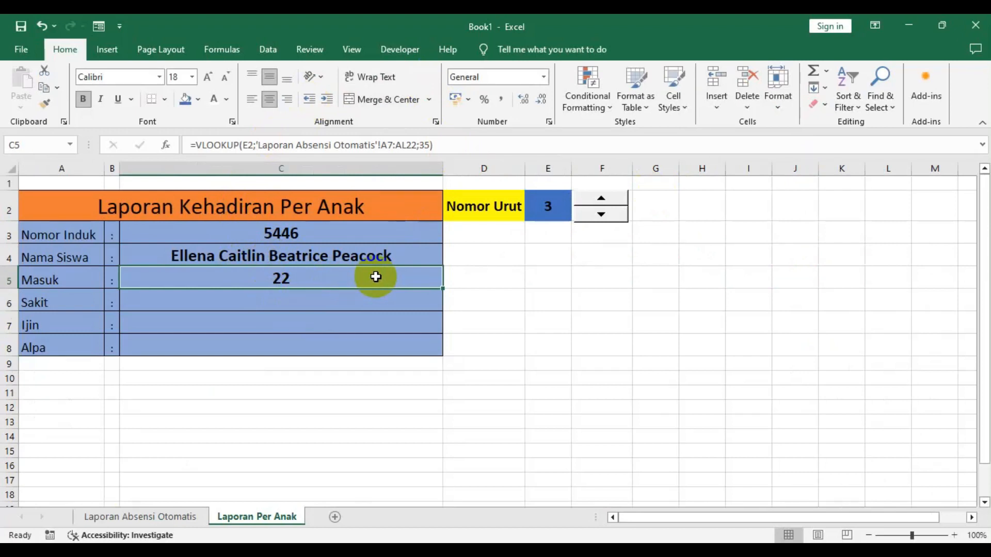
- In Sakit cell C6, enter =vlook(e2;'Laporan Absensi Otomatis'!A7:AL22;36) to fetch the sick count
left_click(317, 300)
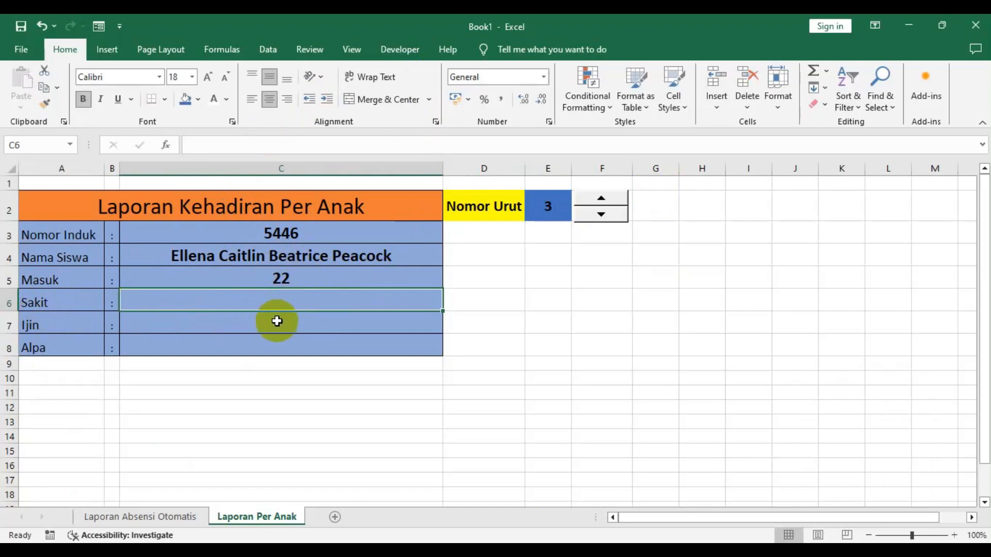
type("=vloo")
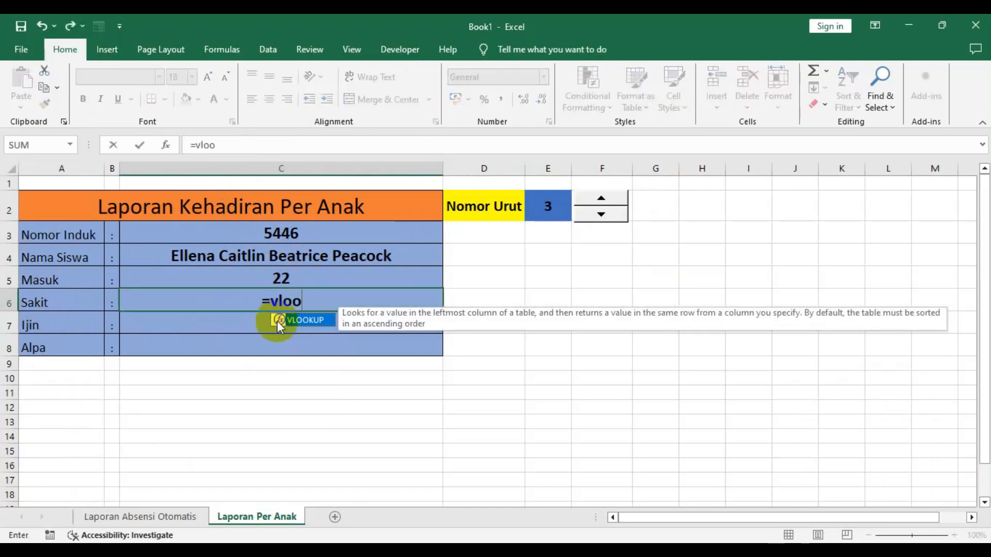
type("k(")
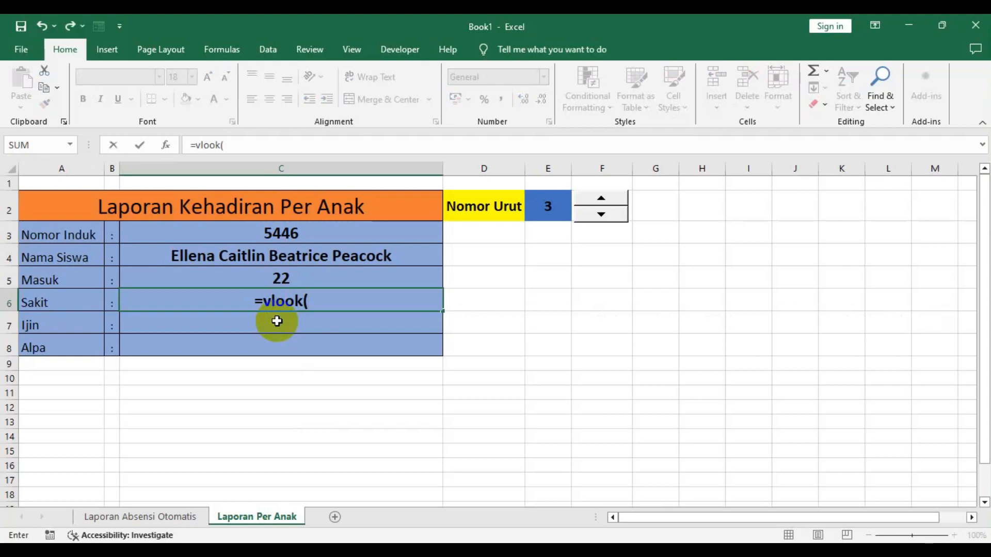
type("e2")
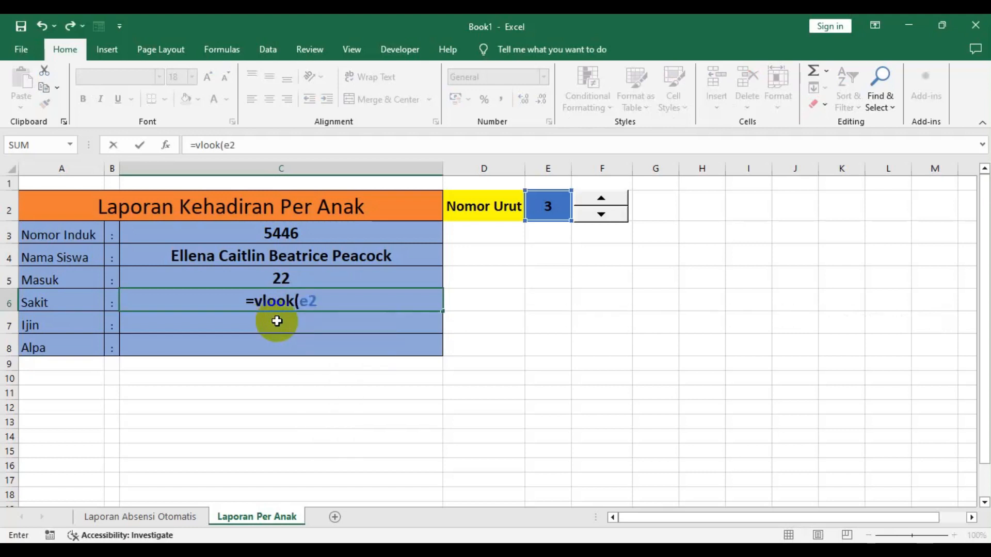
type(";")
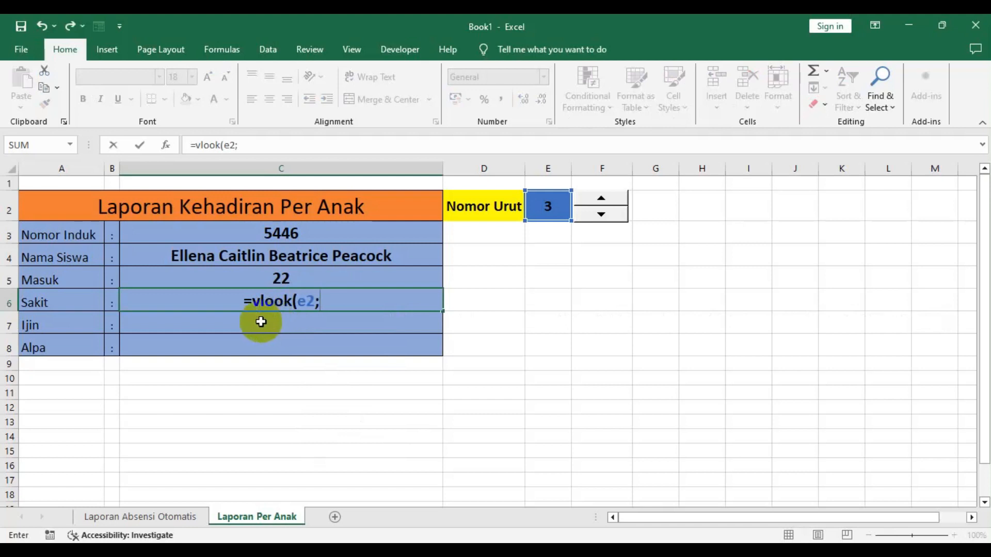
left_click(136, 516)
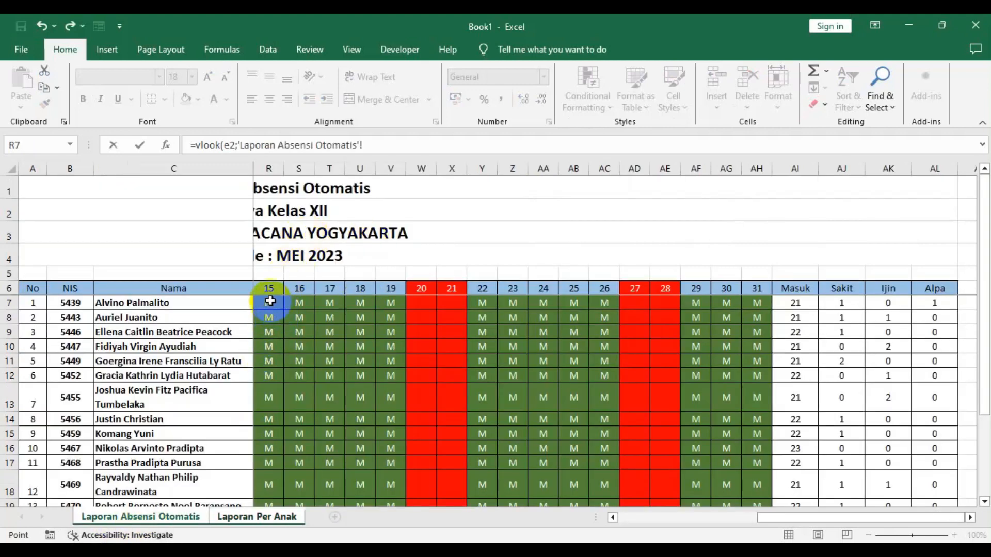
left_click_drag(777, 521, 585, 522)
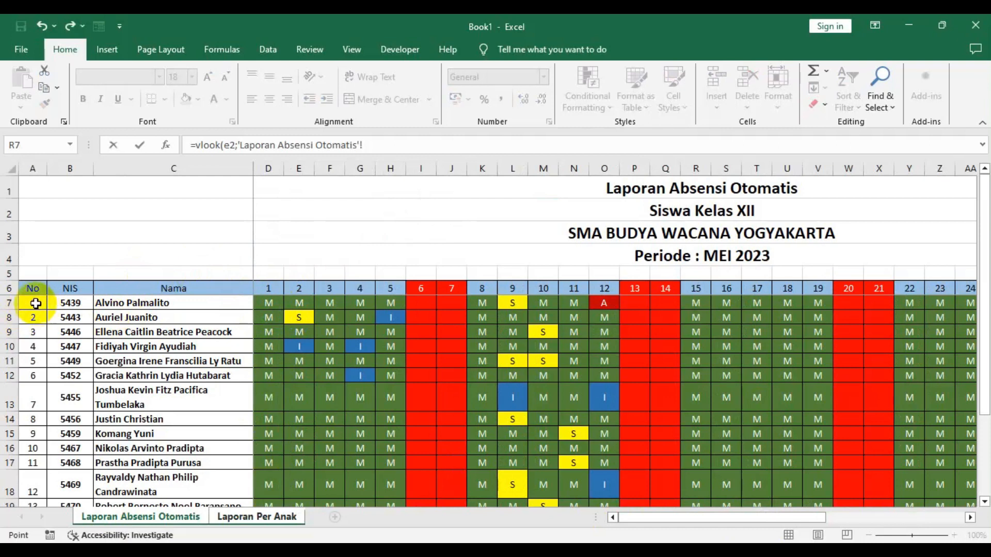
left_click_drag(36, 302, 897, 474)
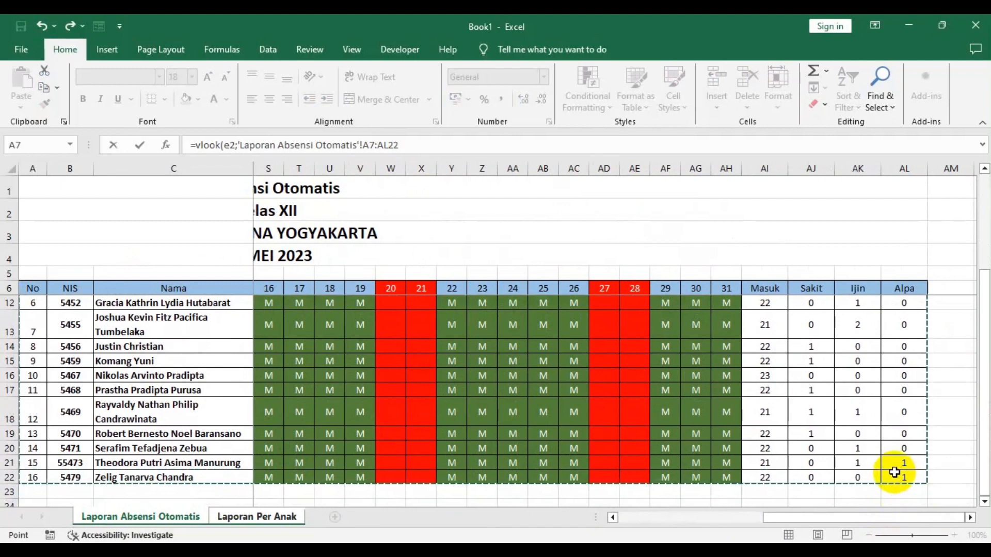
type(";36")
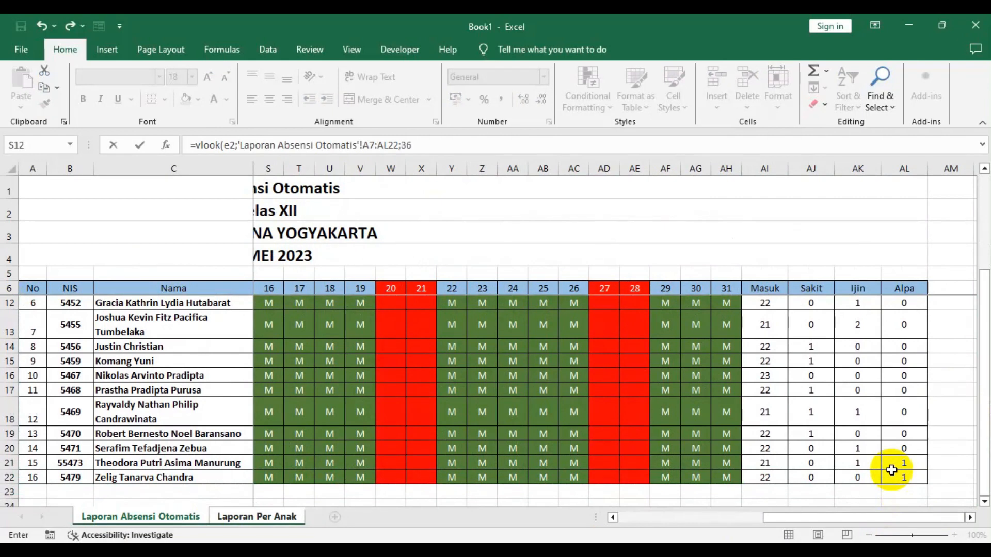
type(")")
key("Return")
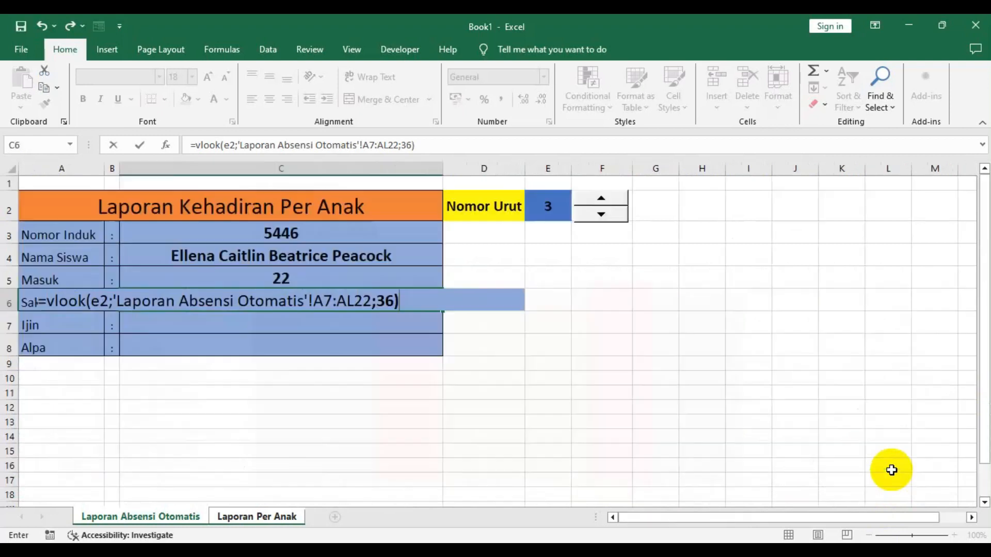
- Inspect the Sakit formula in C6 to find the cause of its error
left_click(334, 293)
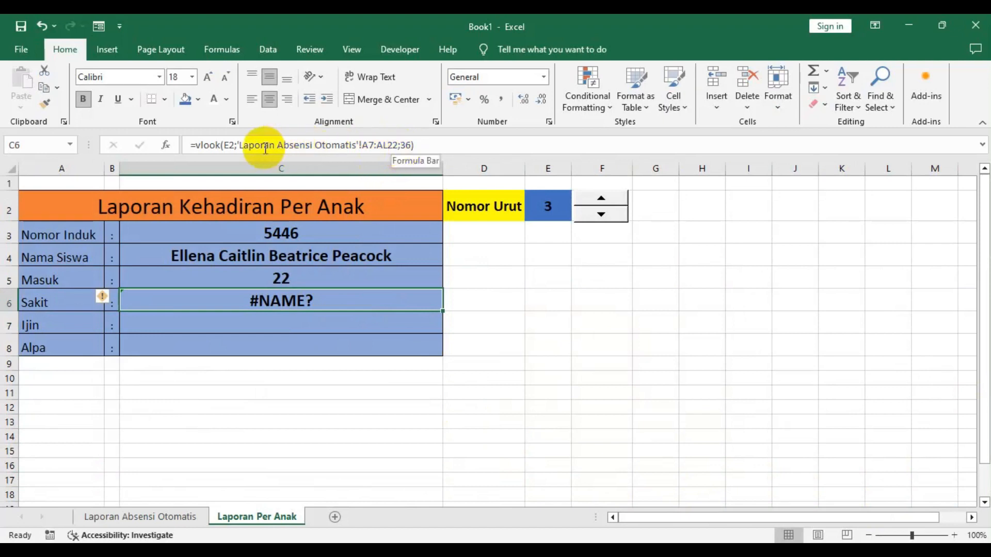
left_click(410, 145)
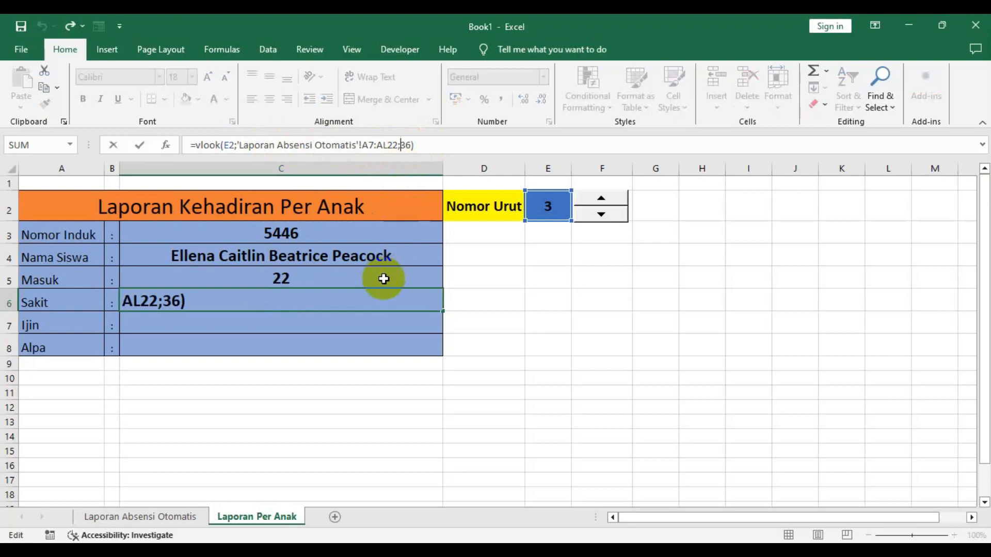
left_click(371, 277)
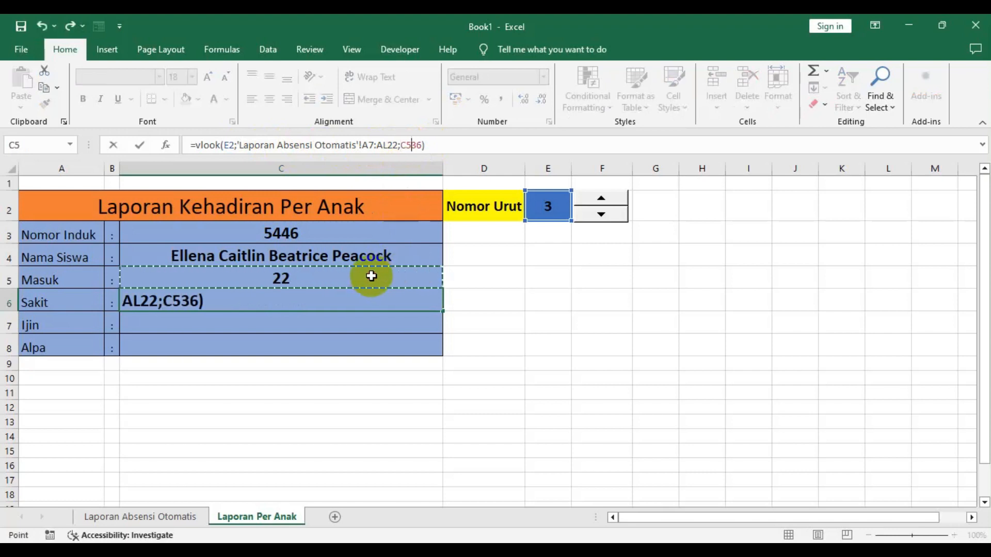
key("BackSpace")
key("BackSpace")
key("Return")
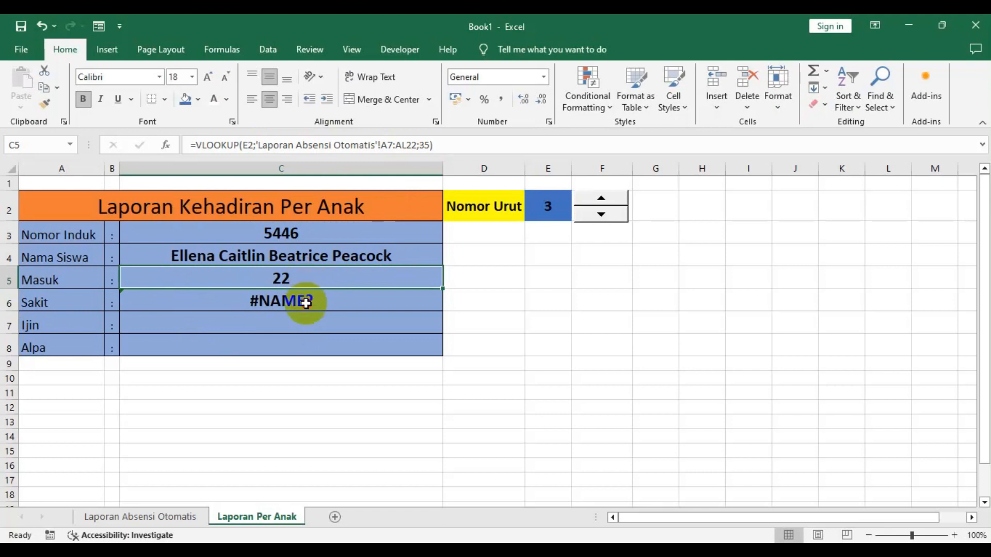
left_click(306, 303)
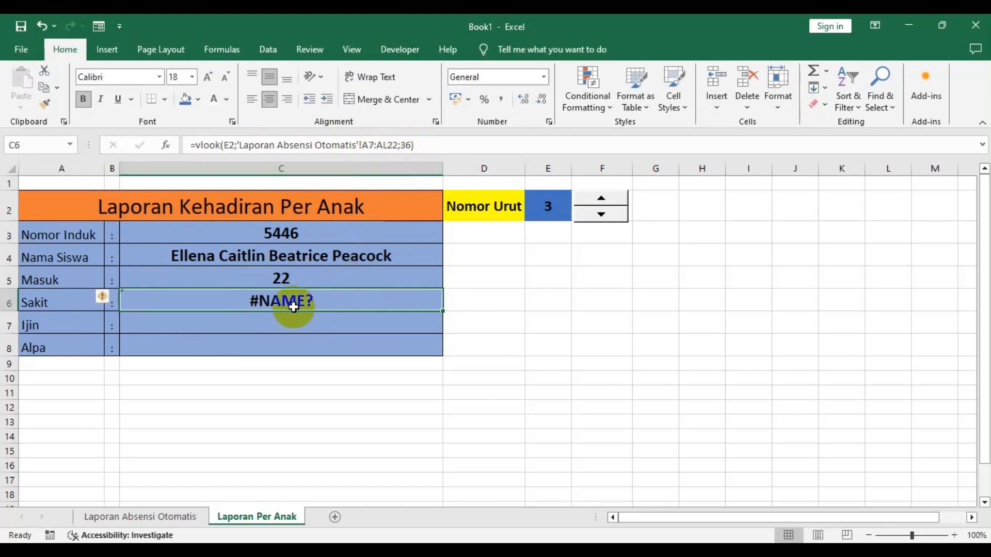
left_click(405, 145)
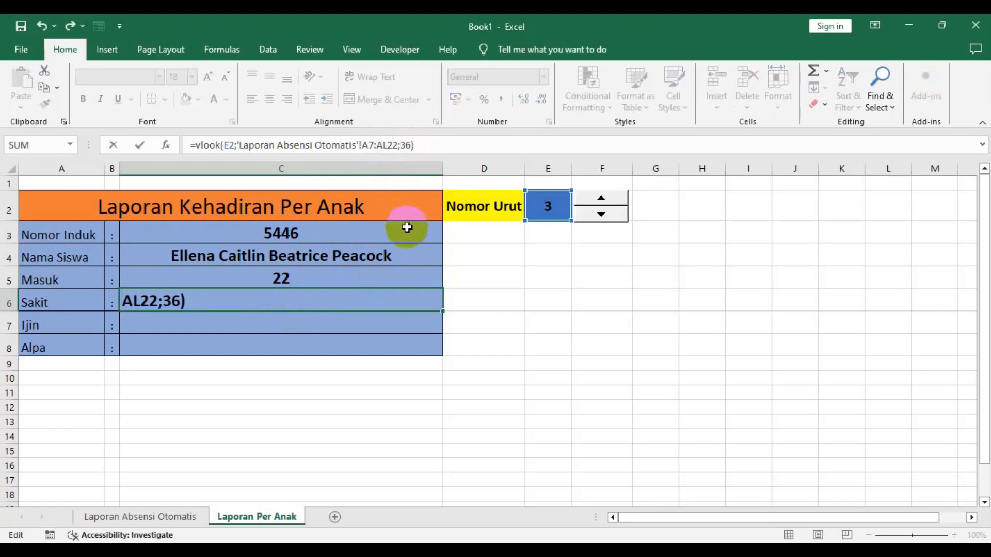
key("Return")
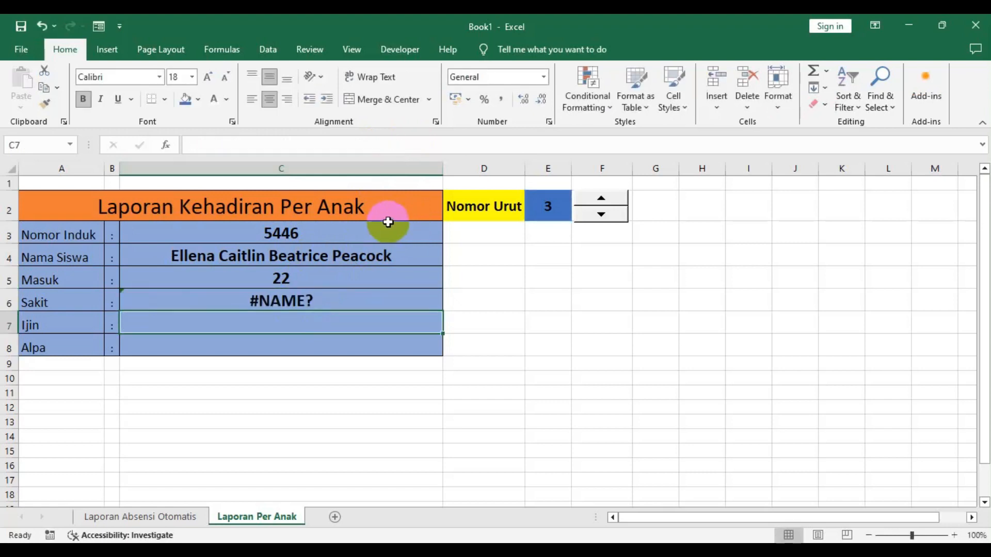
- Step the Nomor Urut spinner down to 1 and compare the Masuk and Sakit formulas
left_click(615, 215)
left_click(611, 214)
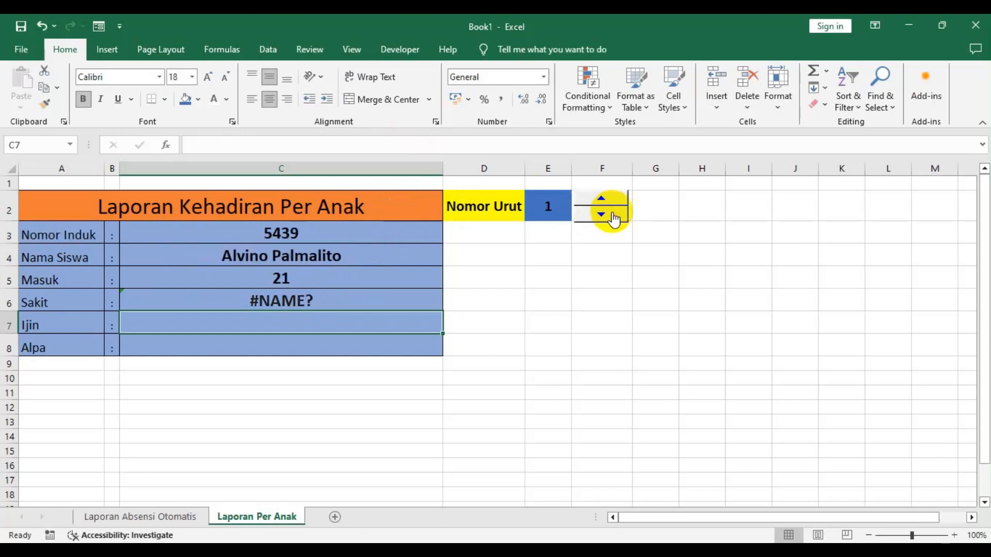
left_click(342, 283)
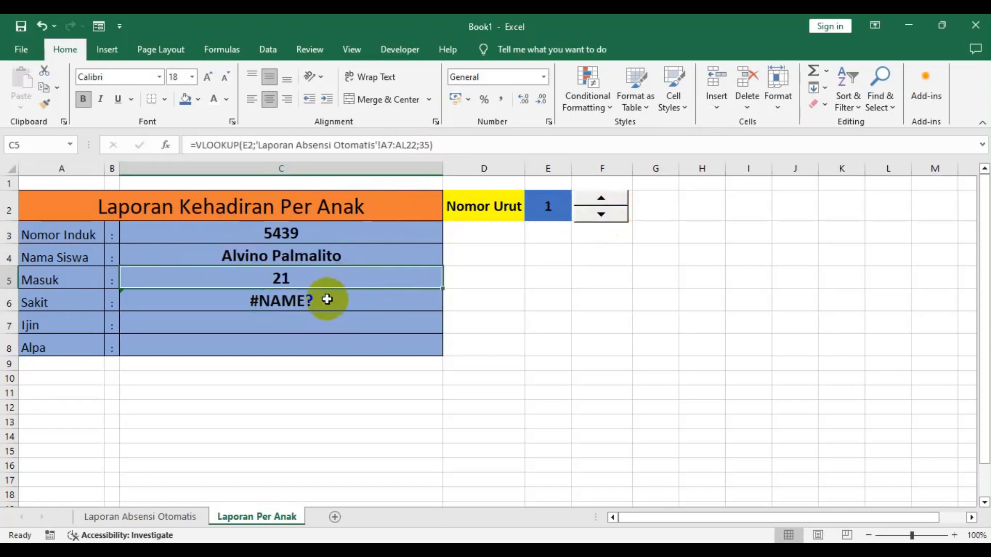
left_click(324, 304)
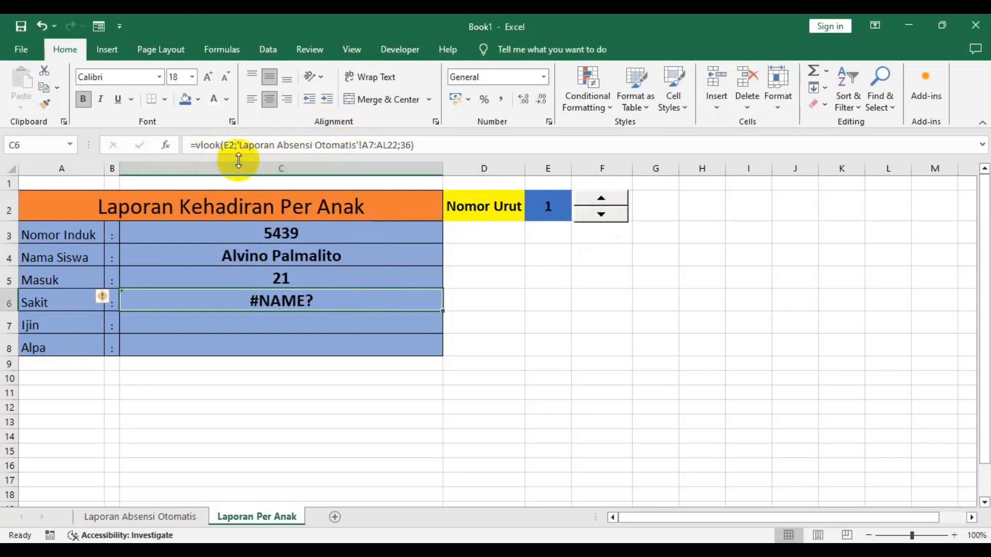
- Fix the Sakit formula in C6 by completing the function name to VLOOKUP
left_click(221, 144)
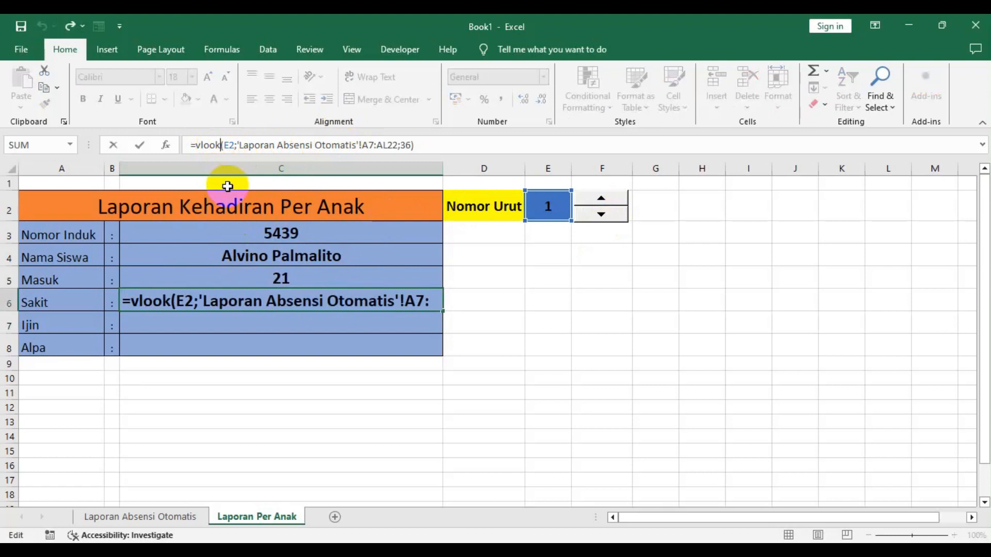
type("u")
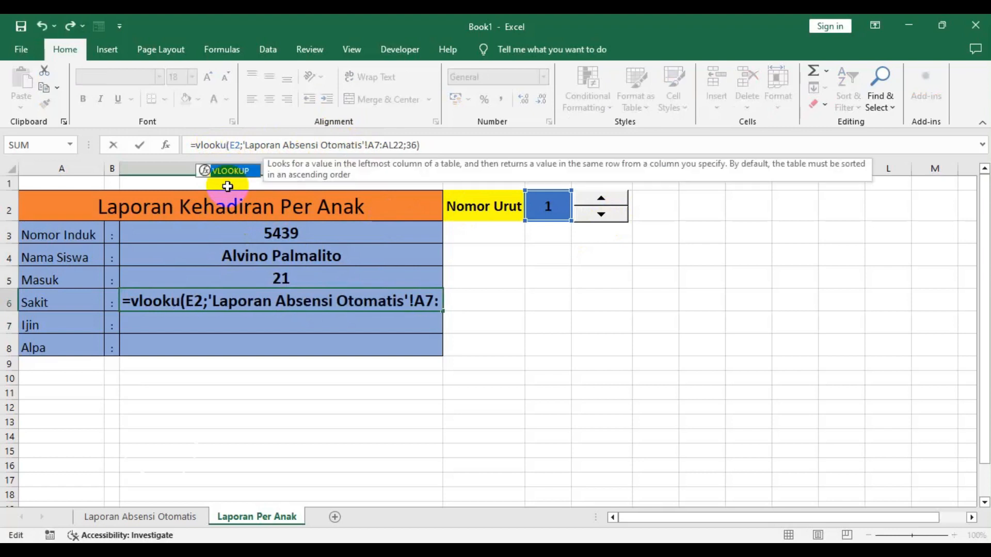
type("p")
key("Return")
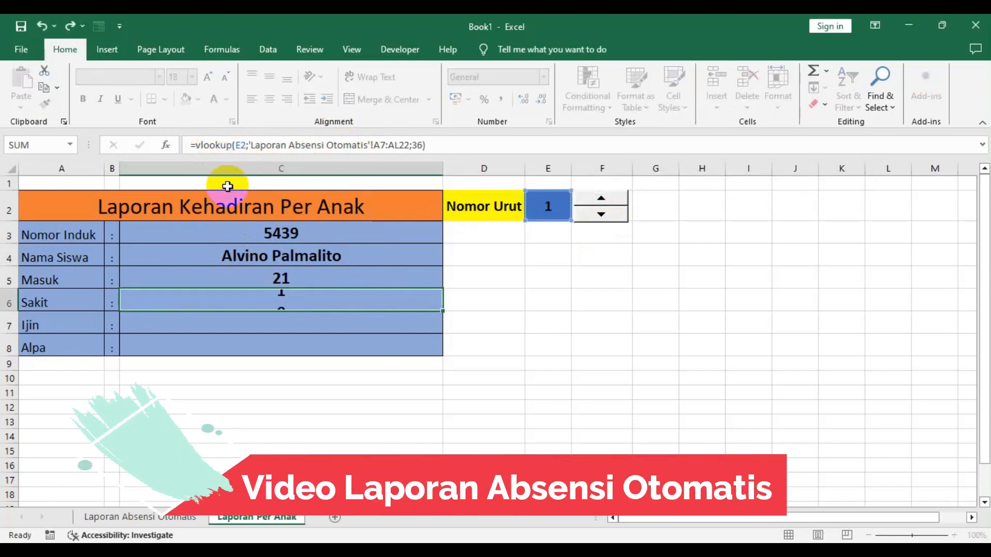
left_click(270, 307)
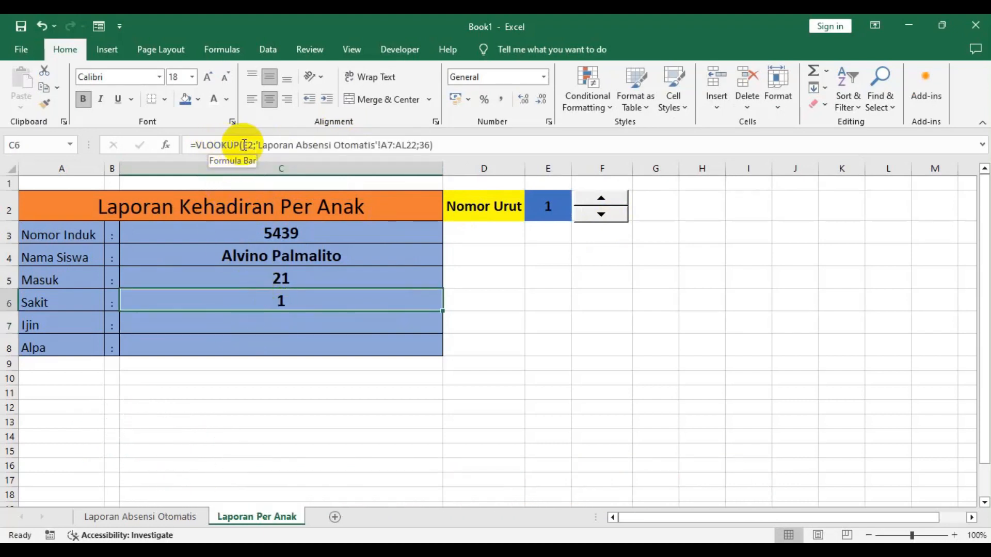
left_click(229, 317)
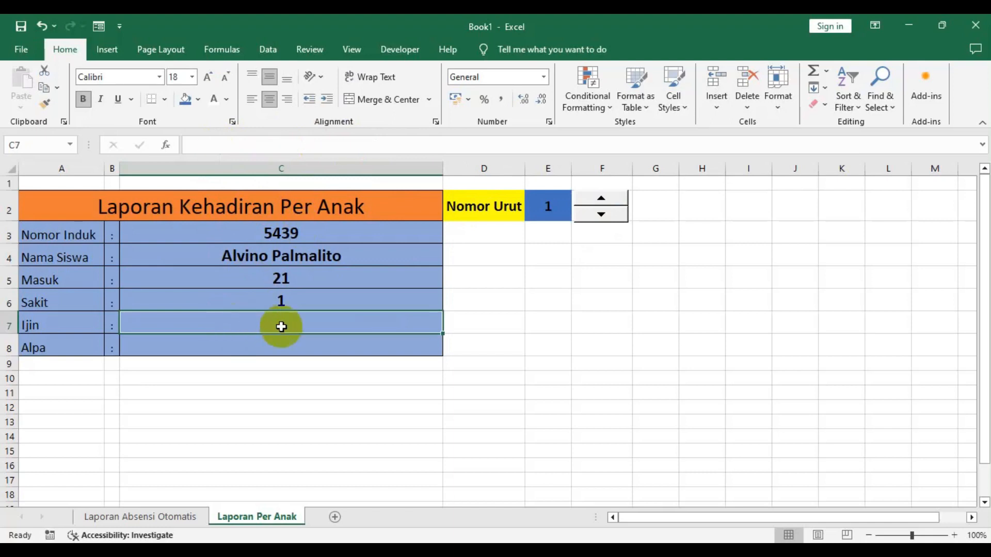
- In Ijin cell C7, enter =vlookup(e2;'Laporan Absensi Otomatis'!A7:AL22;37) to fetch the permission count
type("=vlookup")
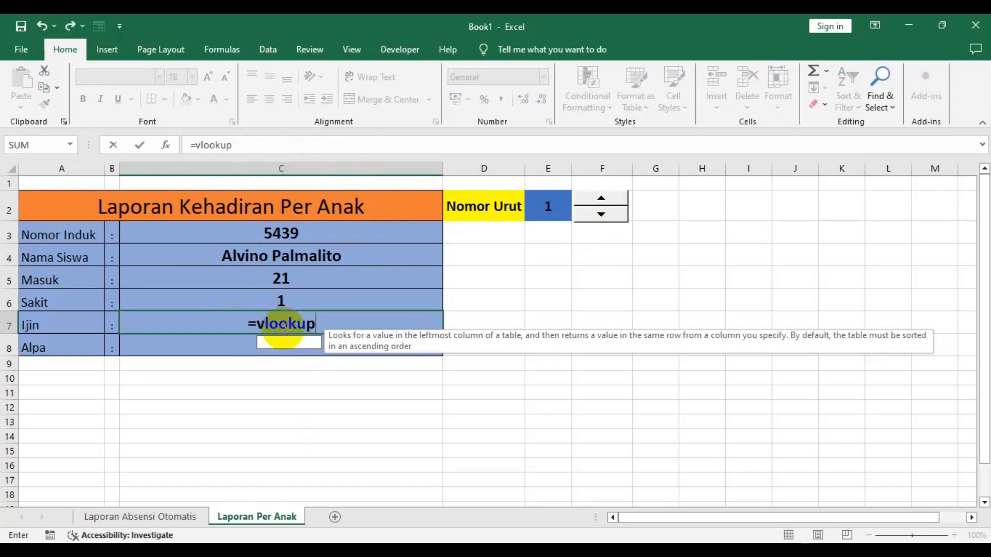
type("(e2;")
left_click(172, 519)
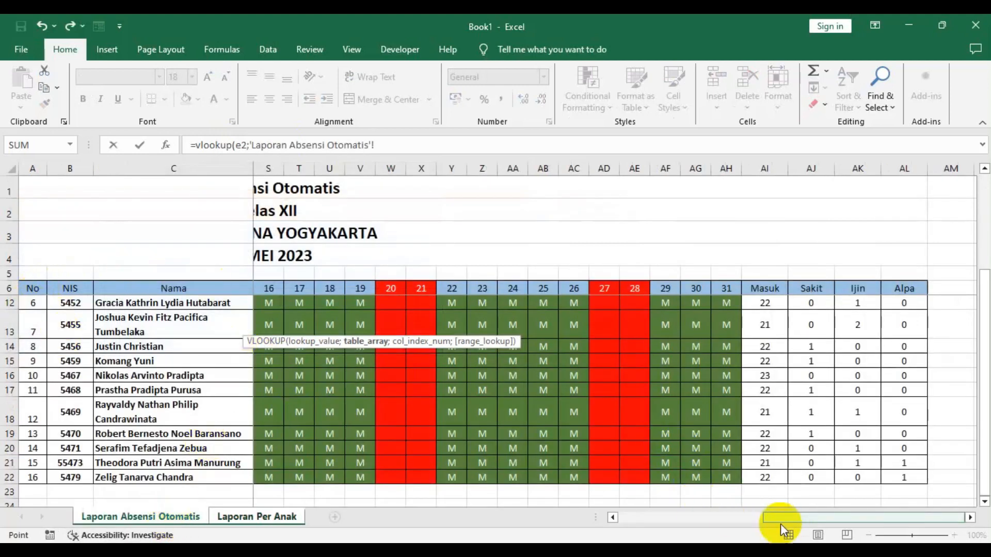
left_click_drag(790, 519, 646, 519)
scroll(26, 351, "up", 2)
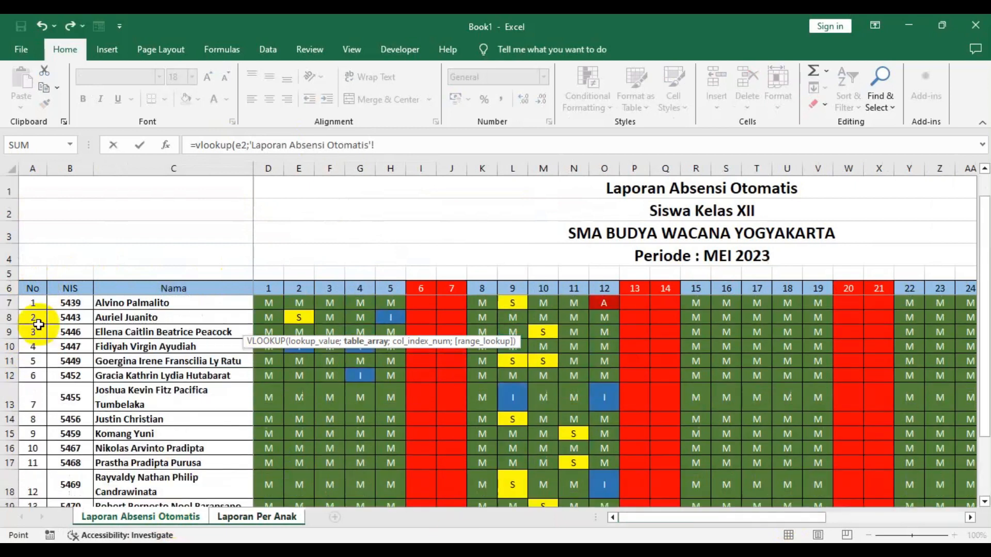
left_click_drag(37, 301, 897, 475)
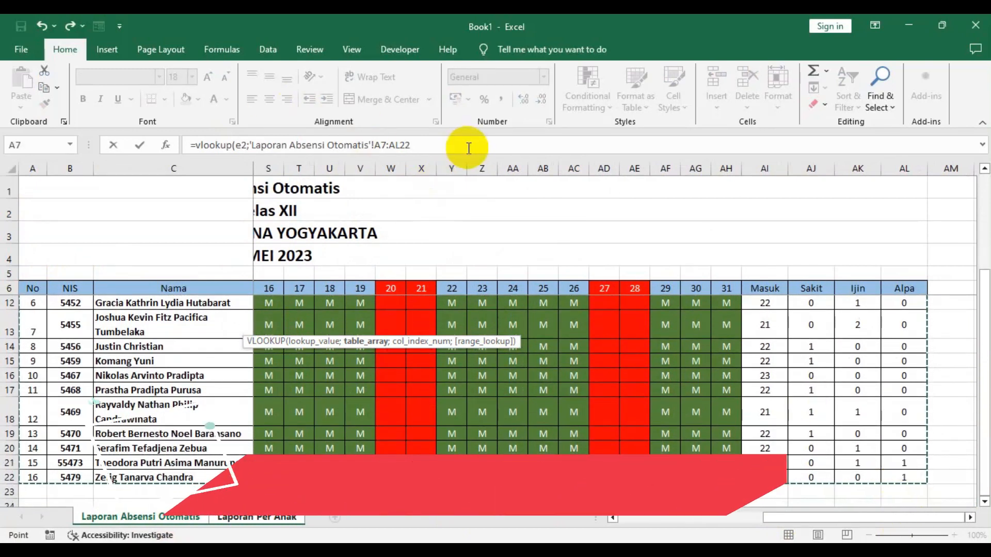
type(";37")
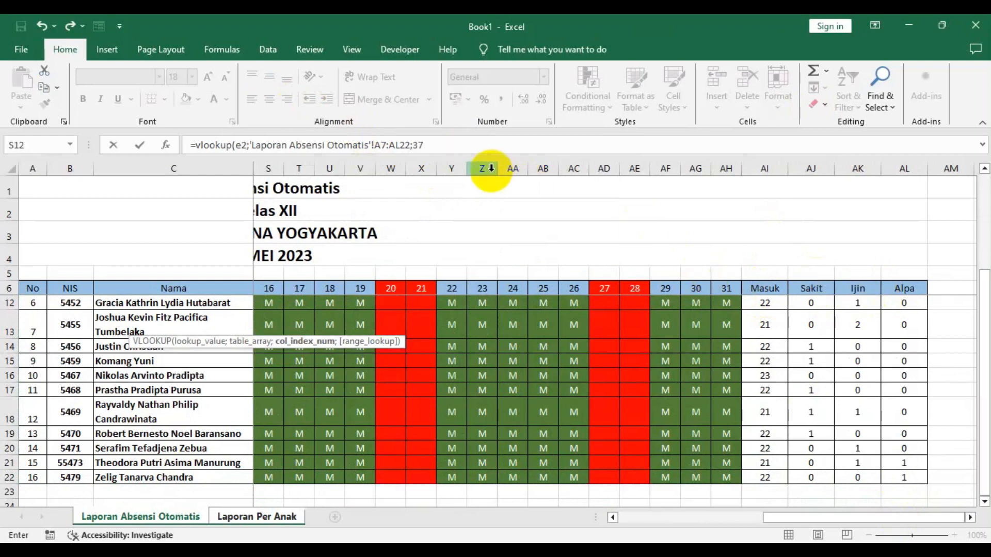
key("Escape")
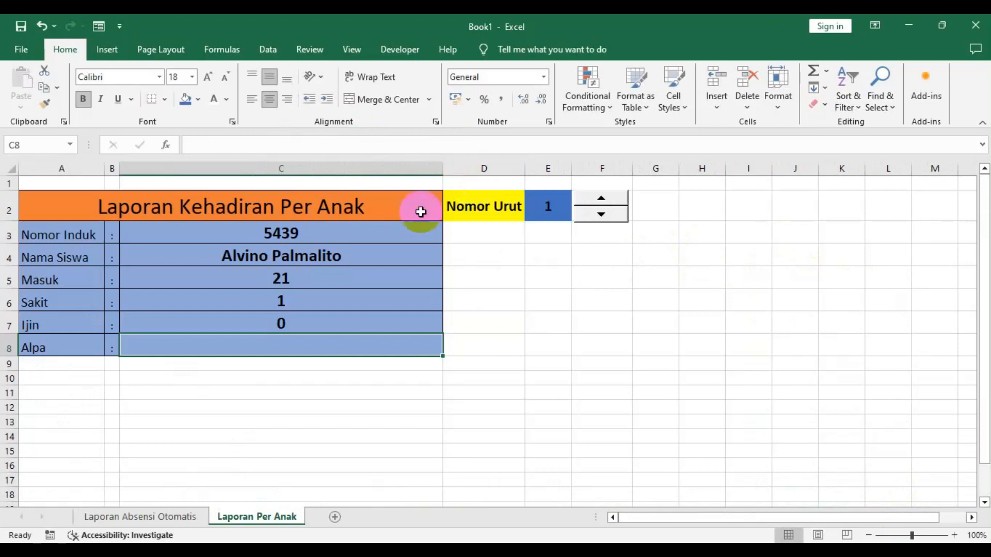
- In Alpa cell C8, enter a VLOOKUP of E2 in 'Laporan Absensi Otomatis'!A7:AL22 to fetch the absence count
type("=vlookup(")
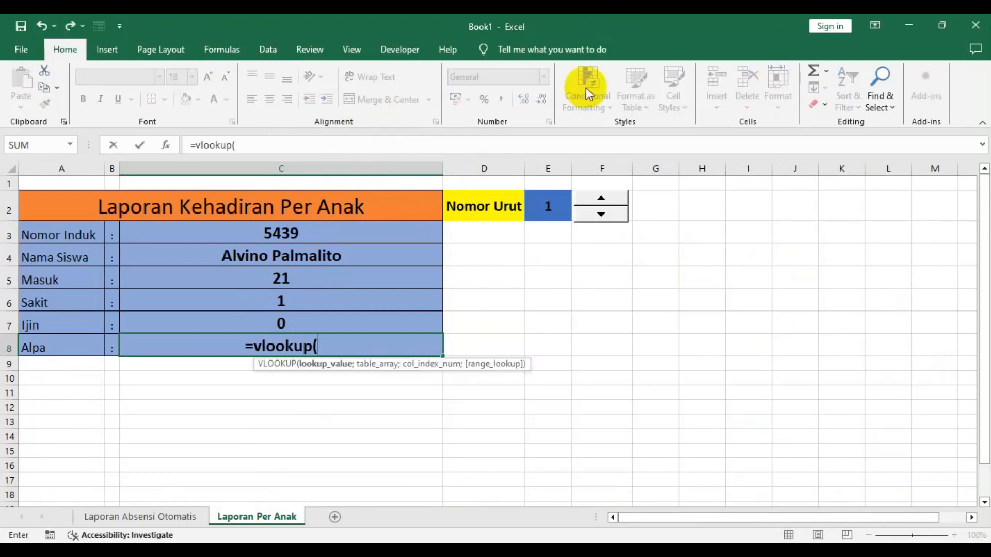
left_click(547, 207)
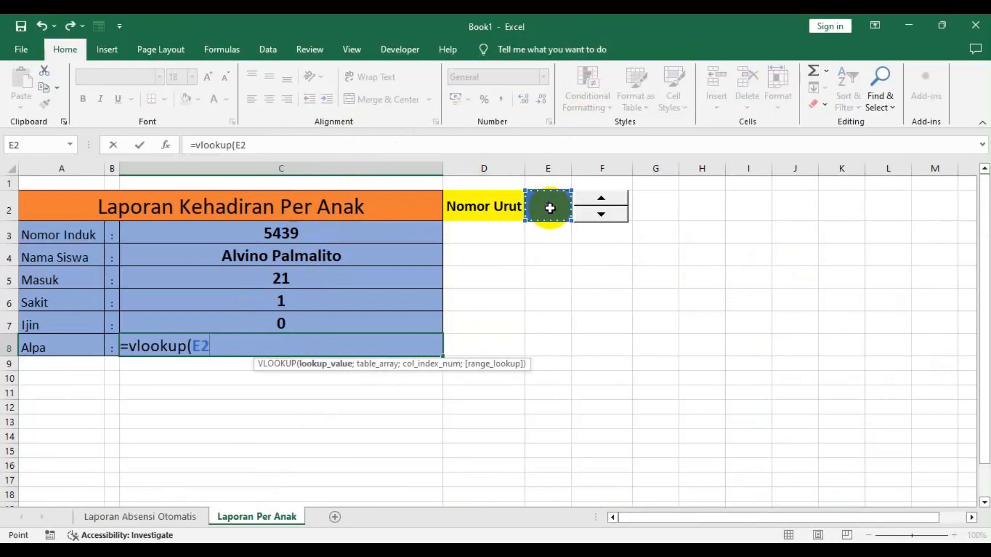
type(";")
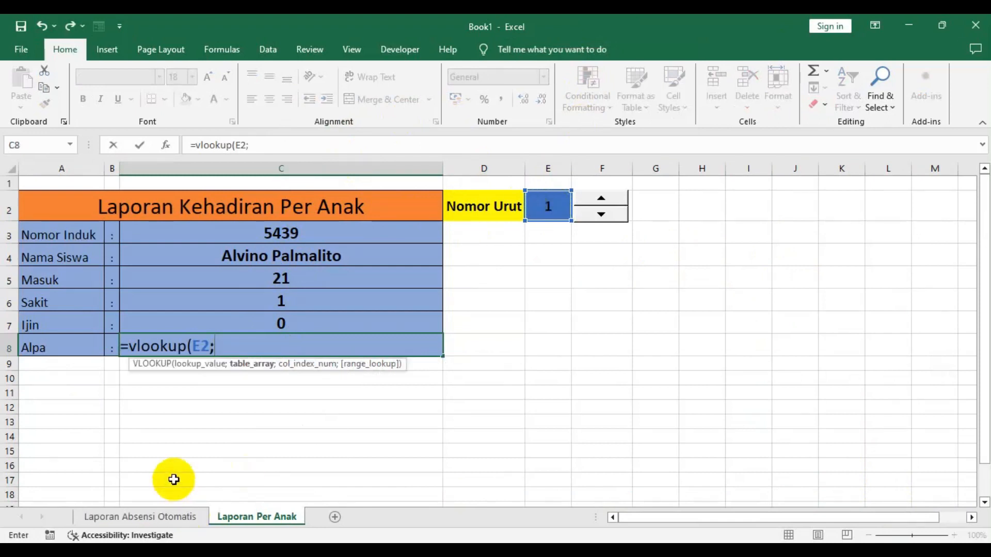
left_click(159, 522)
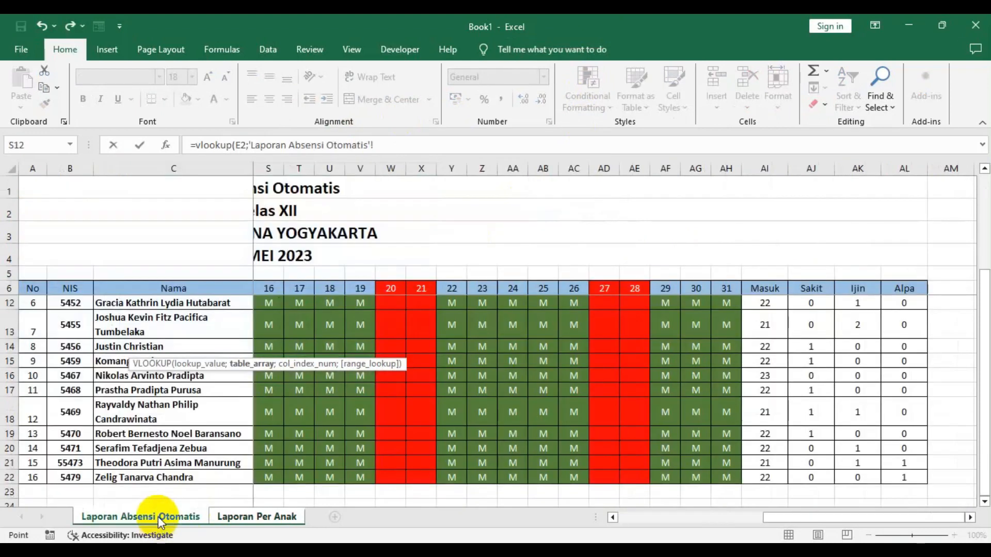
left_click_drag(801, 519, 598, 518)
scroll(3, 331, "up", 2)
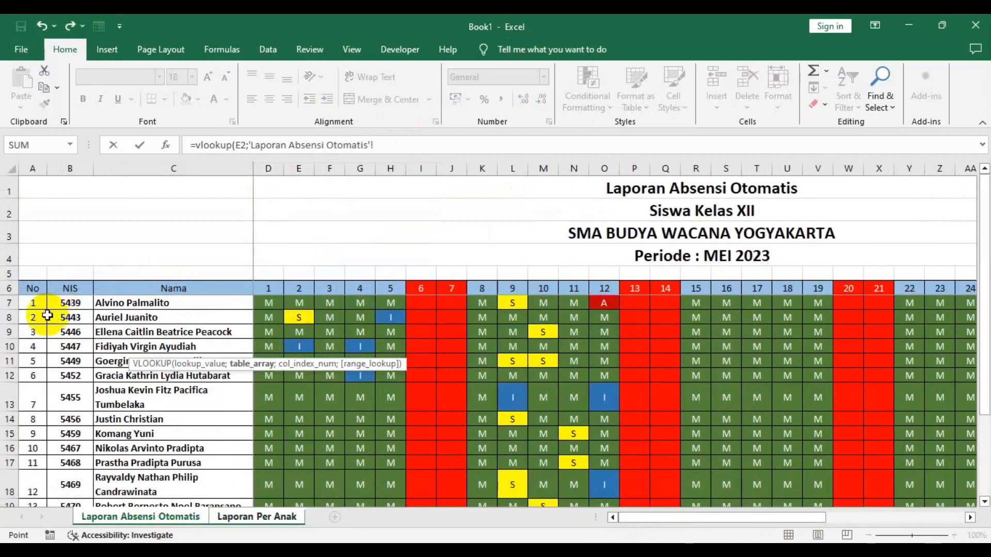
left_click_drag(32, 302, 548, 375)
left_click_drag(973, 433, 901, 477)
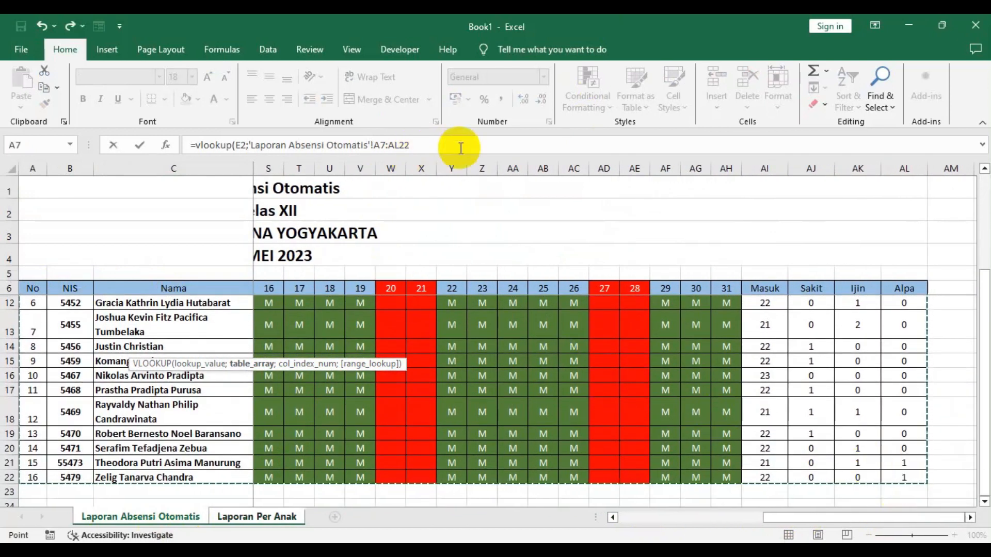
type(";")
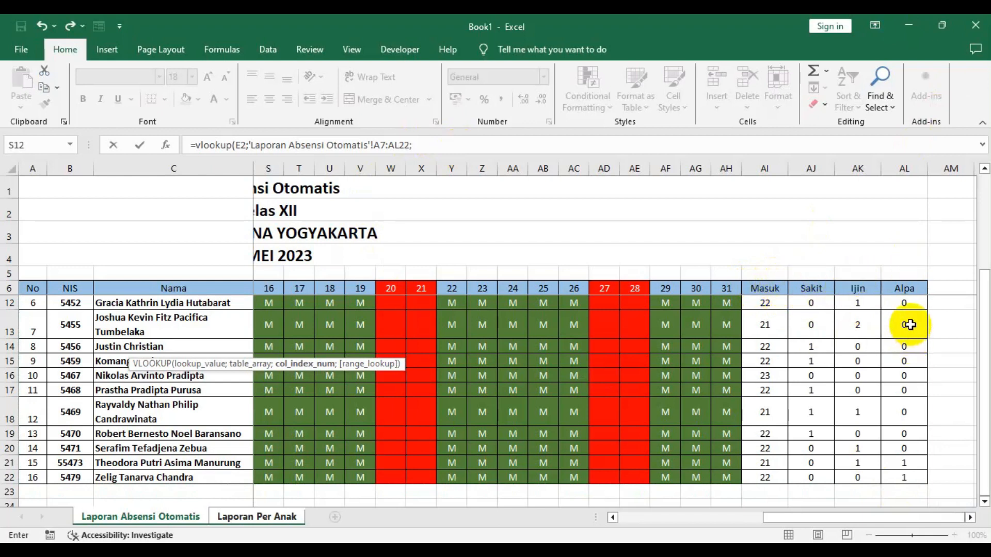
type(")")
key("Return")
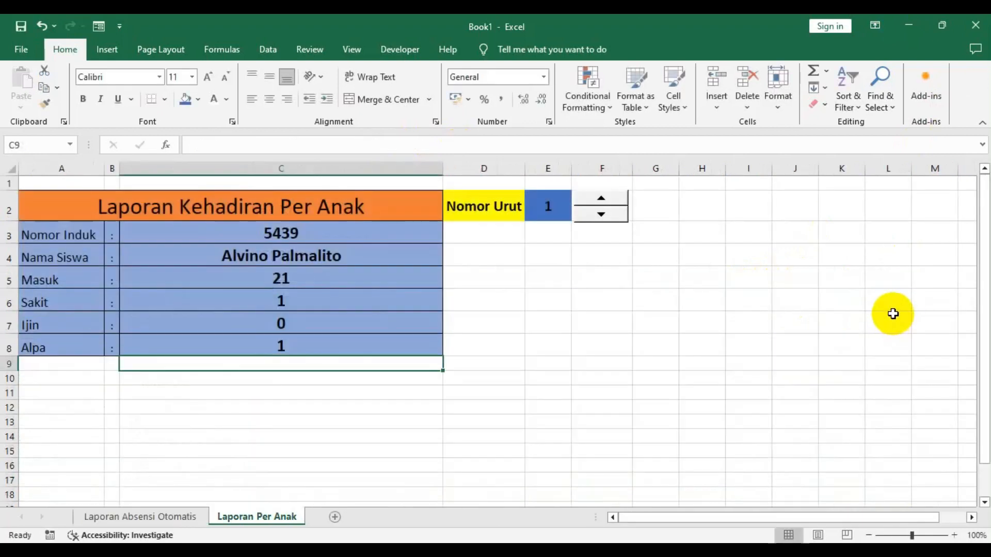
- Step the Nomor Urut spinner through several students to check the report values update
left_click(347, 419)
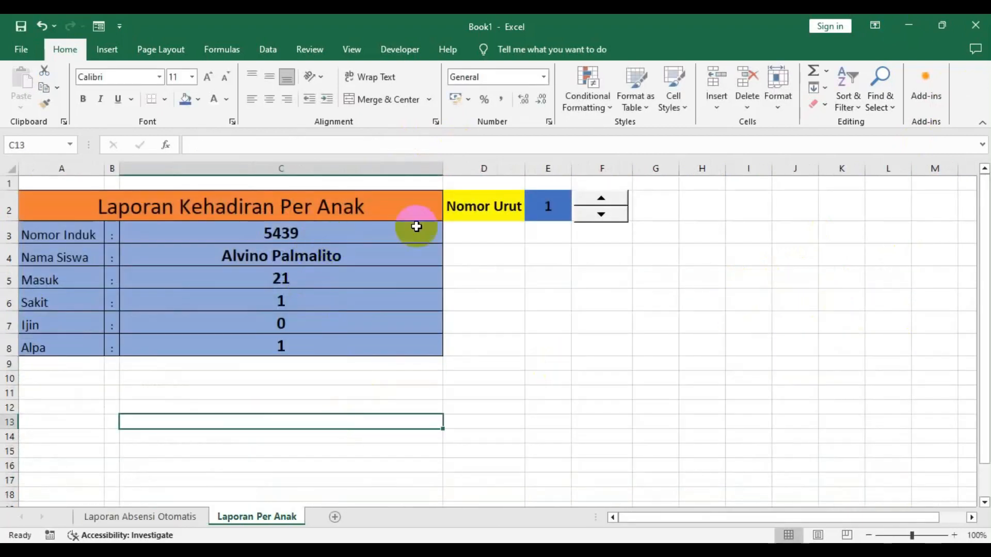
left_click(600, 198)
left_click(600, 198)
left_click(601, 198)
left_click(600, 197)
left_click(601, 198)
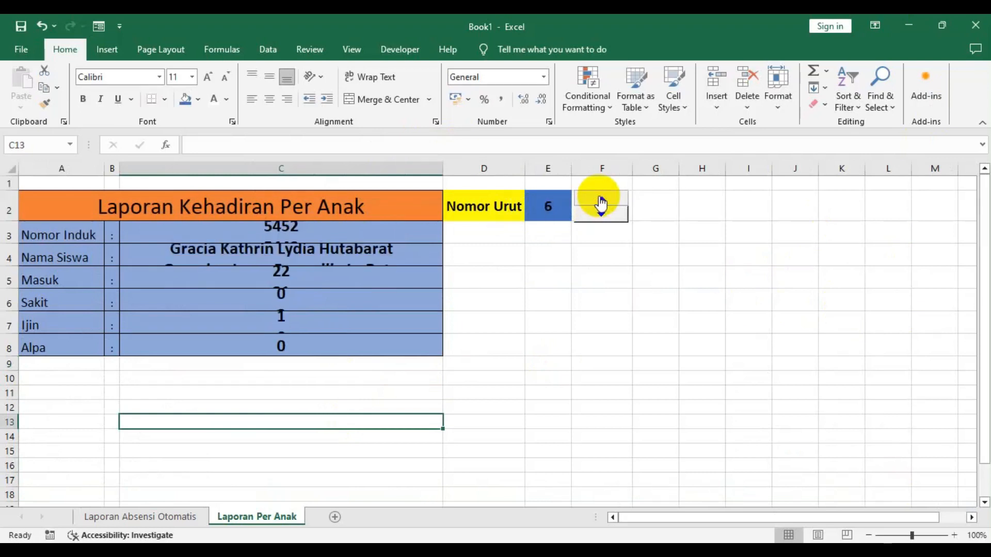
left_click(600, 198)
left_click(602, 216)
left_click(602, 216)
left_click(602, 215)
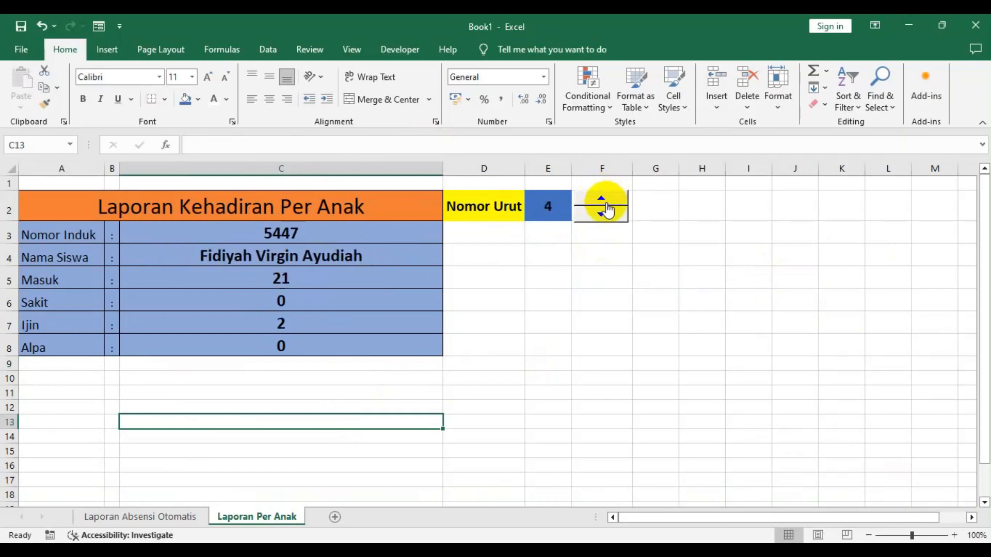
left_click(606, 203)
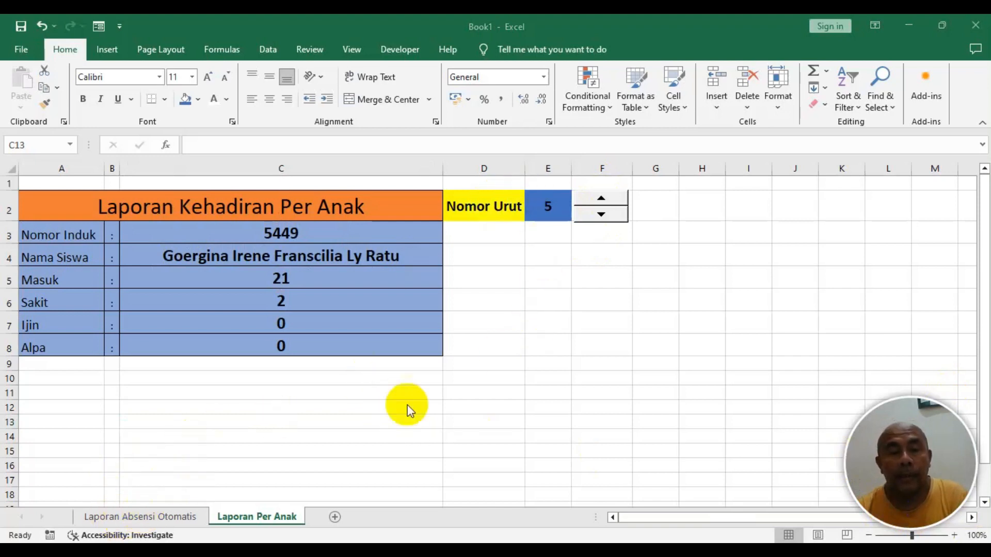
- On the Laporan Absensi Otomatis sheet, draw a rectangle above the table and label it Laporan Per Anak
left_click(162, 516)
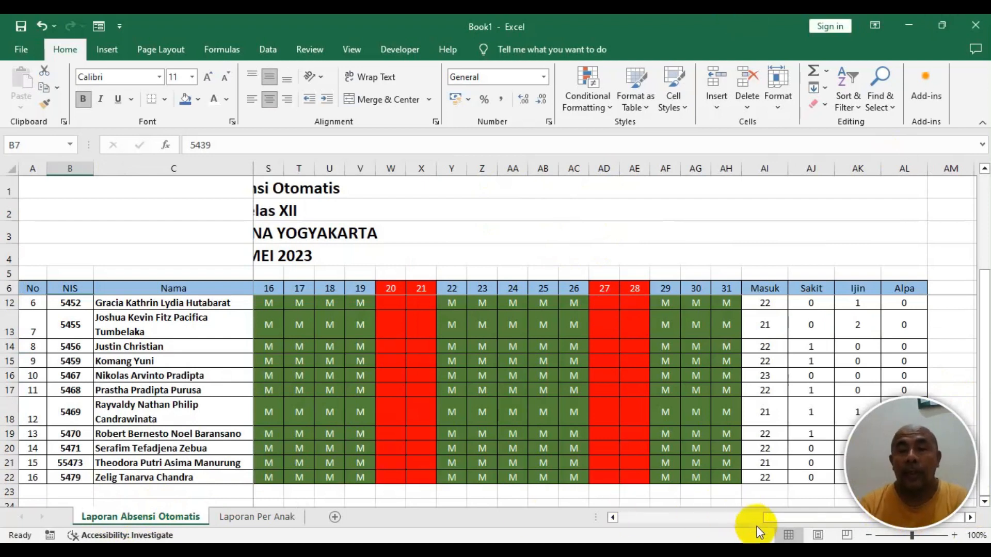
left_click_drag(781, 519, 402, 514)
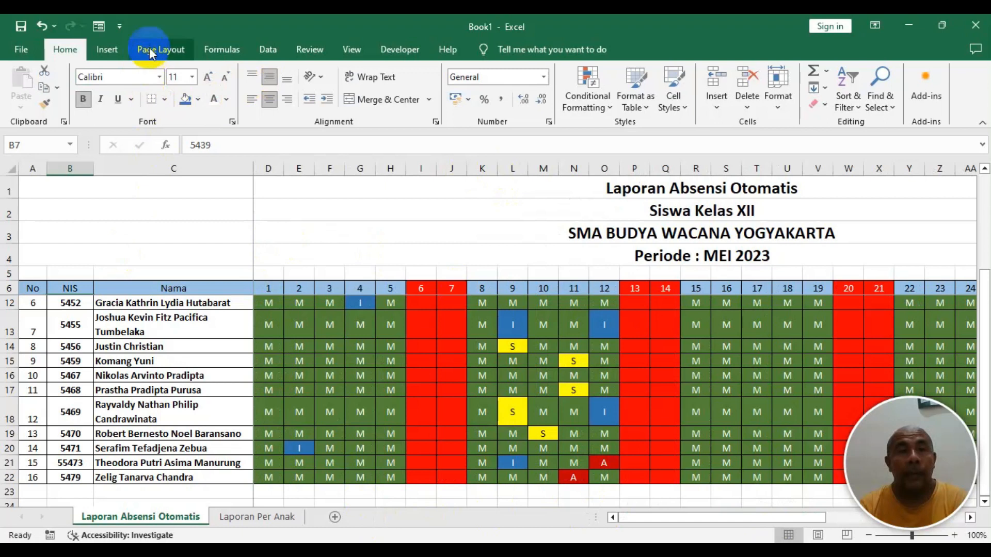
left_click(110, 50)
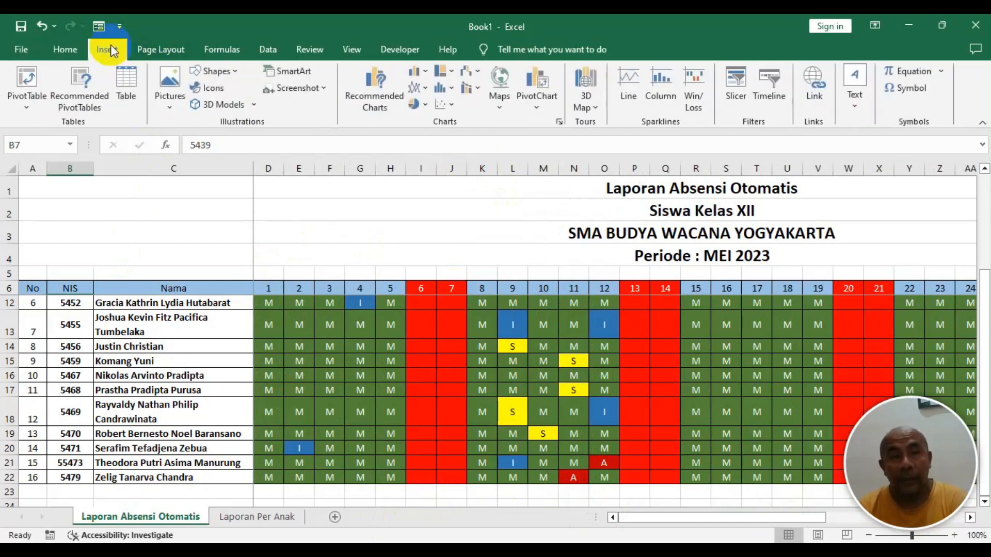
left_click(237, 71)
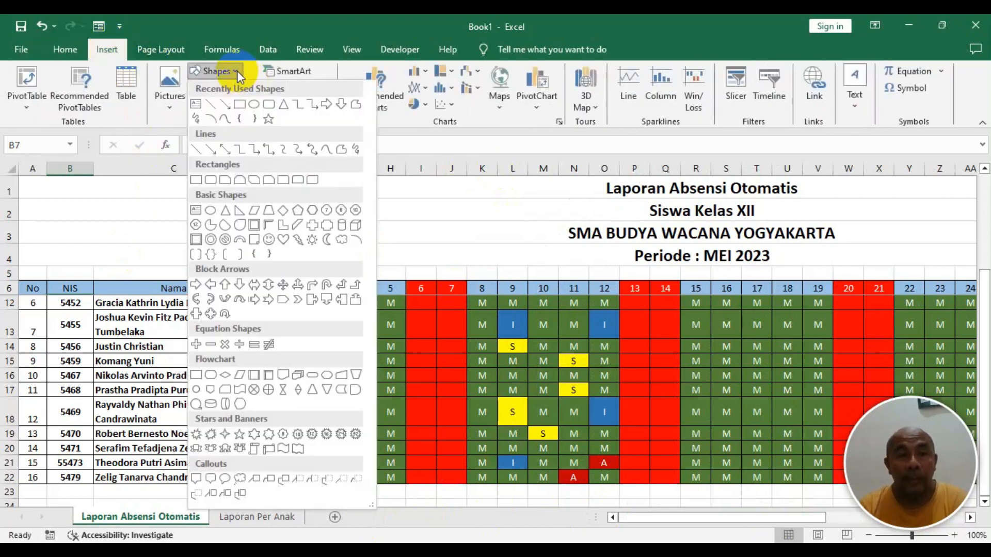
left_click(267, 107)
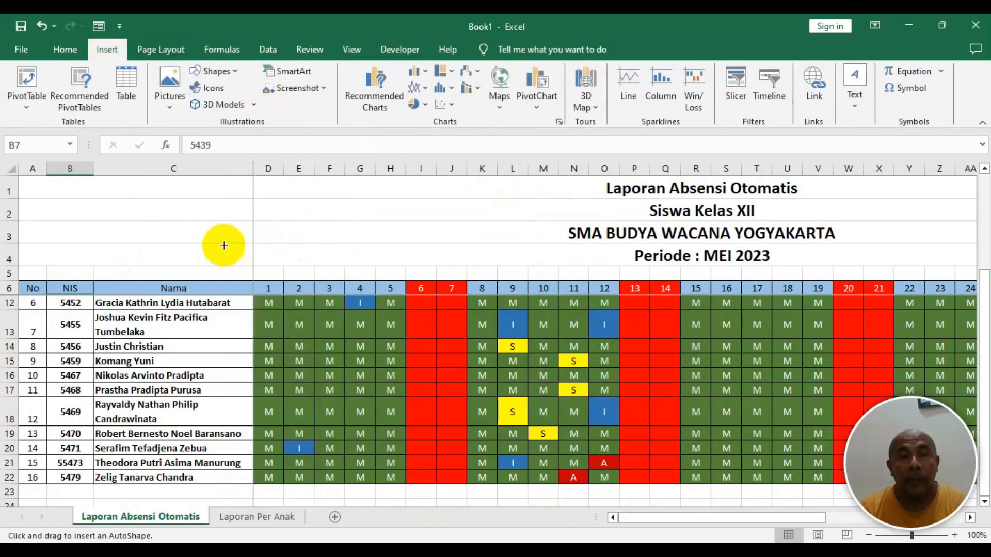
left_click_drag(265, 234, 370, 265)
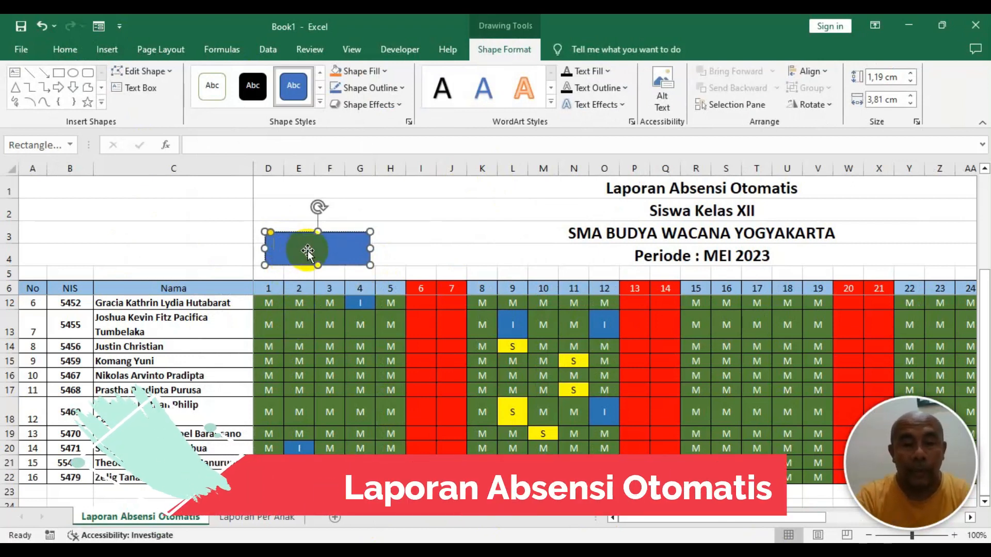
type("Laporan Per Anak")
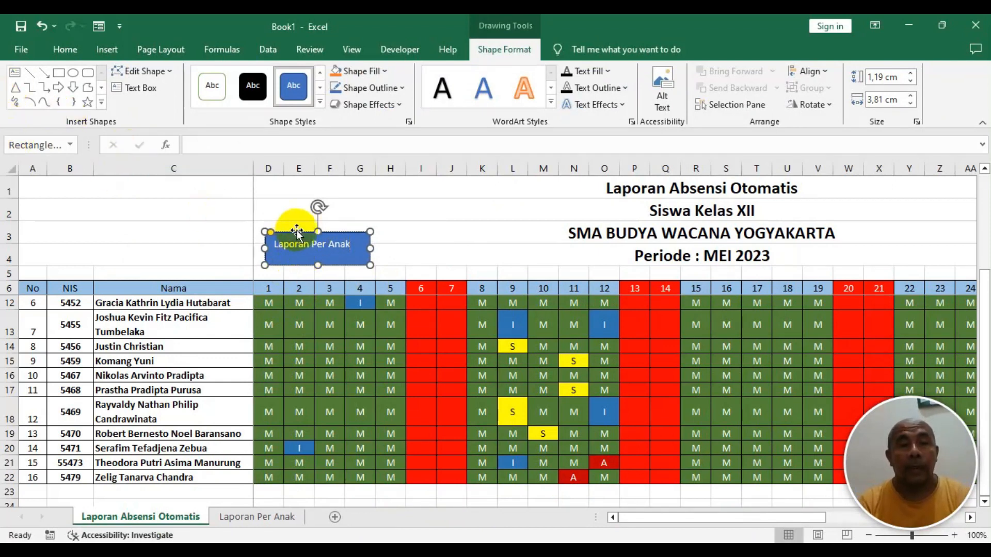
- Format the rectangle's text to size 16, centred vertically and horizontally, and widen the rectangle to fit
left_click(66, 49)
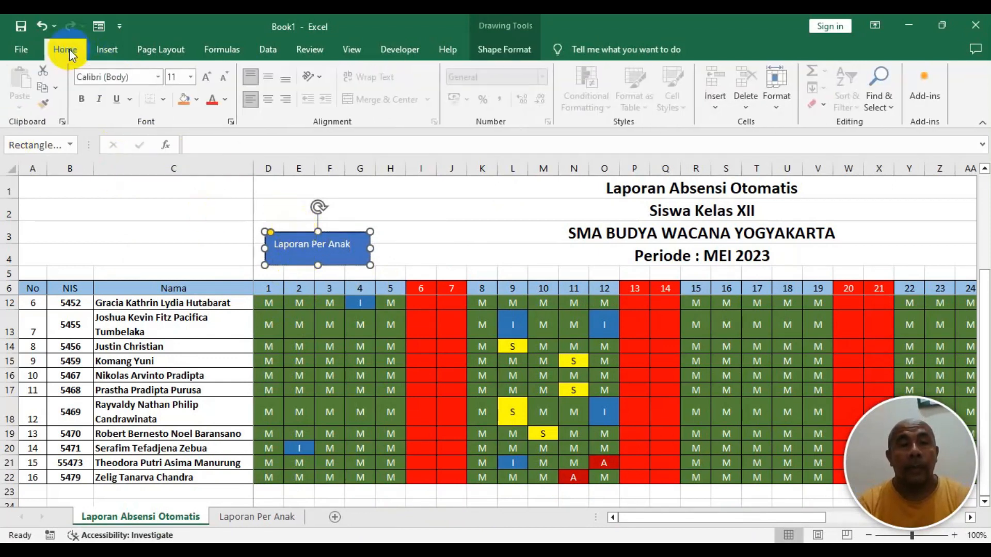
left_click(209, 77)
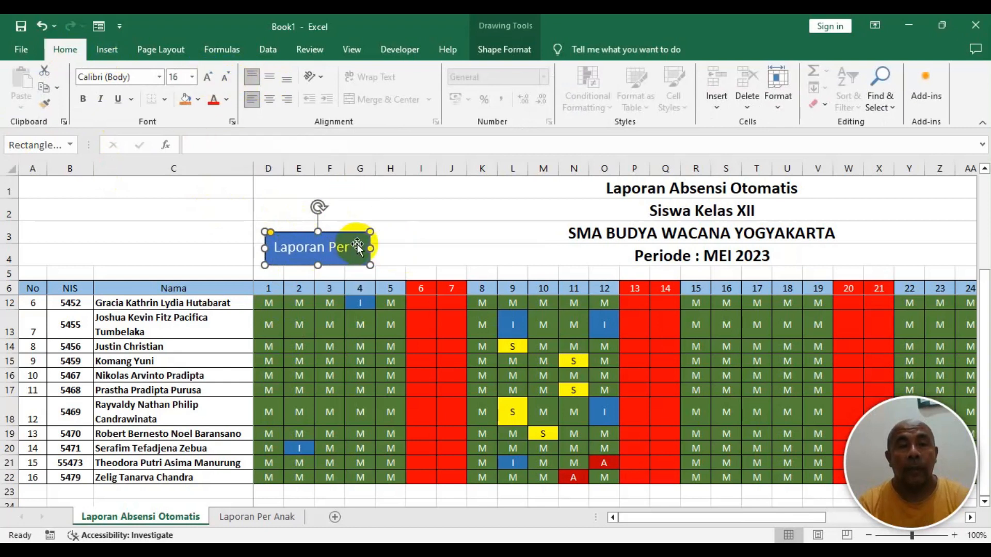
left_click(276, 79)
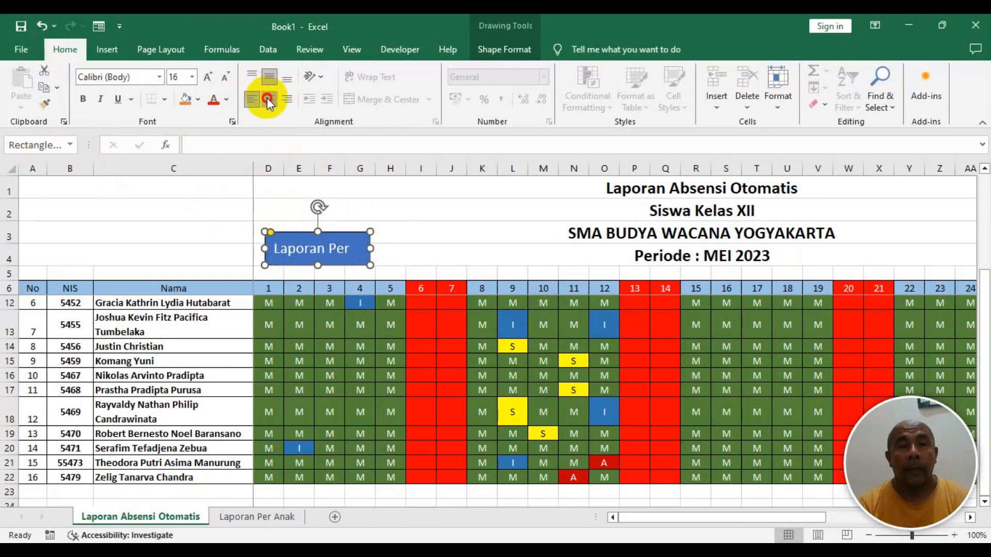
left_click(268, 99)
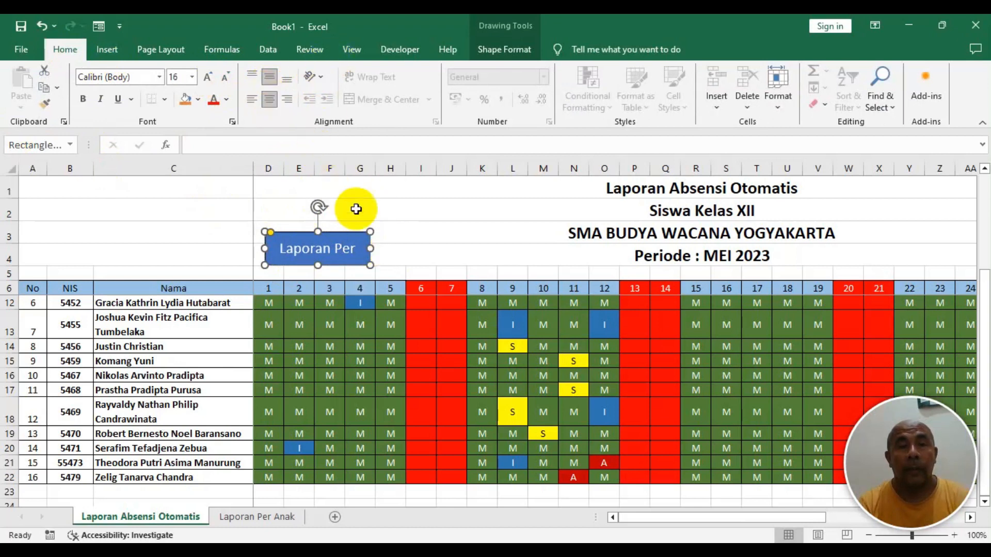
left_click_drag(370, 248, 396, 250)
left_click(359, 188)
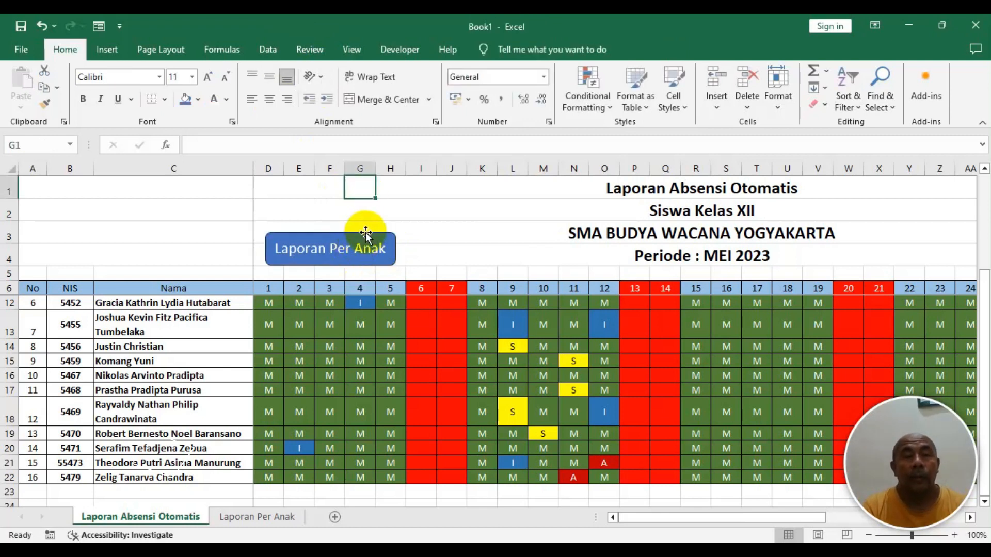
- Hyperlink the rectangle to the 'Laporan Per Anak' sheet as a place in this document
left_click(366, 233)
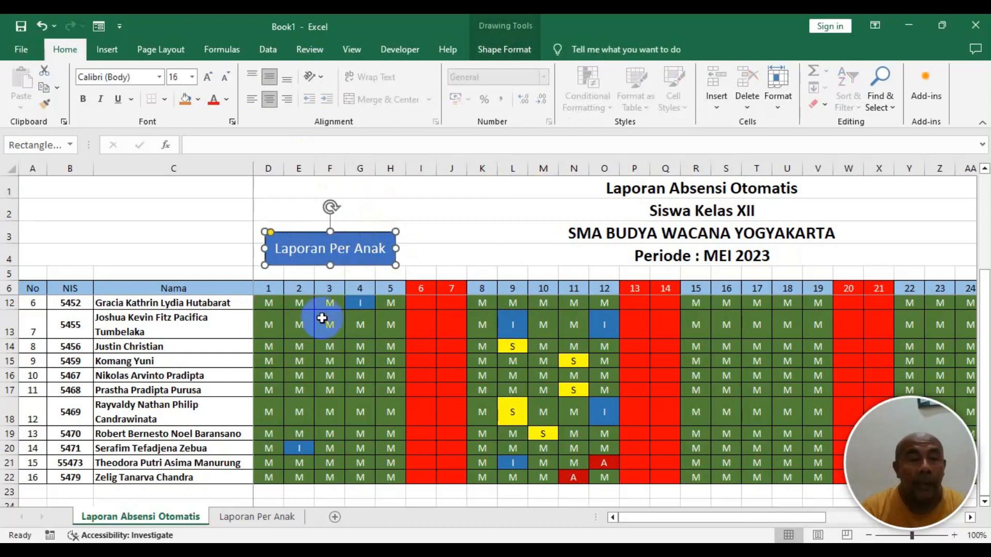
left_click(421, 227)
left_click(372, 233)
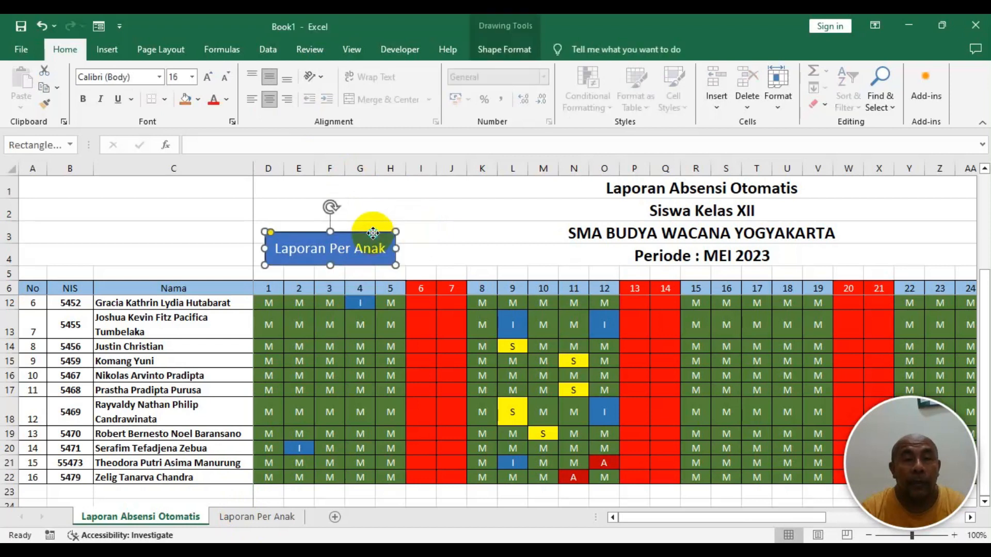
right_click(373, 233)
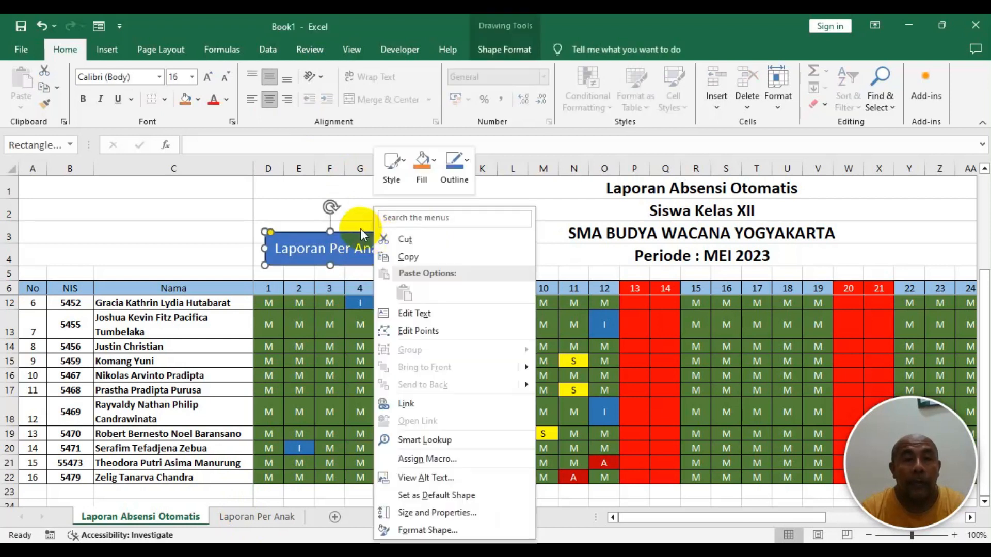
left_click(416, 405)
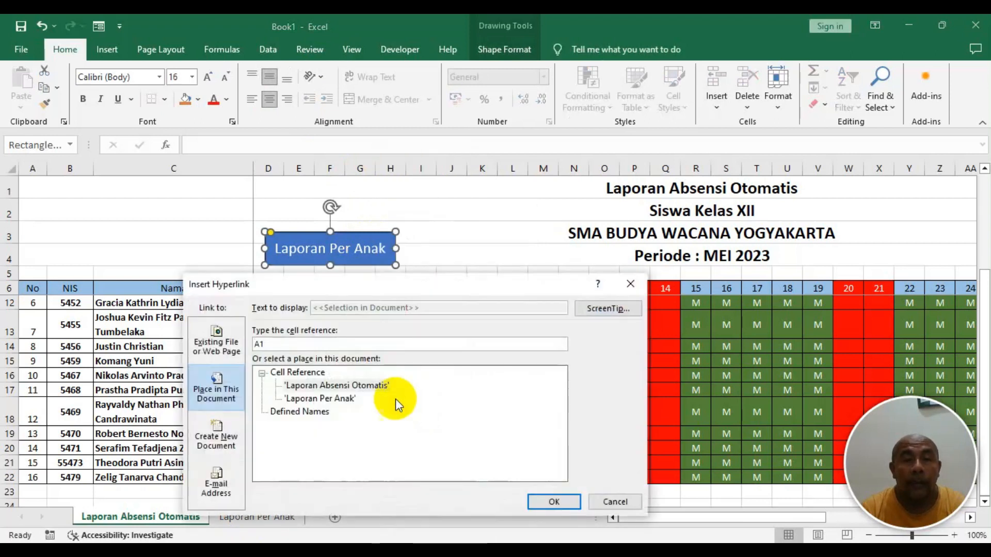
left_click(217, 349)
left_click(260, 360)
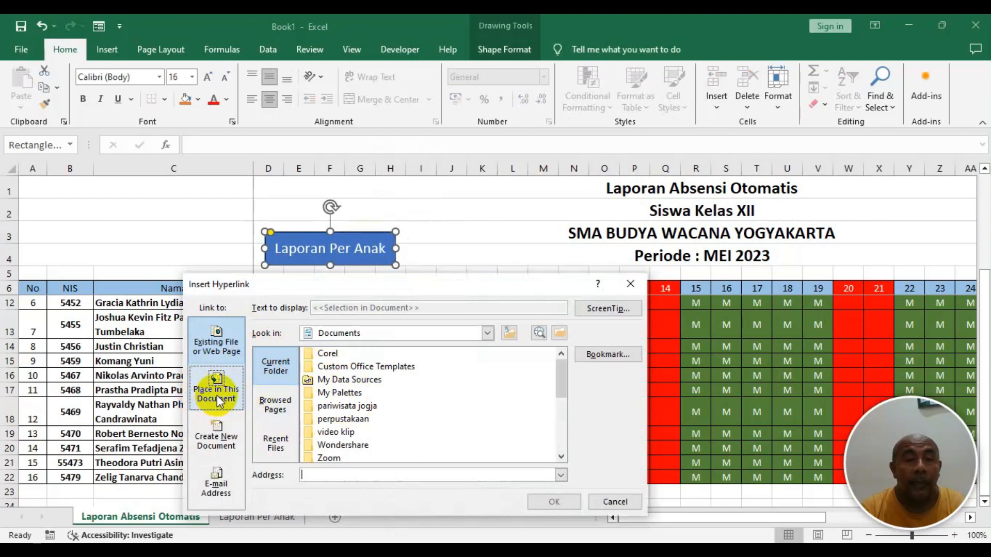
left_click(219, 395)
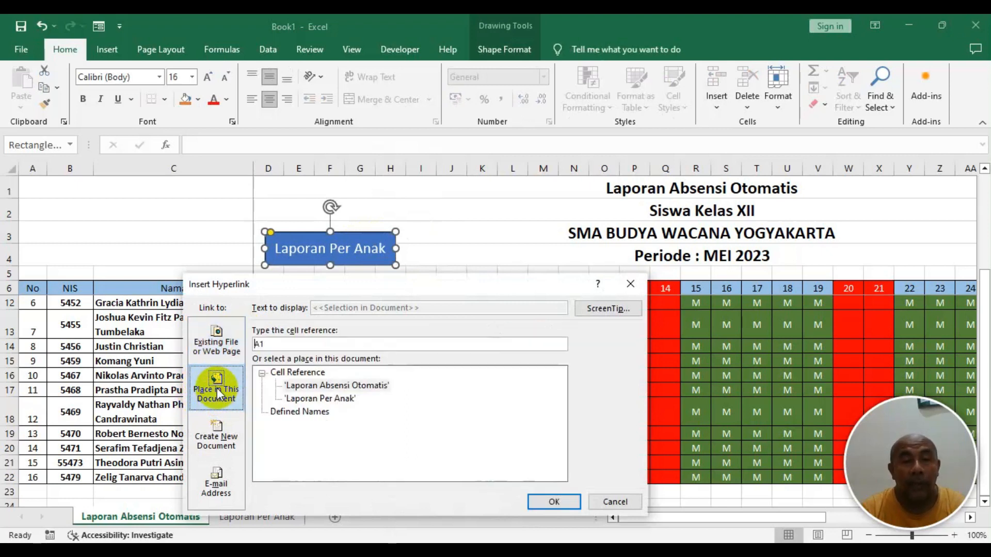
left_click(315, 399)
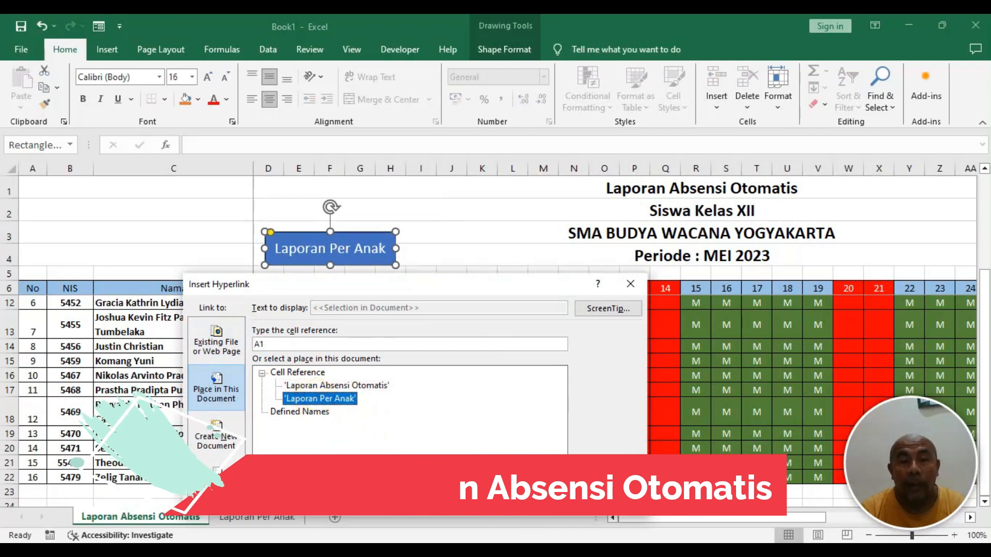
left_click(554, 502)
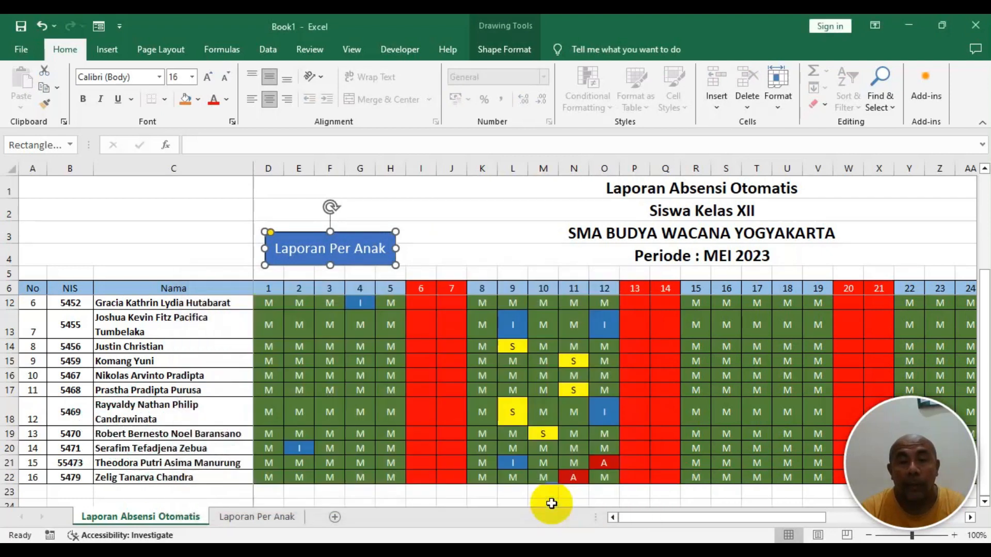
- Follow the rectangle's link to test that it opens the Laporan Per Anak sheet
left_click(453, 250)
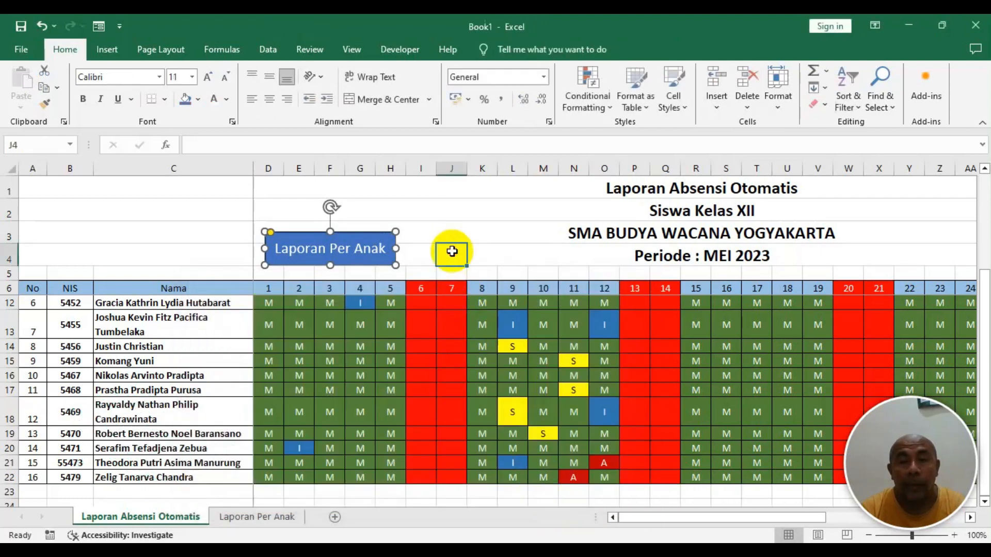
left_click(350, 259)
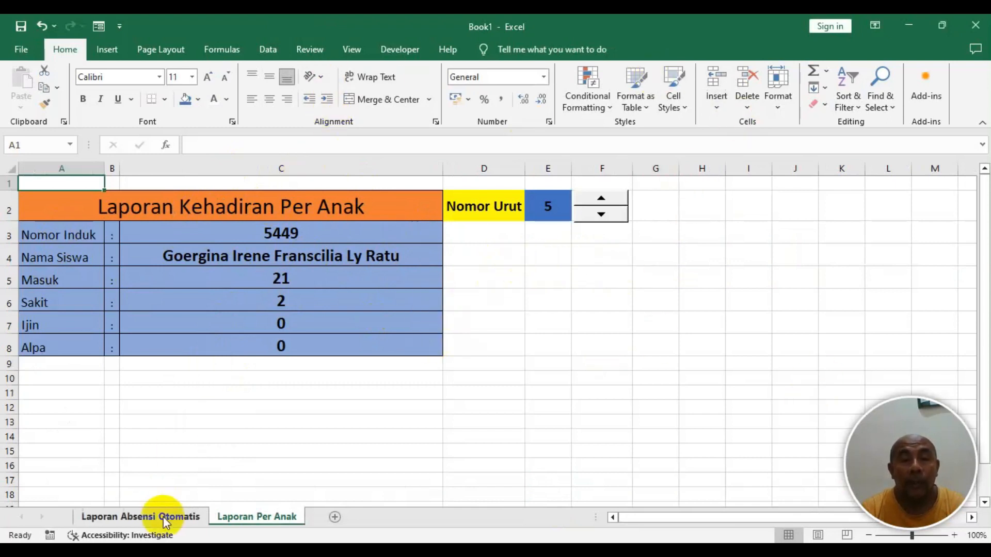
- On the Laporan Per Anak sheet, draw a rectangle beside the report table and label it Kembali
left_click(112, 50)
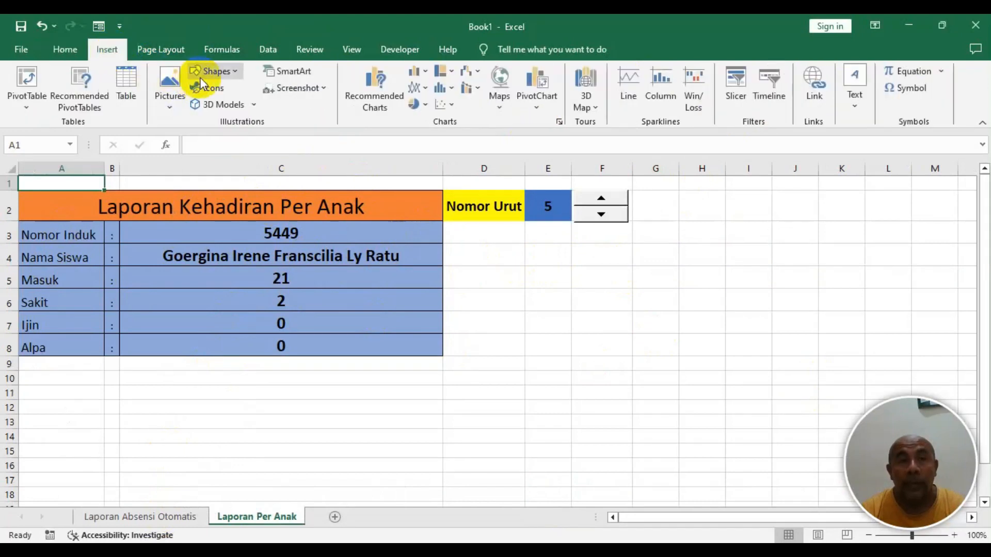
left_click(230, 75)
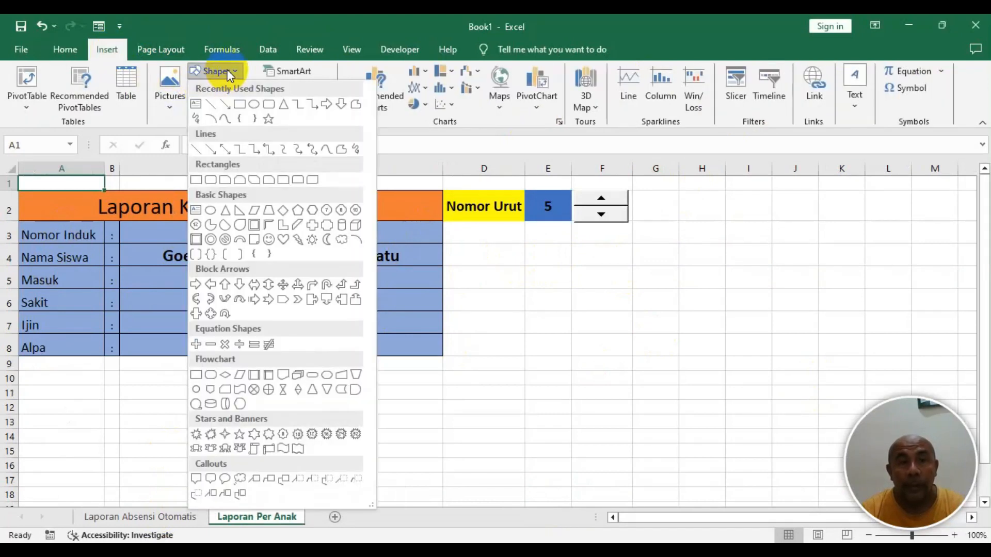
left_click(270, 106)
mouse_move(483, 259)
left_mouse_down()
mouse_move(589, 299)
mouse_move(574, 293)
left_mouse_up()
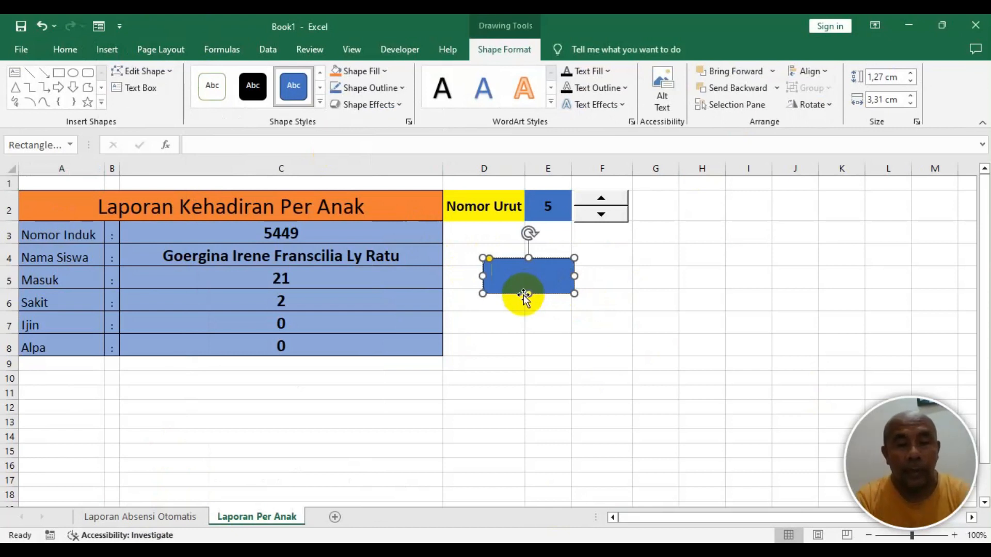
type("Kembali")
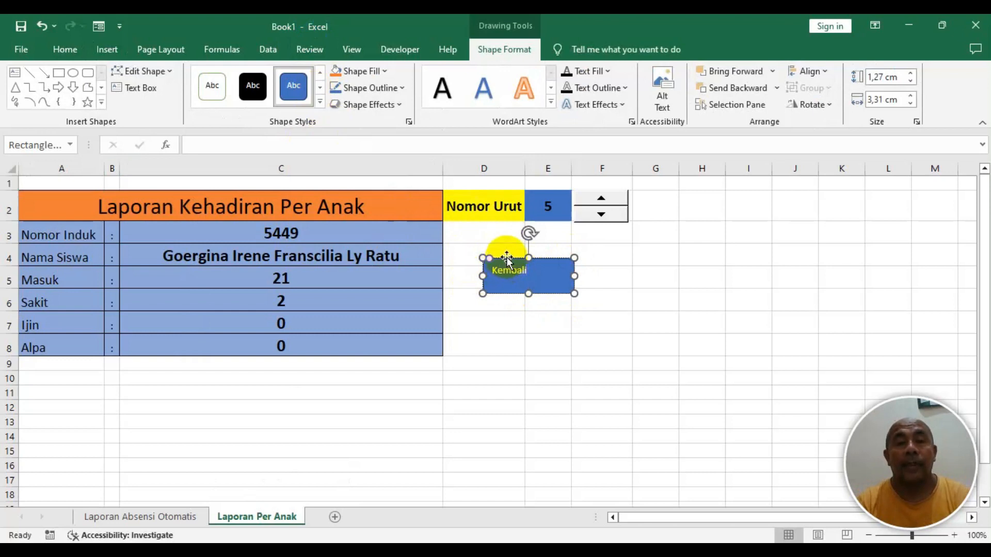
- Format the Kembali text to font size 18 and centre it in the rectangle
left_click(64, 52)
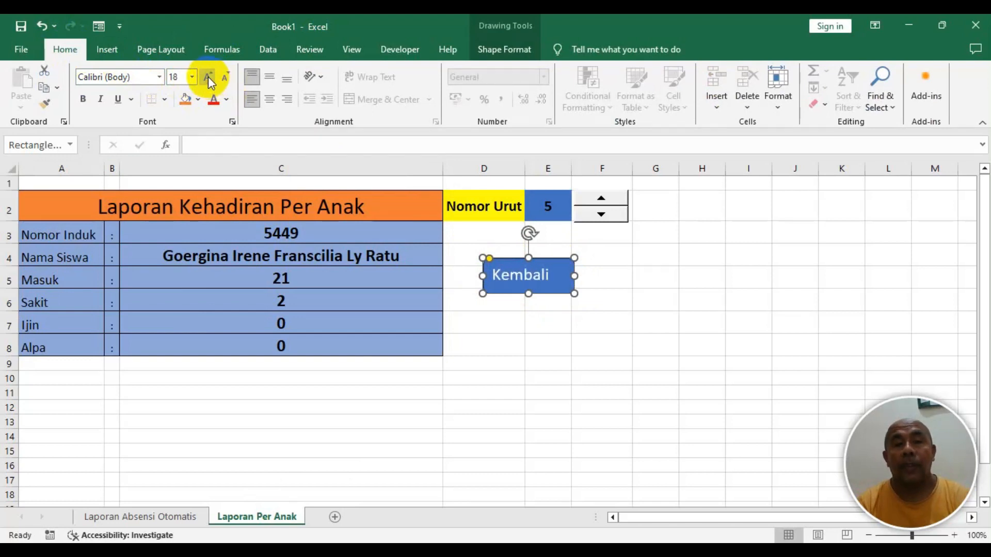
left_click(273, 103)
left_click(540, 305)
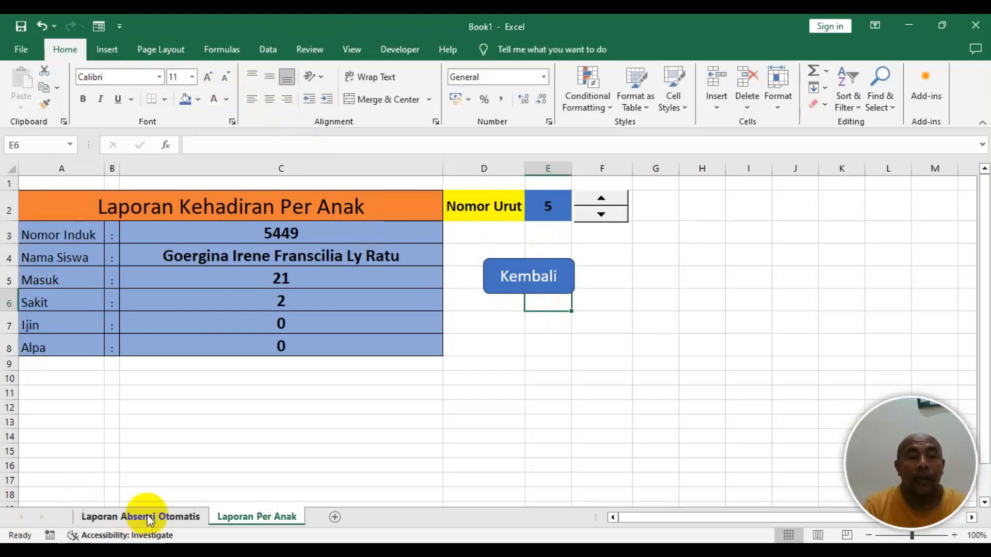
- Hyperlink the Kembali rectangle to the 'Laporan Absensi Otomatis' sheet as a place in this document
right_click(543, 274)
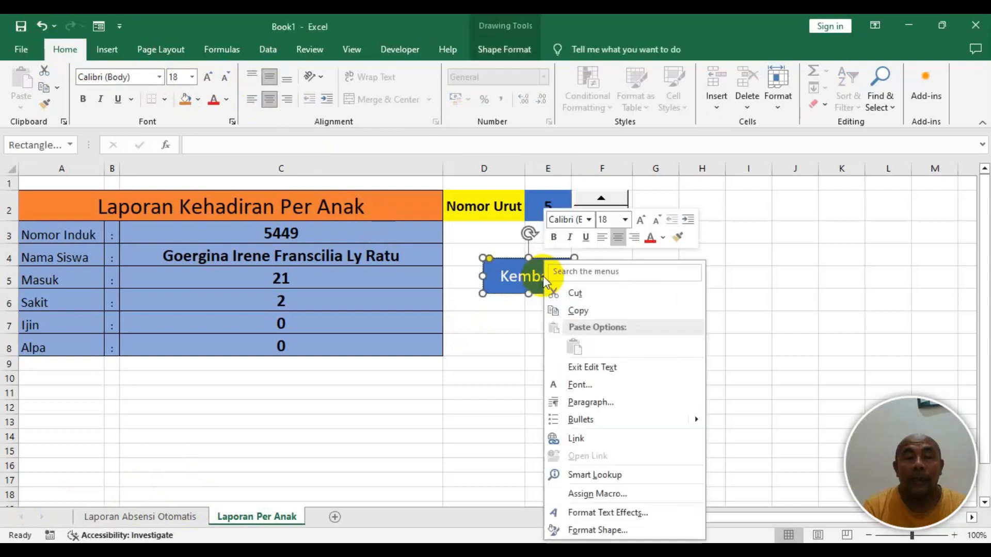
left_click(588, 437)
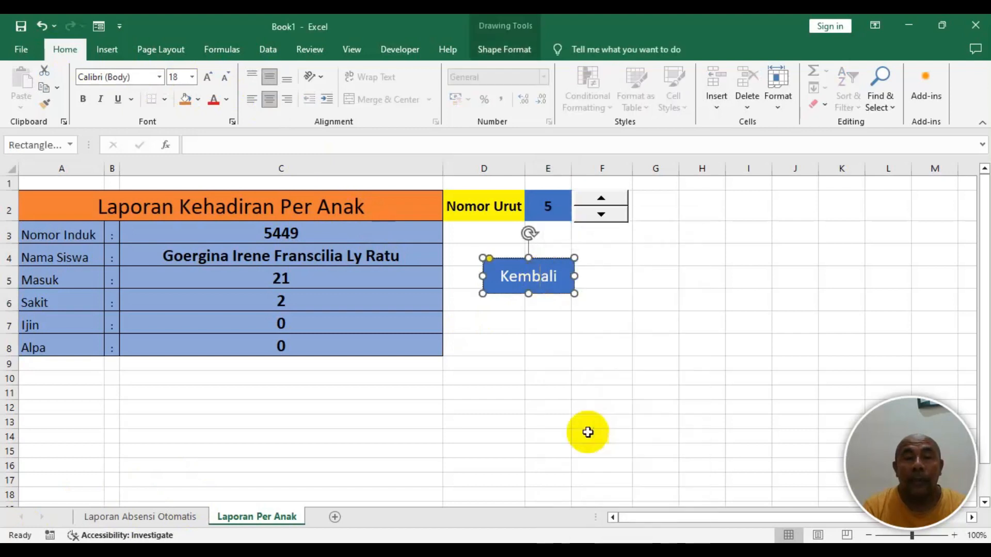
left_click(384, 415)
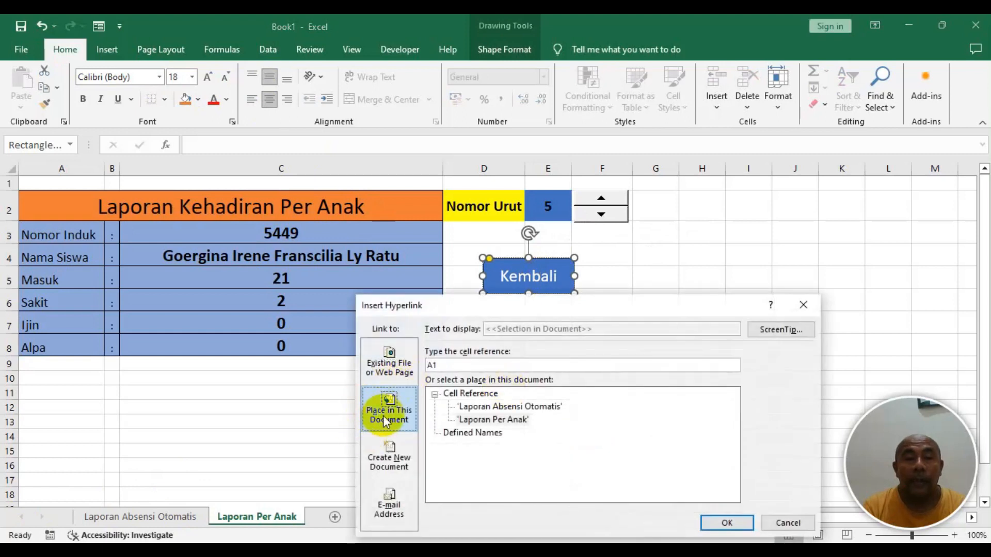
left_click(534, 410)
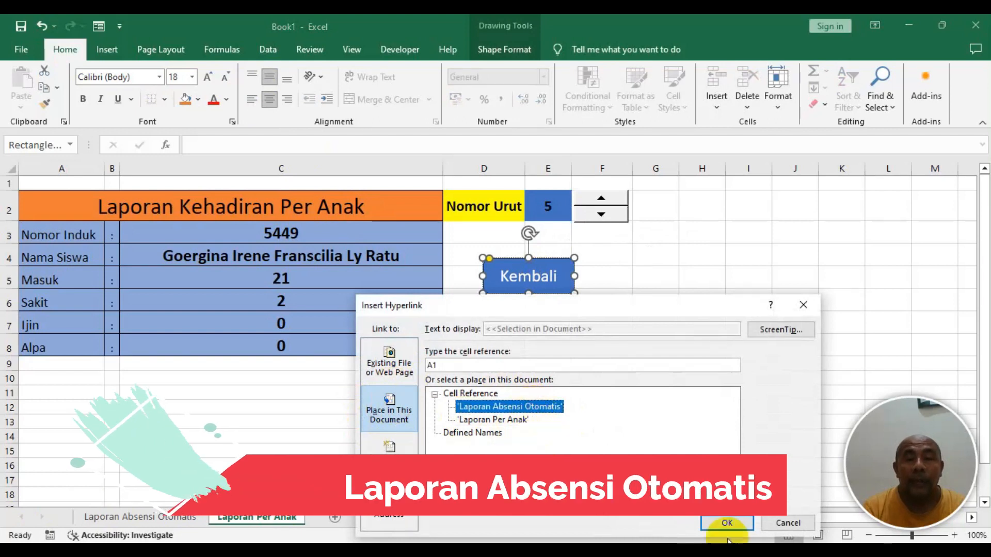
left_click(727, 523)
left_click(641, 275)
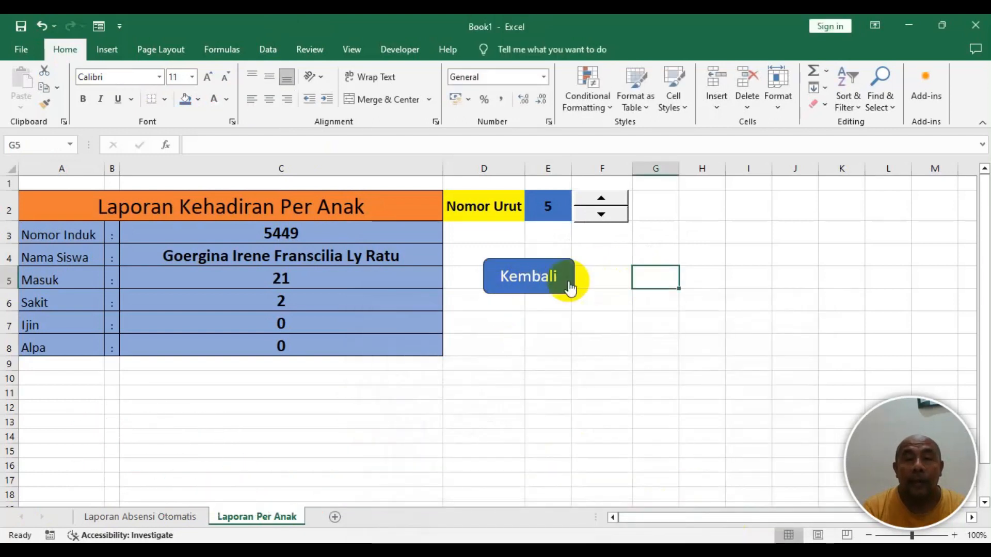
- Test the Kembali and Laporan Per Anak buttons by following their links between the two sheets
left_click(541, 283)
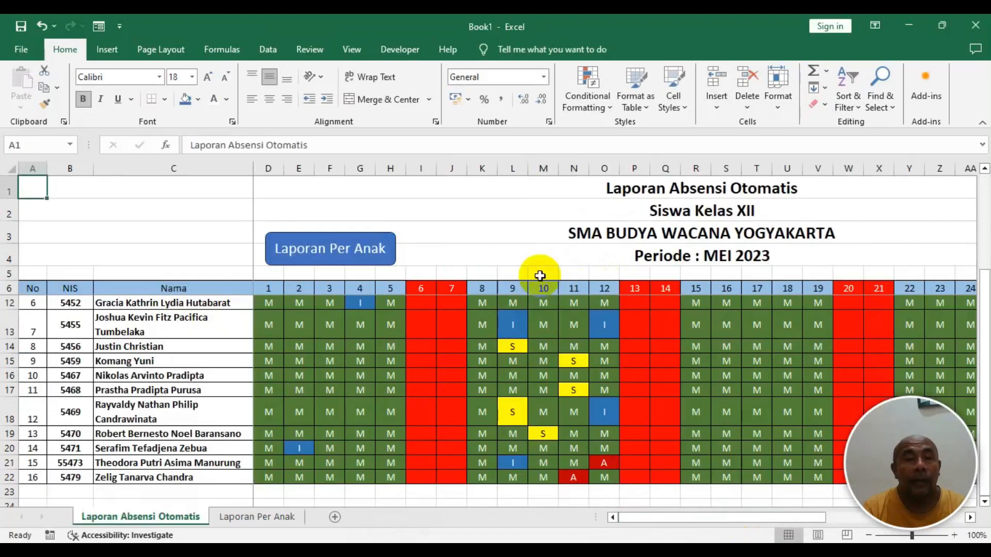
left_click(322, 258)
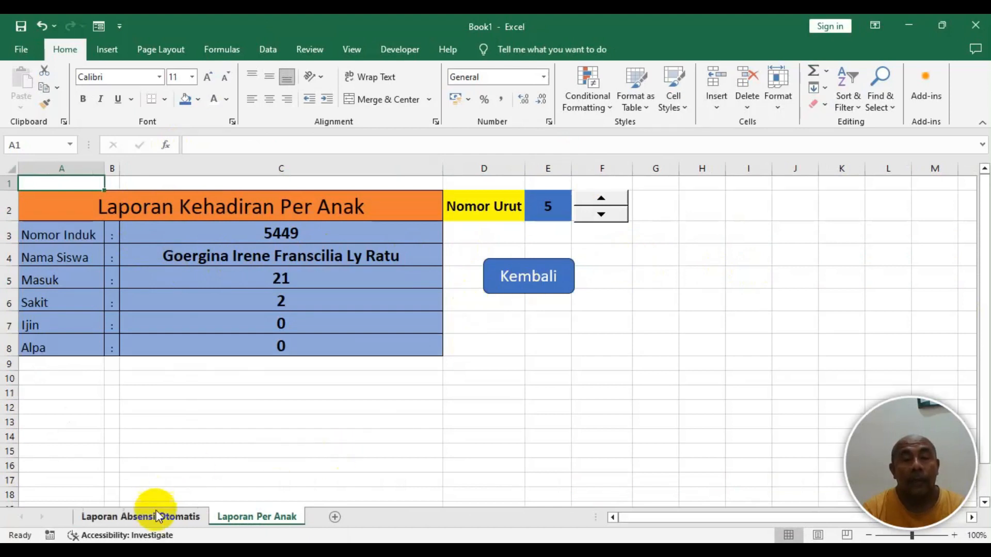
left_click(539, 282)
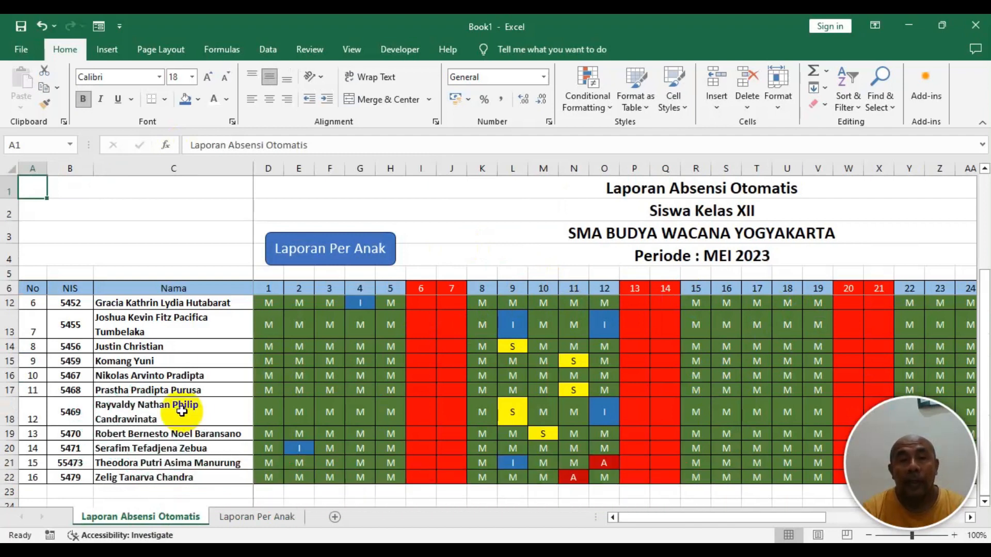
- Scroll through the attendance table on the Laporan Absensi Otomatis sheet to review the student rows
scroll(181, 410, "up", 2)
left_click(36, 305)
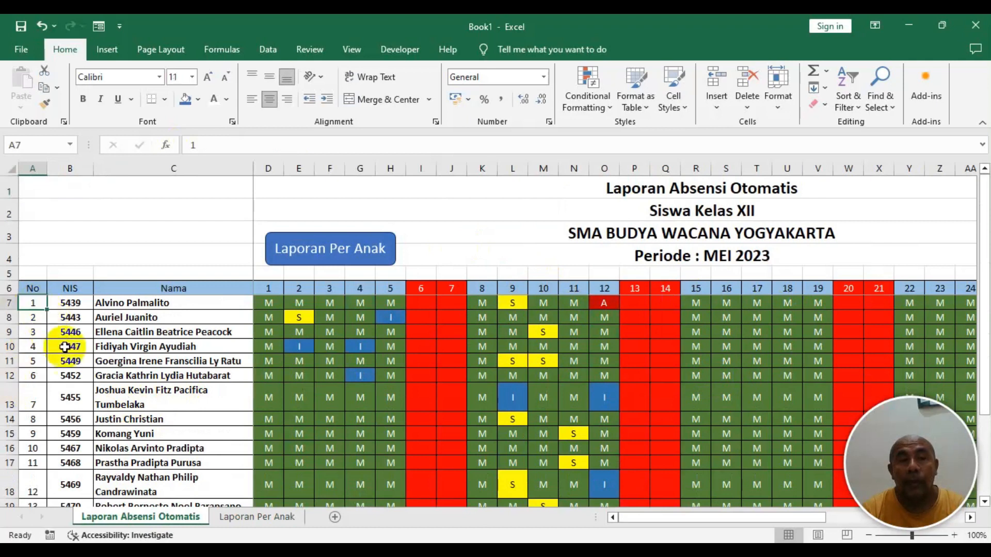
scroll(71, 389, "down", 3)
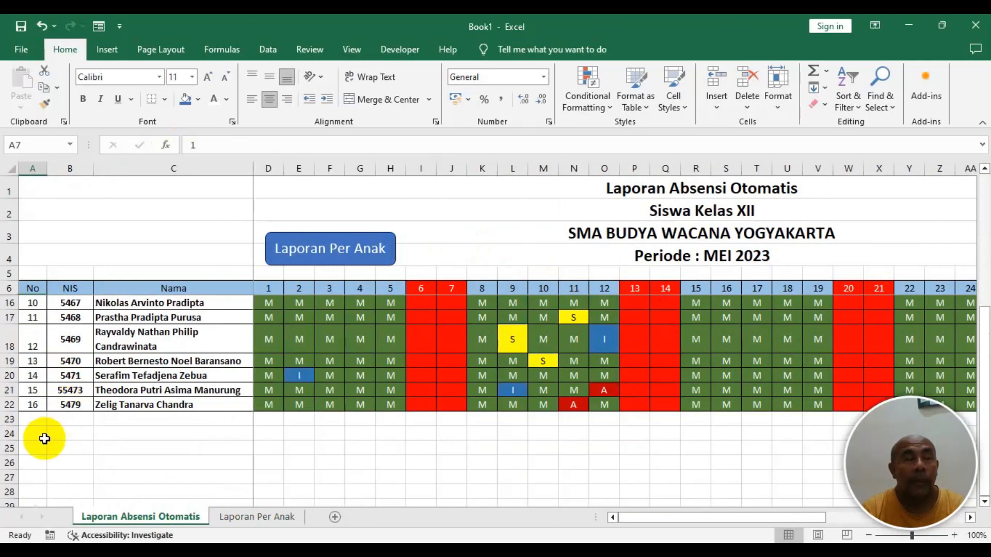
scroll(39, 413, "up", 3)
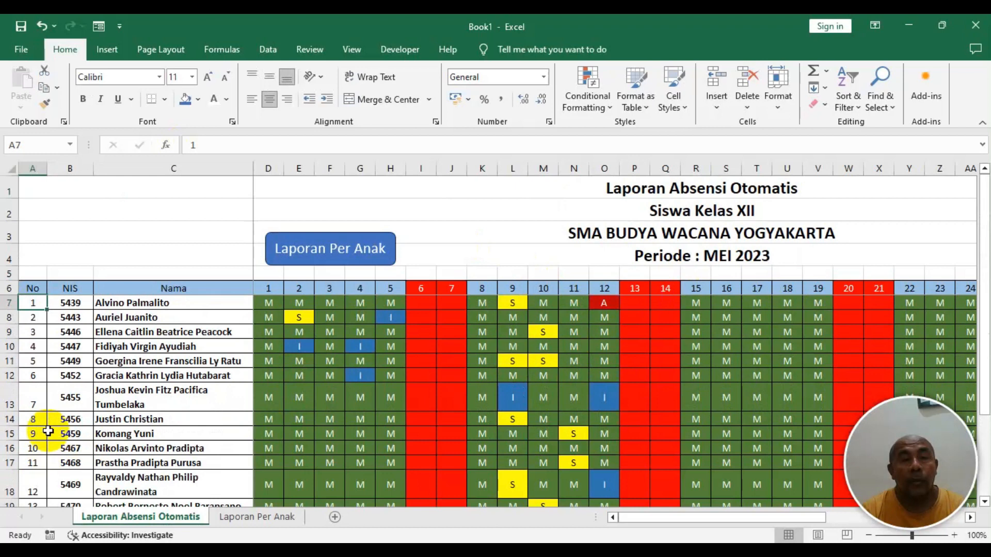
scroll(48, 432, "down", 3)
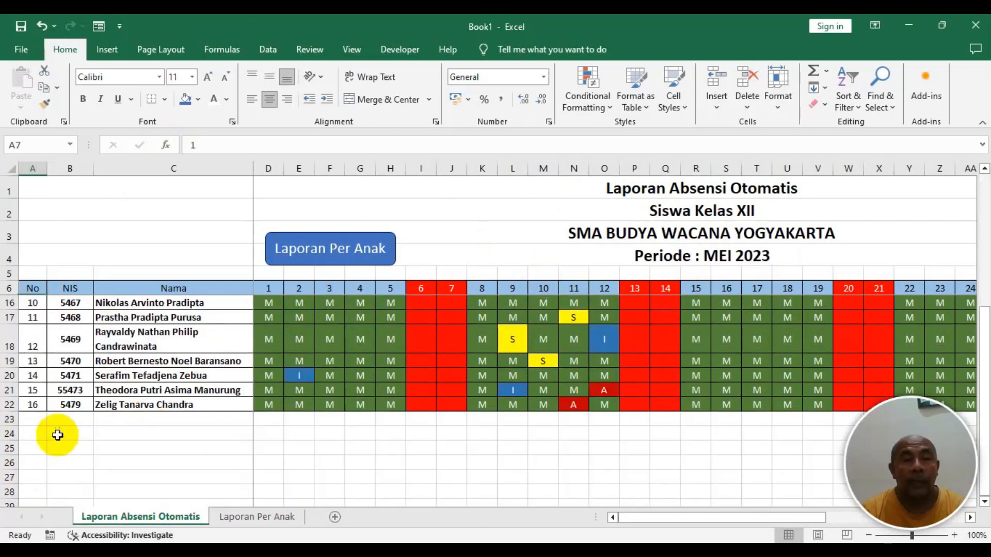
scroll(133, 413, "up", 3)
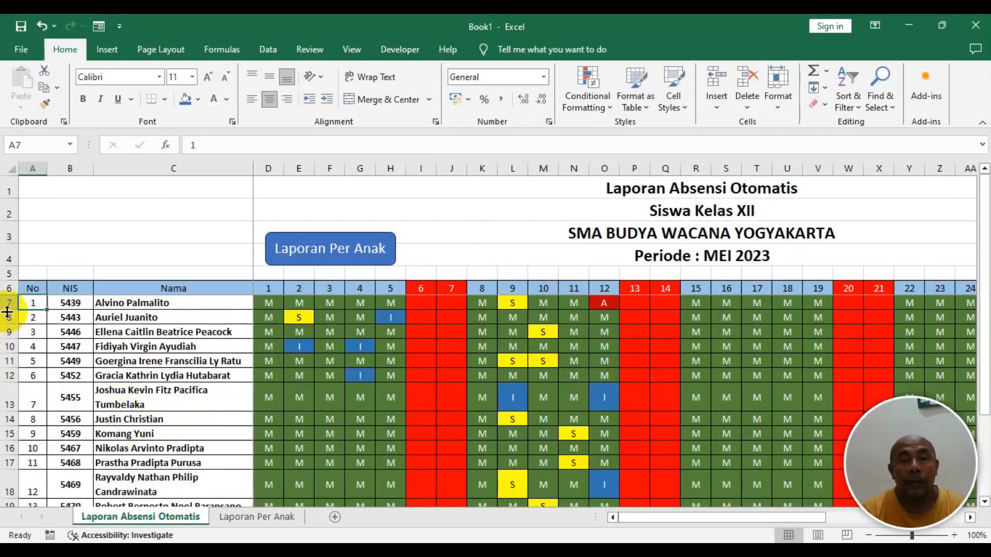
scroll(124, 373, "down", 3)
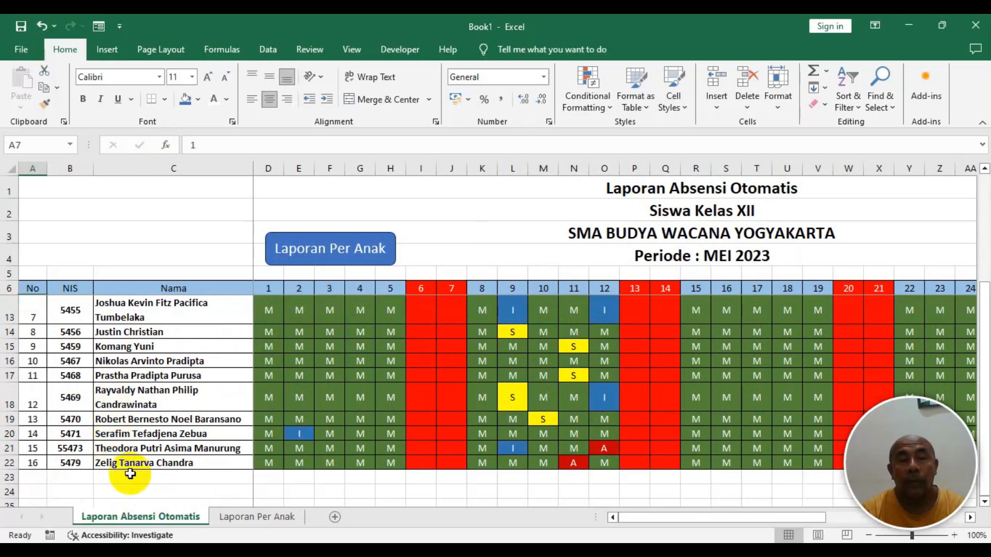
scroll(233, 395, "up", 3)
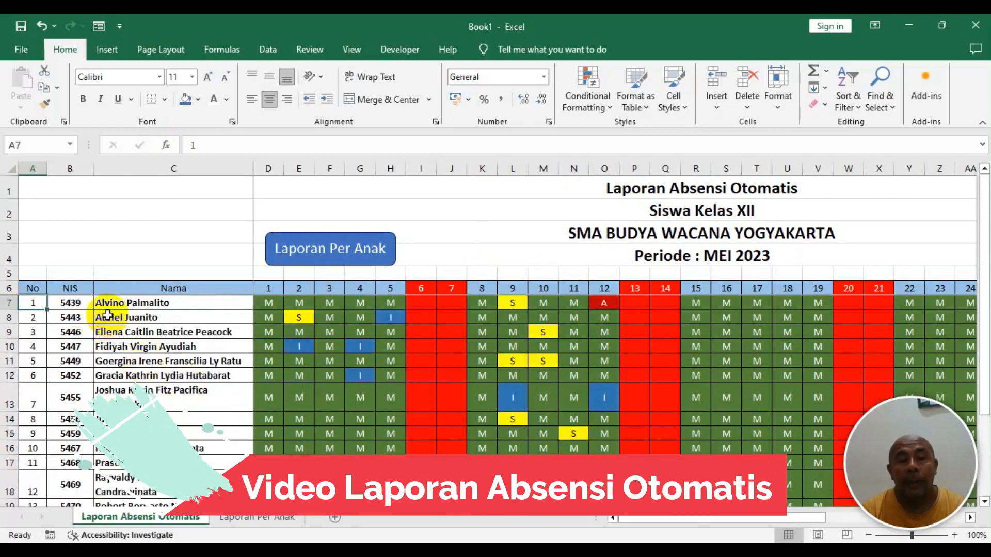